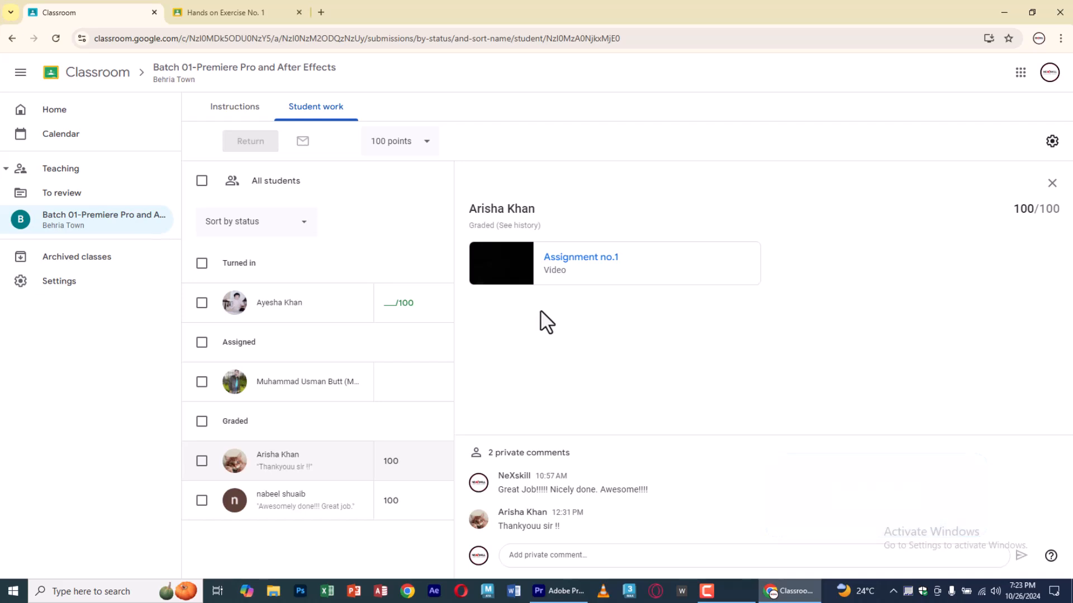
Open the last graded student's Montage video.mp4 submission, and return to the already open Assignment no.1 submission.
left_click(282, 497)
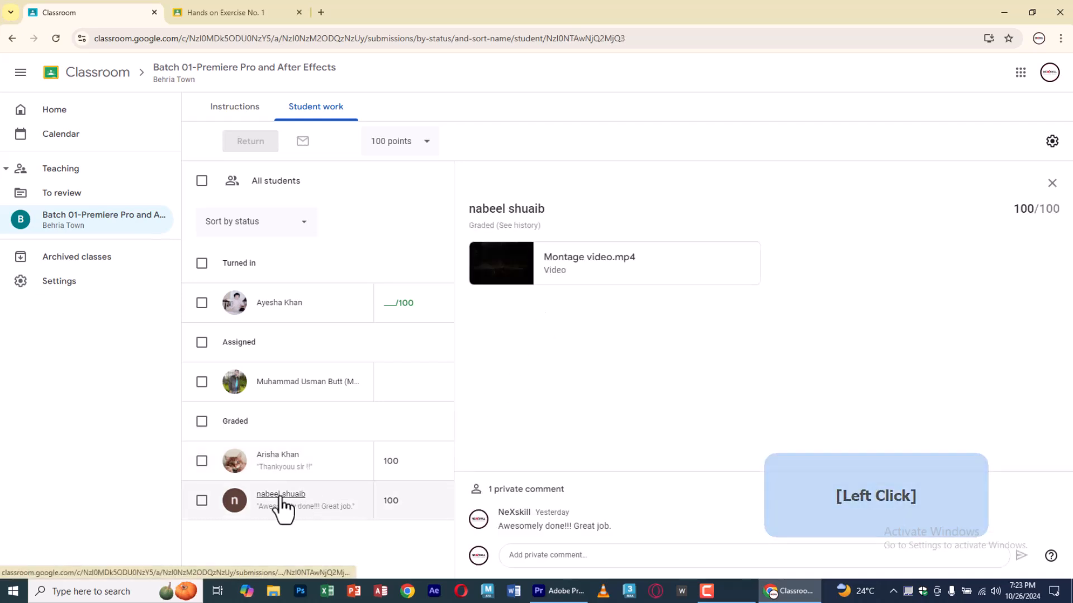
left_click(560, 262)
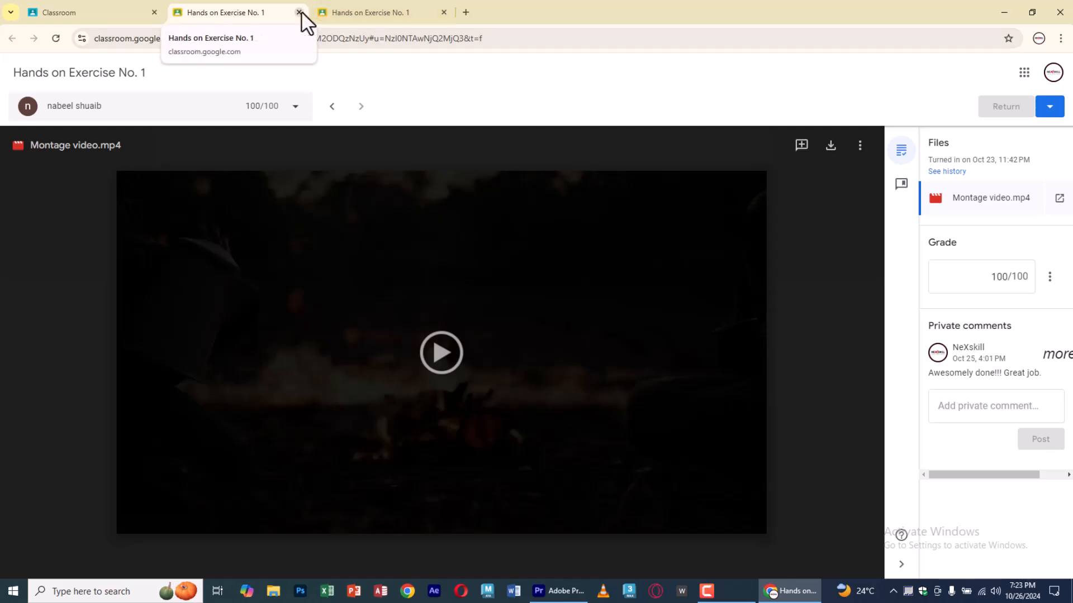
left_click(330, 13)
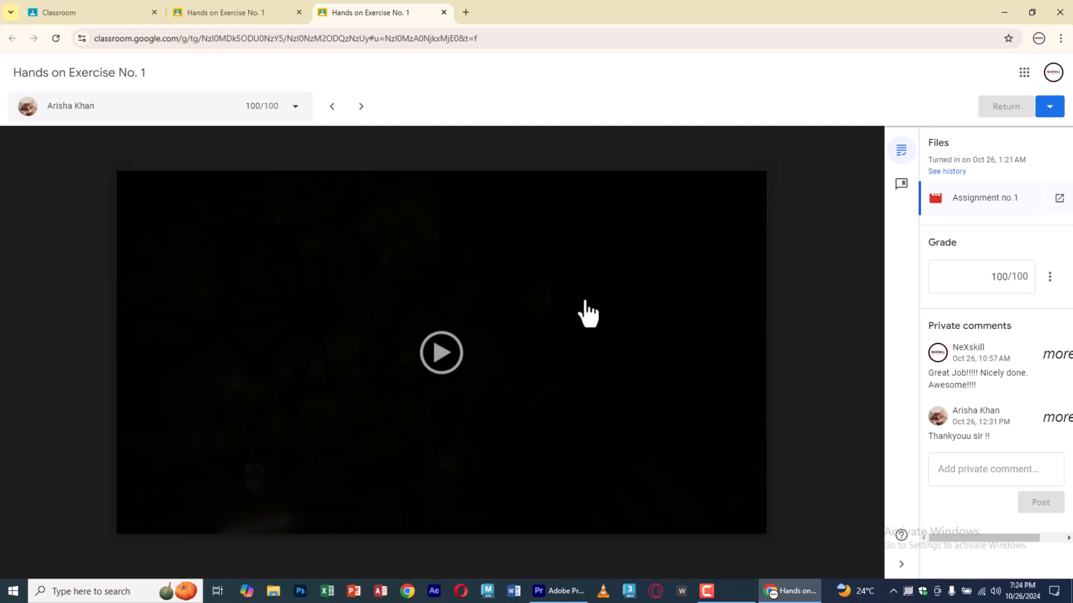
Play the opening of the Assignment no.1 video, pausing briefly at 0:01 and again at 0:12 on the mosque interior shot.
left_click(444, 355)
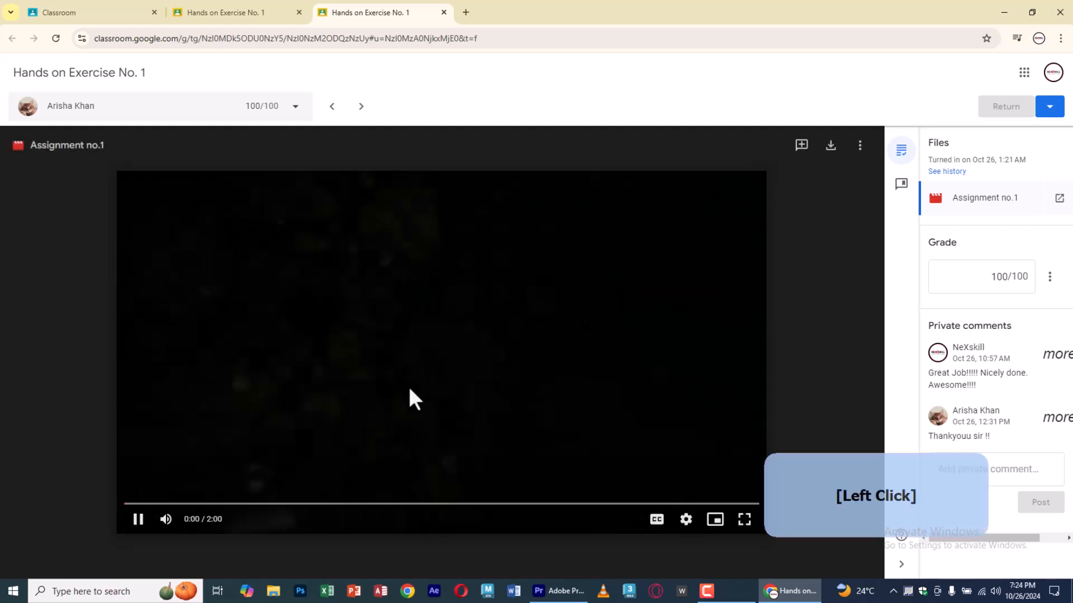
left_click(138, 520)
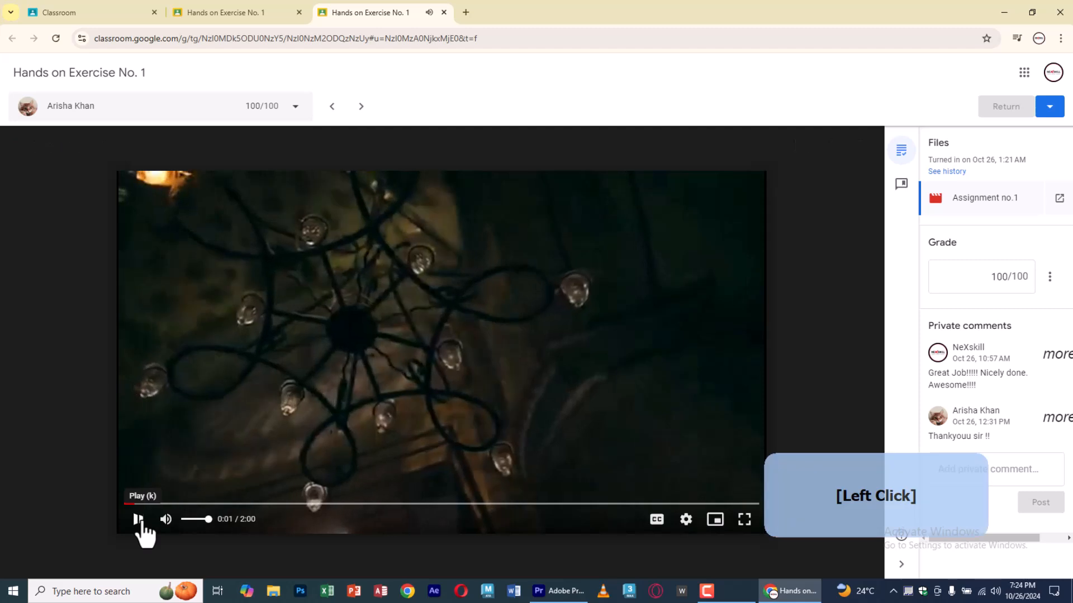
left_click(140, 522)
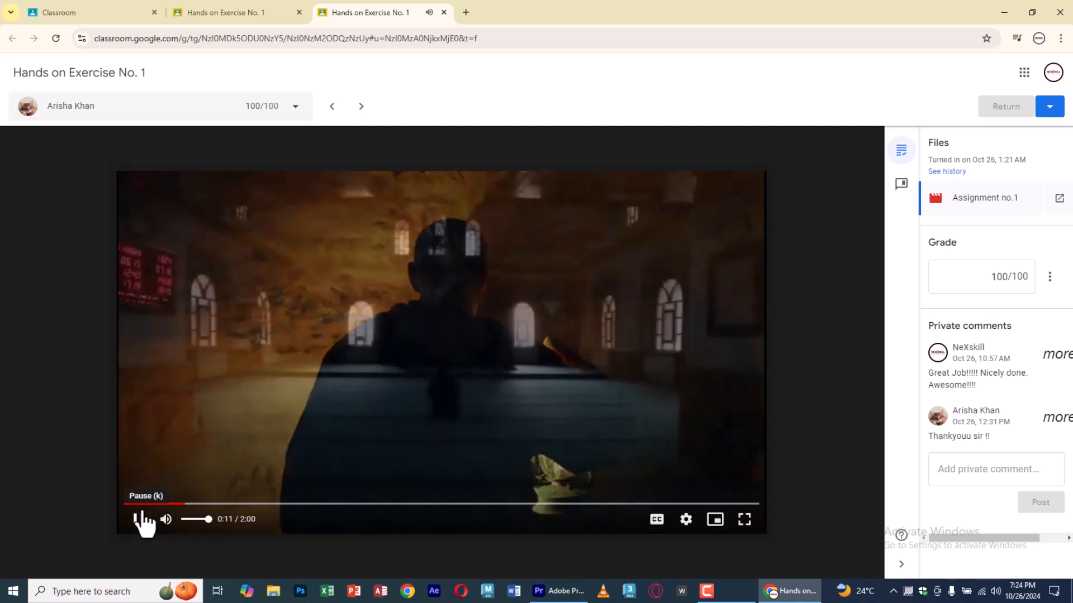
left_click(142, 517)
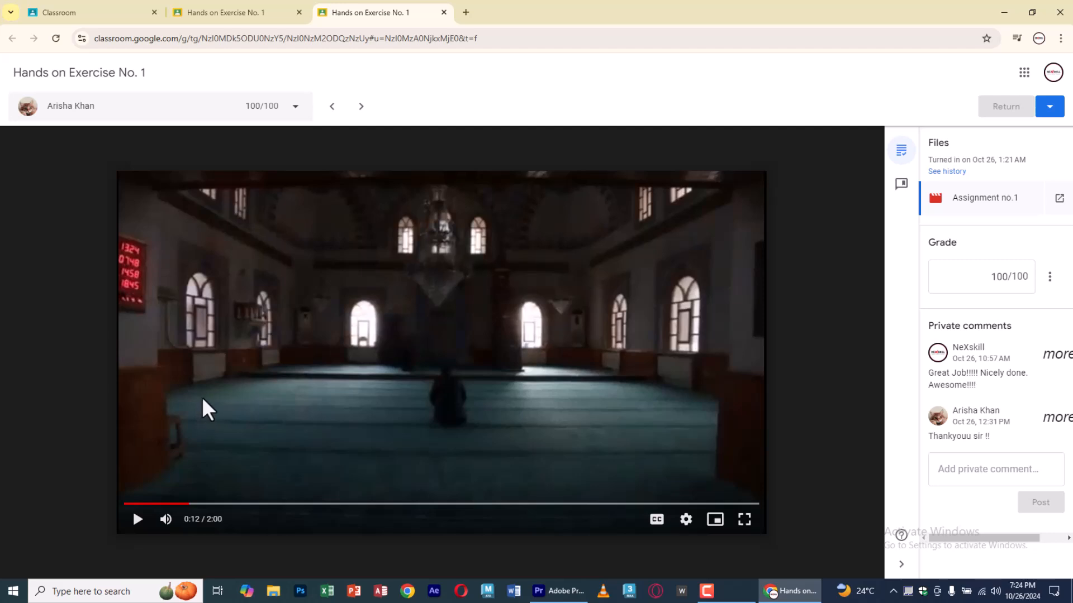
Play on to the flying pigeons shot, rewind to 0:15, and replay the transition, pausing at 0:20.
left_click(137, 519)
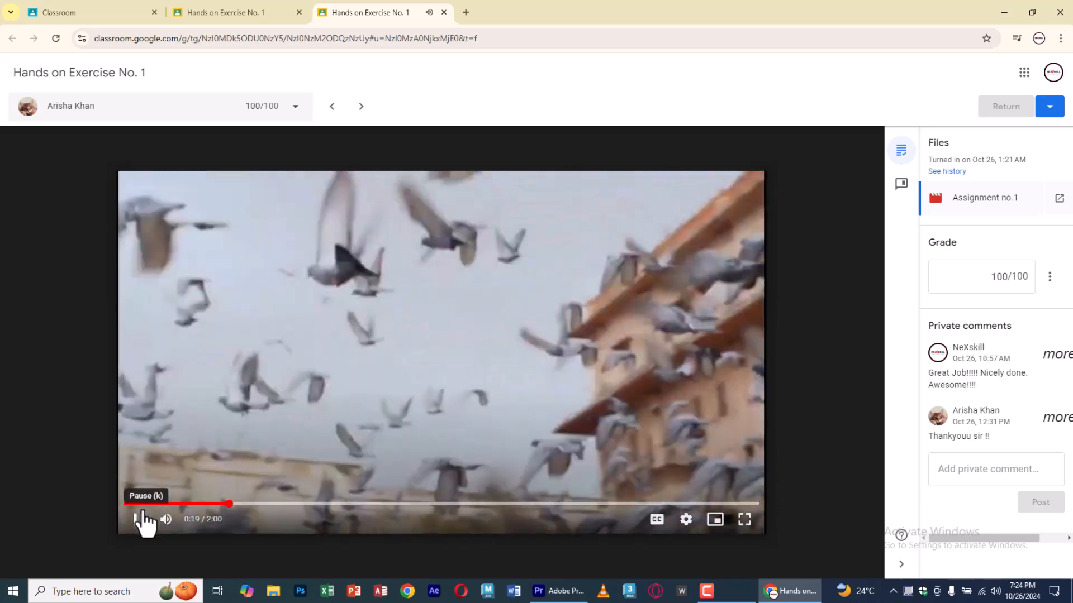
left_click(142, 519)
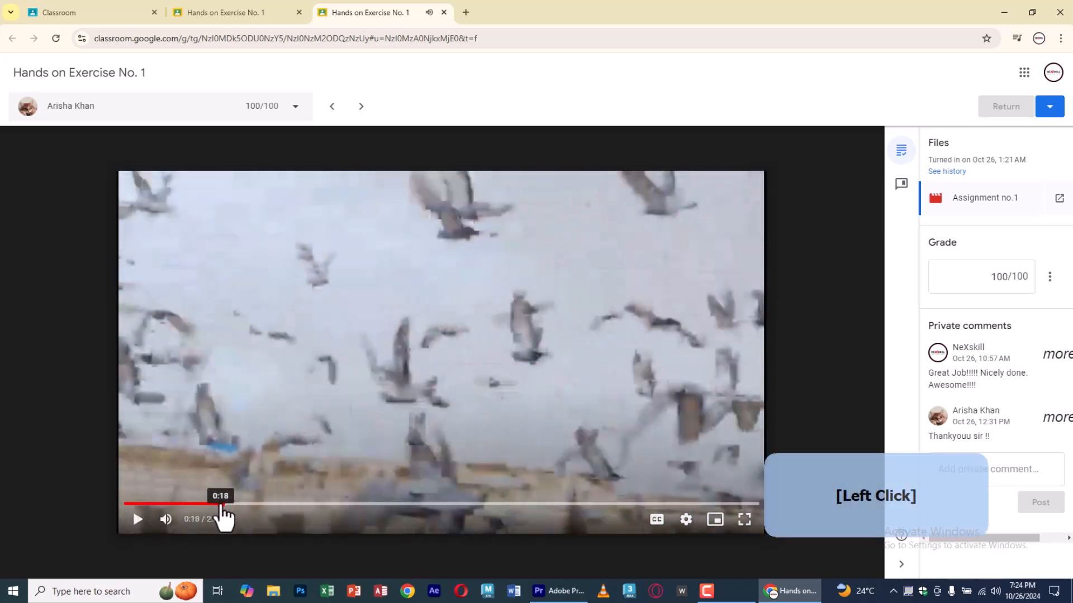
left_click(207, 504)
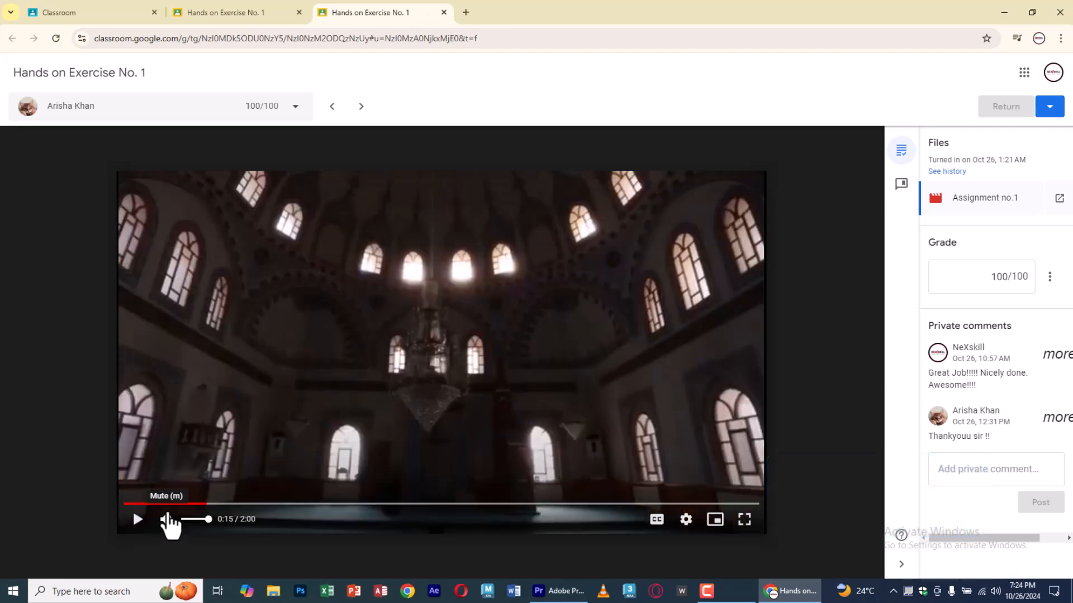
left_click(144, 521)
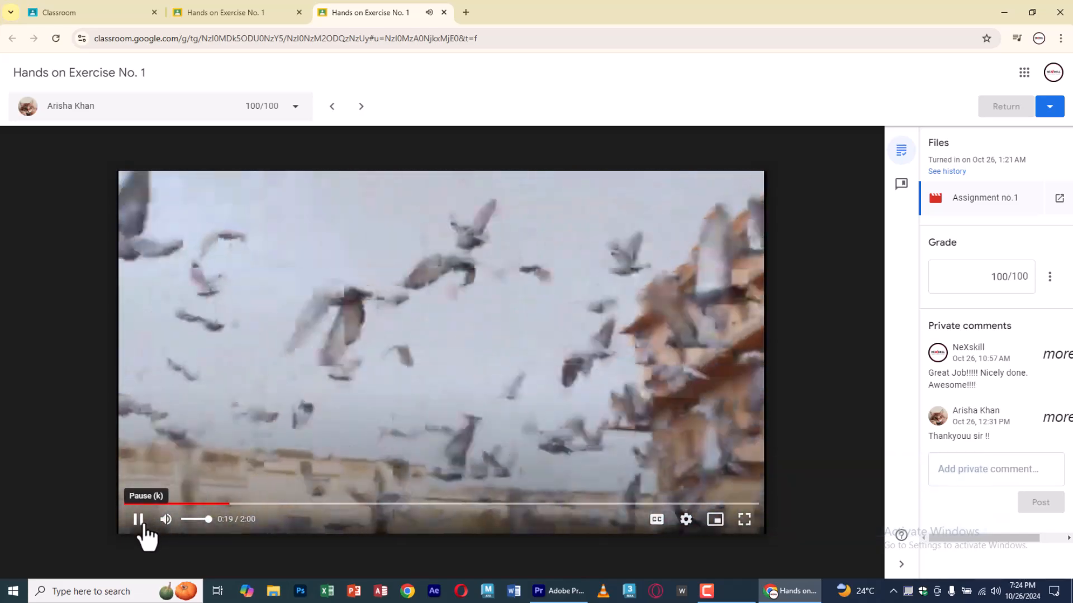
left_click(143, 525)
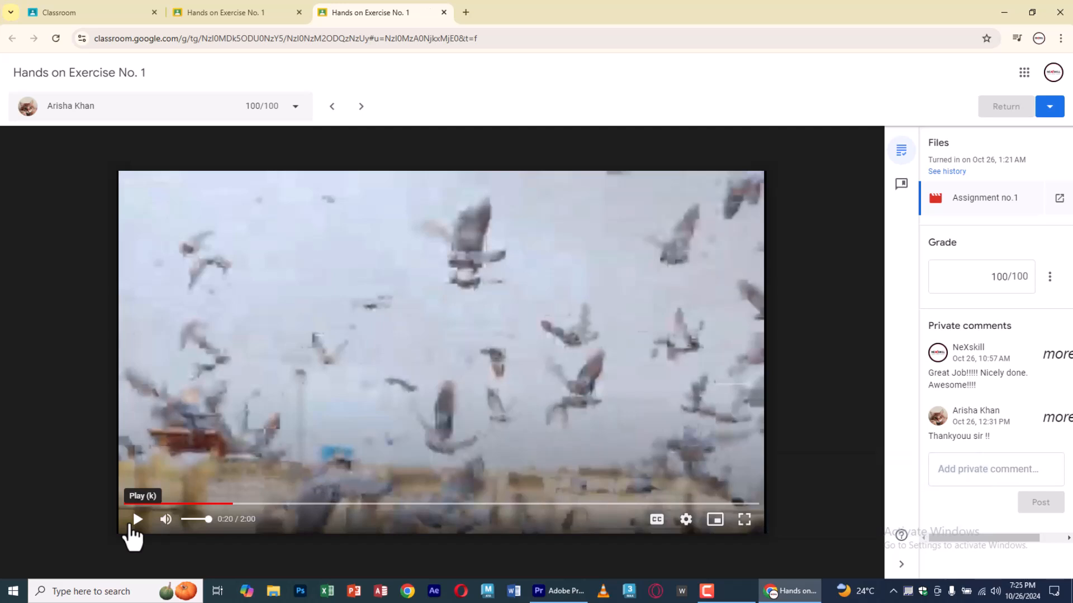
Play from 0:20 to the aerial city shot at 0:28, rewind a few seconds, and replay the passage up to 0:30.
left_click(131, 526)
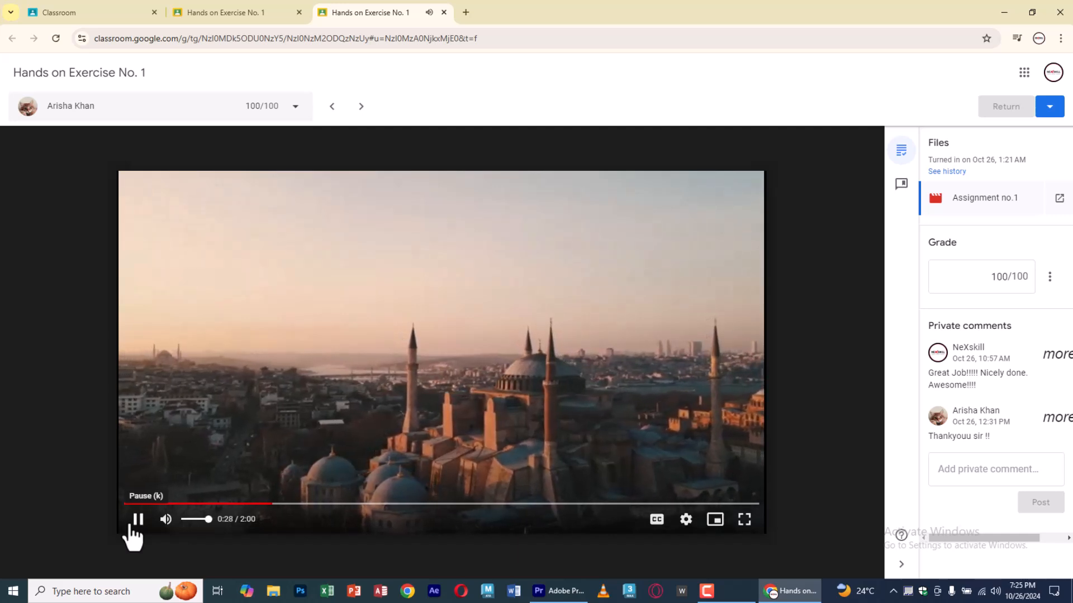
left_click(132, 528)
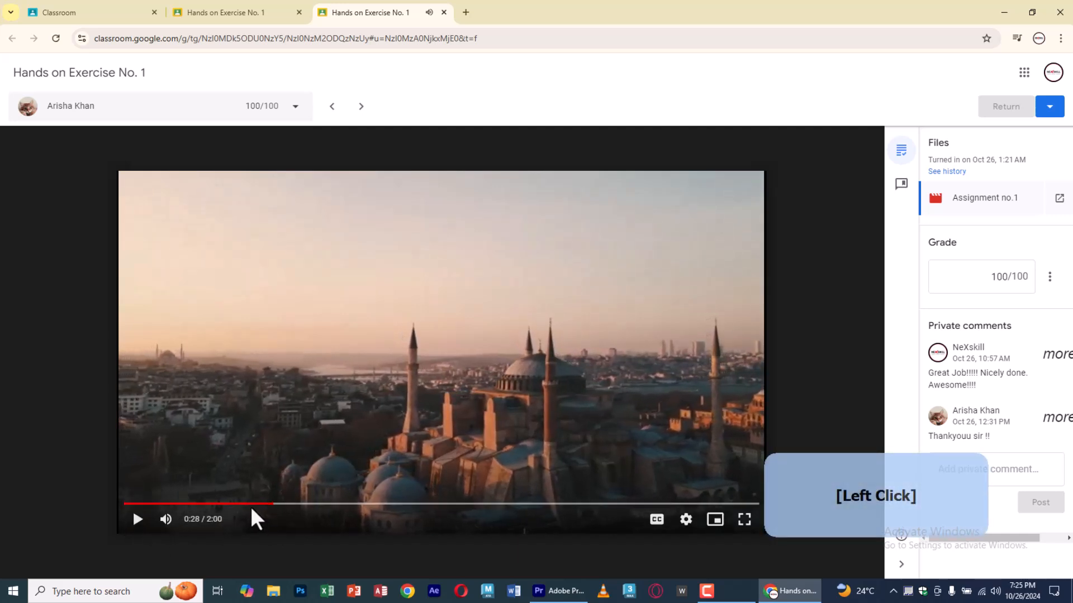
left_click(252, 506)
left_click(137, 520)
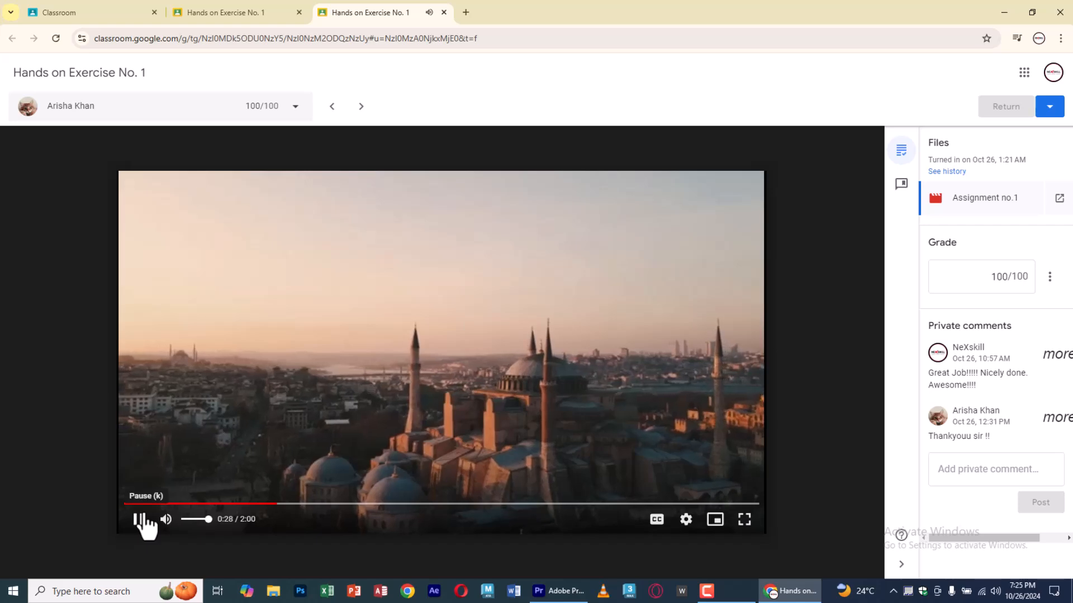
left_click(140, 520)
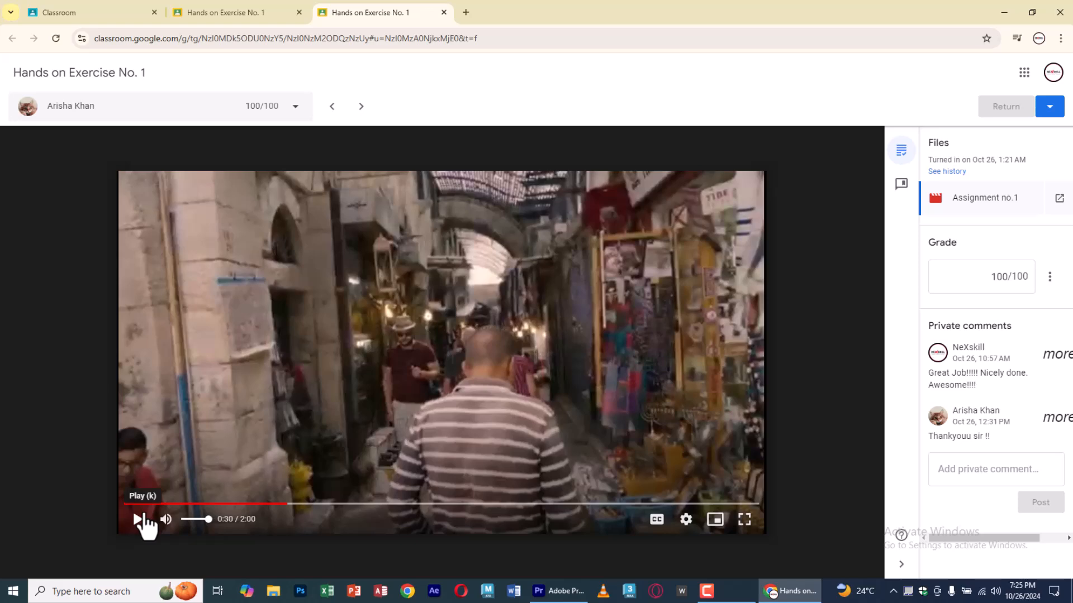
Play the market street shot to about 0:33, rewind to before it starts, and replay it, pausing at 0:32.
left_click(140, 520)
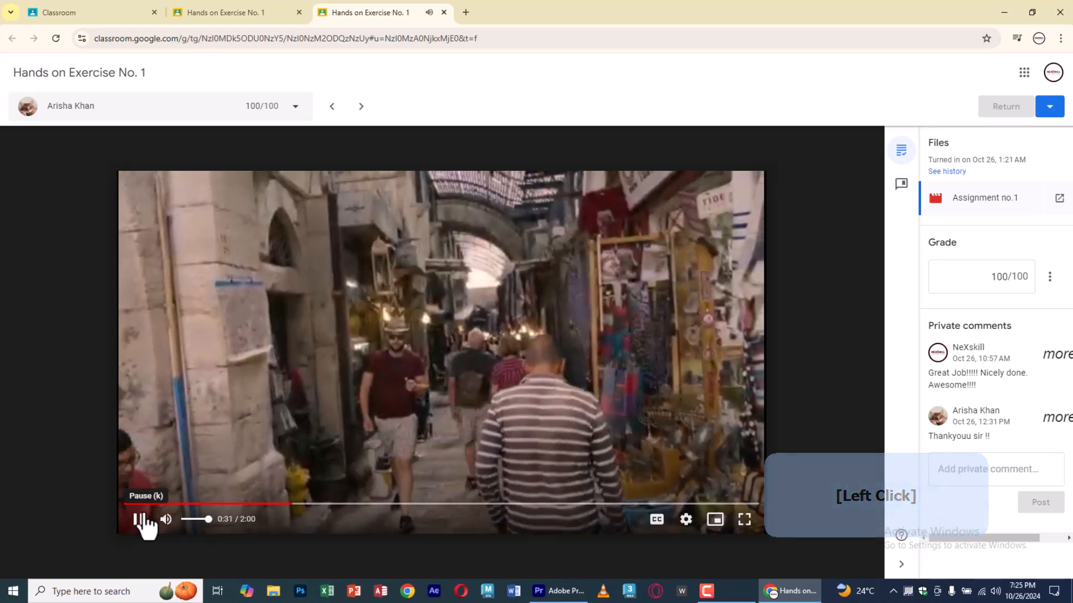
left_click(140, 520)
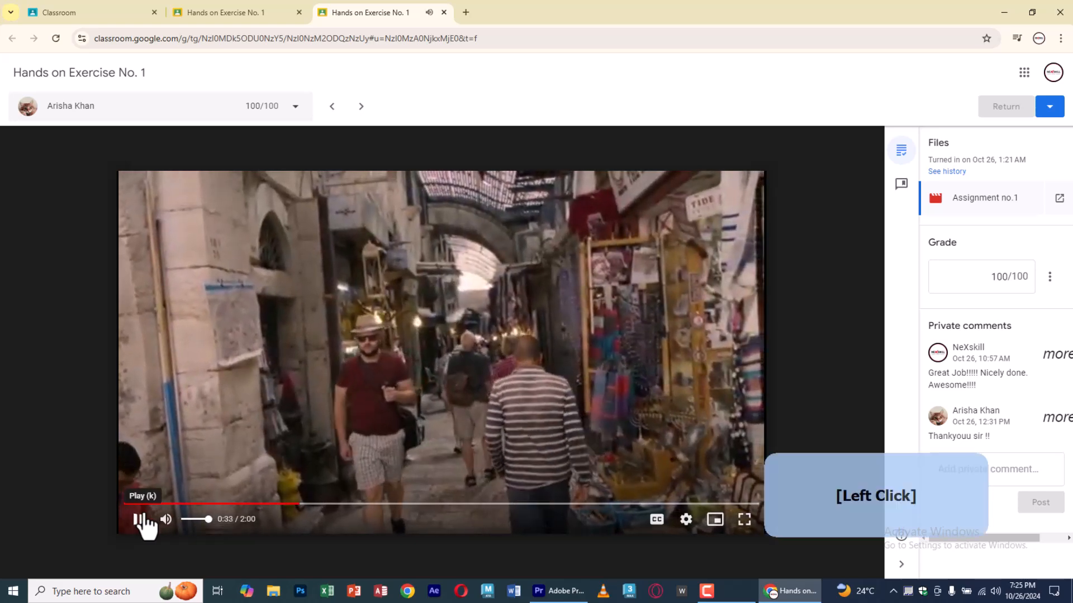
left_click(277, 504)
left_click(135, 519)
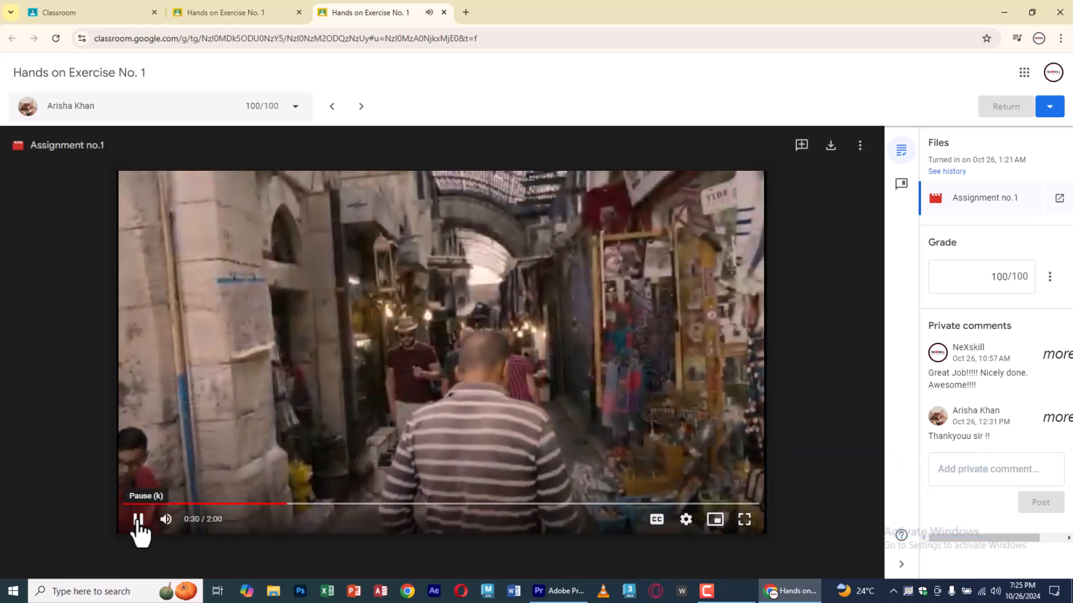
left_click(138, 521)
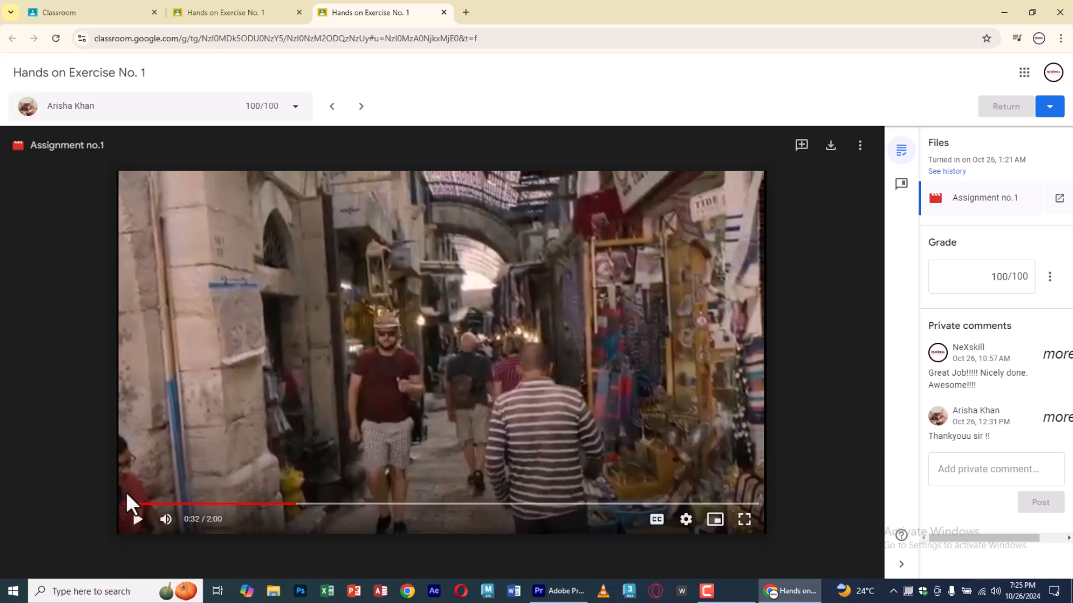
Rewind twice to around the start of the market street shot and replay its transition, finally pausing at 0:33.
left_click(284, 505)
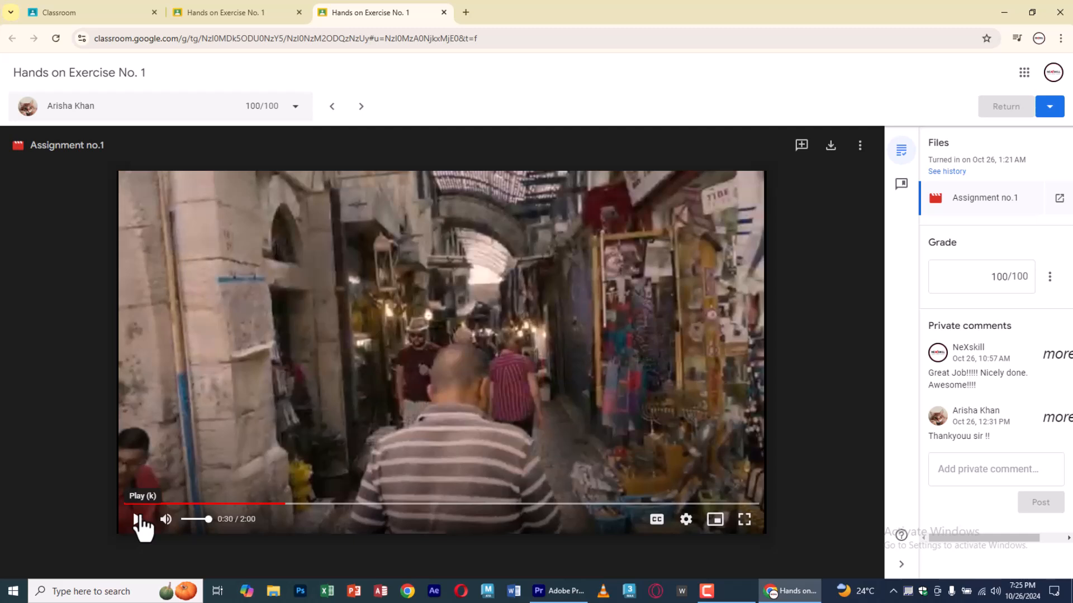
left_click(139, 521)
left_click(139, 520)
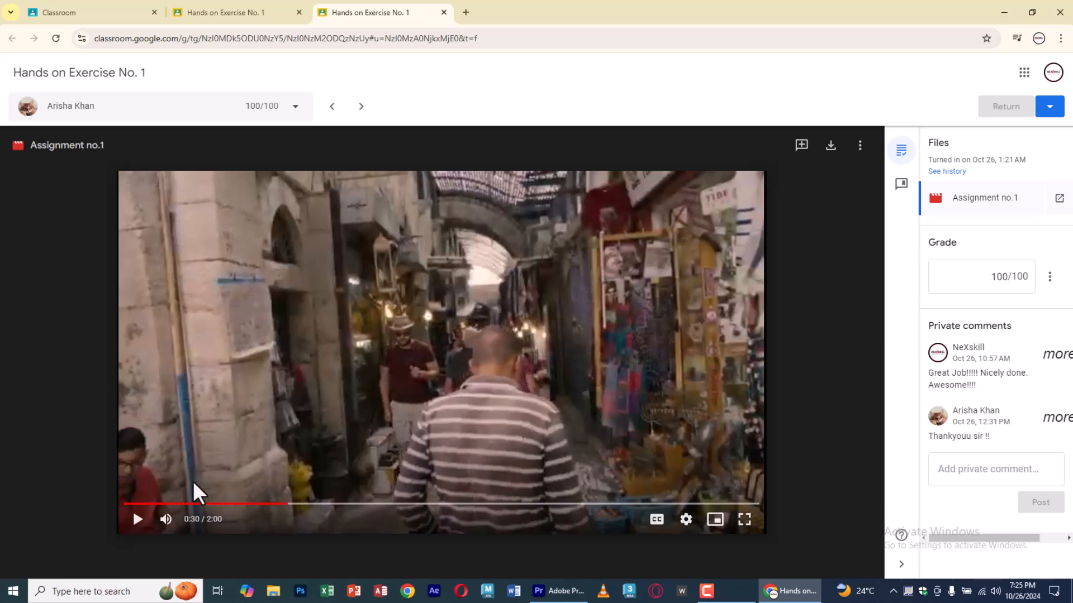
left_click(273, 504)
left_click(138, 521)
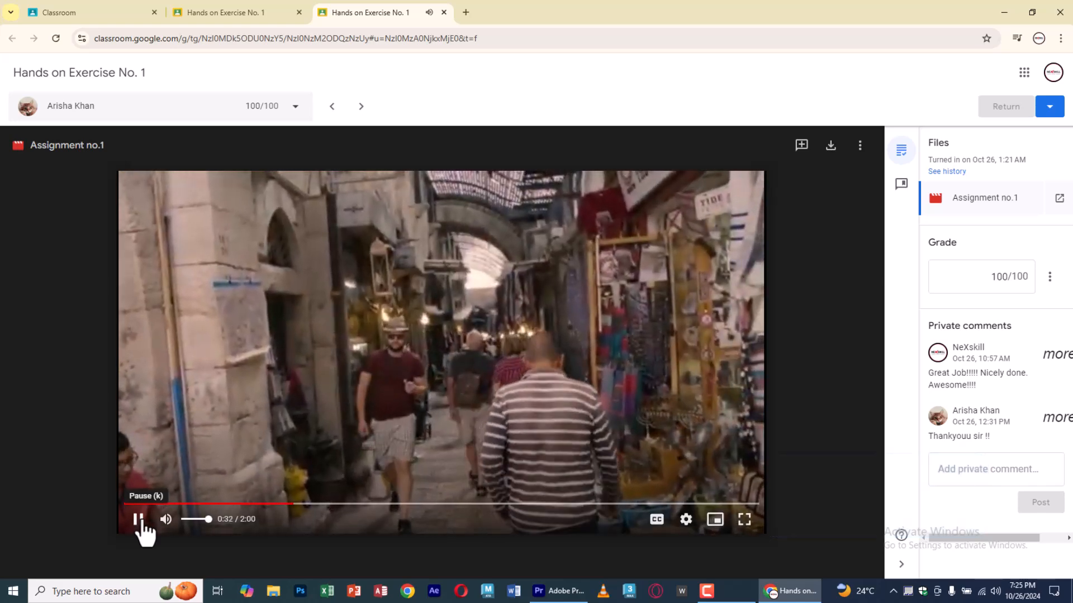
left_click(138, 520)
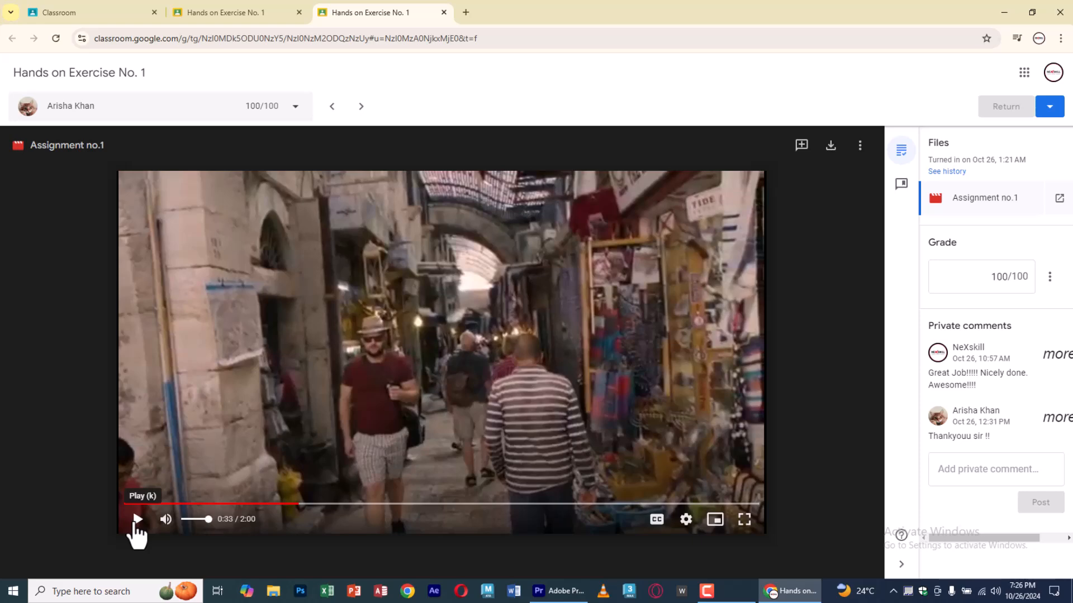
Play the video onward from 0:33, pausing to review it at 0:43 and 0:50, and continue playback past 1:10.
left_click(136, 522)
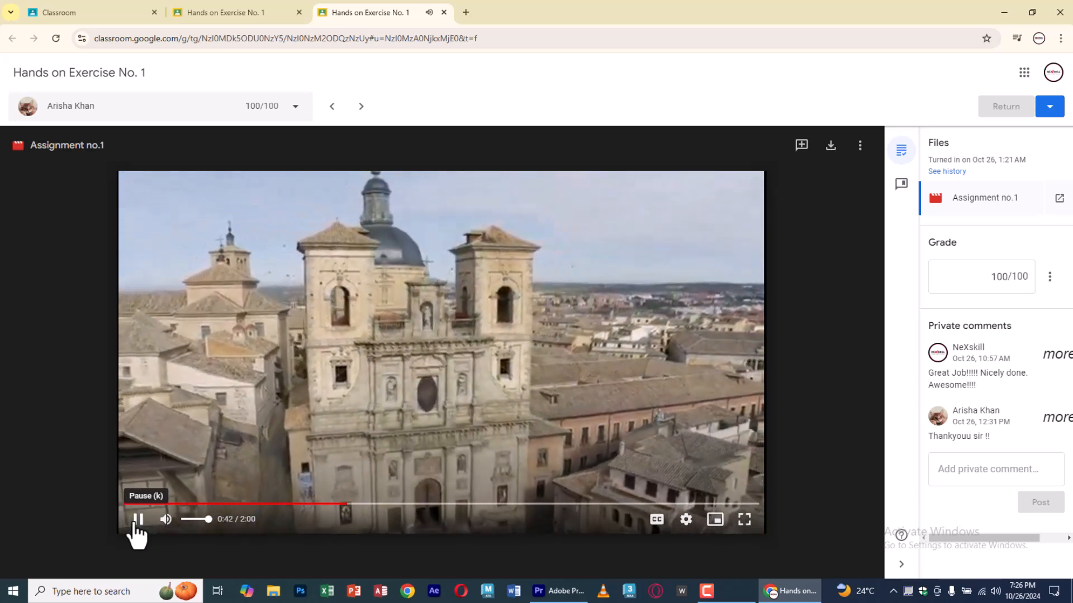
left_click(135, 525)
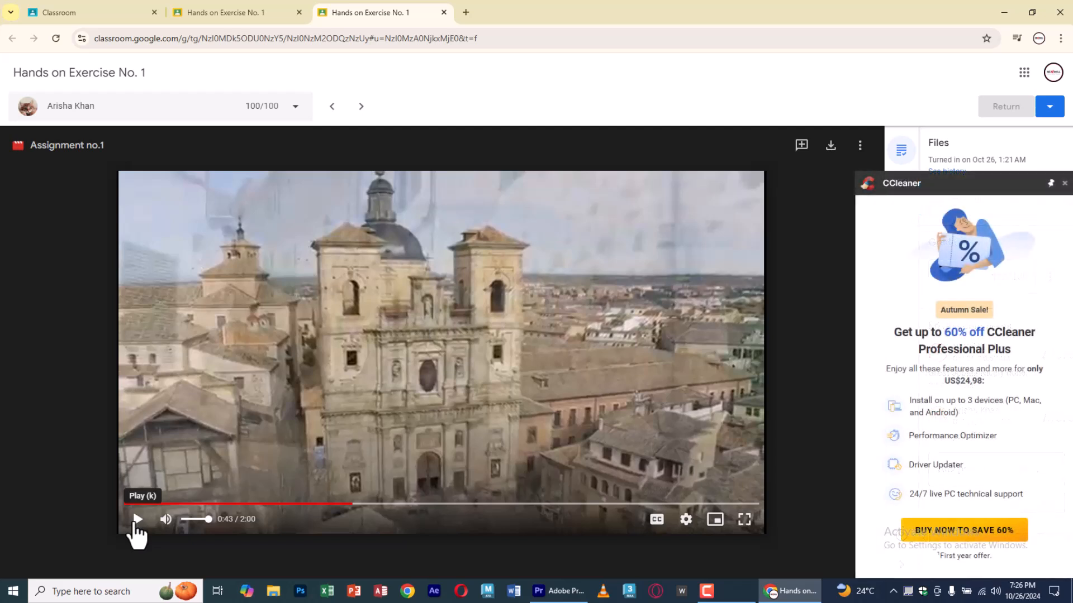
left_click(137, 519)
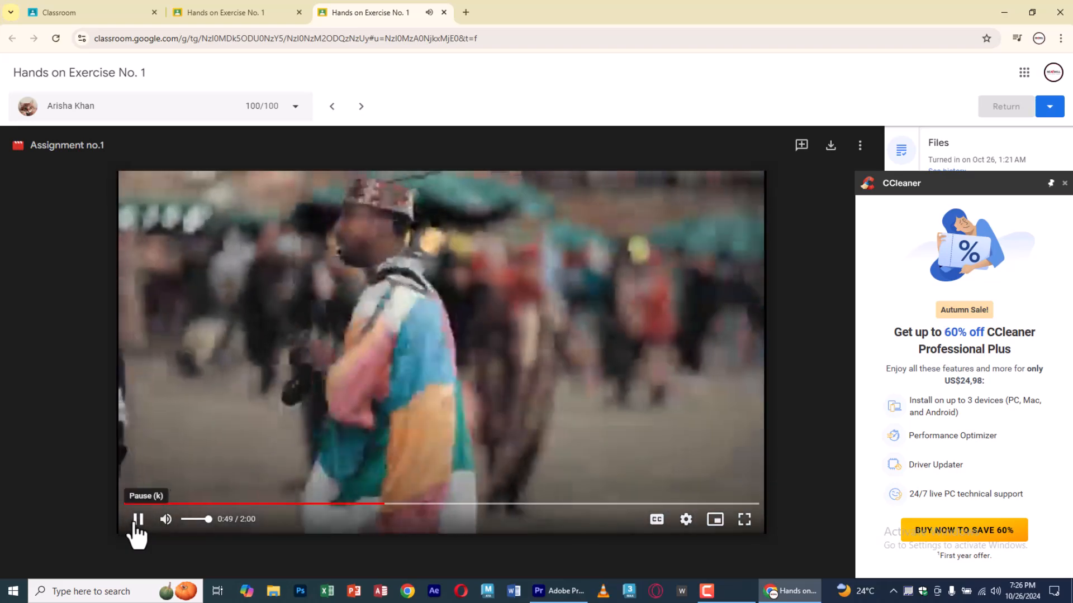
left_click(137, 519)
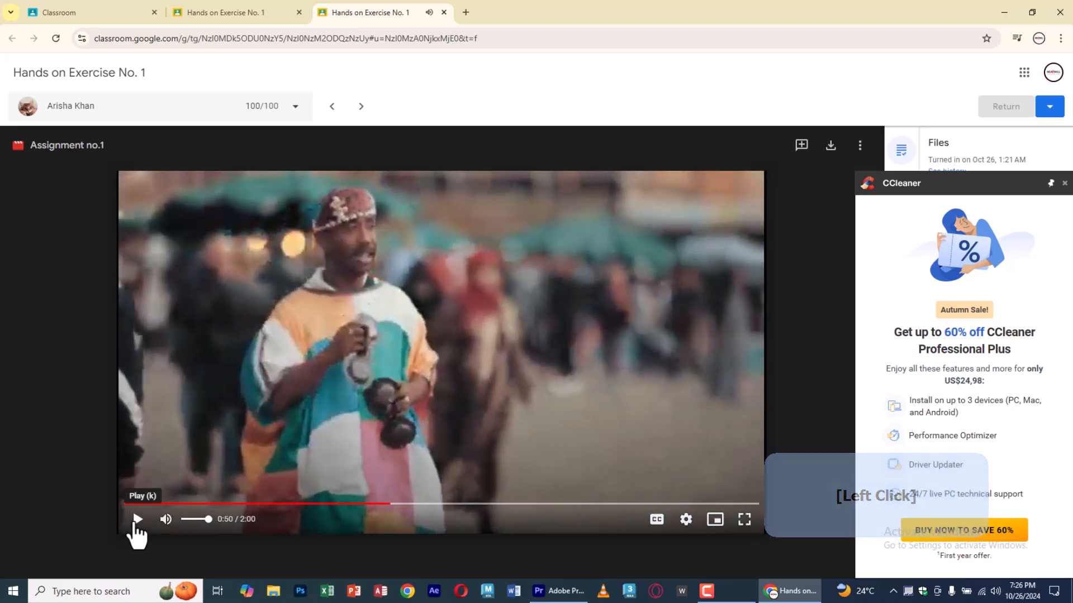
left_click(137, 520)
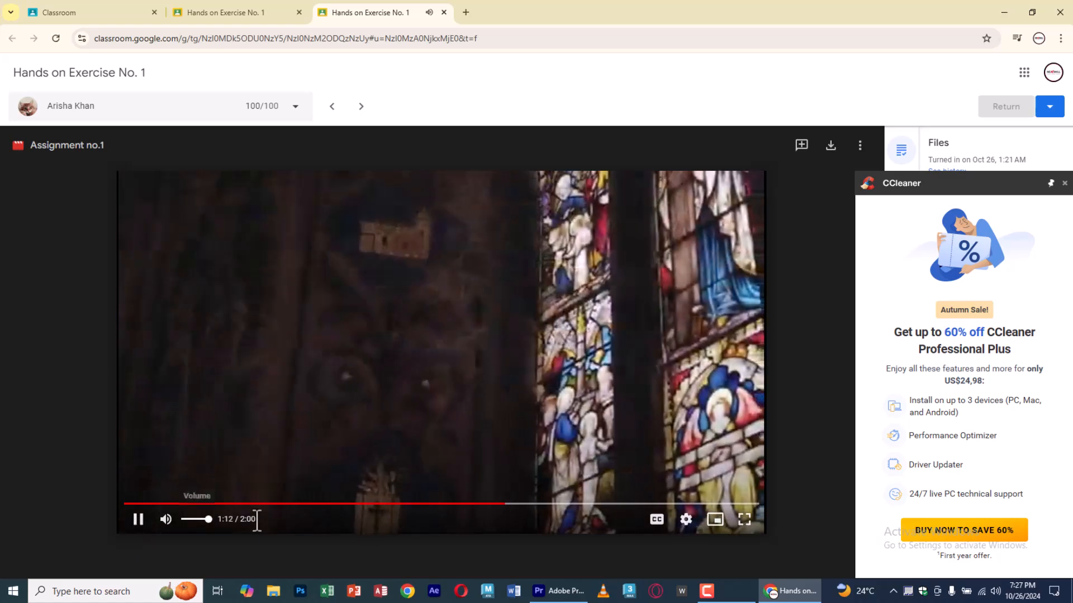
Rewind to around 1:05 and replay the passage into the covered market shot, pausing at 1:06 and 1:07, and resume playback.
left_click(477, 504)
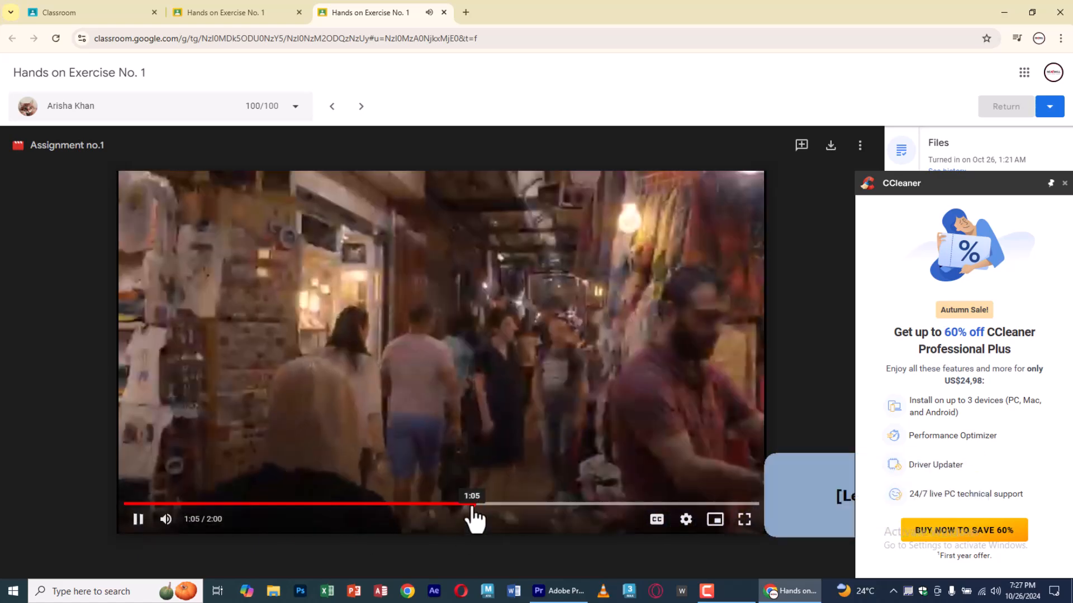
left_click(468, 504)
left_click(137, 520)
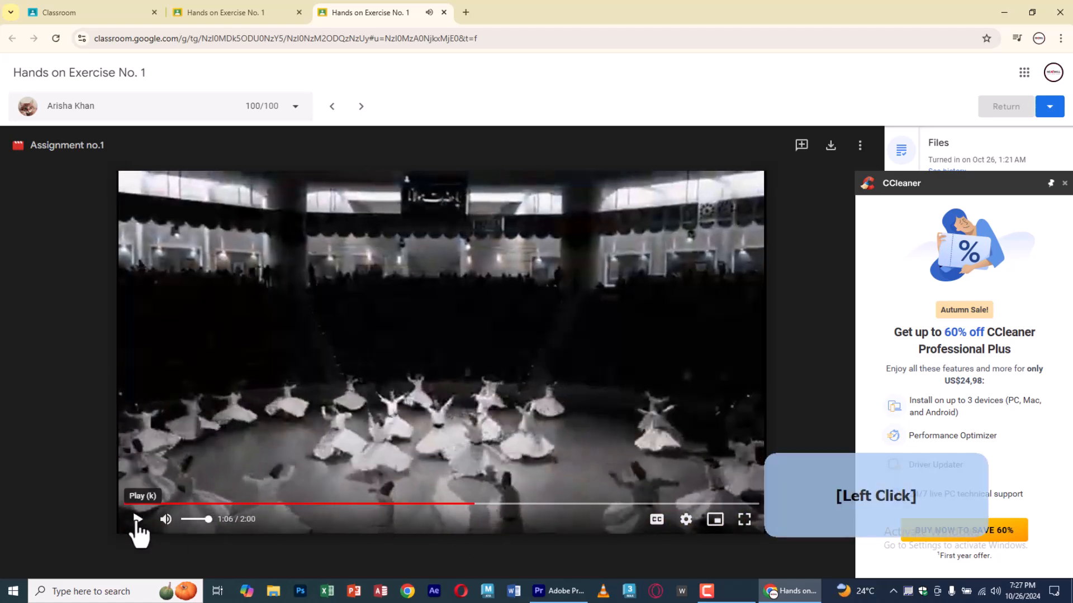
left_click(470, 504)
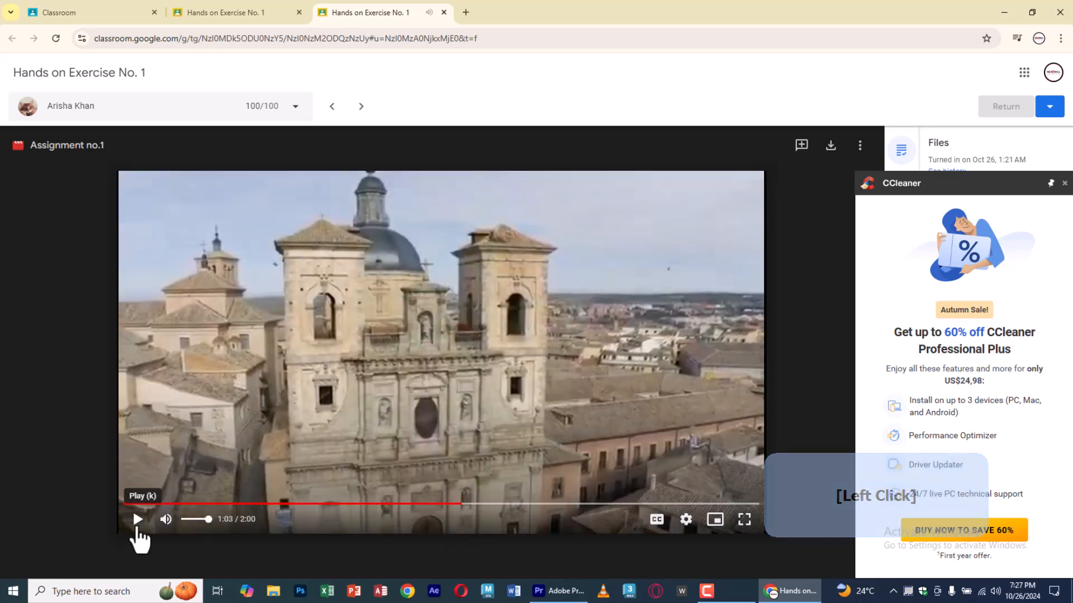
left_click(138, 520)
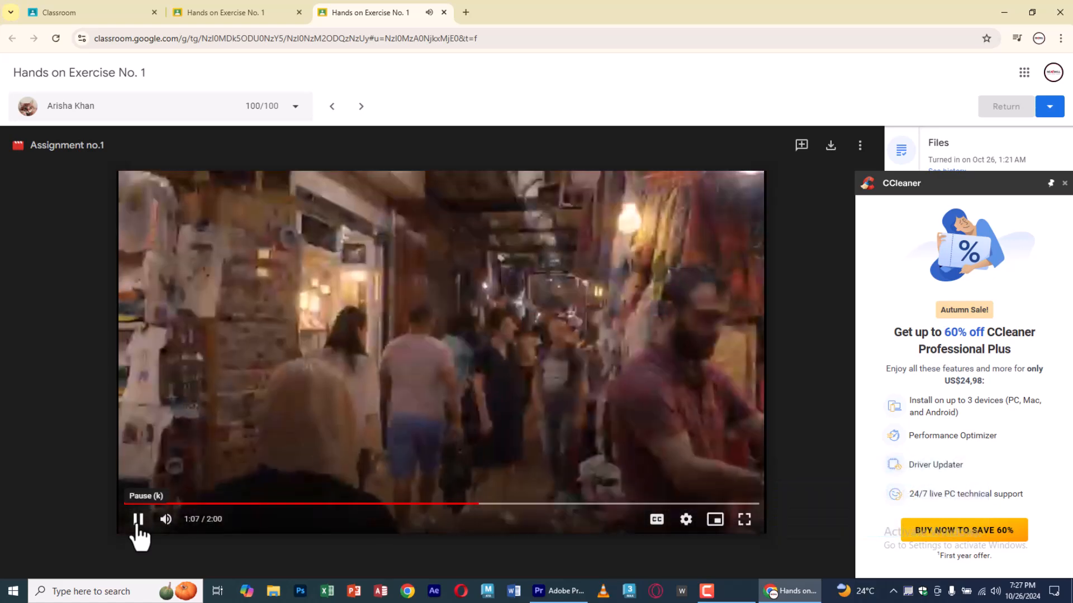
left_click(137, 521)
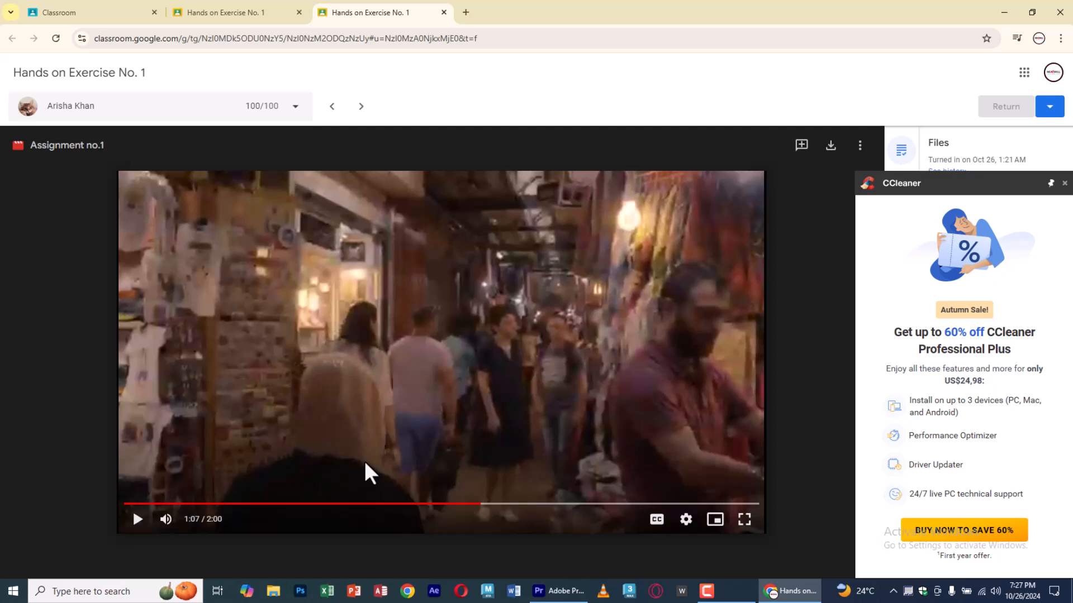
left_click(137, 519)
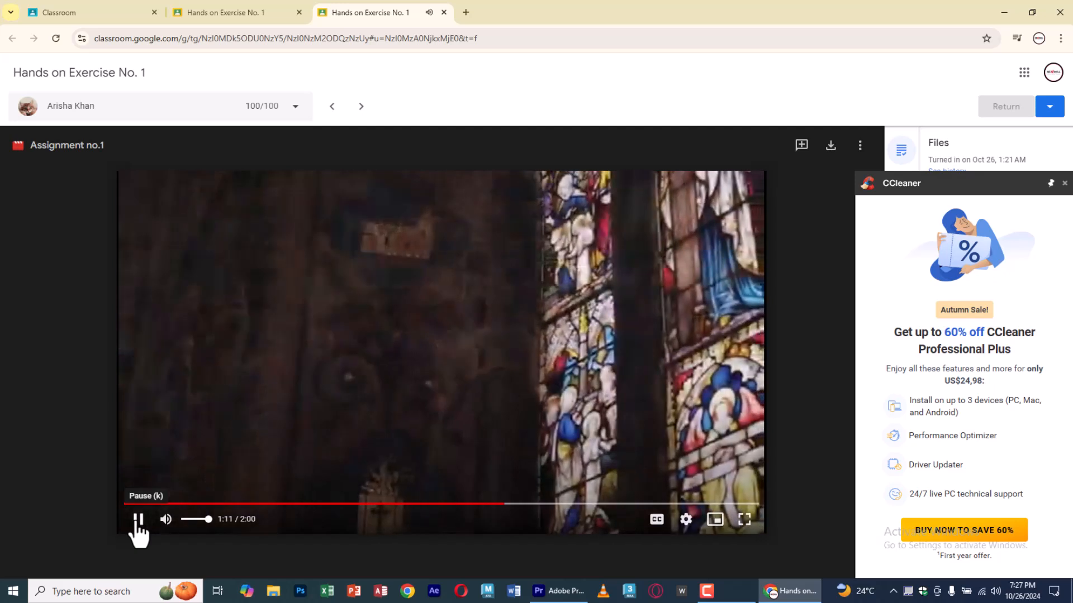
Play the stained-glass window shot, pausing at 1:13, resume playback, and dismiss the CCleaner advertisement.
left_click(137, 519)
left_click(137, 519)
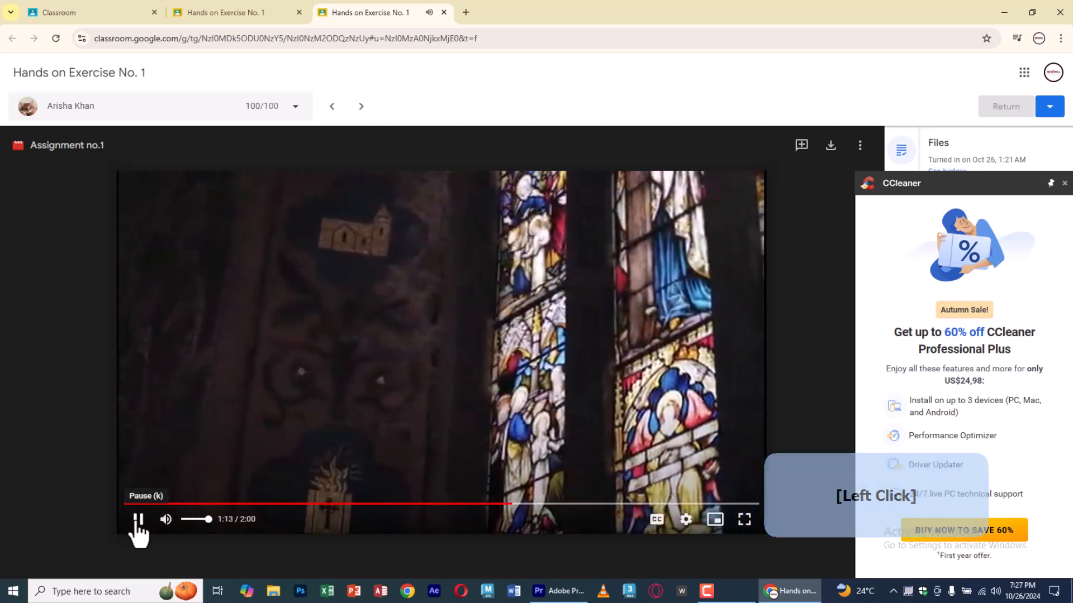
left_click(137, 519)
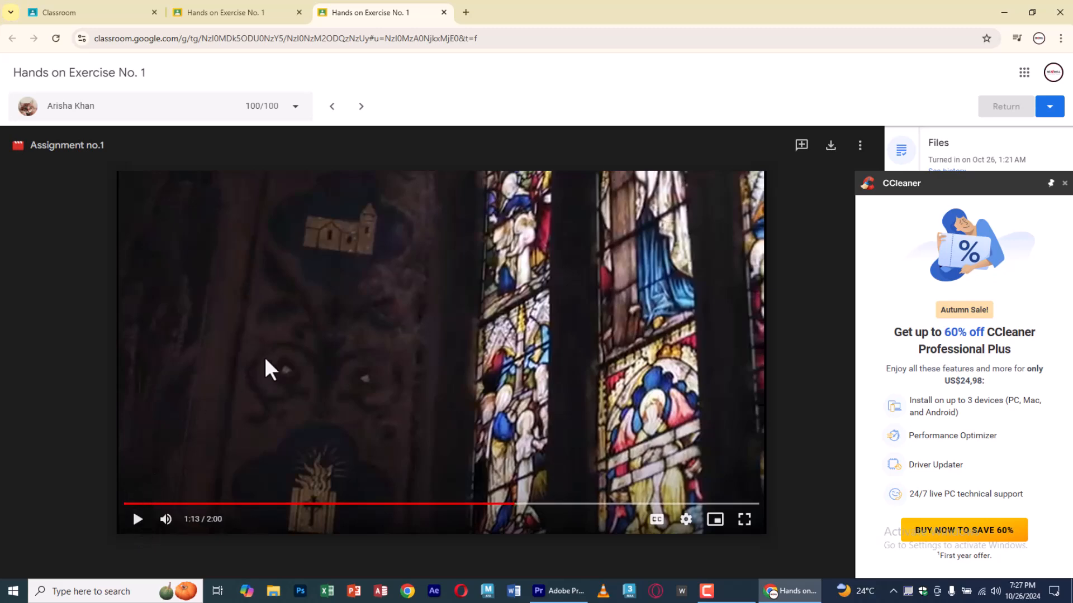
left_click(137, 519)
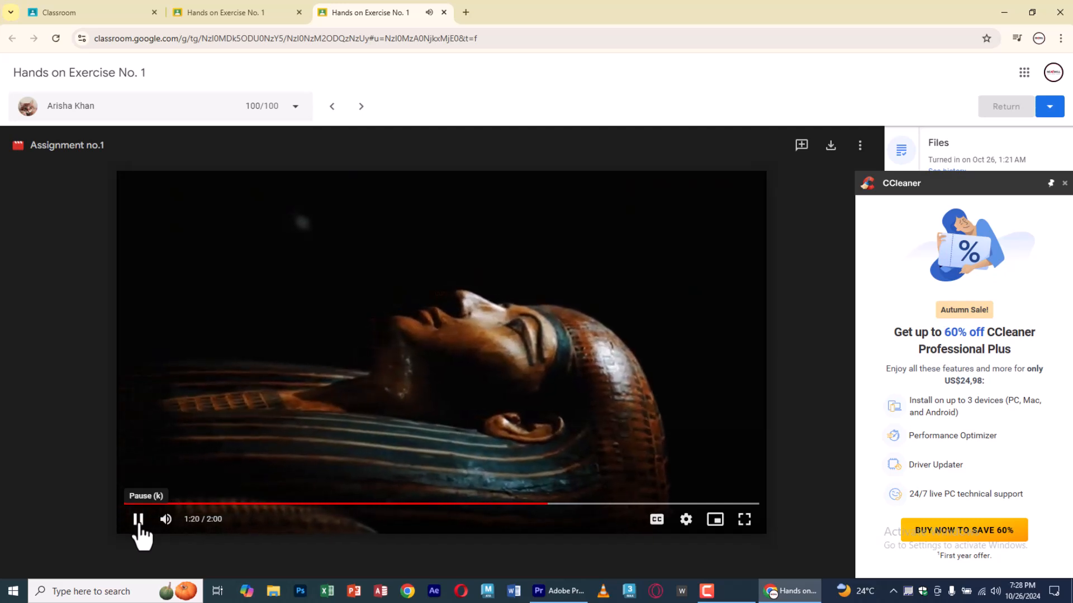
left_click(1064, 183)
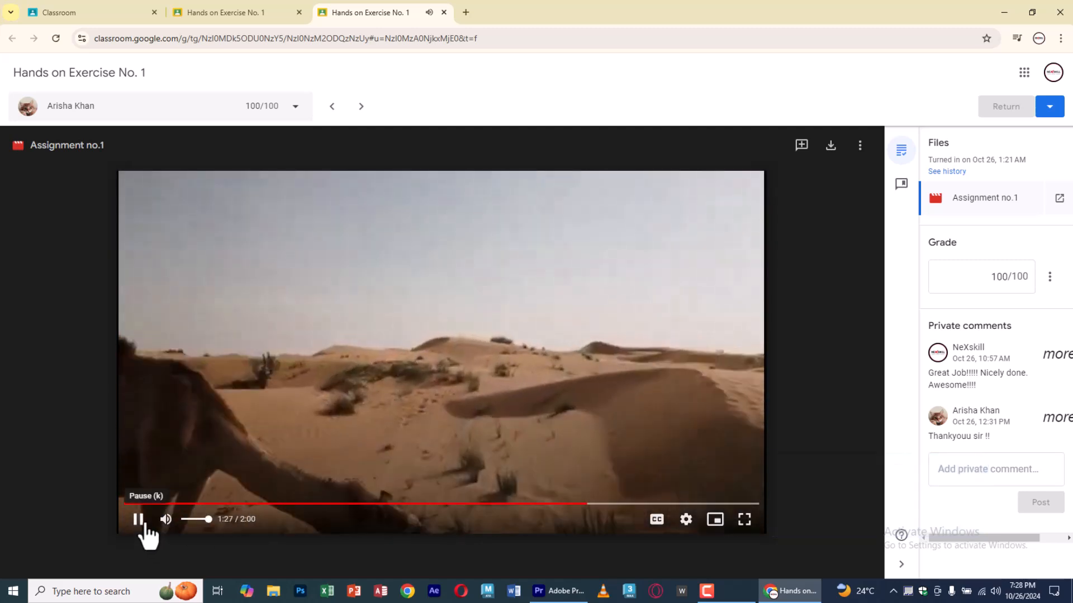
Pause the video at 1:27, rewind to 1:25 and replay the transition from the sarcophagus shot to the camel shot.
left_click(140, 520)
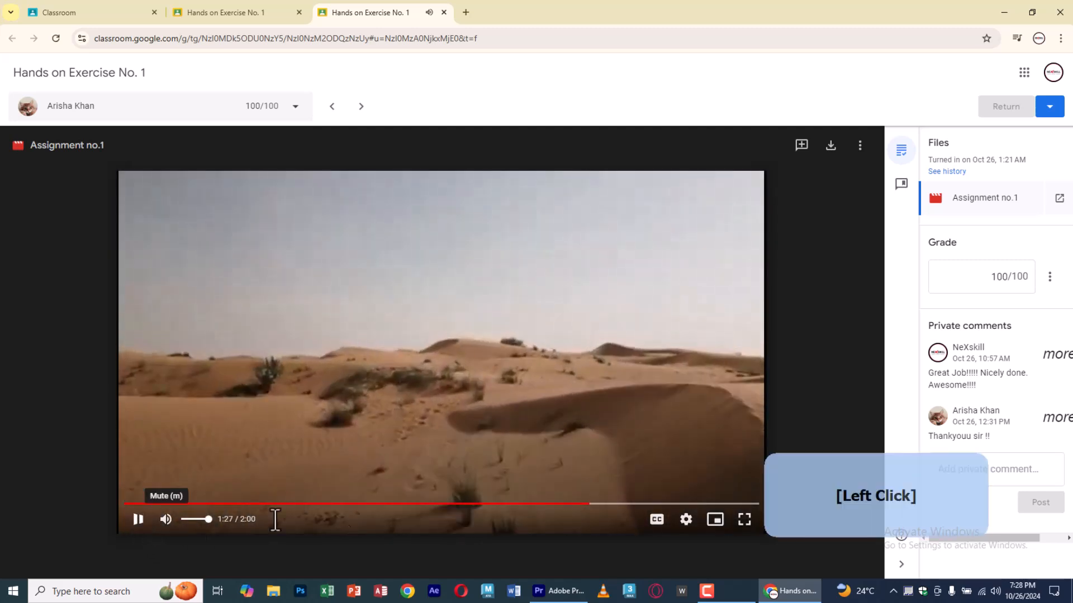
left_click(578, 504)
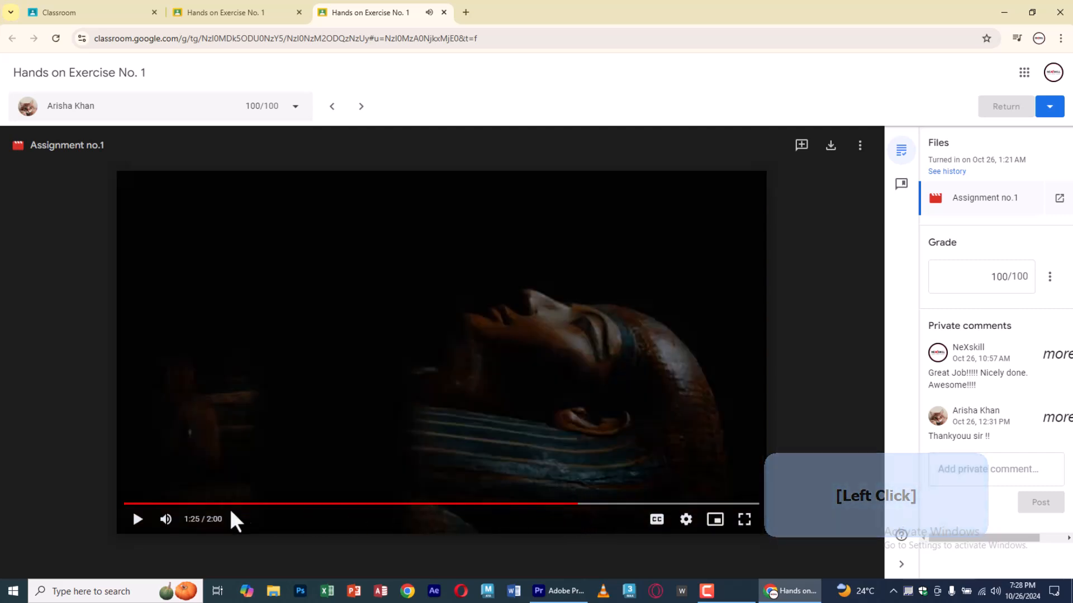
left_click(138, 519)
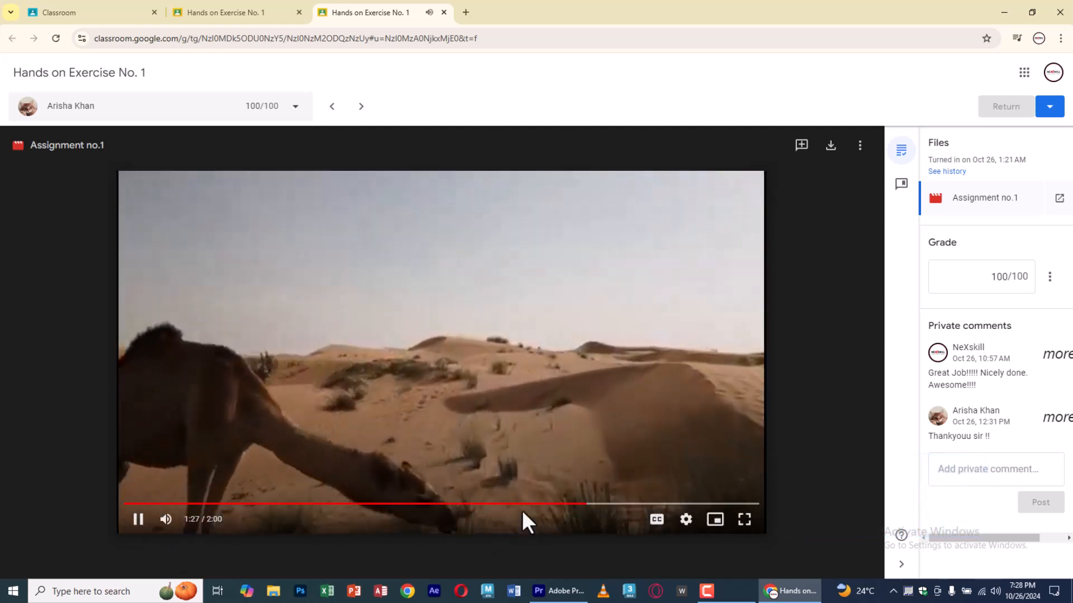
left_click(522, 512)
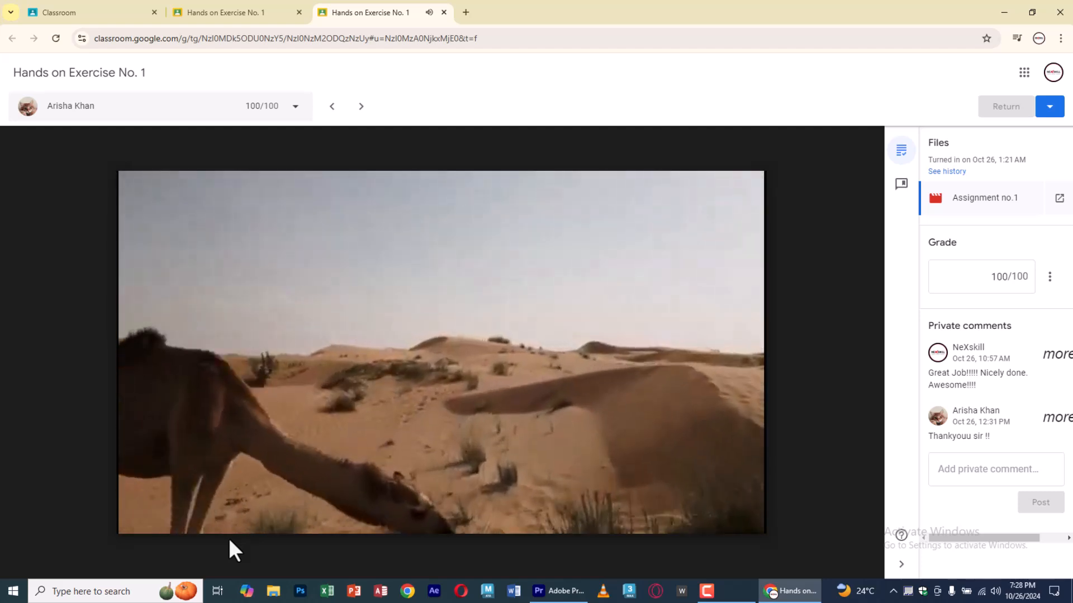
Rewind from 1:31 to before the camel shot and examine its transition with pauses at 1:26 and 1:25, resuming playback.
mouse_move(236, 517)
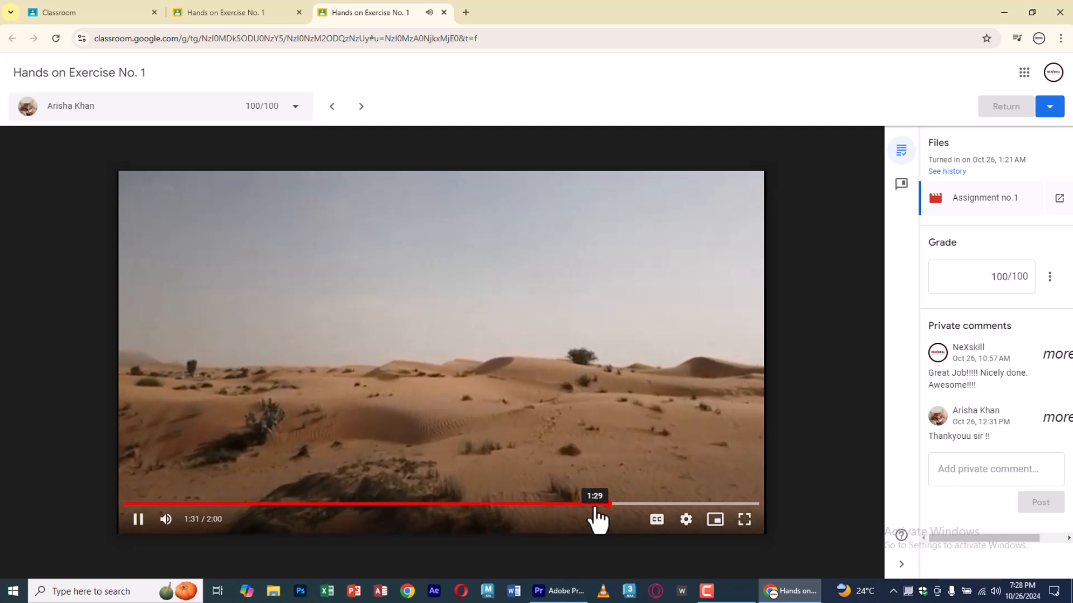
left_click(565, 504)
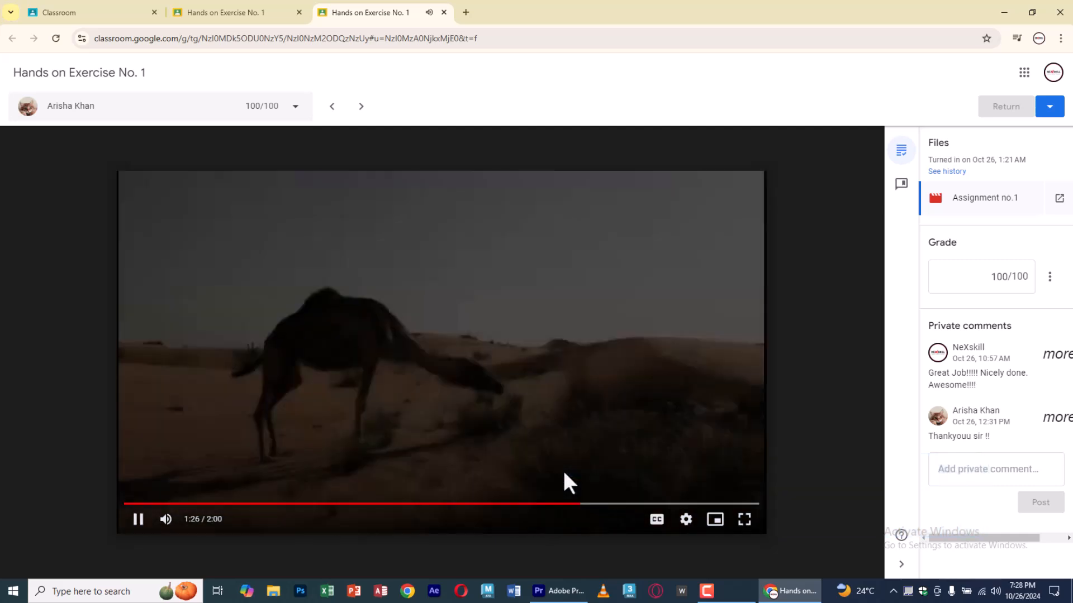
left_click(563, 470)
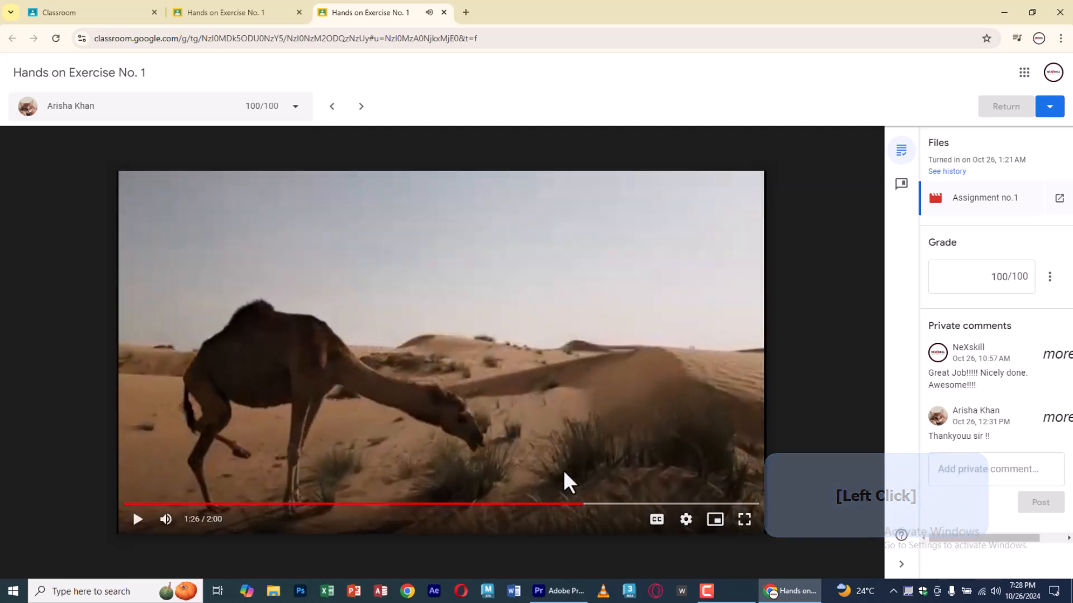
left_click(580, 505)
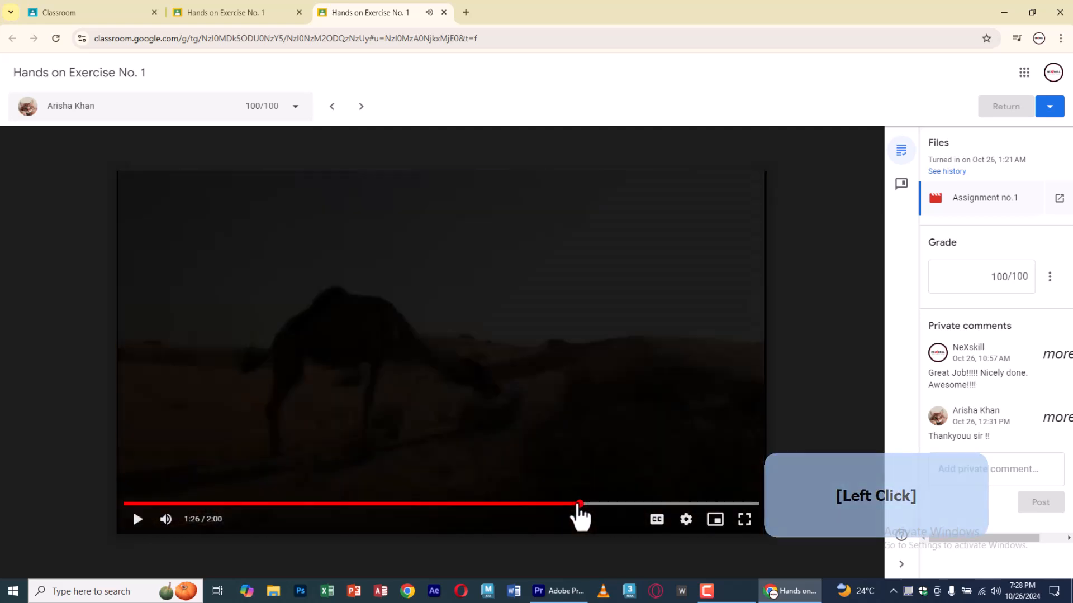
left_click(577, 503)
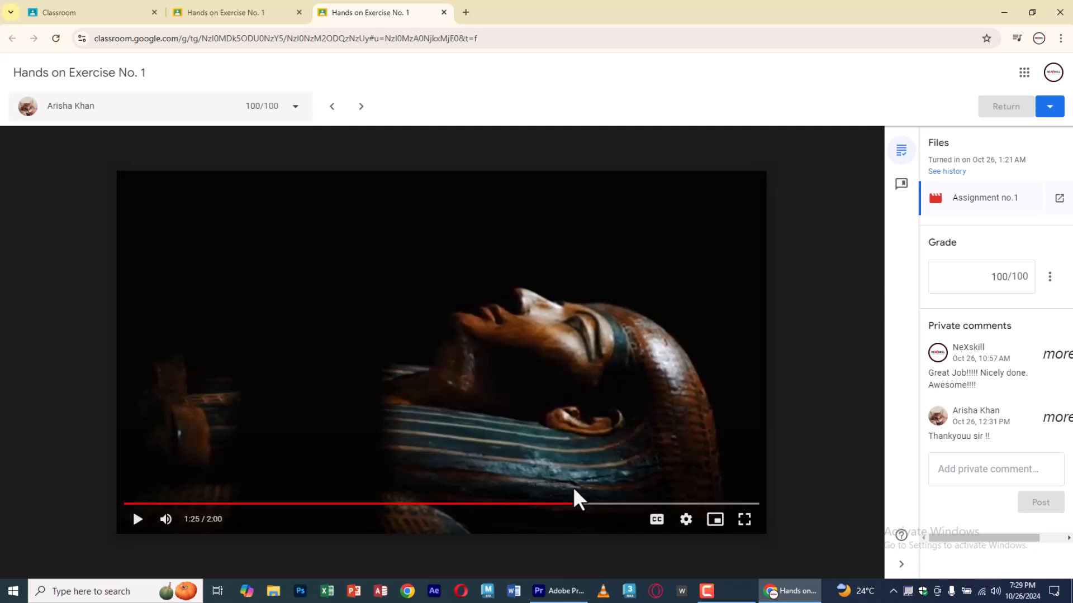
left_click(544, 437)
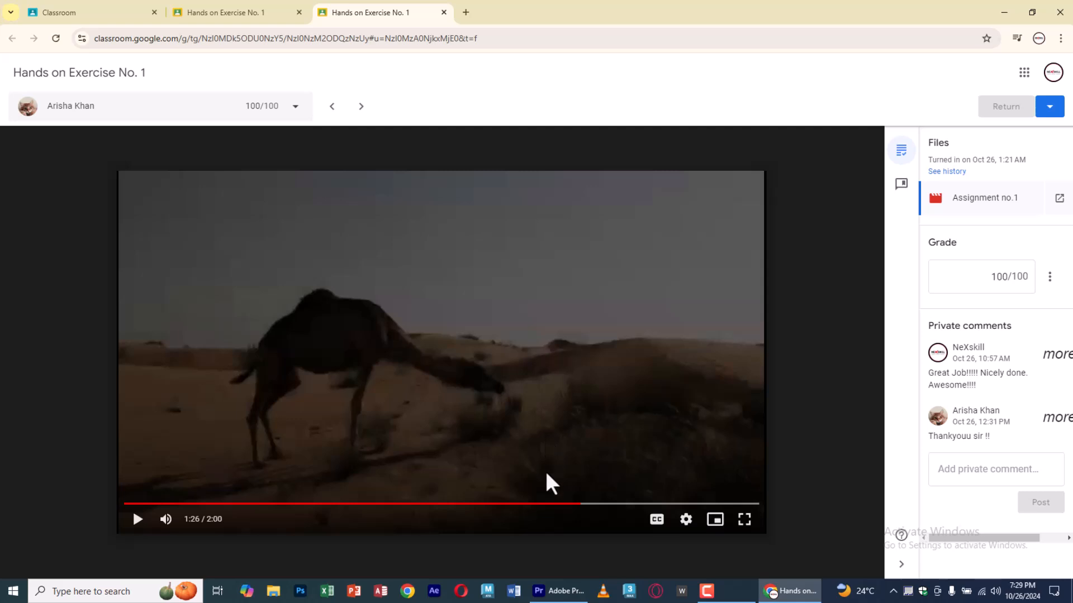
left_click(552, 451)
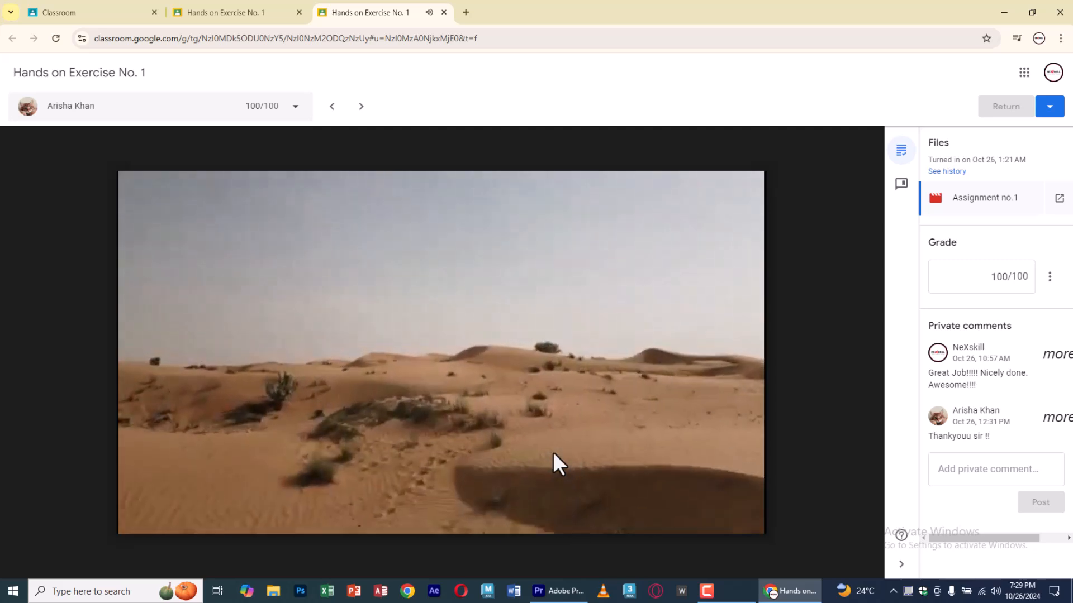
Play the video on into the hanging textiles shot, pausing to review it at 1:48, 1:49 and 1:55.
mouse_move(553, 446)
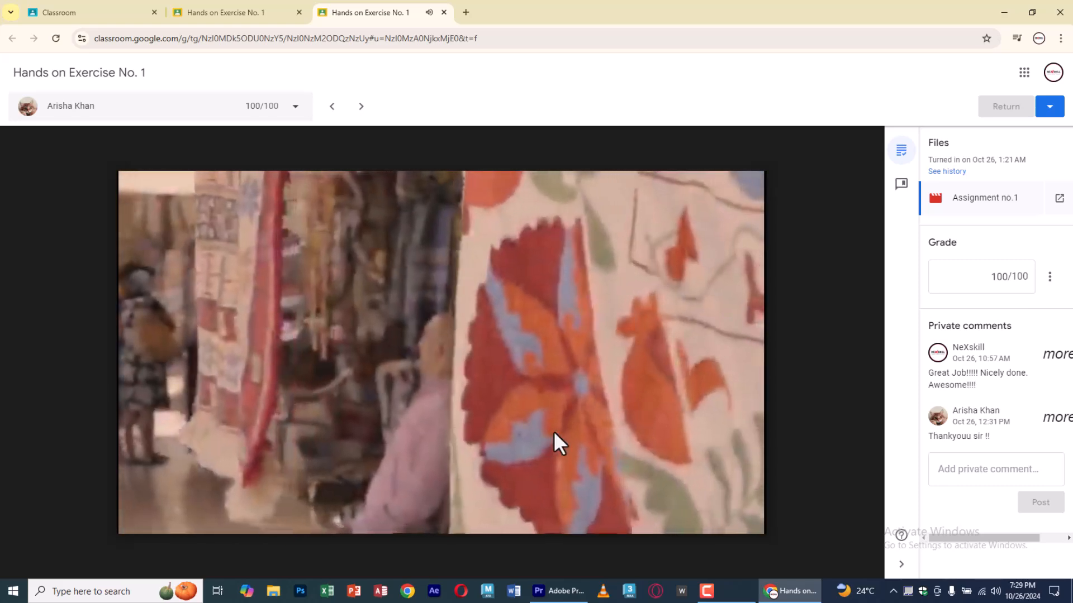
key("space")
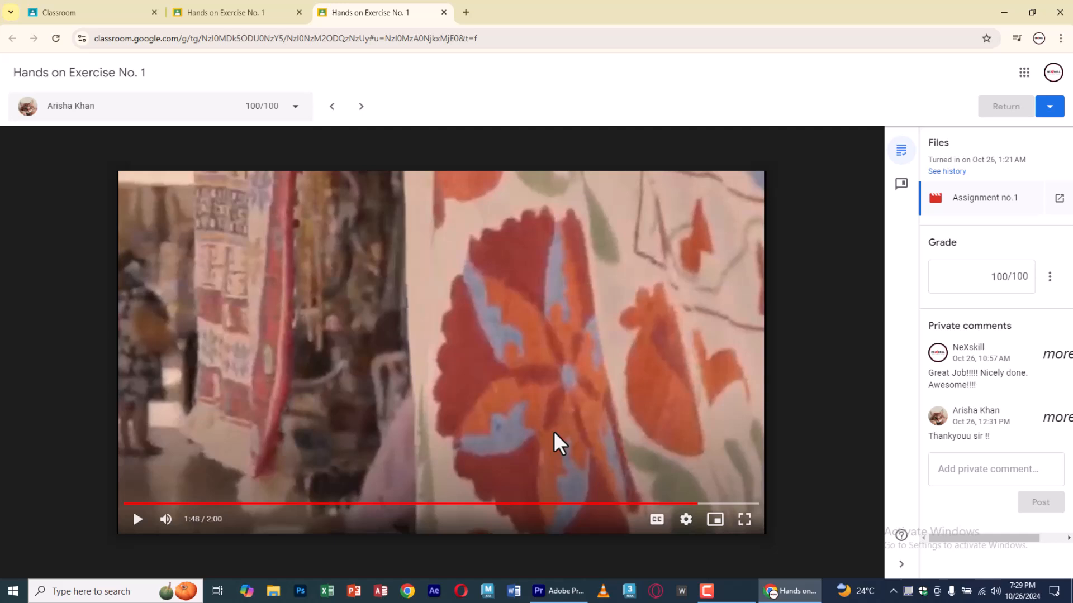
key("space")
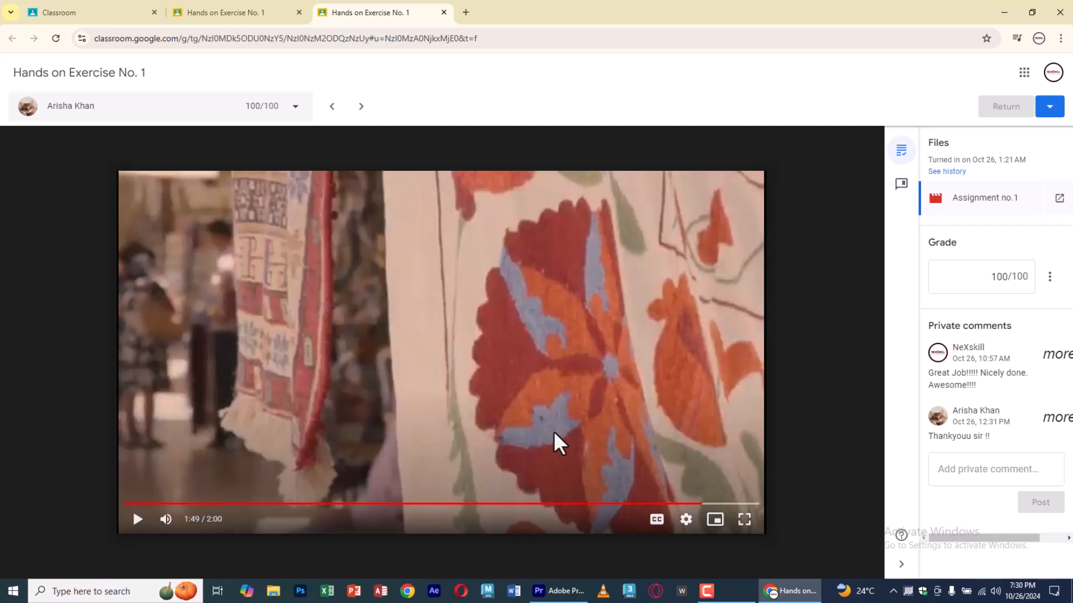
key("space")
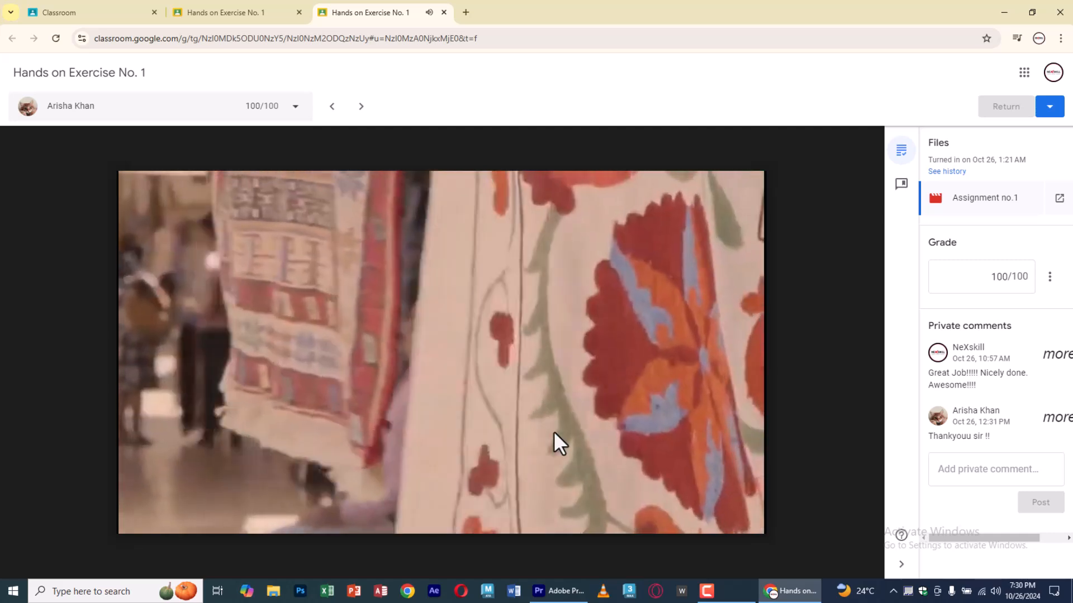
key("space")
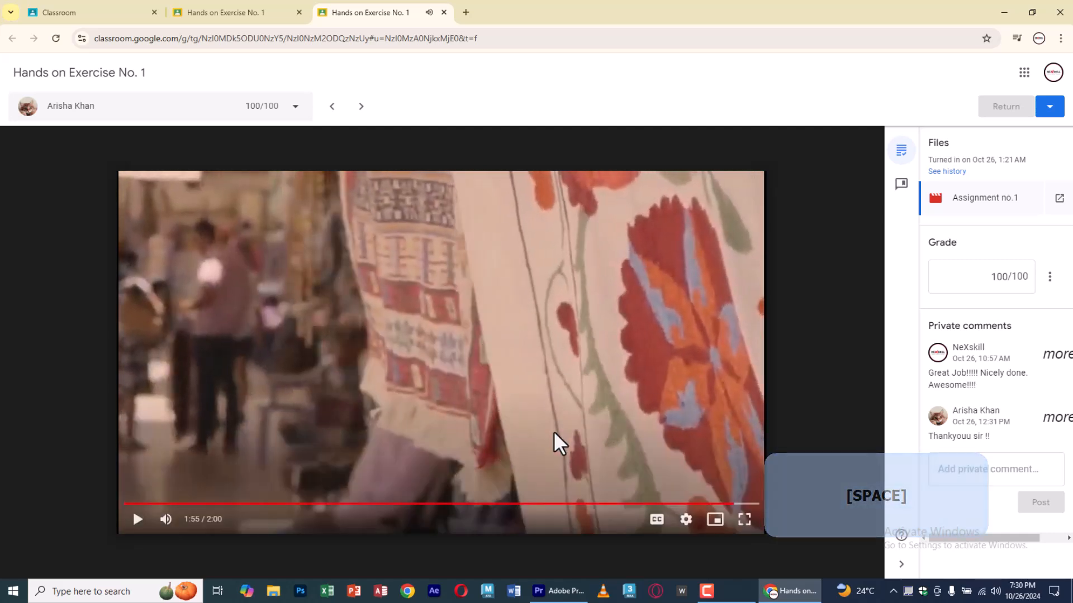
Rewind in stages to 1:45 to examine the dissolve into the textiles shot, and replay from there.
left_click(705, 503)
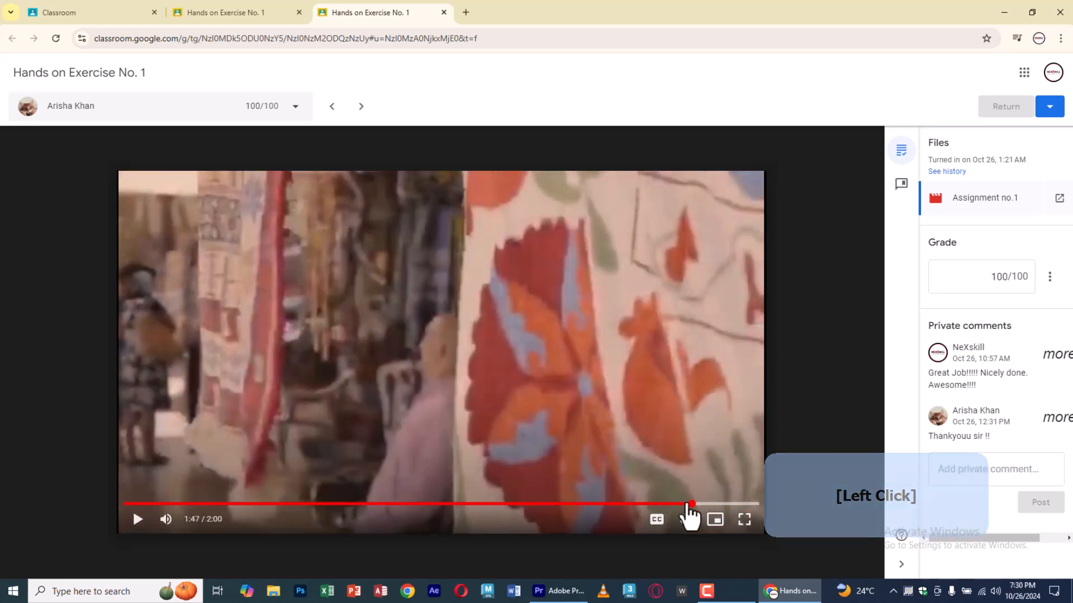
left_click(688, 504)
left_click(685, 504)
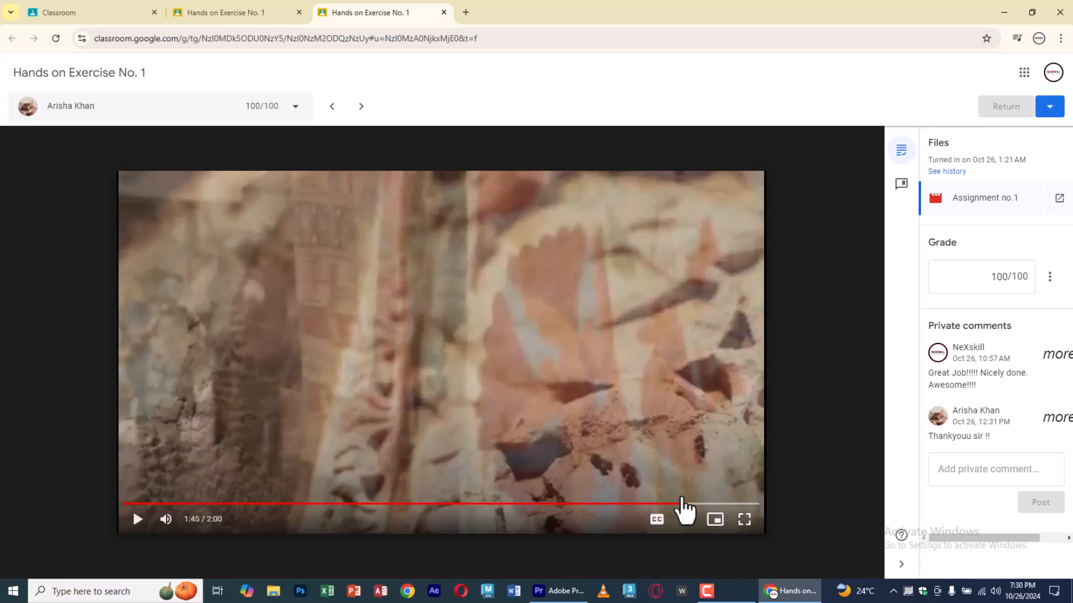
left_click(626, 403)
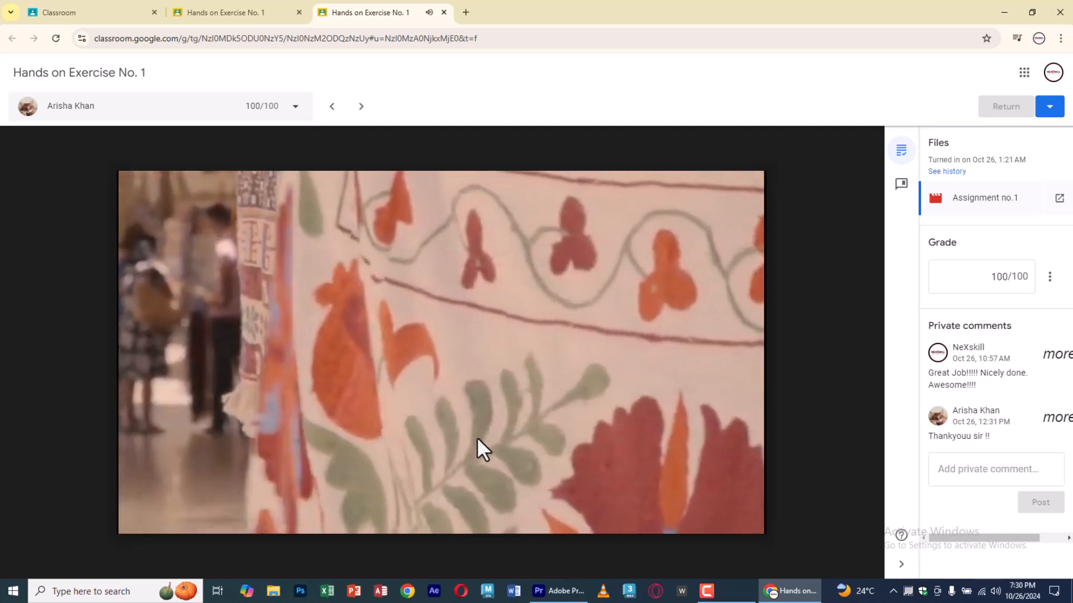
Review the textiles shot with pauses at 1:51 and 1:52, and play it to the closing fade, pausing at 1:59.
key("space")
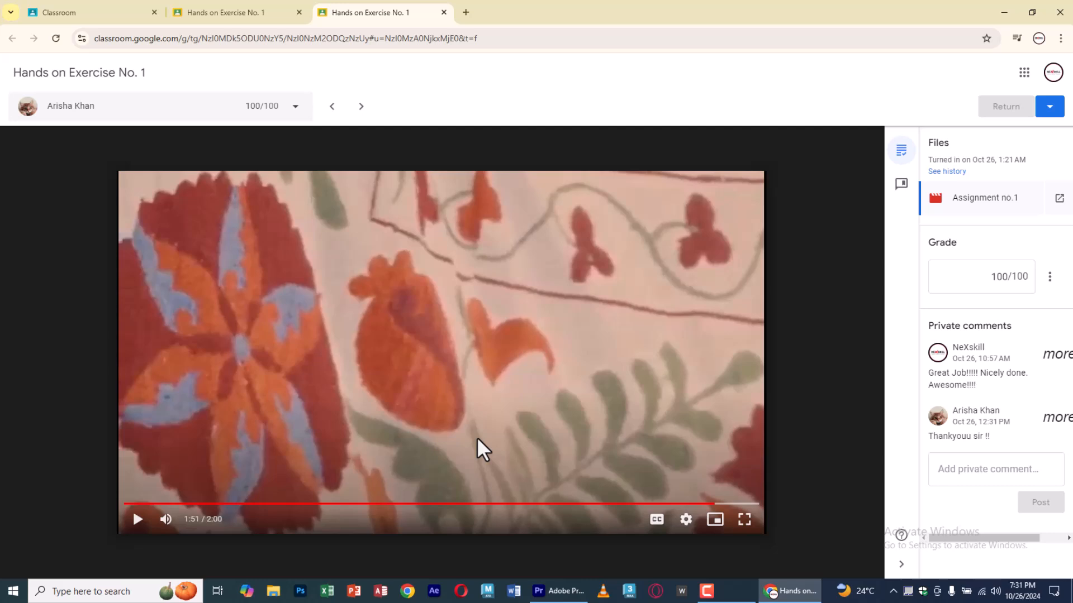
key("space")
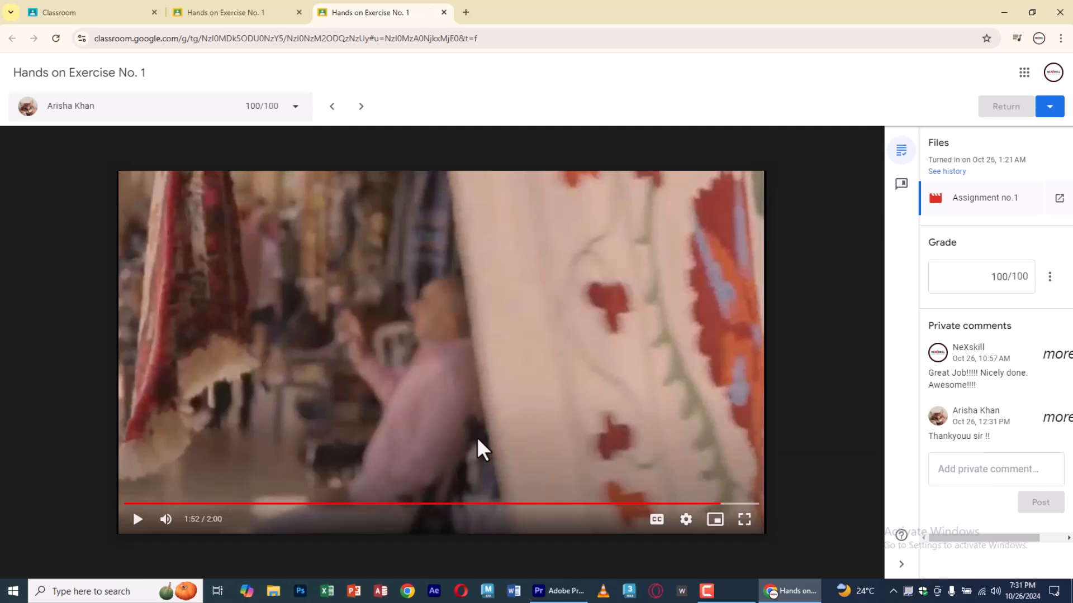
key("space")
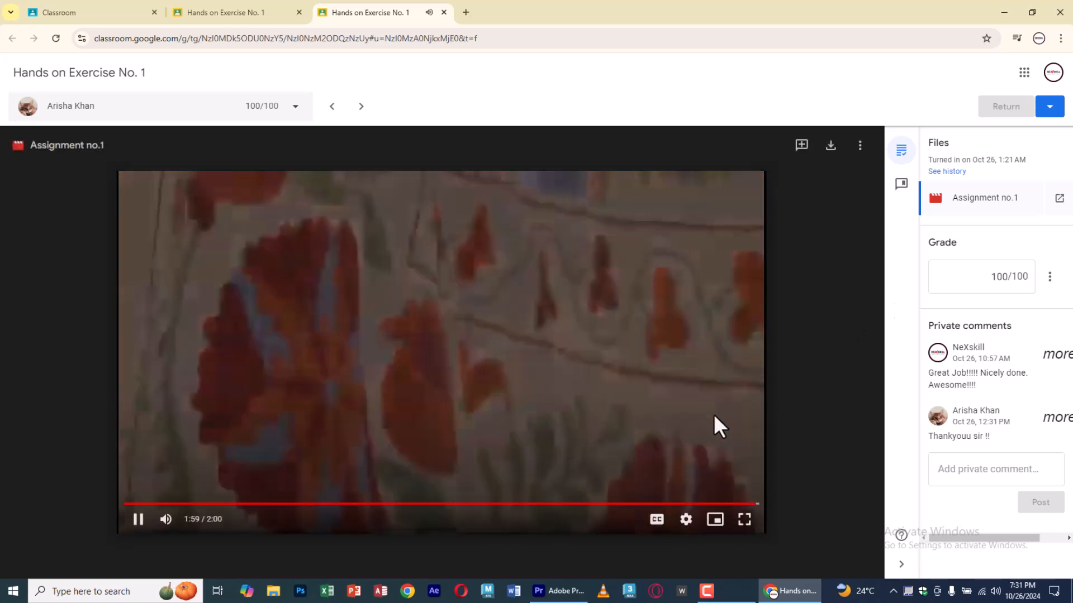
key("space")
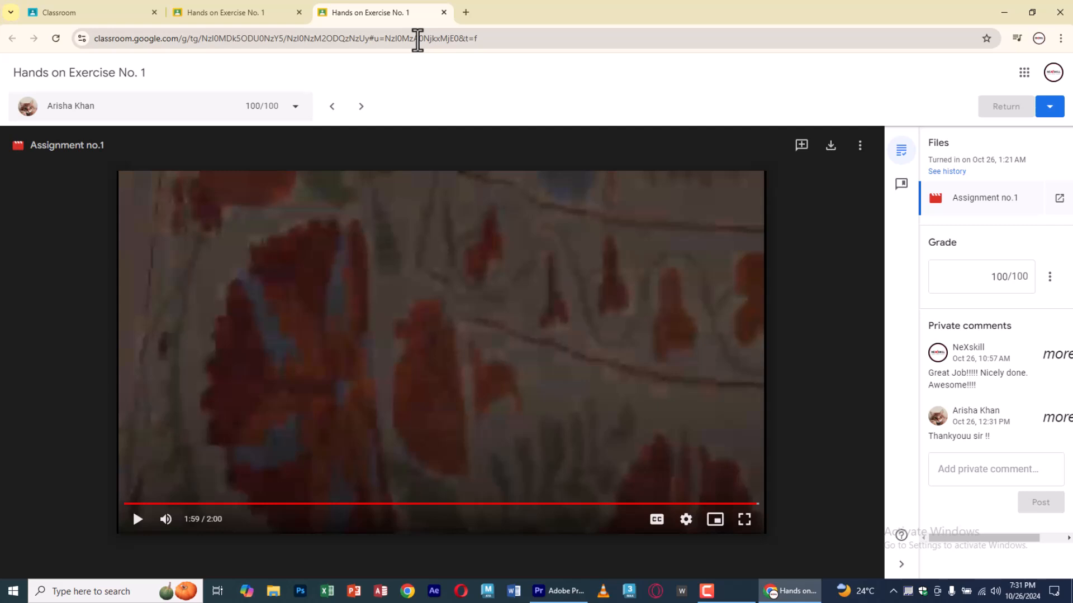
Close both Hands on Exercise No. 1 submission tabs, view the To review list in Classroom, and close the browser.
left_click(444, 12)
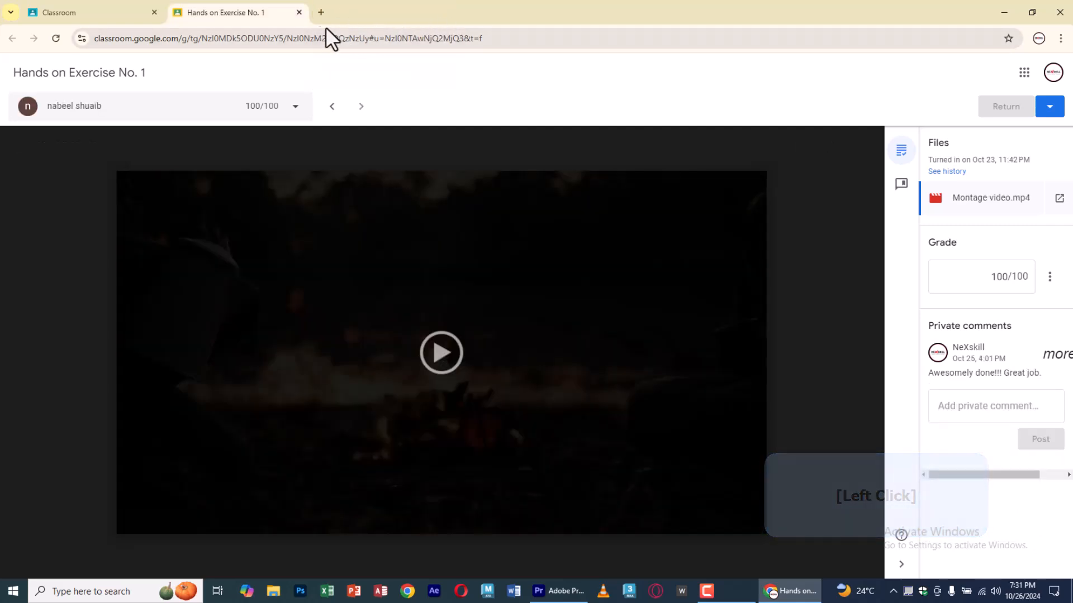
left_click(300, 12)
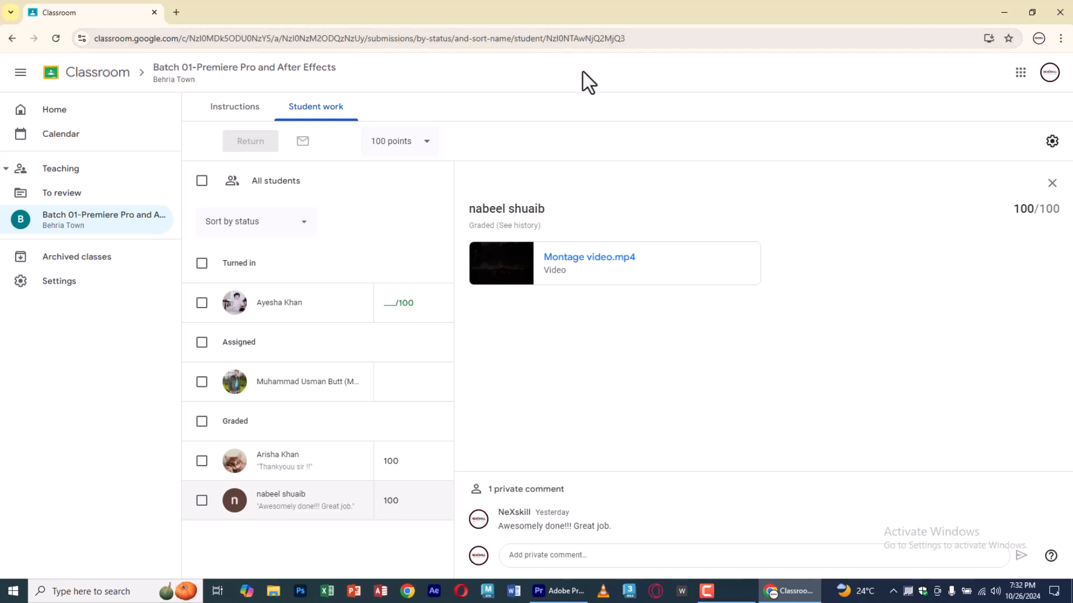
left_click(48, 196)
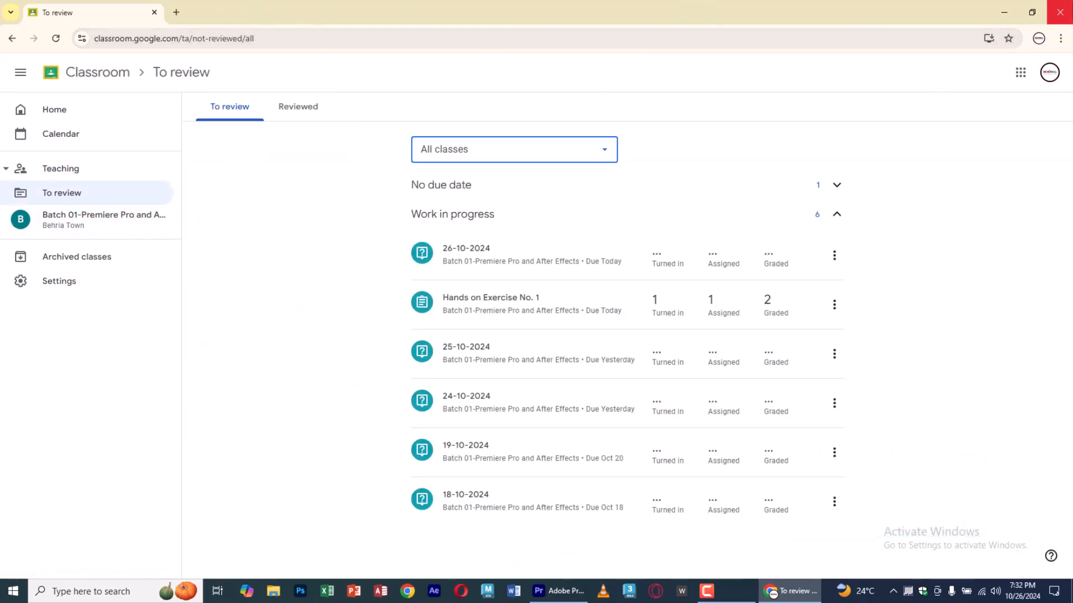
left_click(1060, 12)
In Premiere Pro, display the Images bin's contents as a list and go up to the Batch 1 project's root.
left_click(489, 523)
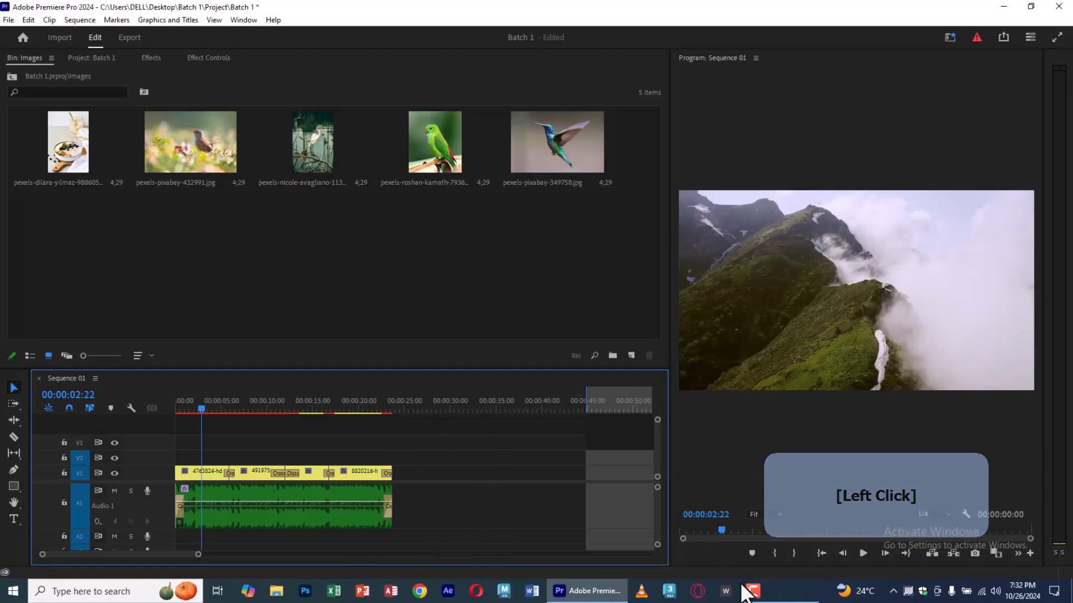
left_click(380, 271)
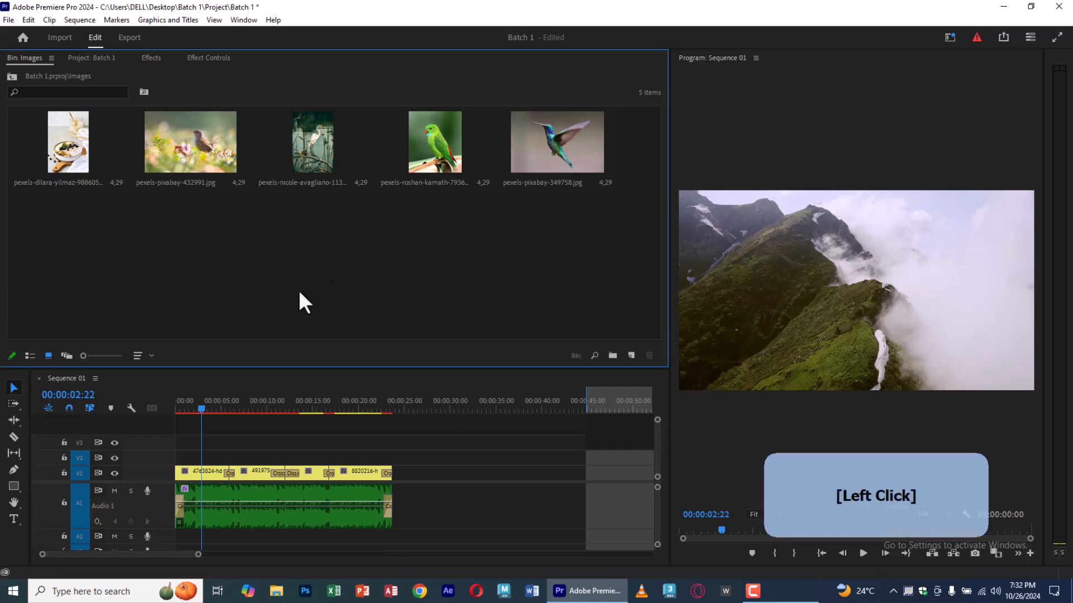
left_click(31, 359)
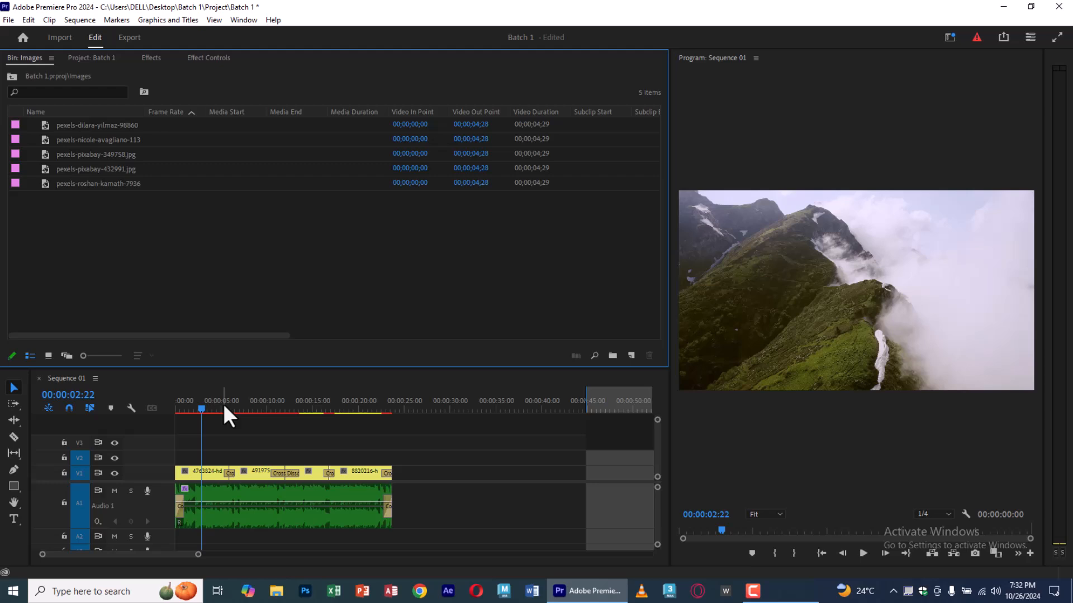
left_click(256, 309)
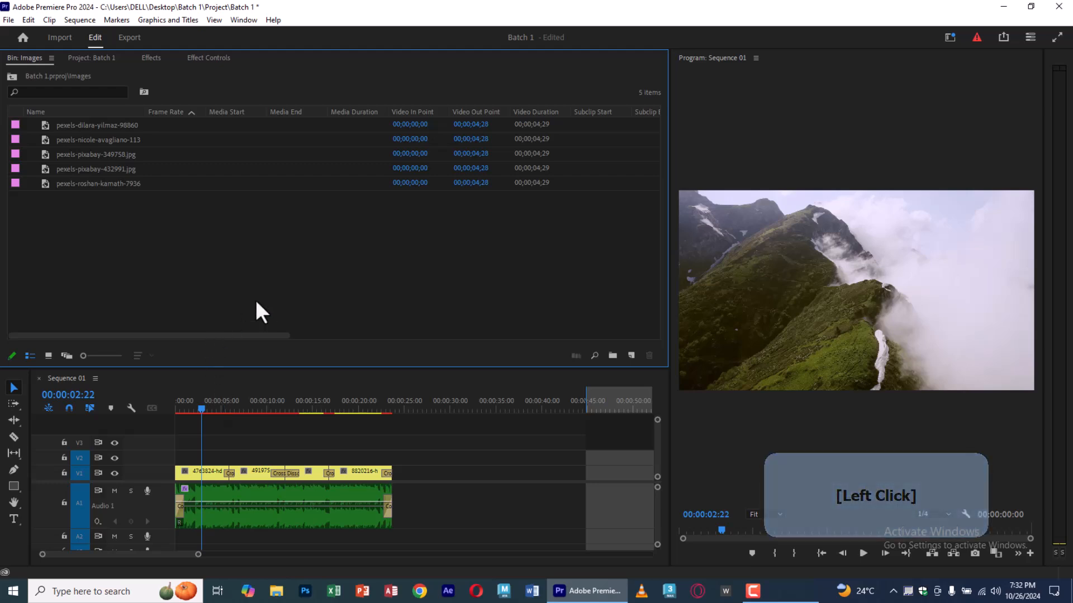
left_click(10, 77)
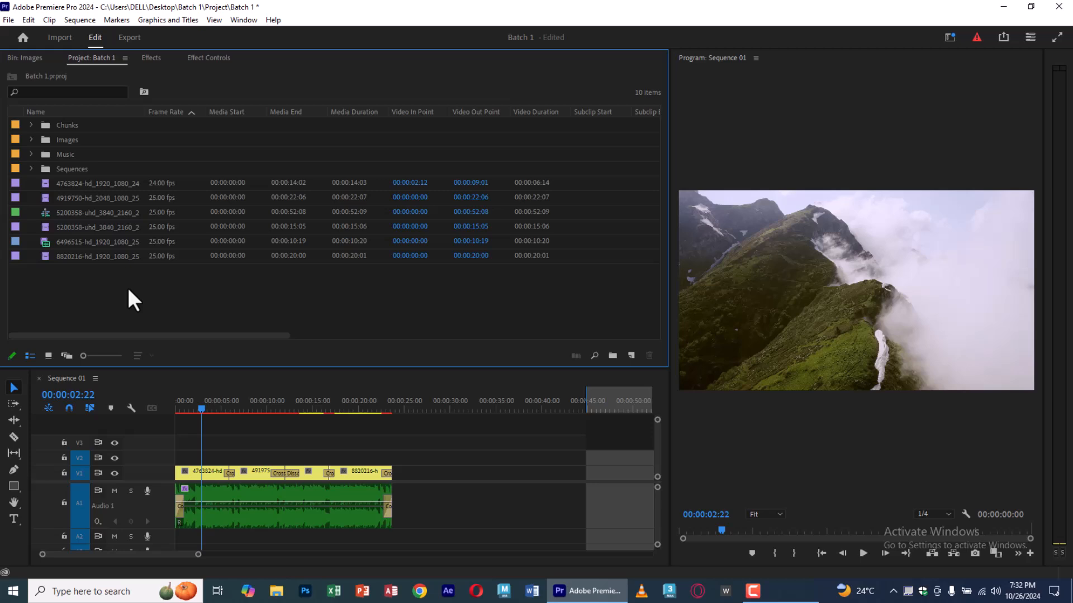
Return the playhead to the start of Sequence 01.
left_click(422, 504)
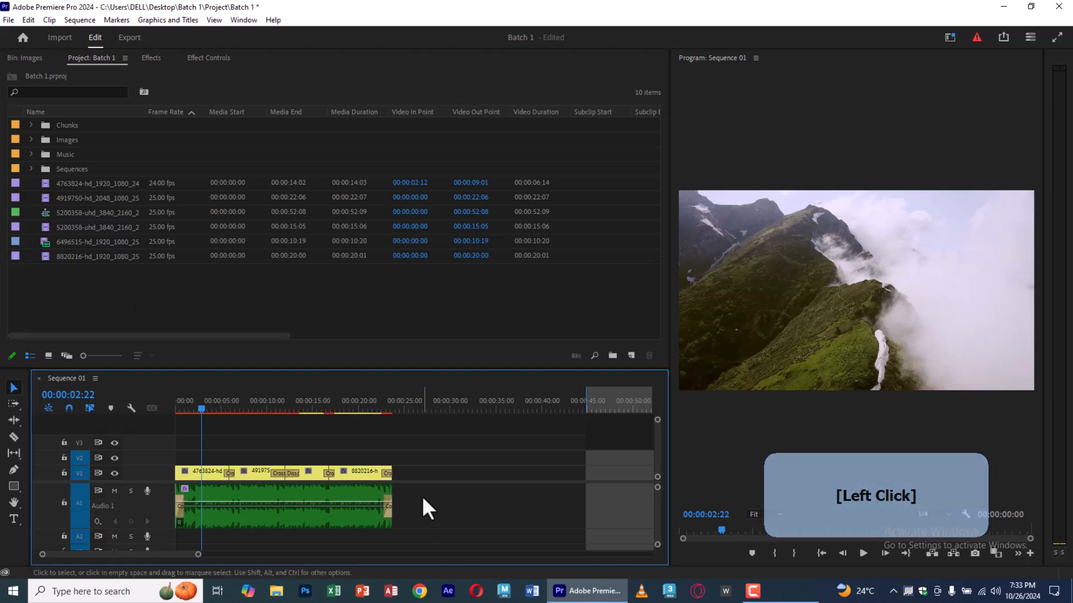
key("minus")
key("minus")
key("minus")
key("equal")
key("equal")
key("equal")
left_click(421, 484)
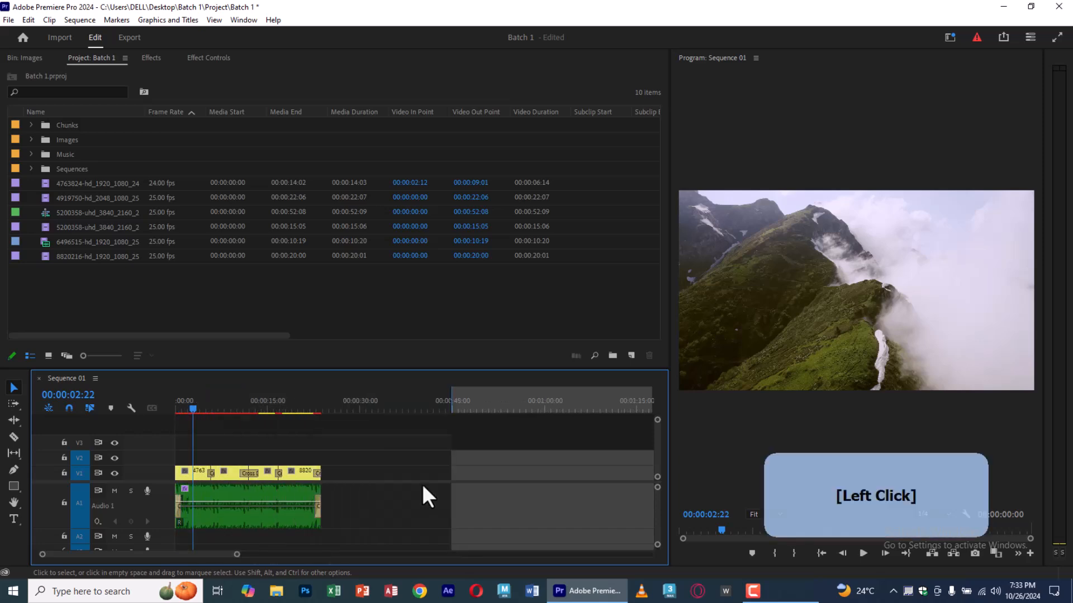
key("Home")
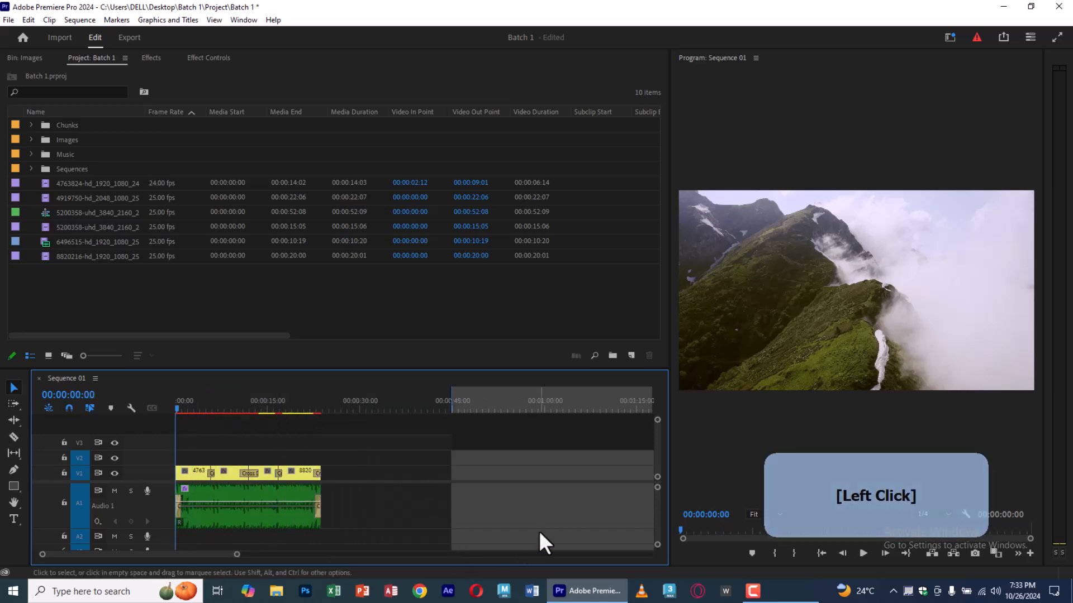
Duplicate the music clip on A1 into the empty part of the same track, starting at about 00:00:33.
left_click(249, 496)
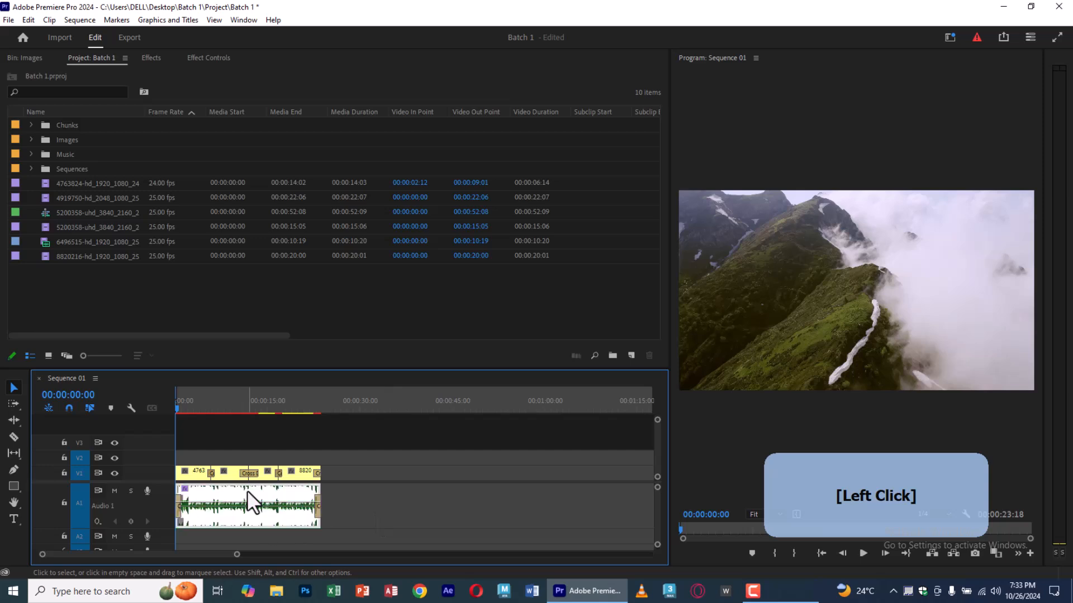
left_click(246, 506, "alt")
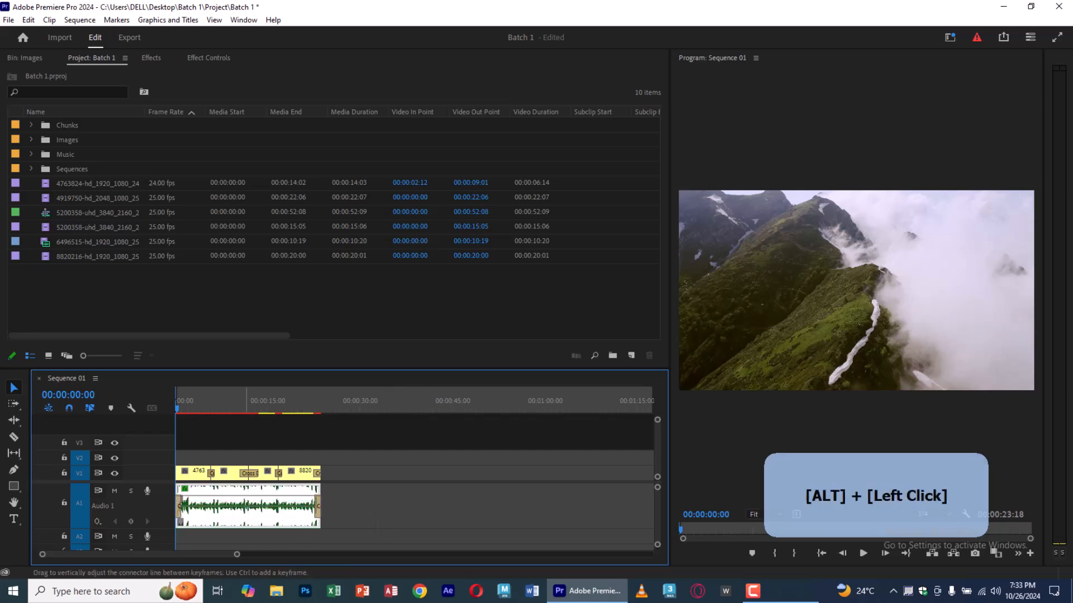
key("ctrl+z")
left_click(236, 491)
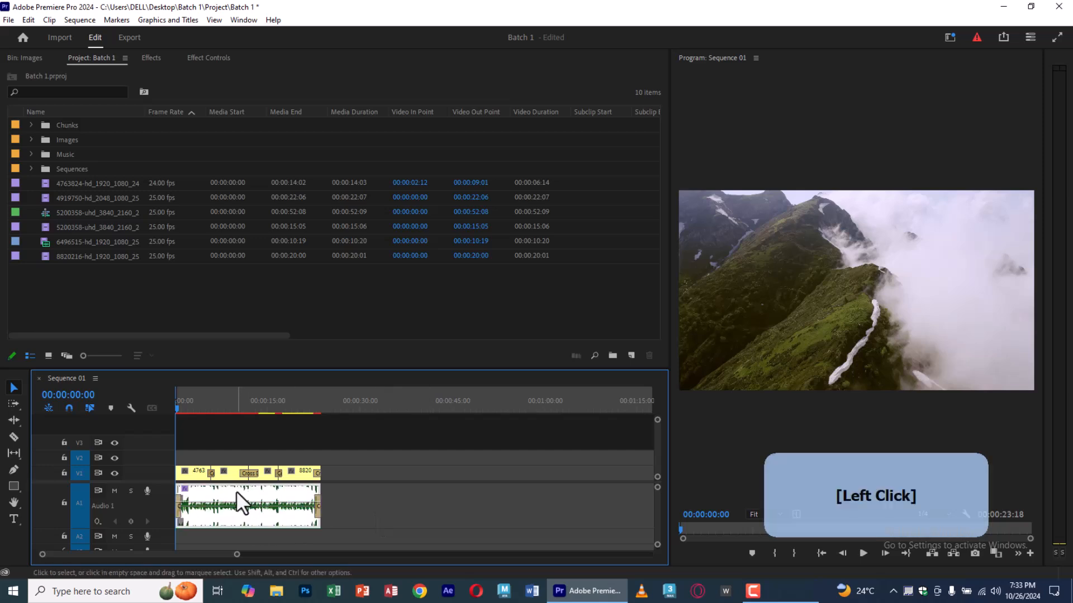
left_click_drag(233, 491, 437, 492)
left_click(454, 472)
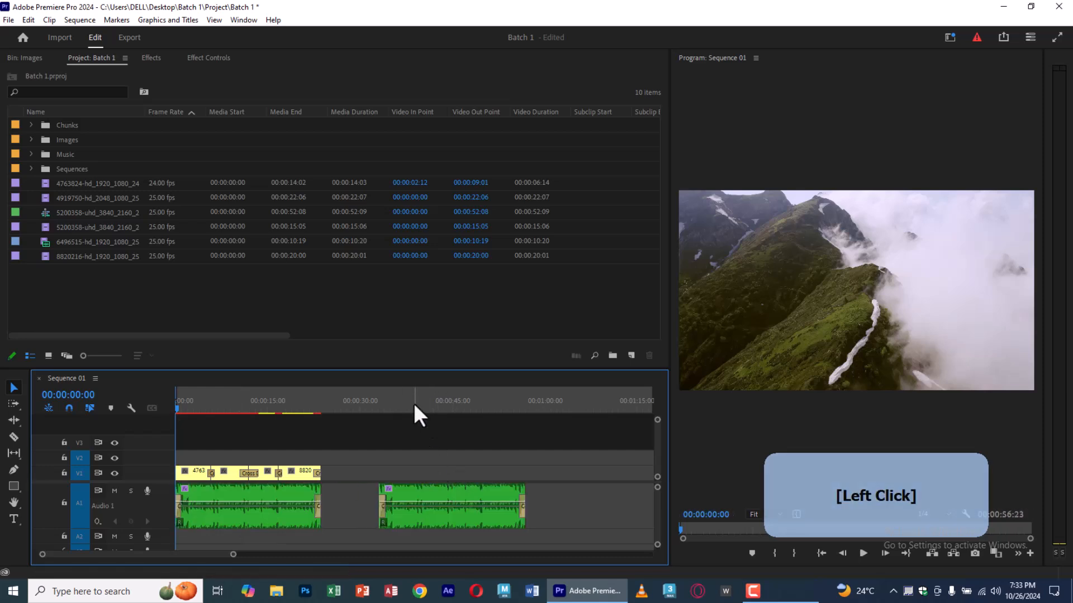
Play a short passage of the duplicated music clip, and place the playhead just before the clip at 00:00:32:23.
left_click(400, 399)
key("space")
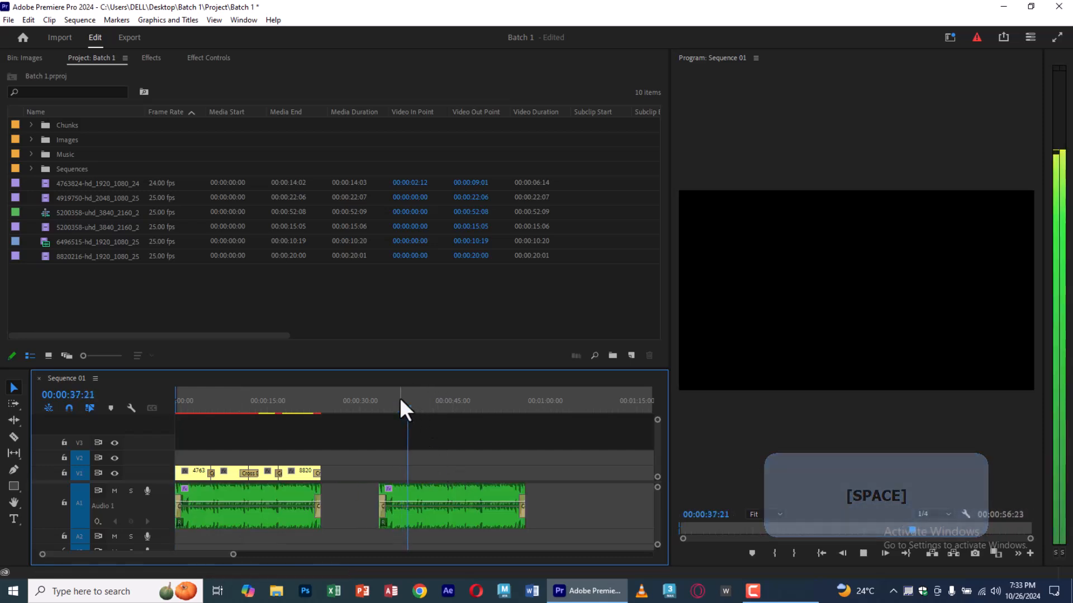
key("space")
left_click(379, 401)
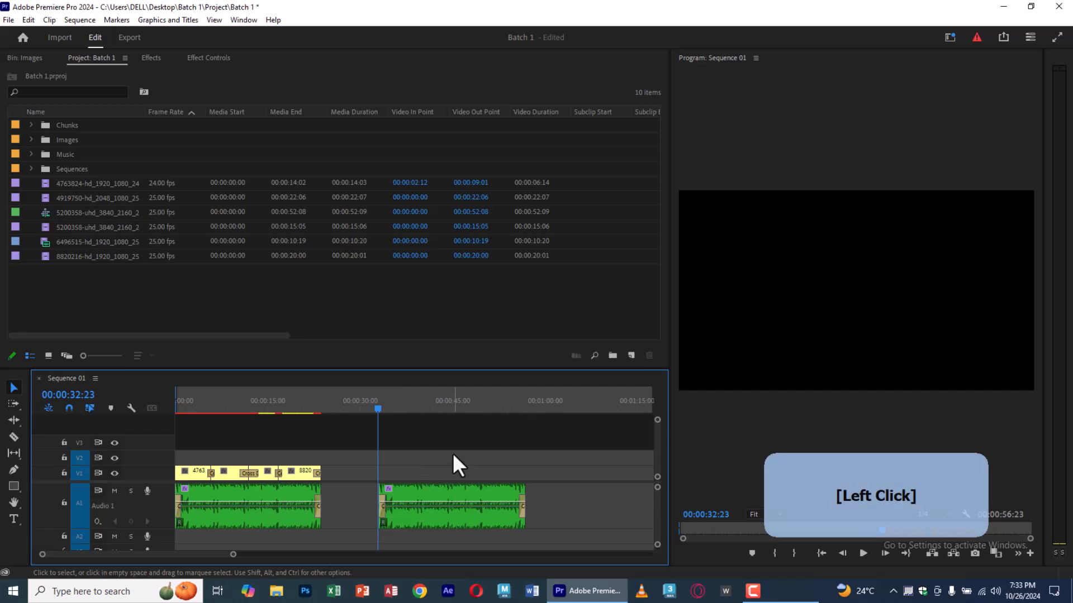
Delete the audio transitions at both the start and the end of the duplicated music clip.
key("=")
key("=")
key("=")
left_click(454, 508)
key("Delete")
key("-")
key("-")
key("-")
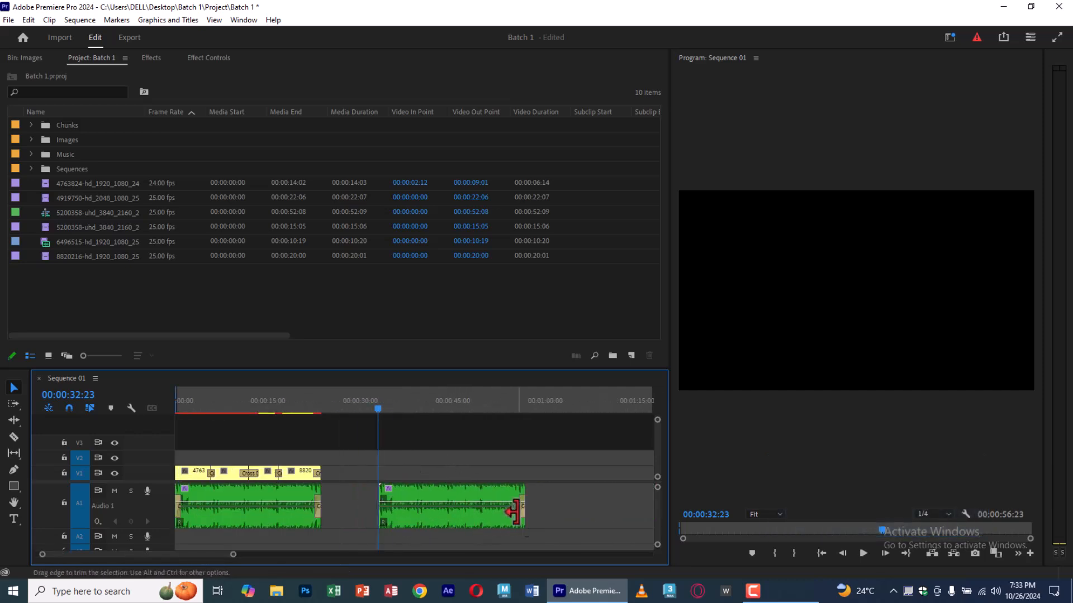
left_click(523, 510)
key("Delete")
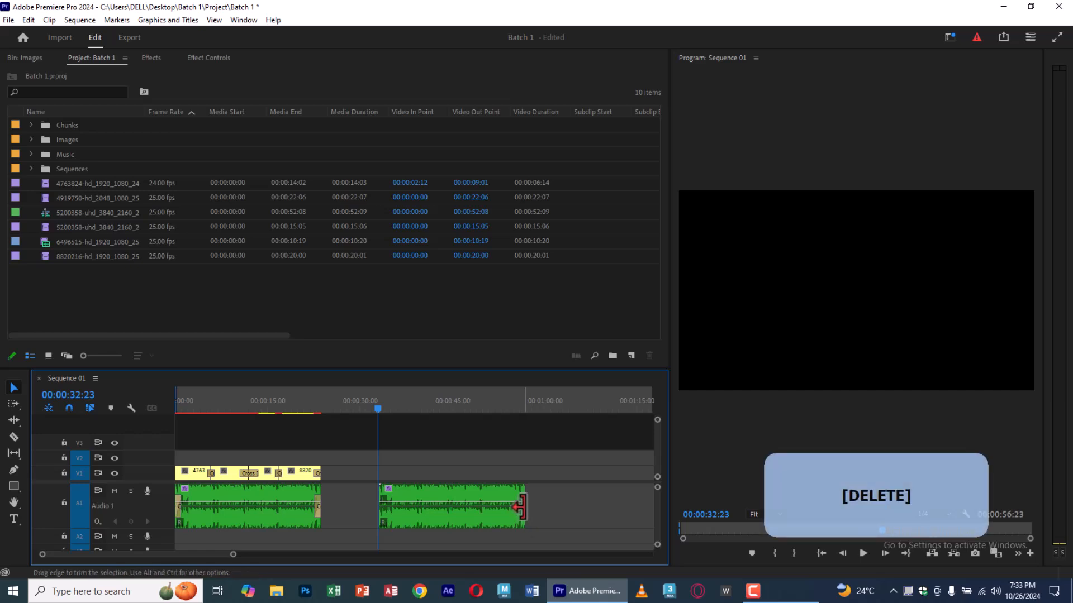
Extend the end of the duplicated music clip on A1 to about 00:02:58:00.
left_click_drag(524, 510, 648, 510)
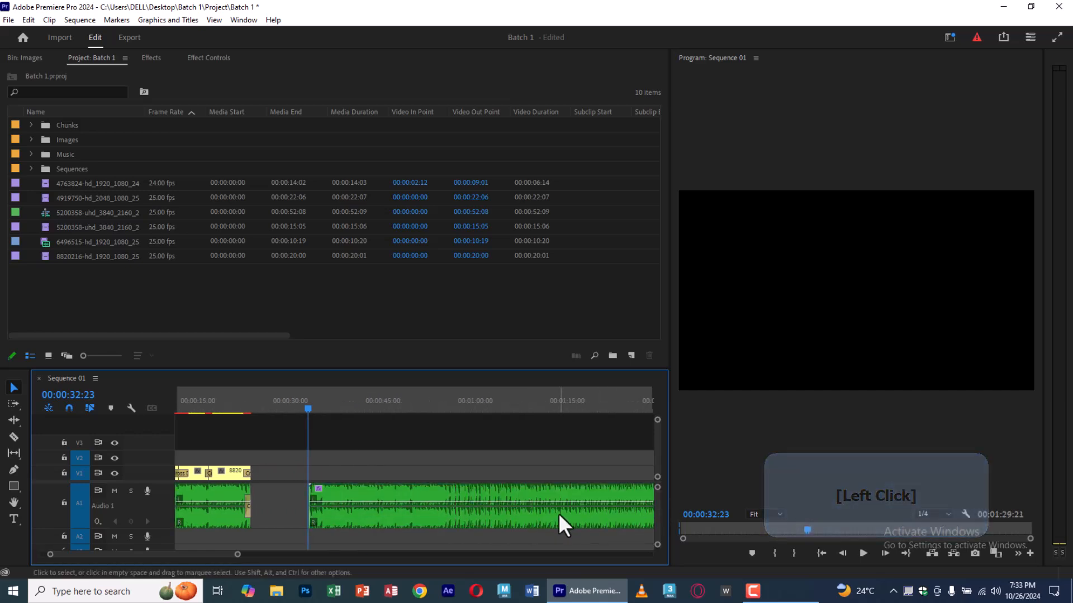
key("minus")
left_click_drag(439, 508, 648, 508)
Move the playhead to the start of the duplicated music clip at 00:00:33:05 and examine its opening waveform.
key("equal")
key("equal")
key("equal")
key("equal")
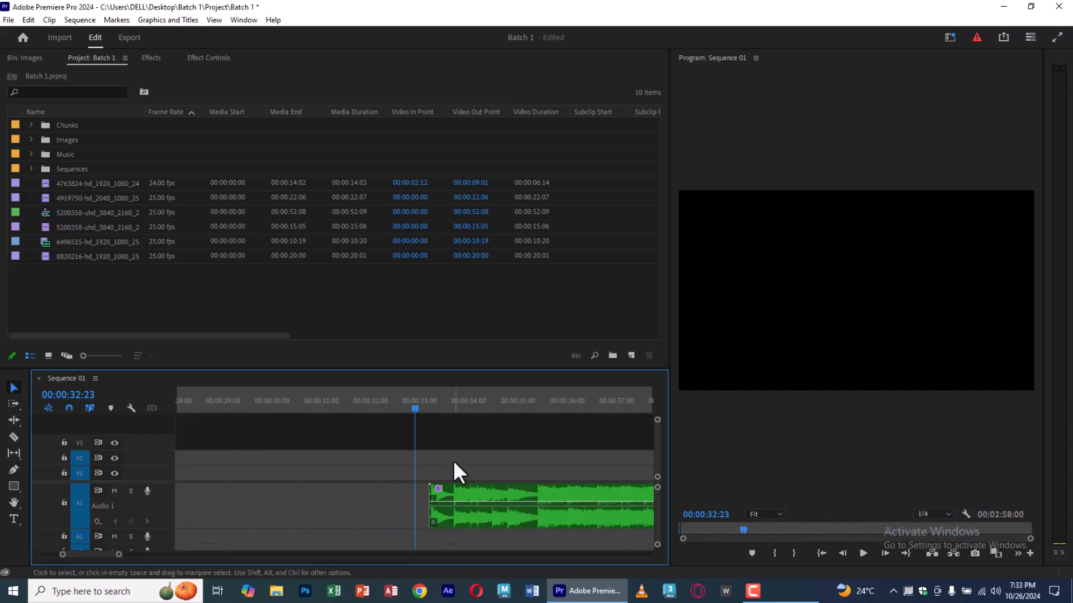
left_click(453, 459)
key("Down")
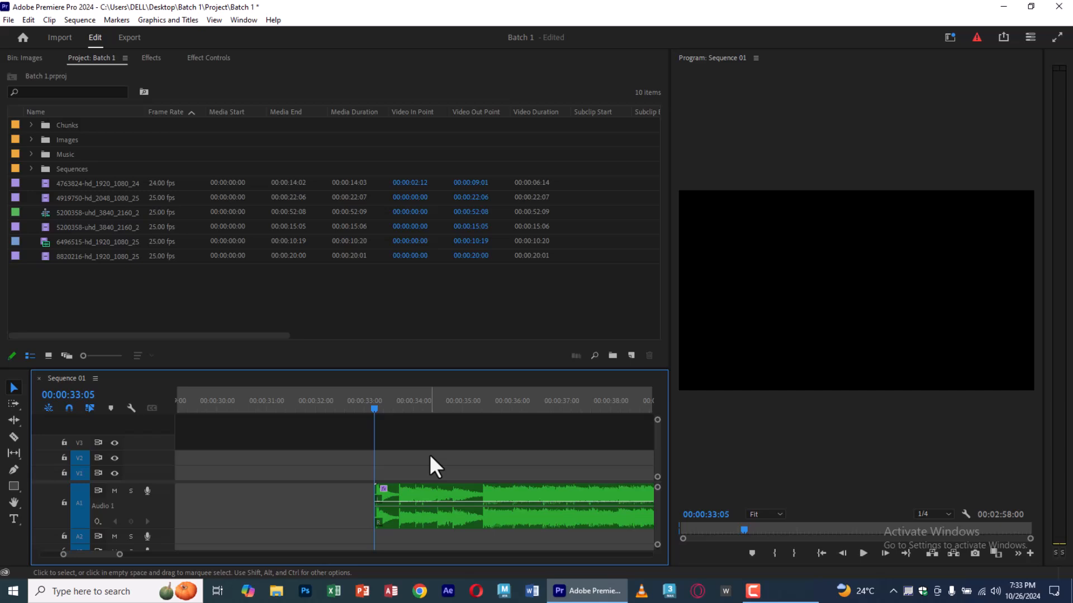
scroll(428, 474, "down", 6)
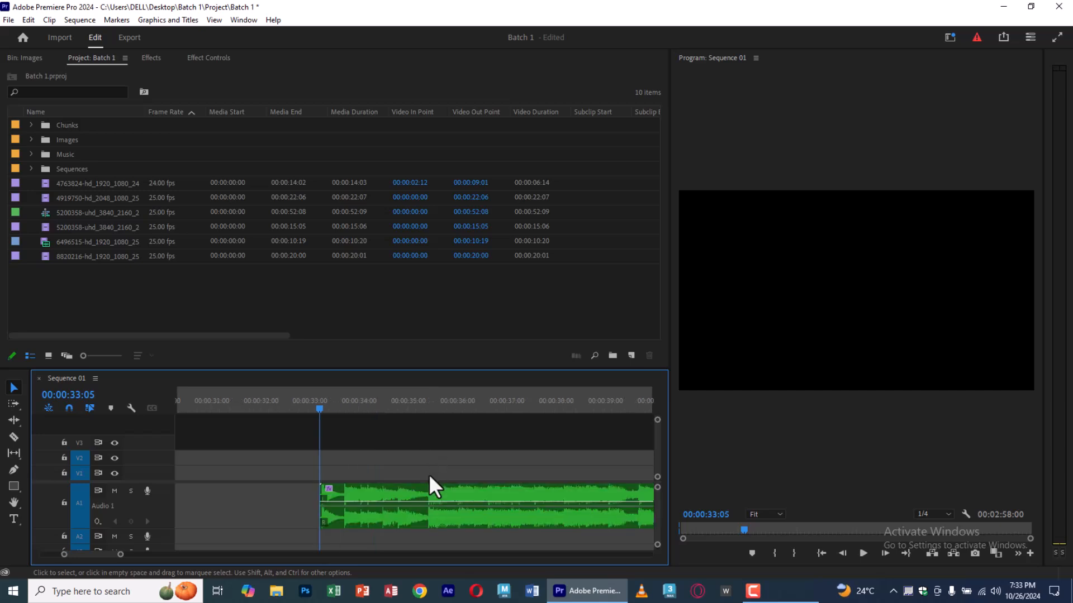
scroll(428, 473, "up", 4)
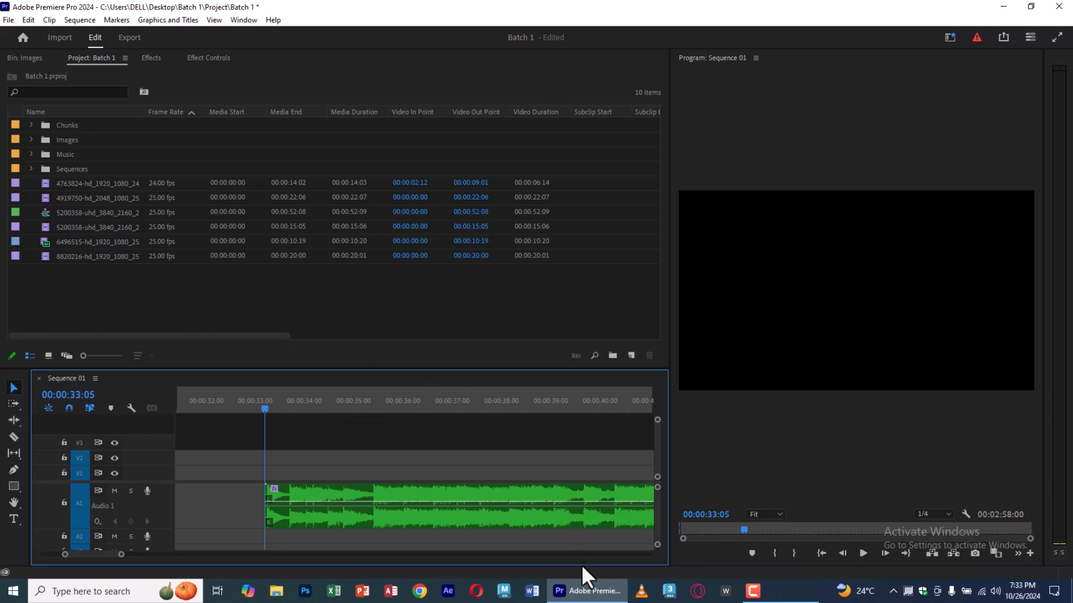
Switch to Google Chrome with the NeXskill profile and open Google Classroom.
mouse_move(750, 599)
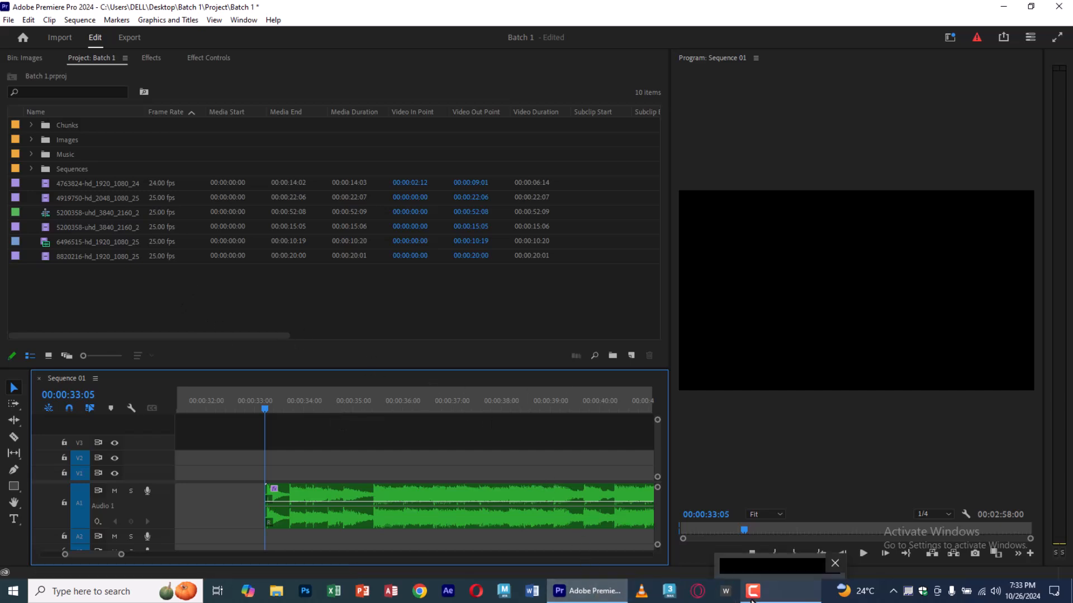
left_click(419, 591)
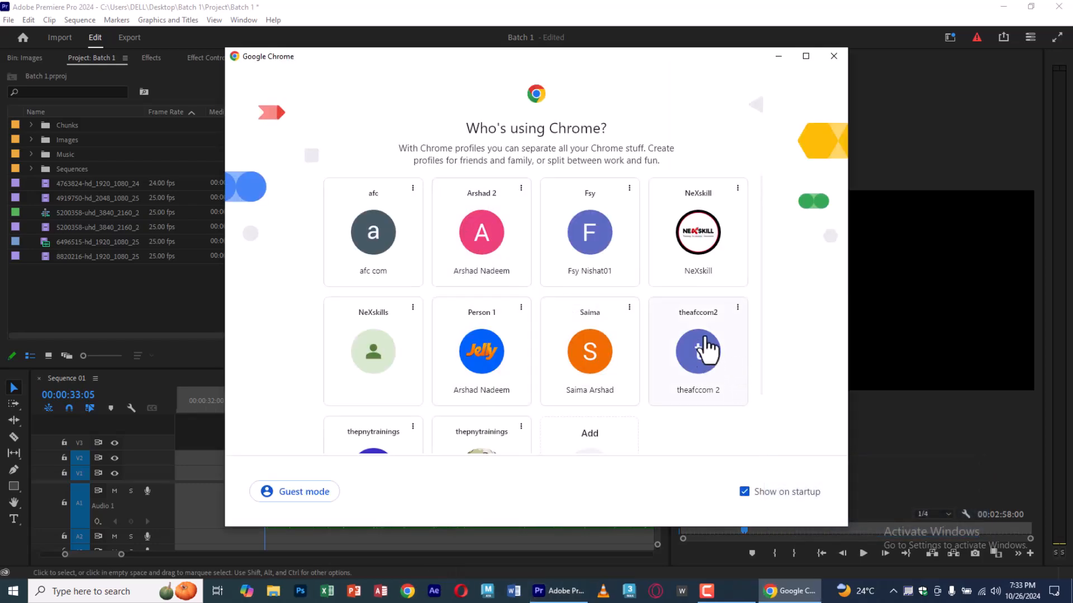
left_click(705, 238)
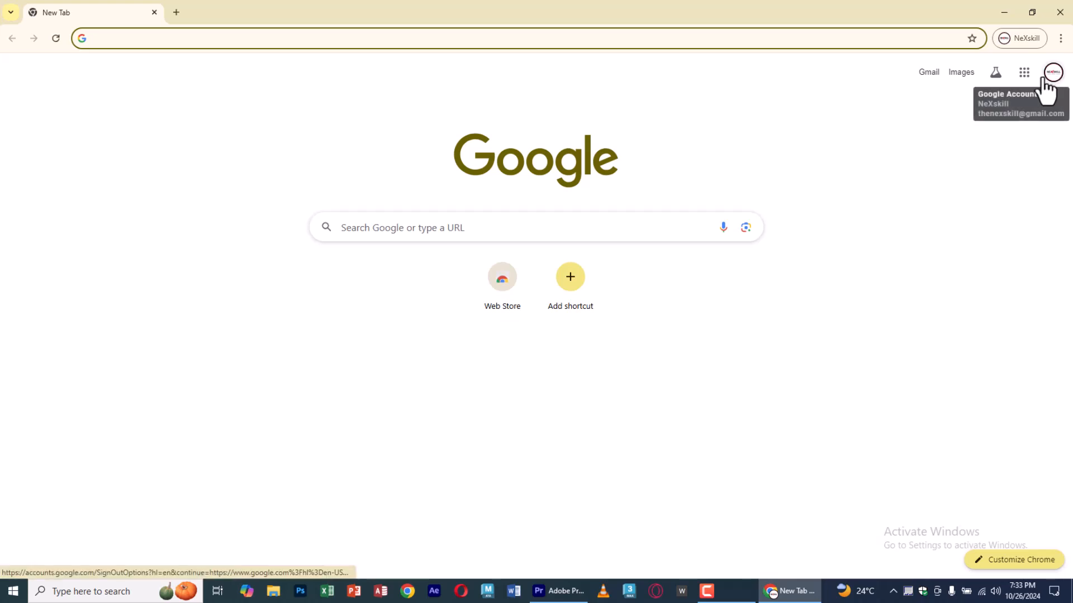
left_click(1024, 72)
scroll(954, 286, "down", 4)
scroll(954, 286, "down", 5)
left_click(910, 262)
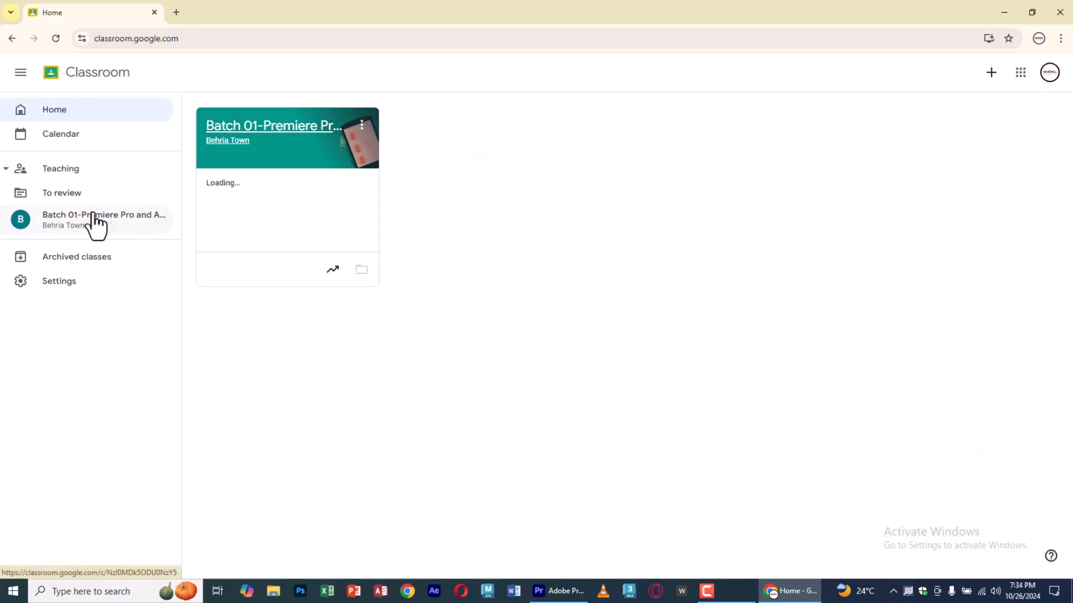
Open the Classwork of the Batch 01-Premiere Pro and After Effects class and look through its topics for the assignments.
left_click(581, 134)
left_click(245, 139)
left_click(302, 114)
scroll(559, 313, "down", 2)
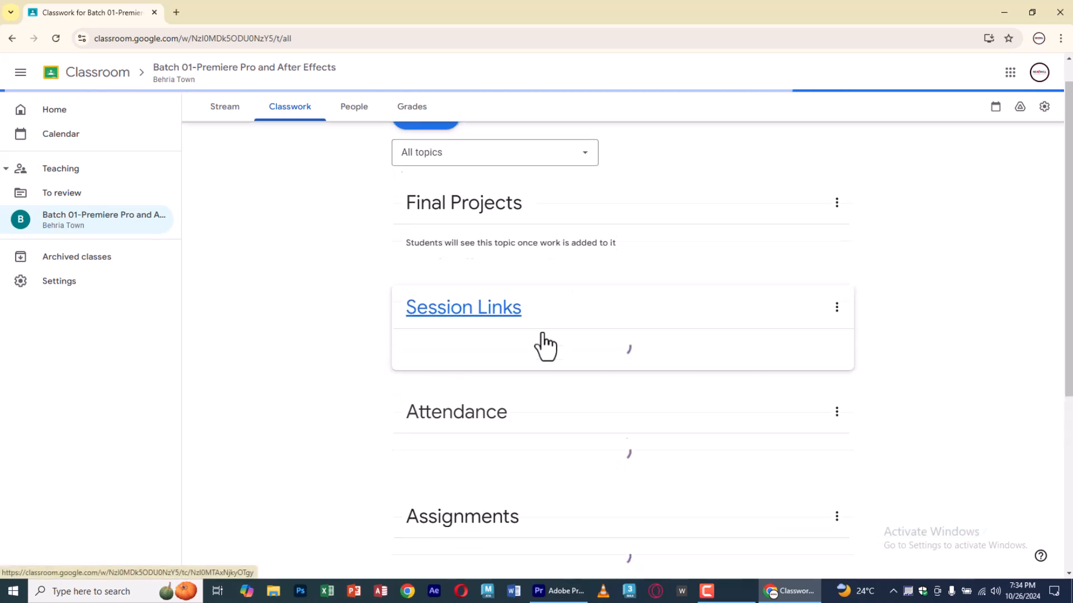
scroll(545, 345, "down", 8)
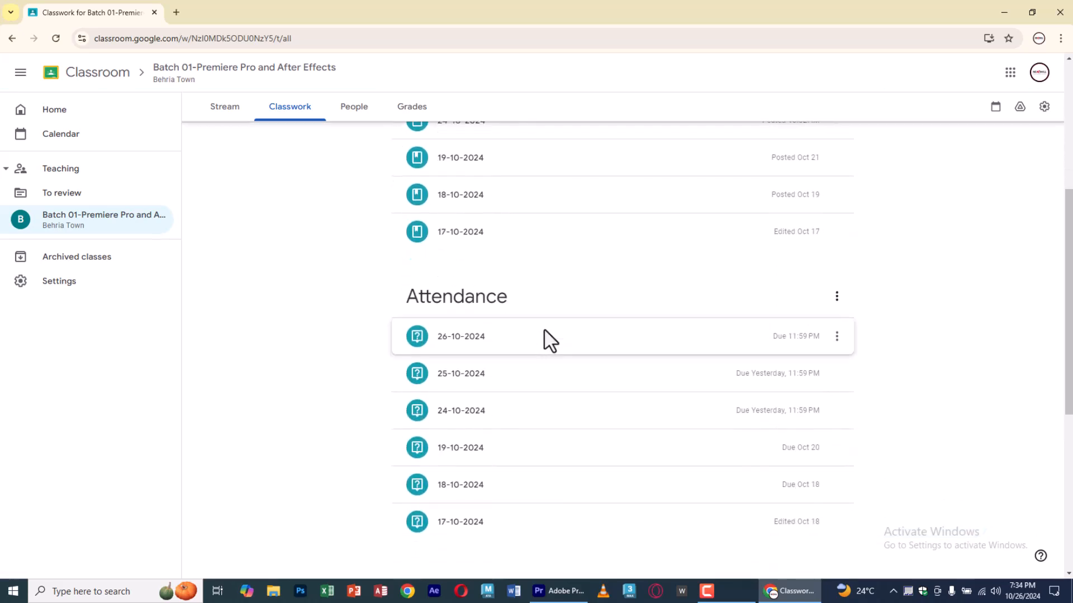
scroll(545, 343, "down", 1)
scroll(546, 343, "down", 1)
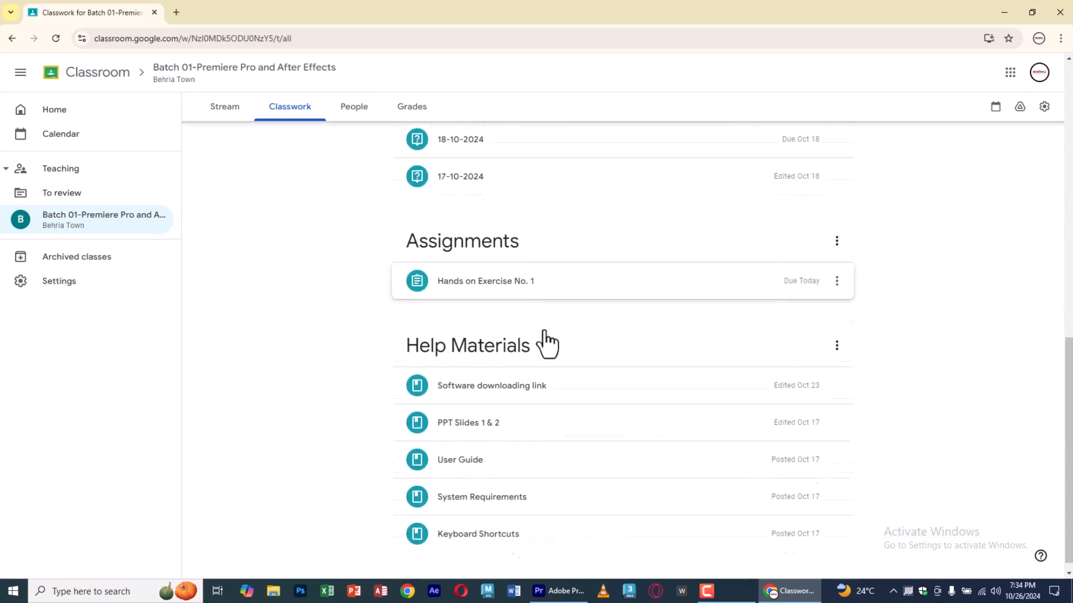
scroll(456, 374, "up", 1)
scroll(454, 373, "up", 5)
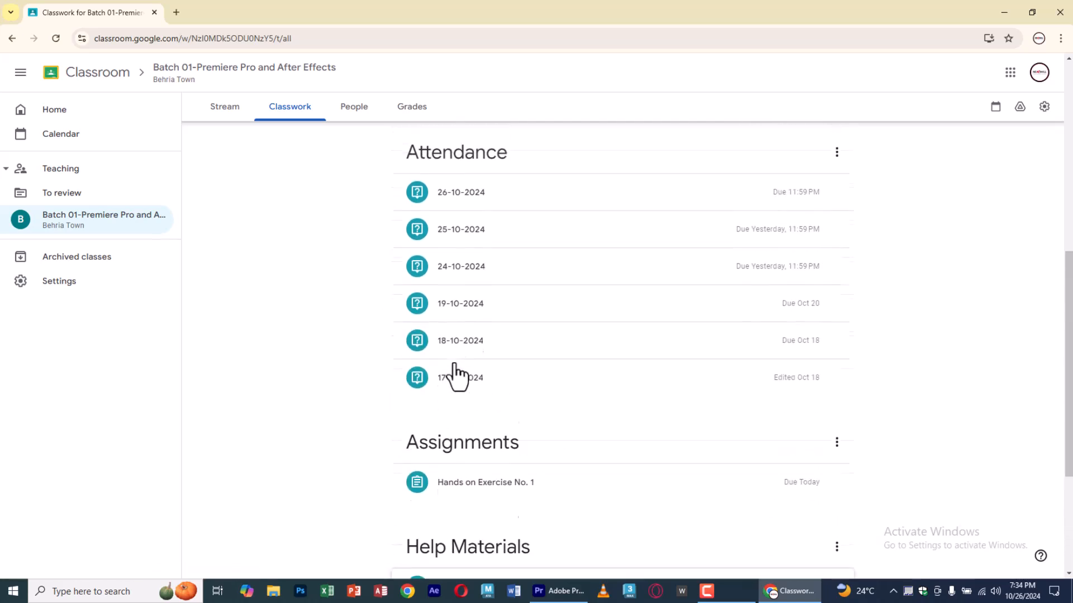
scroll(447, 371, "down", 3)
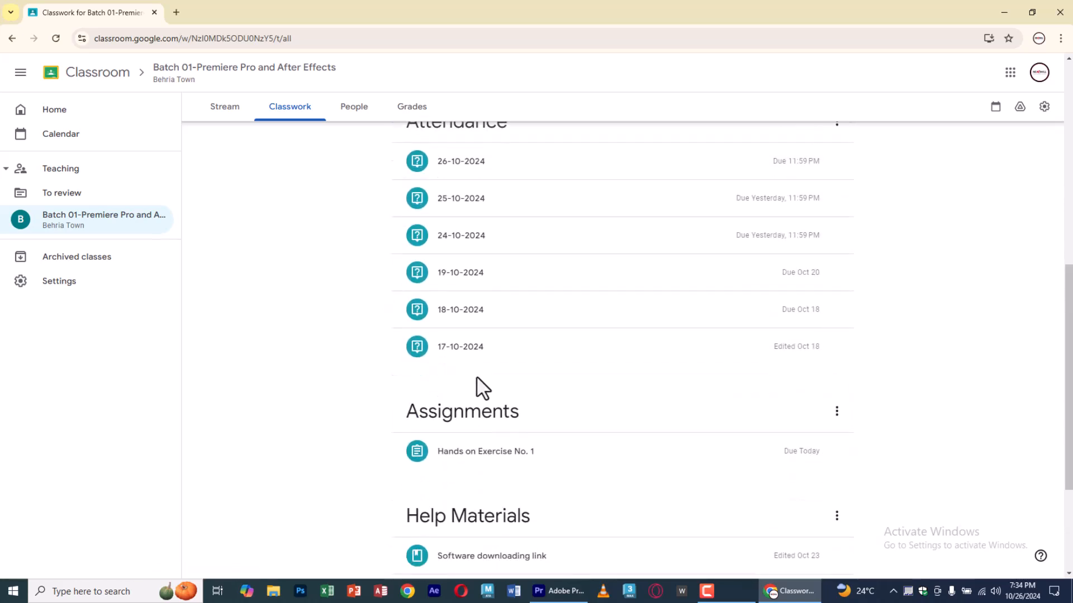
Open the full instructions of the Hands on Exercise No. 1 assignment and look through them.
left_click(475, 452)
scroll(475, 453, "down", 5)
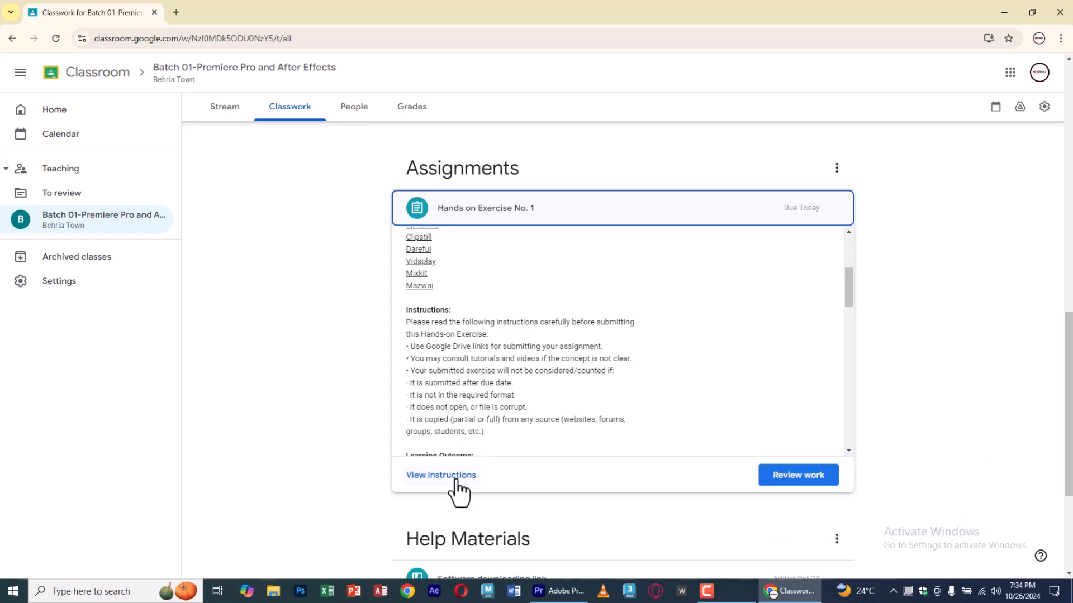
left_click(447, 476)
scroll(466, 380, "up", 3)
scroll(352, 191, "up", 5)
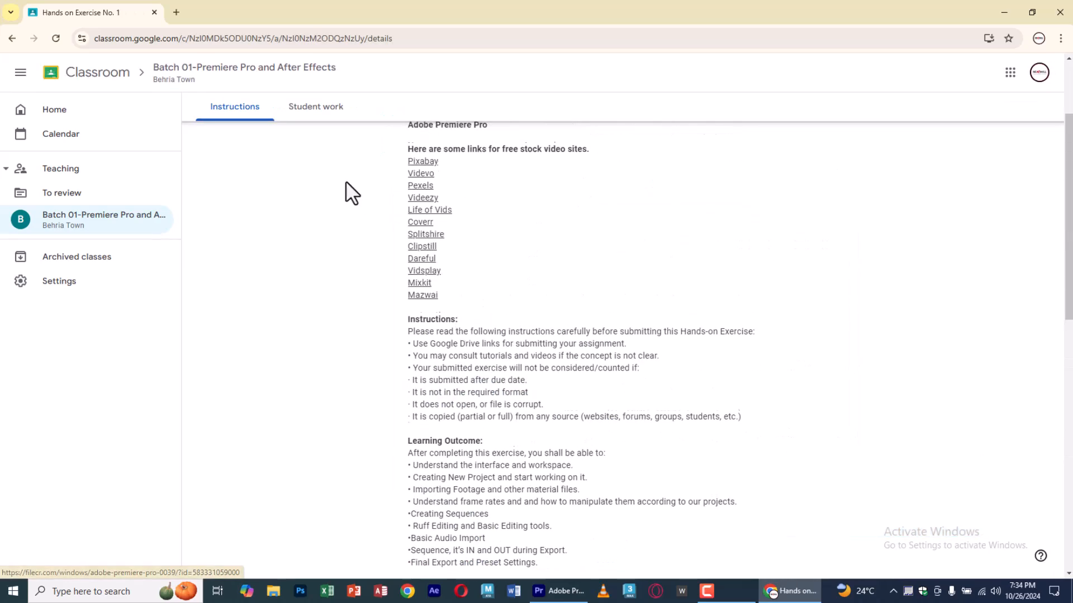
From the assignment's student work, open the Assignment no.1 video submitted by the first graded student.
left_click(313, 112)
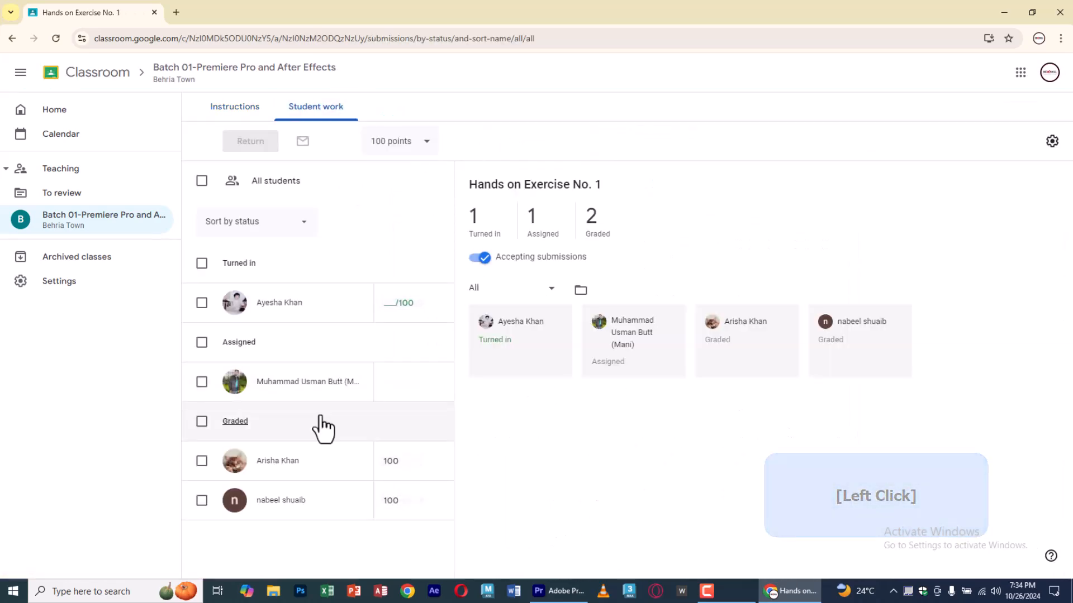
left_click(283, 457)
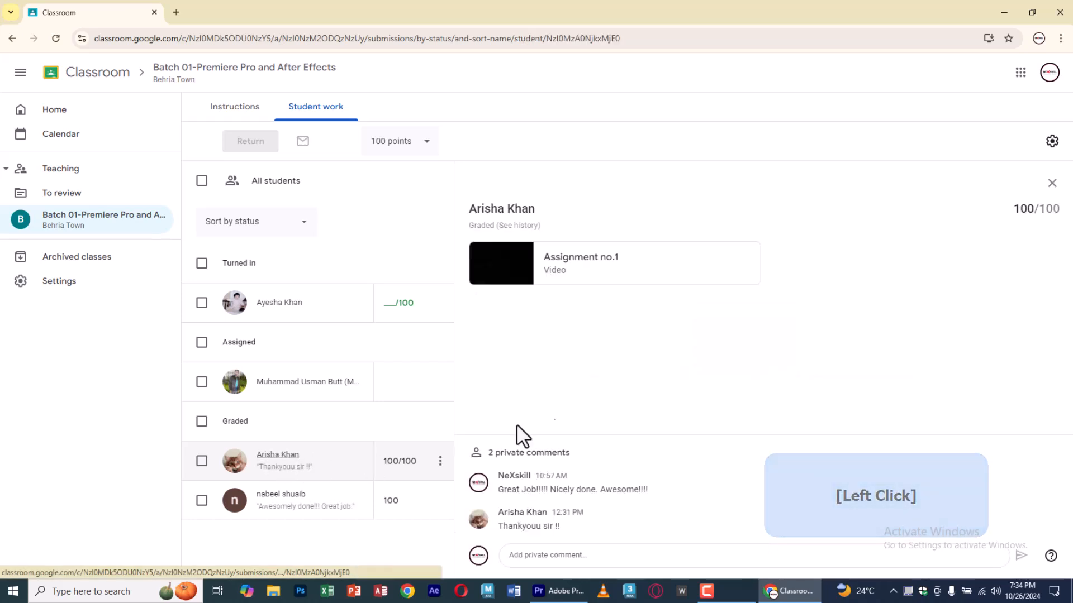
left_click(607, 259)
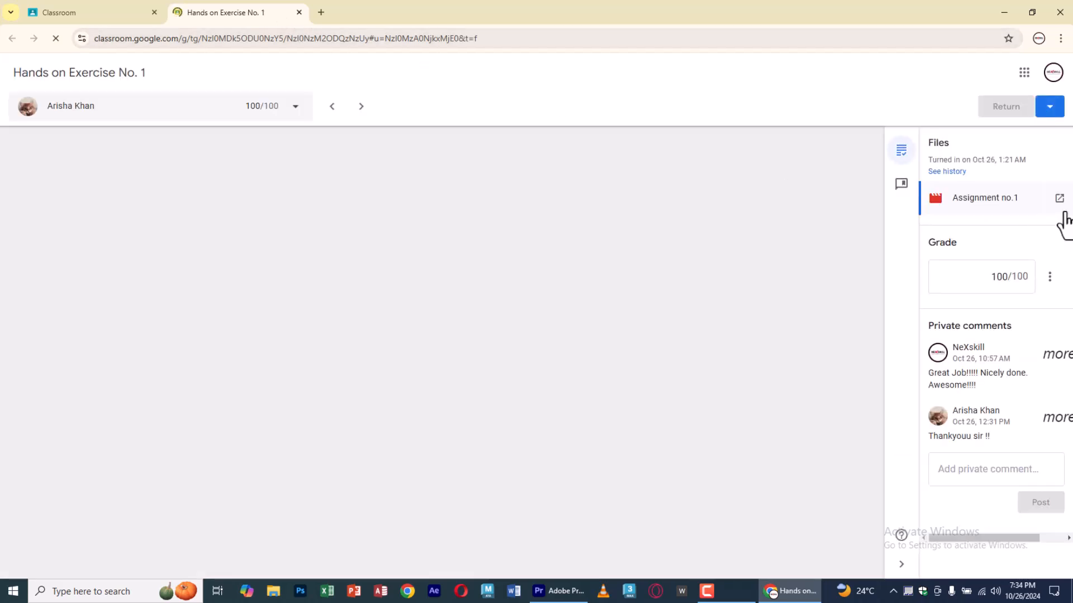
Open the submitted video in Google Drive, download Assignment no.1.mp4 without a virus scan, and check its download progress.
left_click(1058, 198)
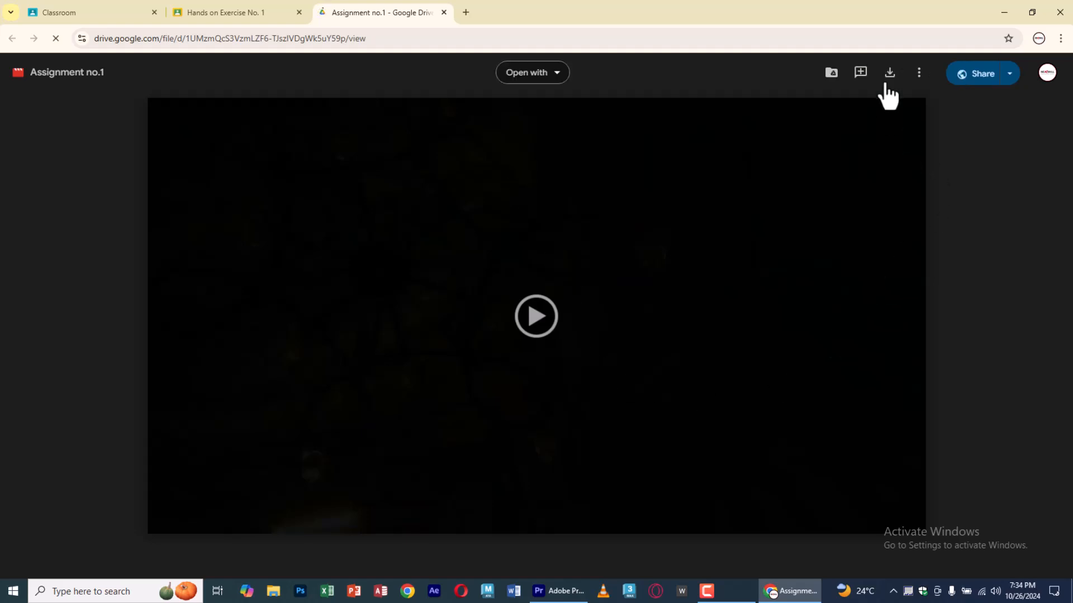
left_click(889, 72)
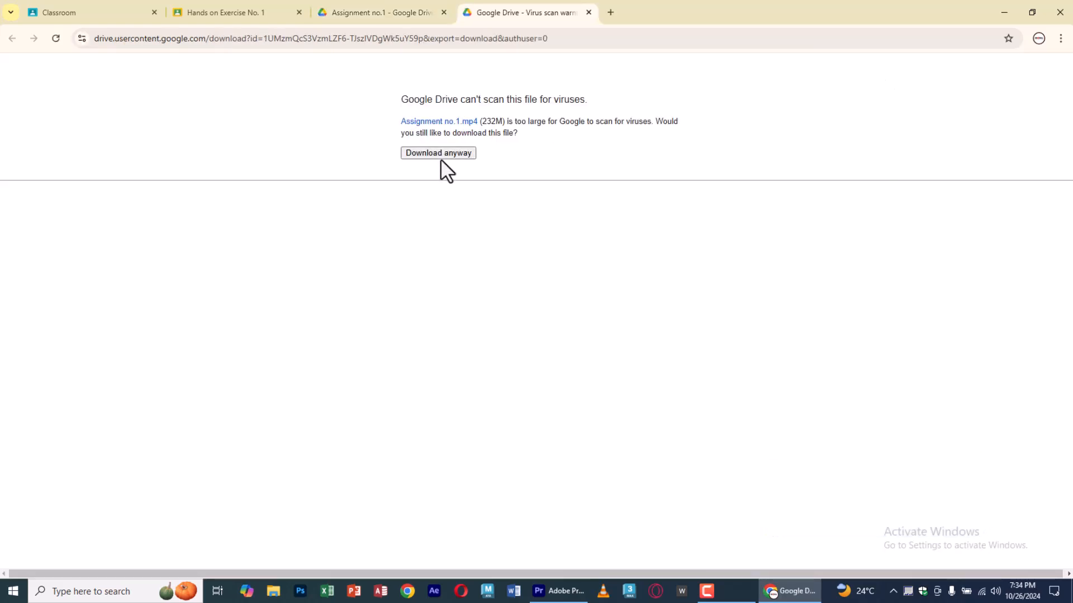
left_click(447, 154)
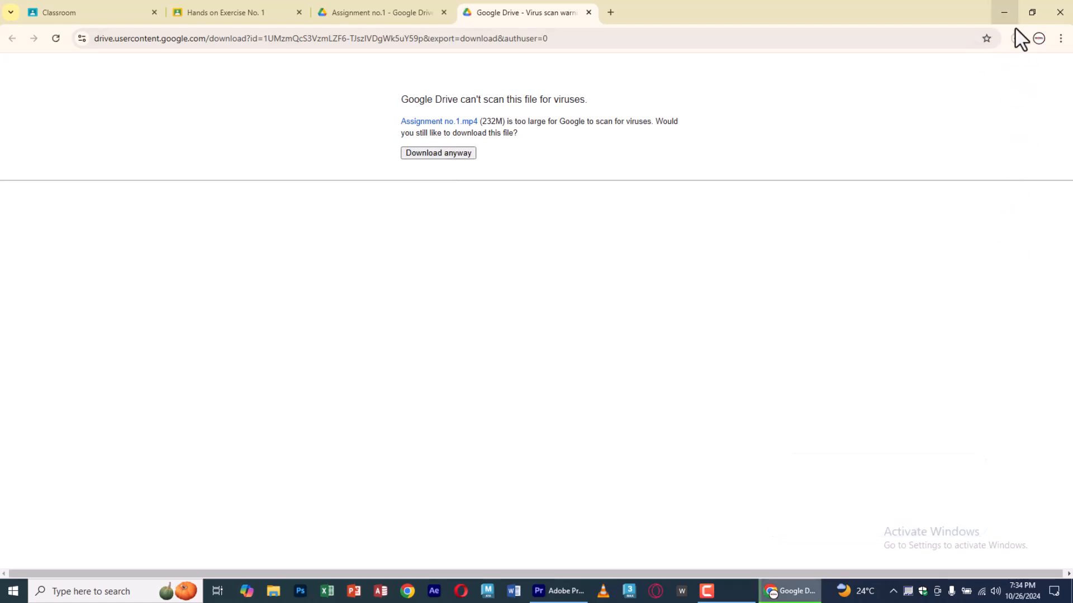
left_click(1014, 36)
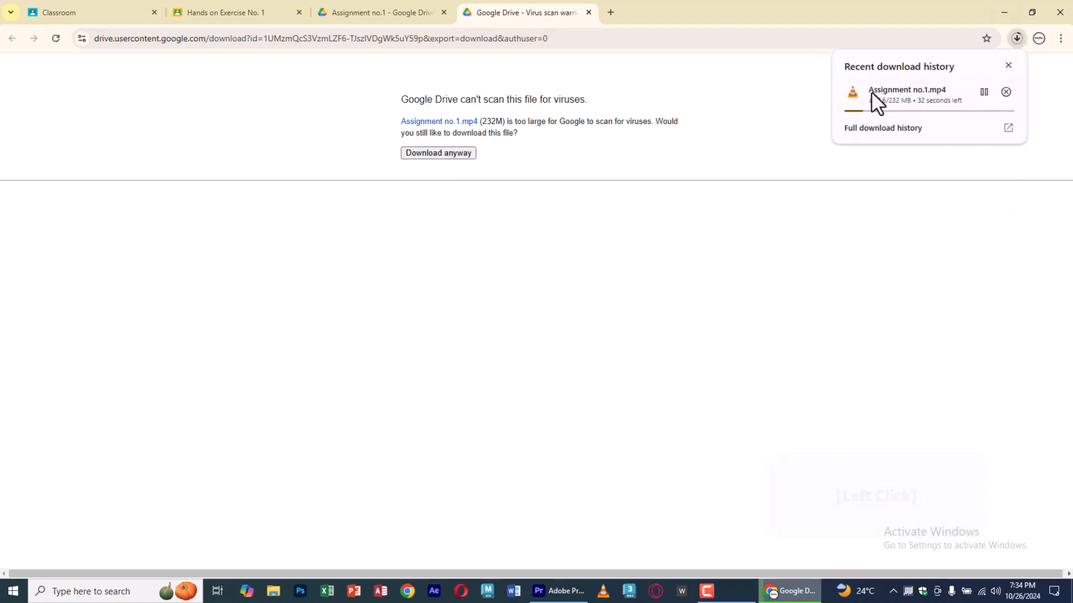
Search Google for mister horse in a new browser tab and open the Mister Horse website from the results.
left_click(611, 13)
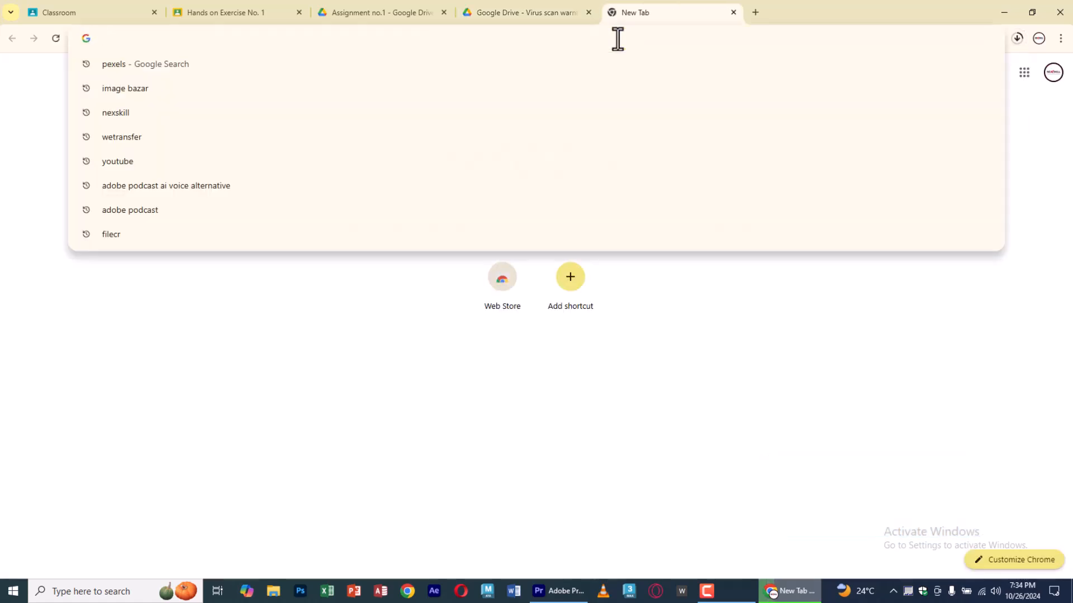
type("mister")
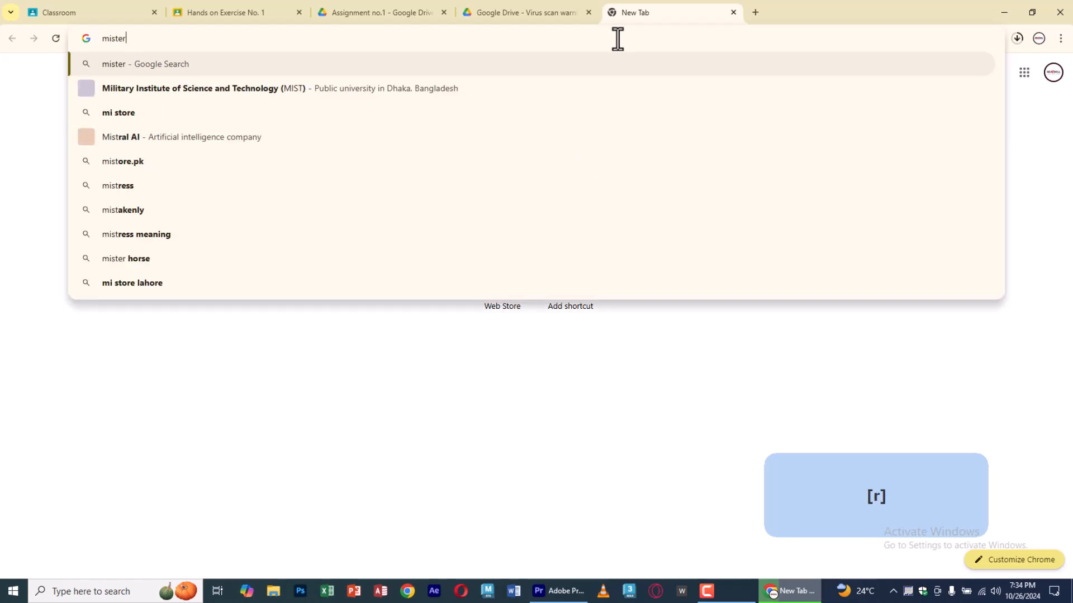
type(" horse")
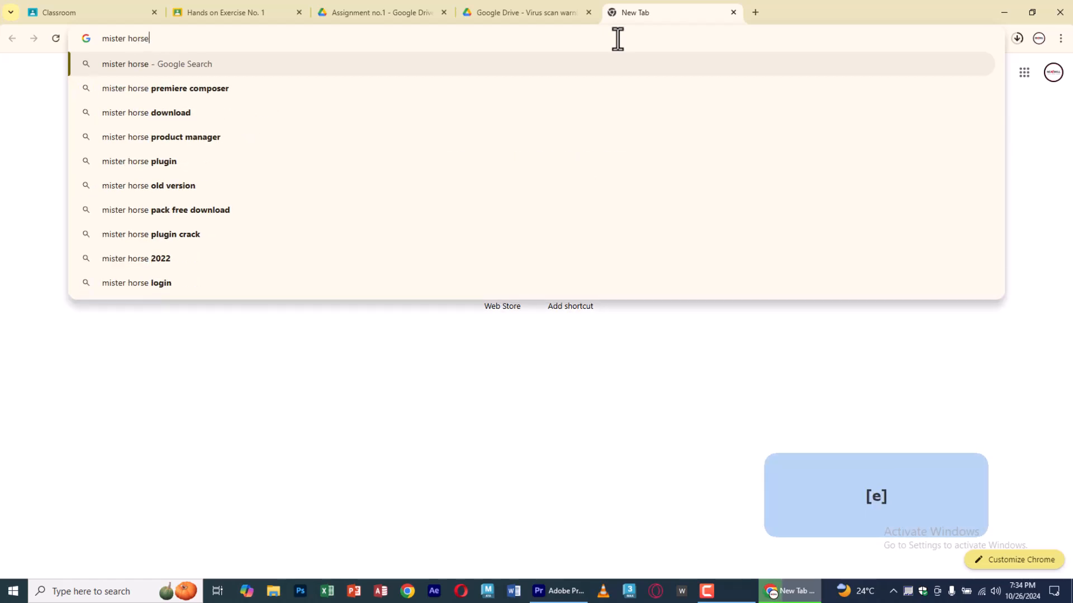
key("Return")
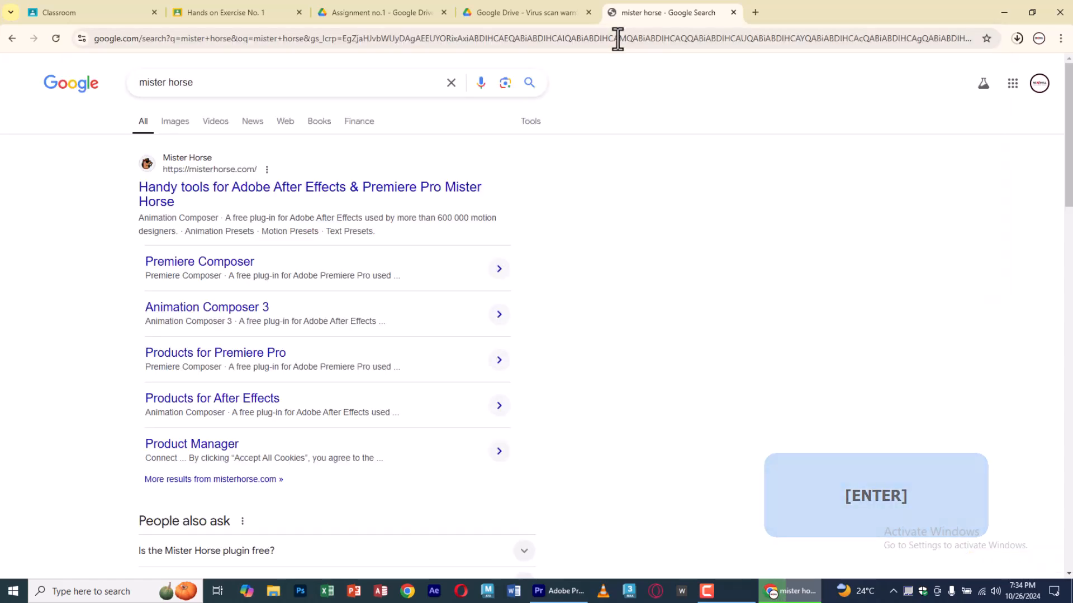
left_click(231, 193)
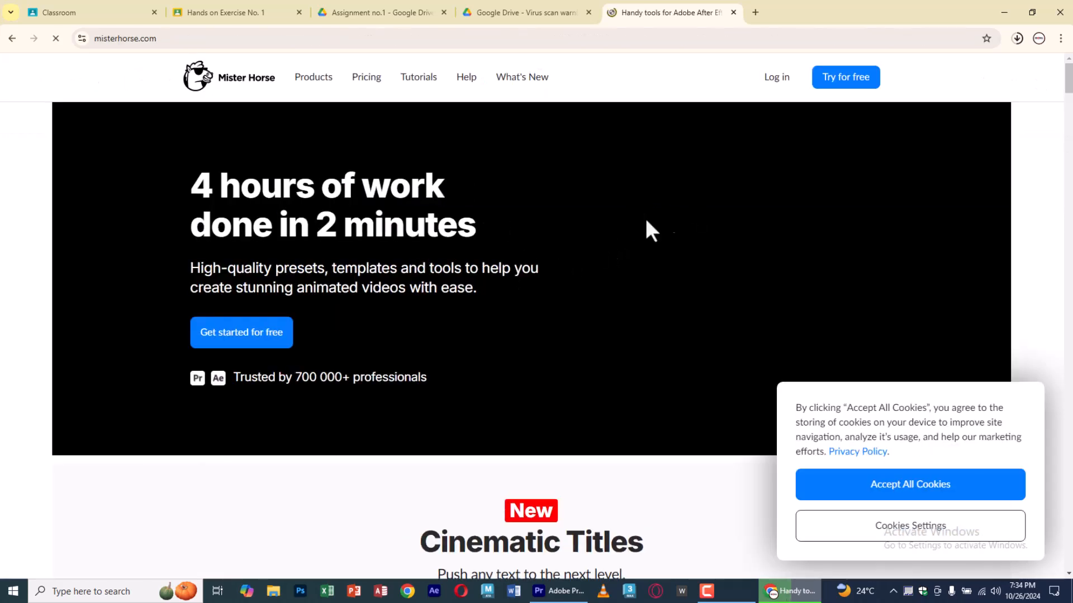
Go to the Mister Horse free trial, download Product Manager for Windows, and dismiss the download notice.
left_click(832, 84)
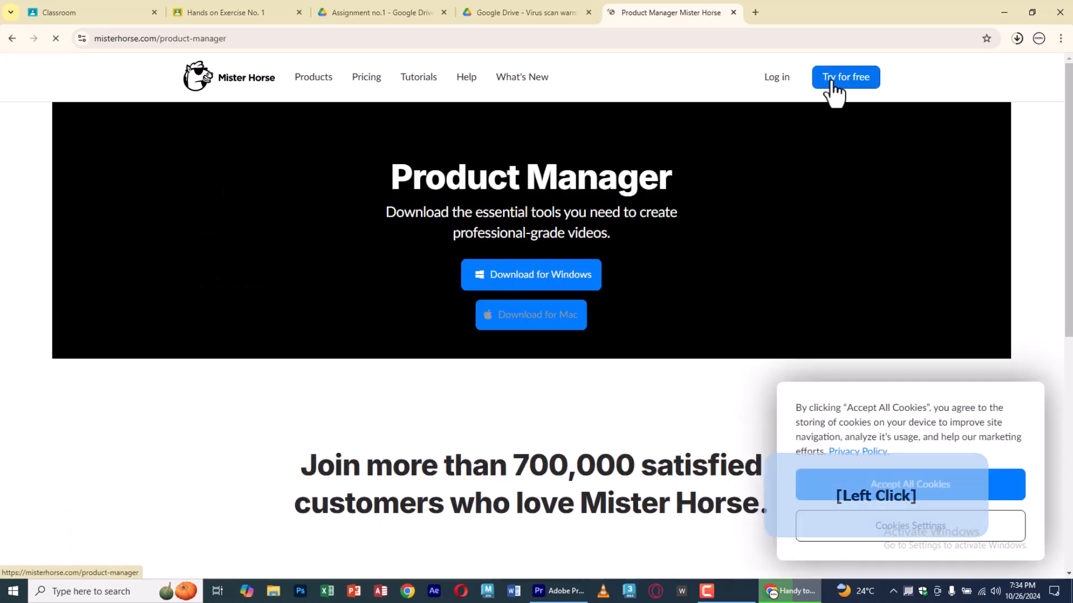
left_click(579, 288)
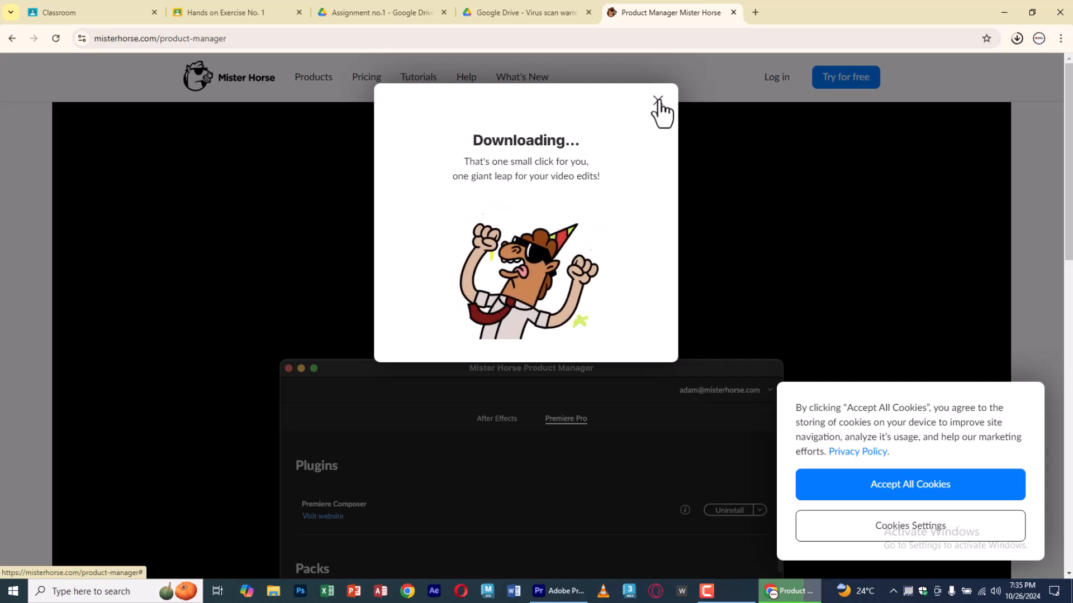
left_click(658, 101)
Move the downloaded Assignment no.1.mp4 from Downloads to the Chunks folder inside the Desktop's Batch 1 folder.
left_click(1013, 39)
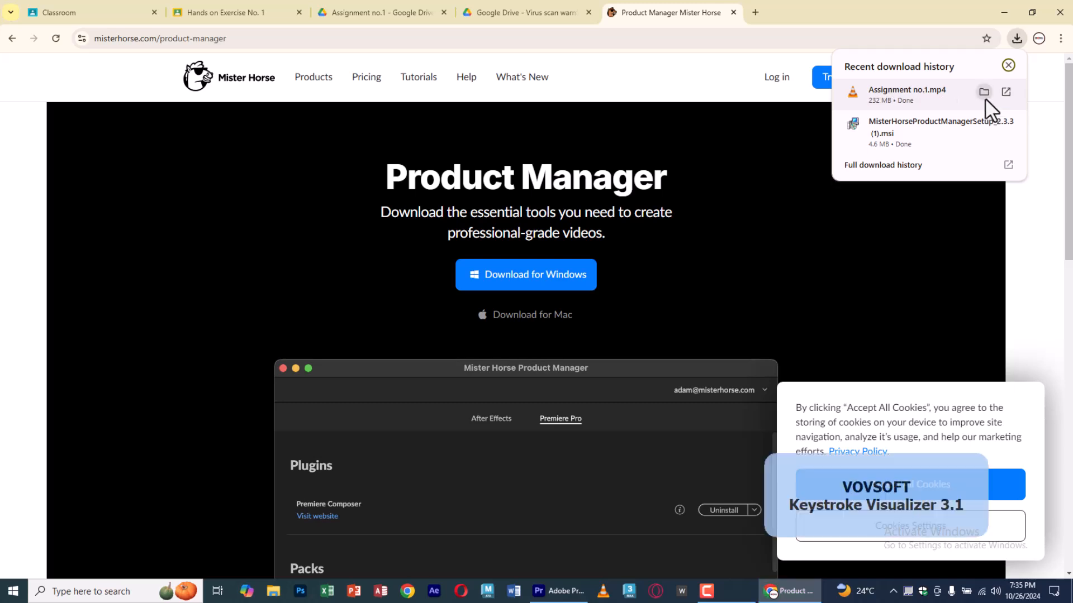
left_click(984, 99)
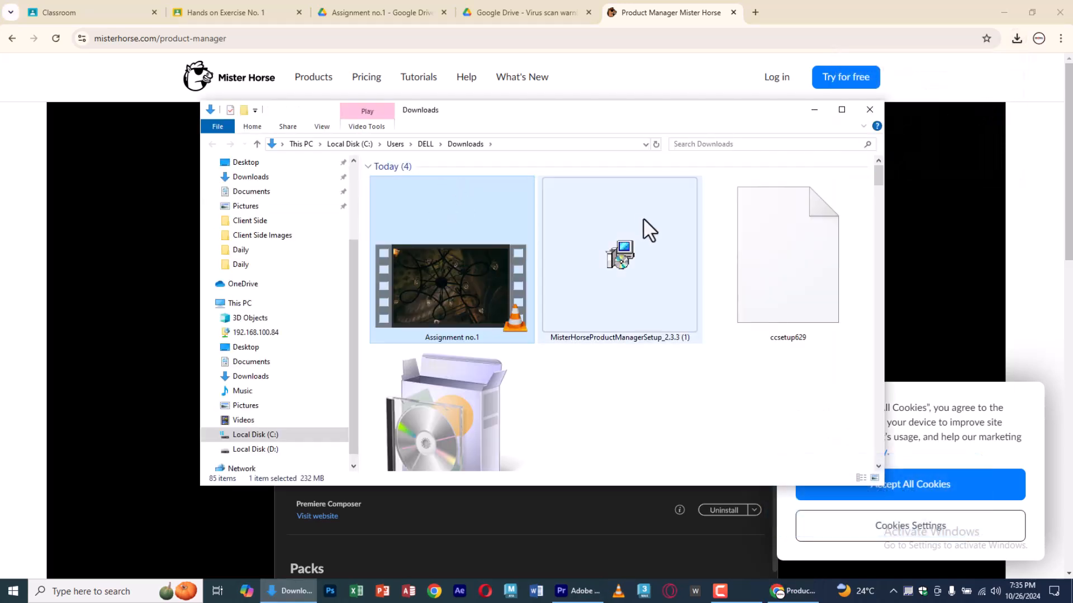
key("ctrl+x")
scroll(303, 268, "up", 2)
scroll(274, 238, "up", 1)
left_click(246, 275)
double_click(480, 200)
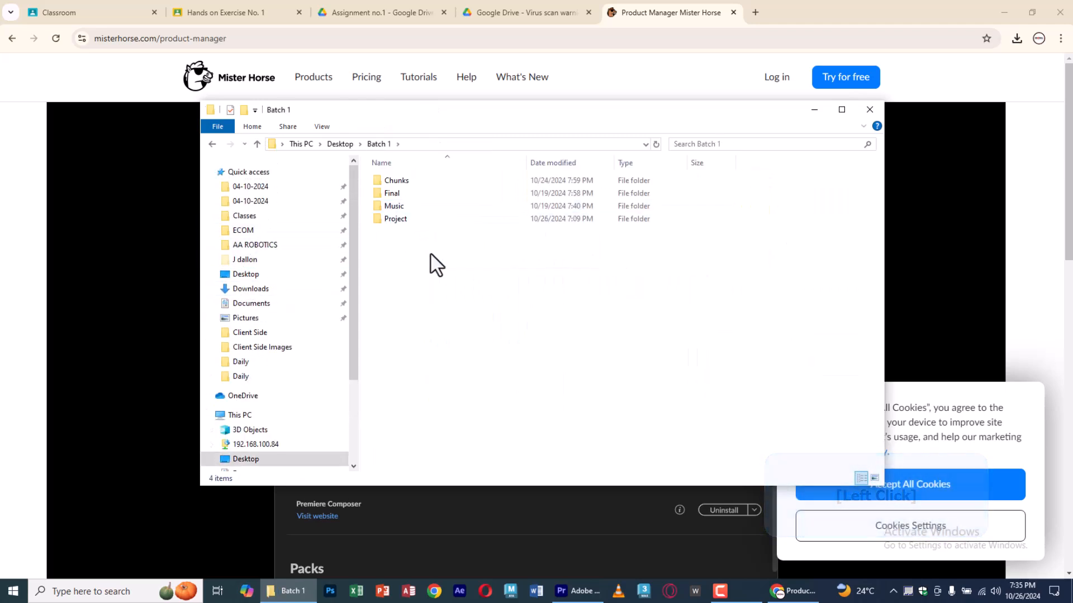
double_click(418, 181)
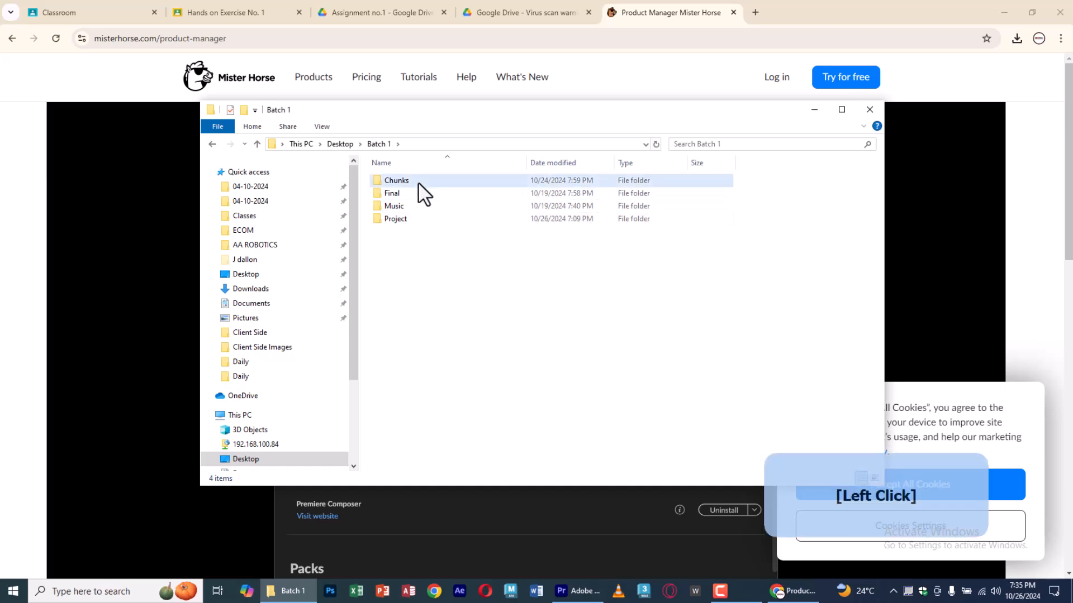
right_click(438, 313)
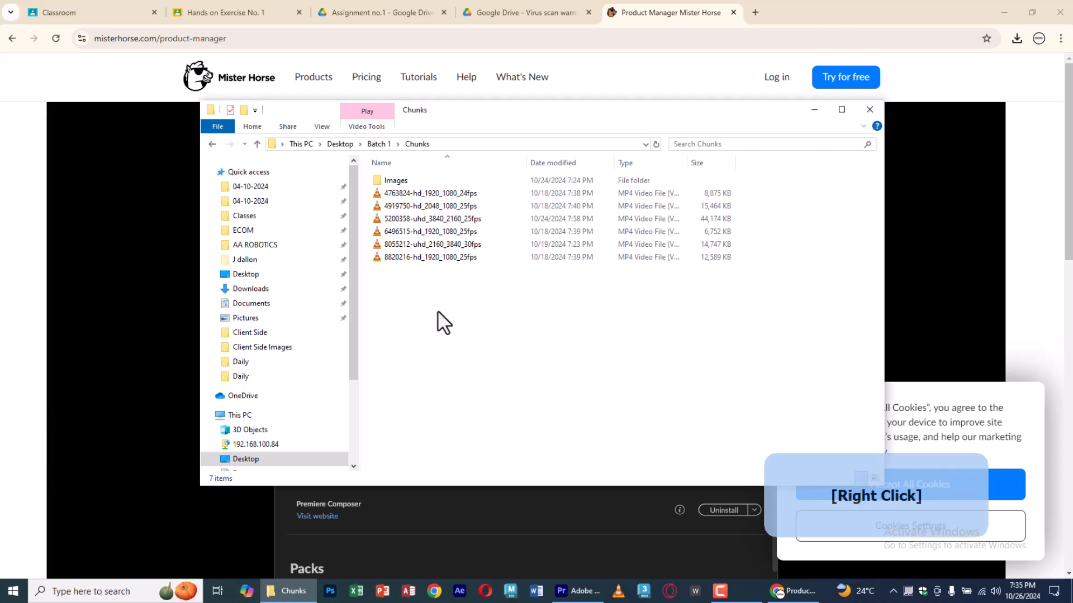
left_click(406, 324)
right_click(418, 325)
left_click(427, 366)
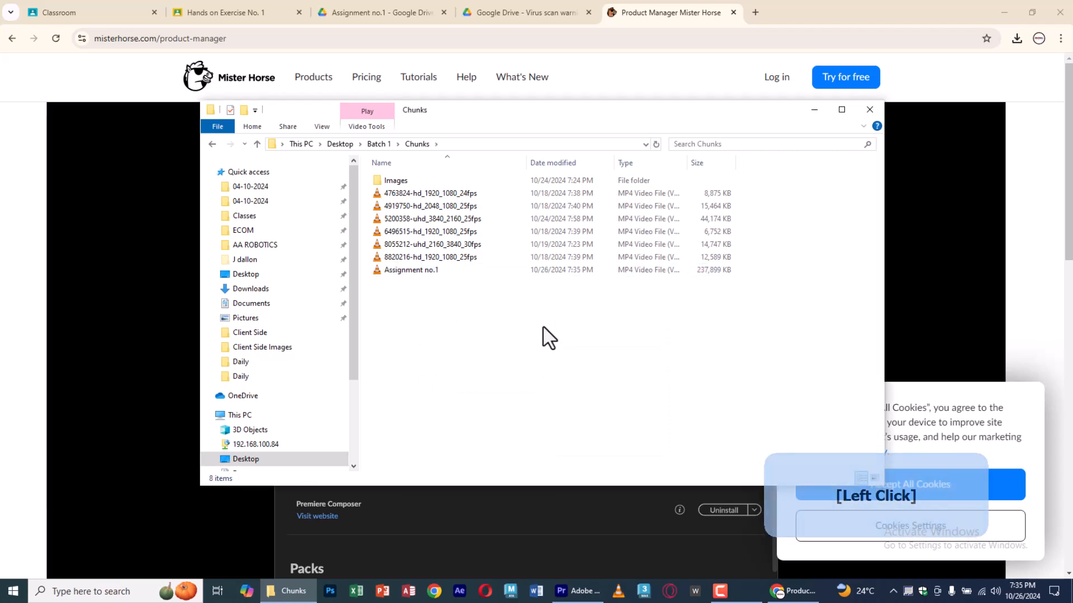
Switch to Premiere Pro and import Assignment no.1.mp4 from the Chunks folder into the Batch 1 project.
left_click(579, 586)
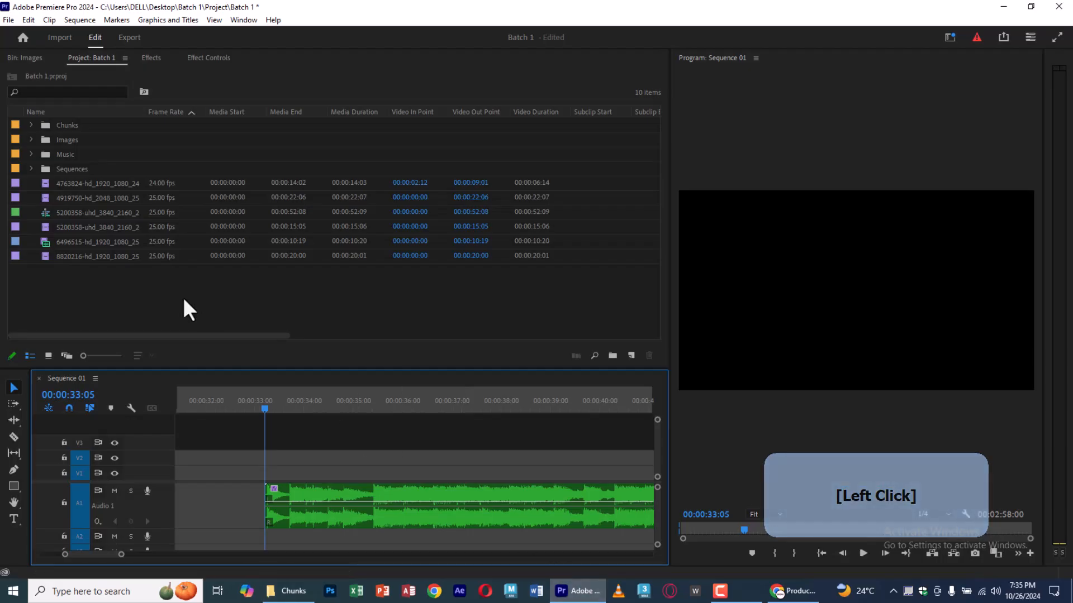
double_click(263, 296)
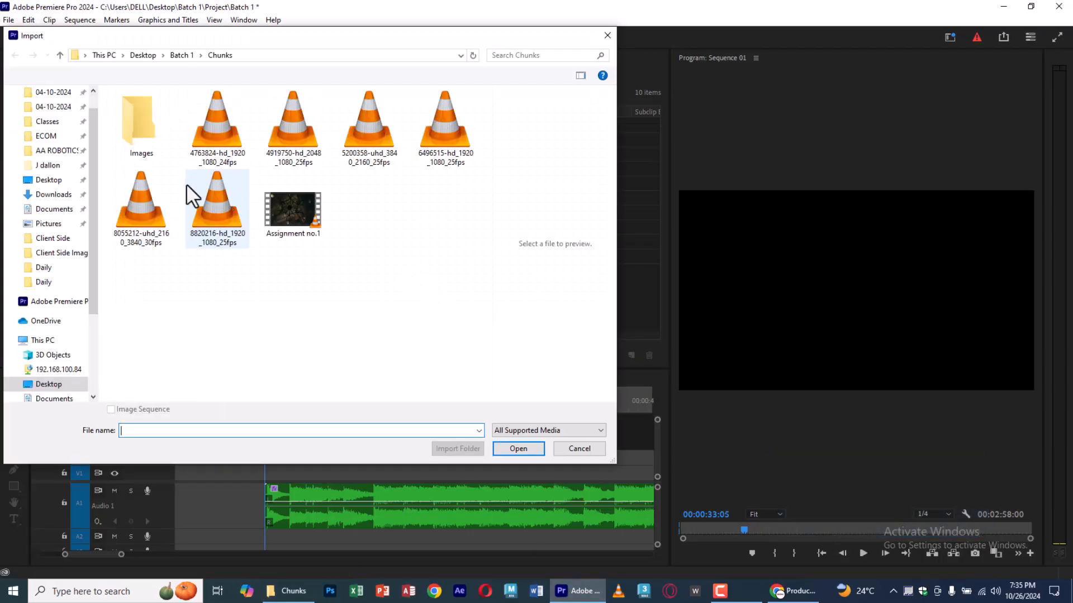
double_click(309, 218)
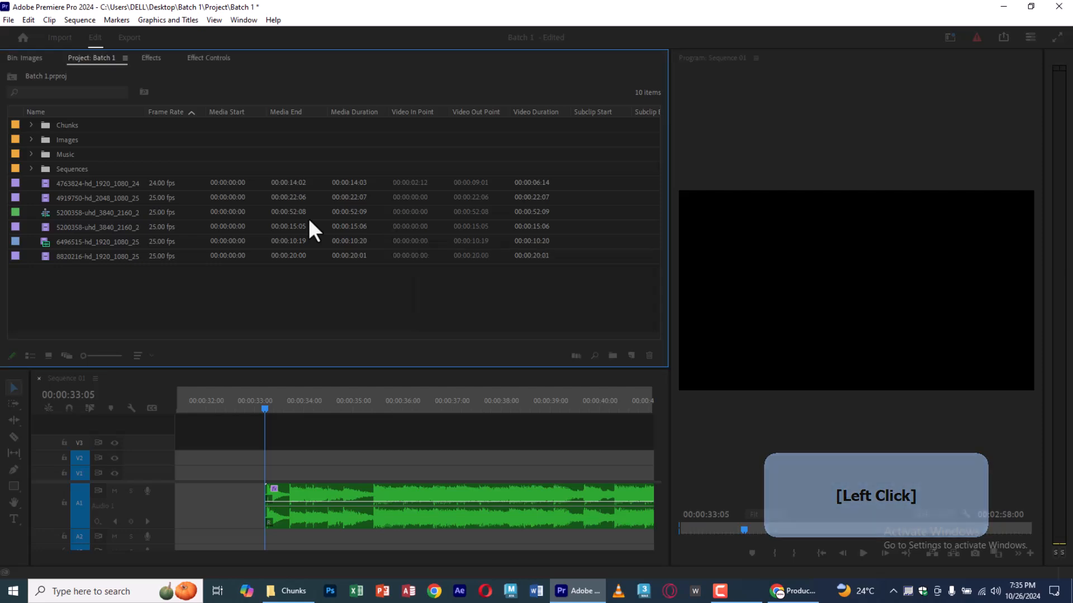
Replace the separate music clip at 00:00:33:05 with Assignment no.1.mp4 at about 00:00:34:14, then unlink it and delete its video part.
left_click(425, 487)
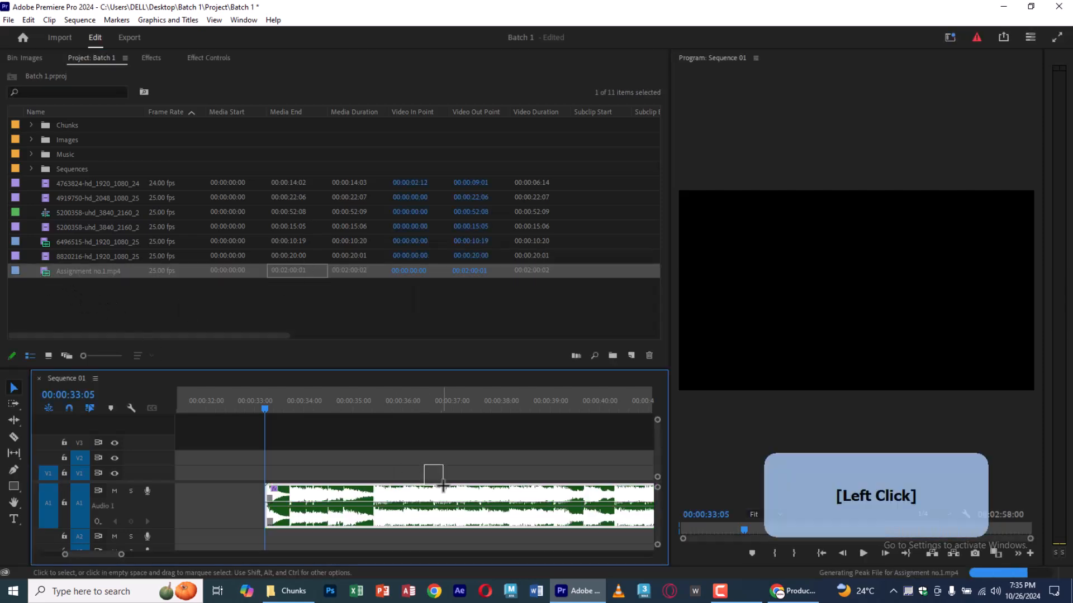
key("Delete")
left_click_drag(111, 276, 389, 471)
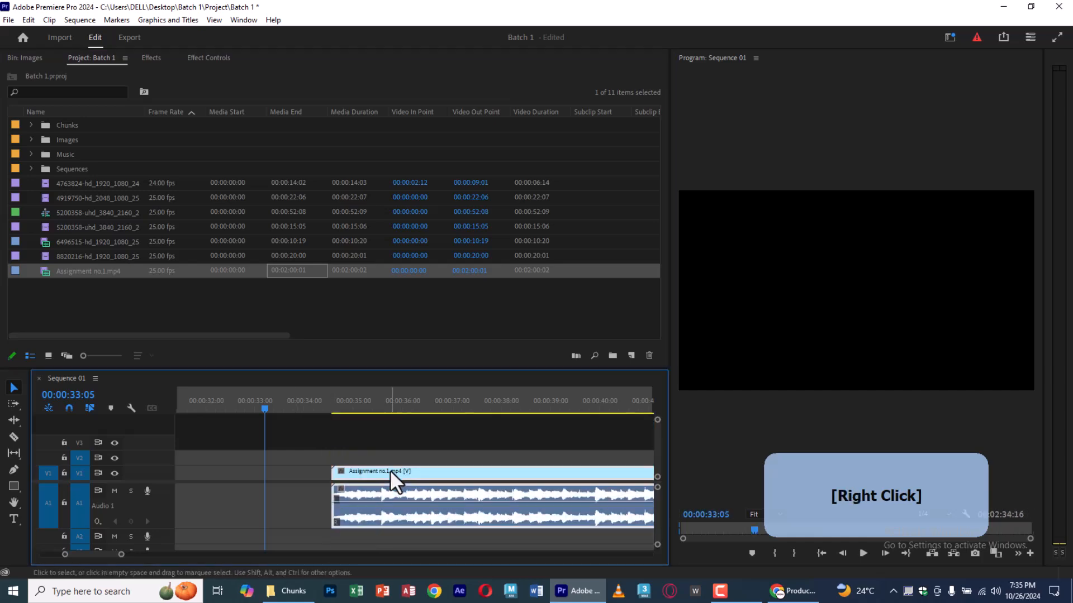
right_click(390, 470)
left_click(442, 230)
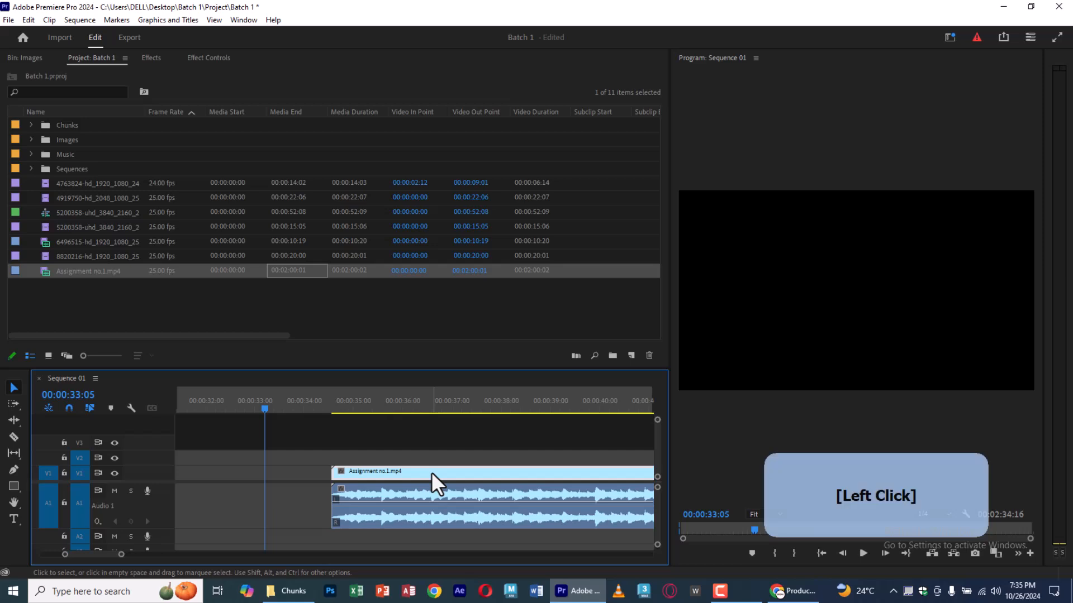
key("Delete")
Play the first seconds of the Assignment no.1 audio from its start and examine the waveform along the clip.
left_click(349, 458)
scroll(350, 458, "down", 6)
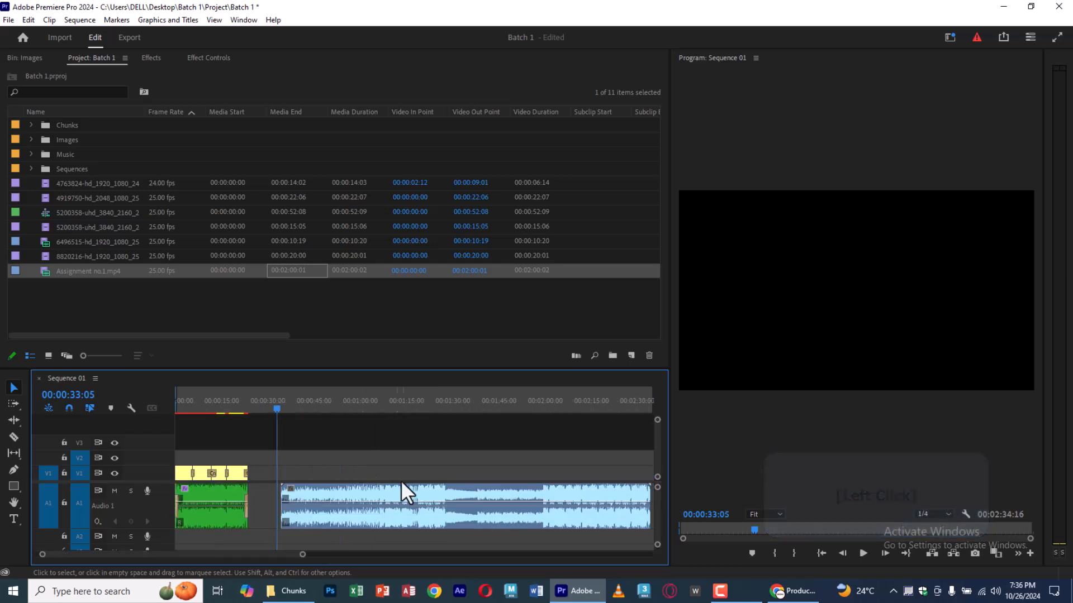
left_click(437, 453)
key("Down")
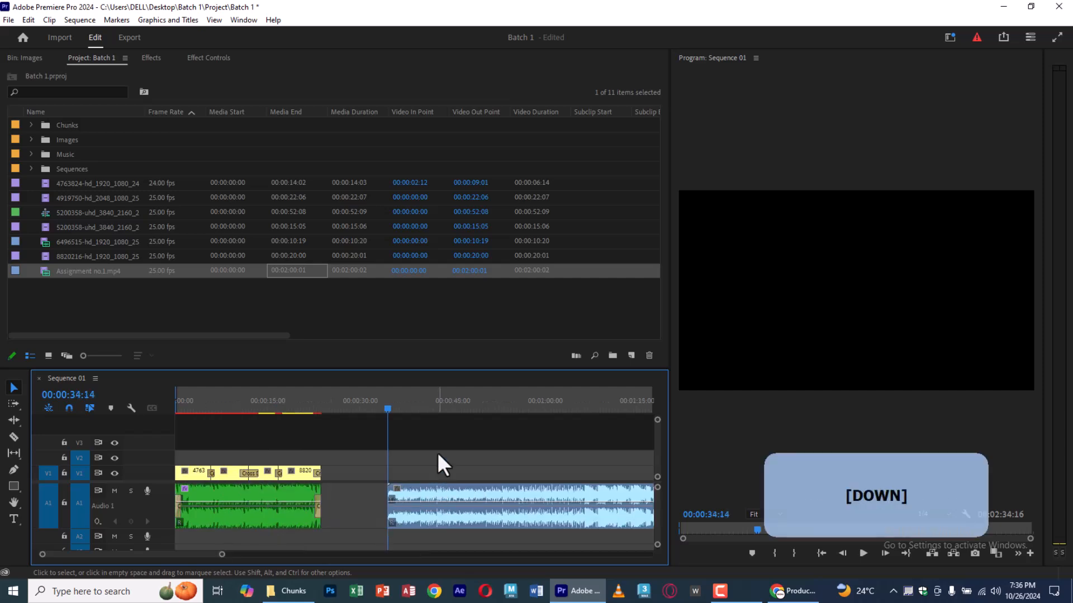
key("space")
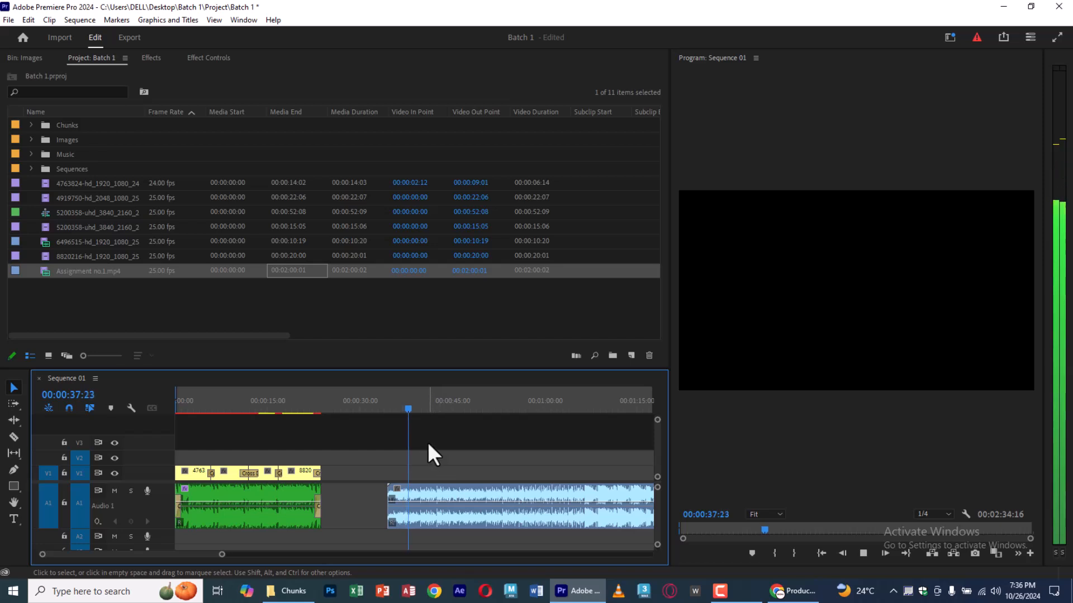
scroll(428, 441, "up", 3)
key("space")
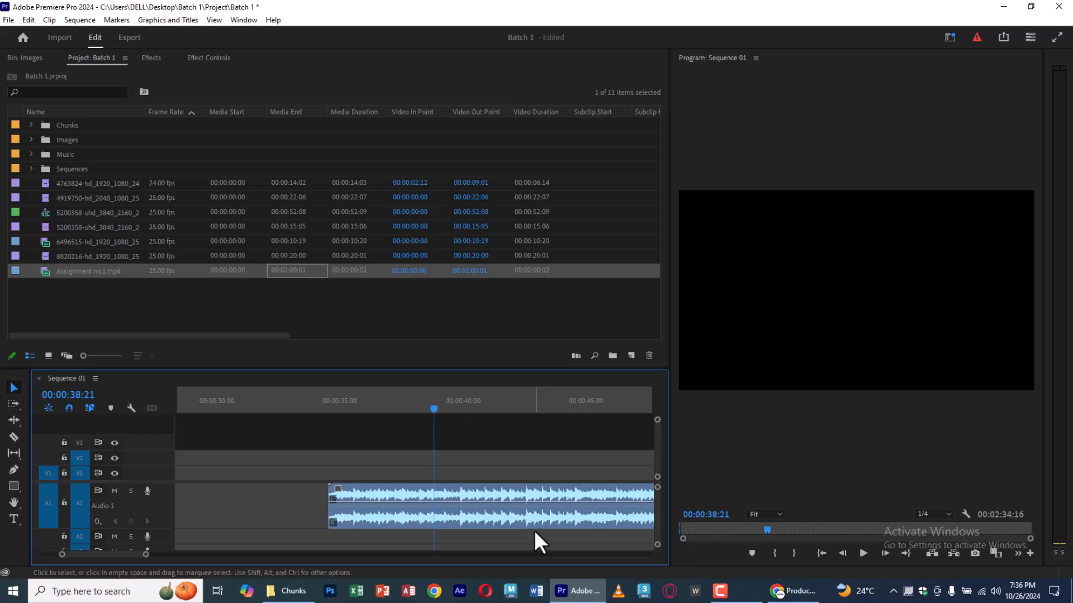
key("minus")
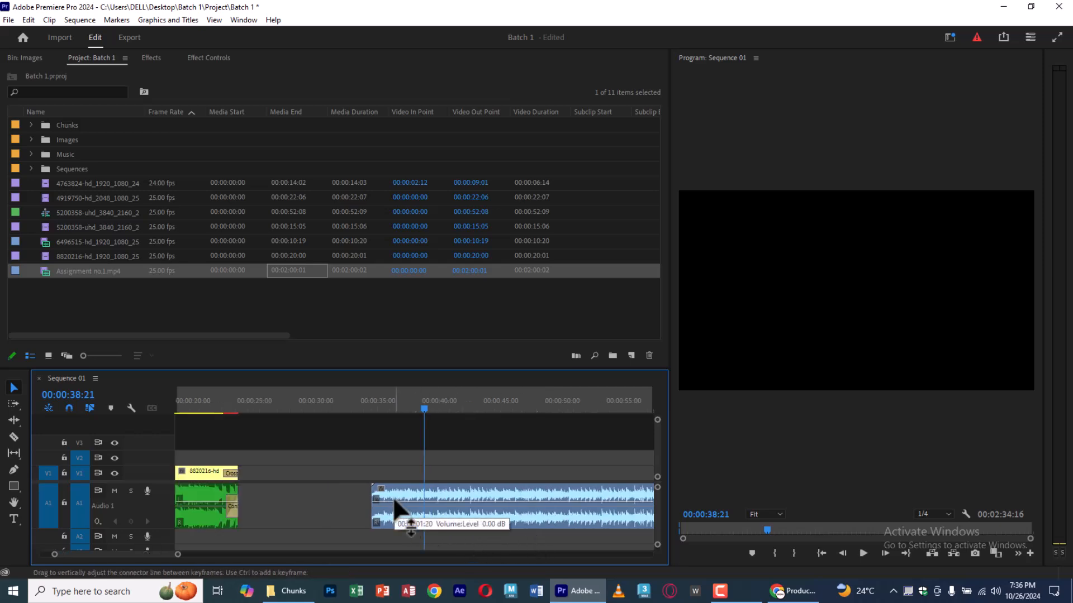
scroll(393, 497, "down", 1)
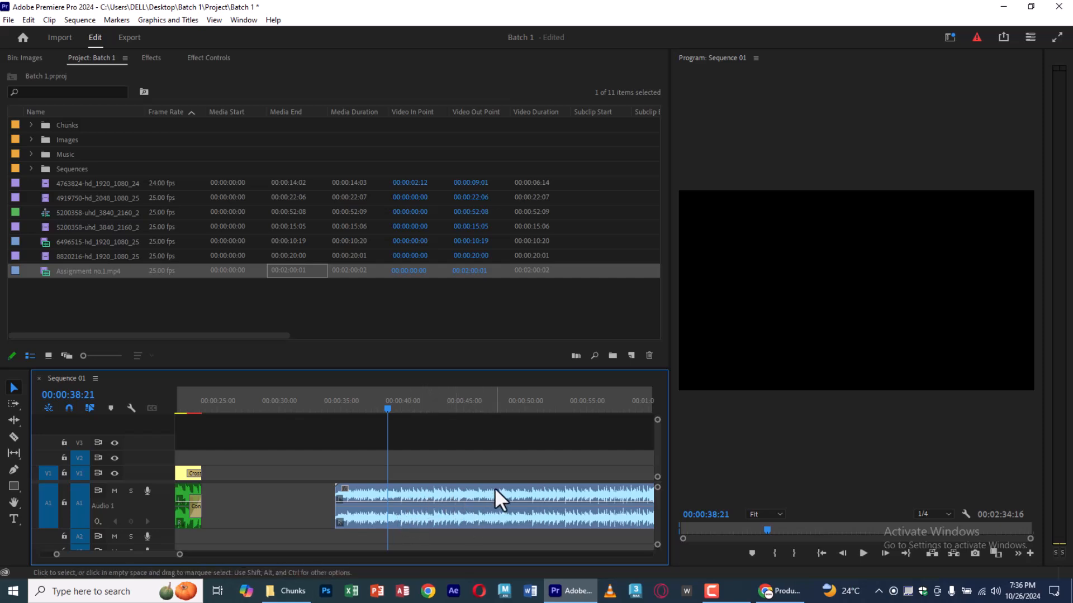
scroll(569, 497, "down", 1)
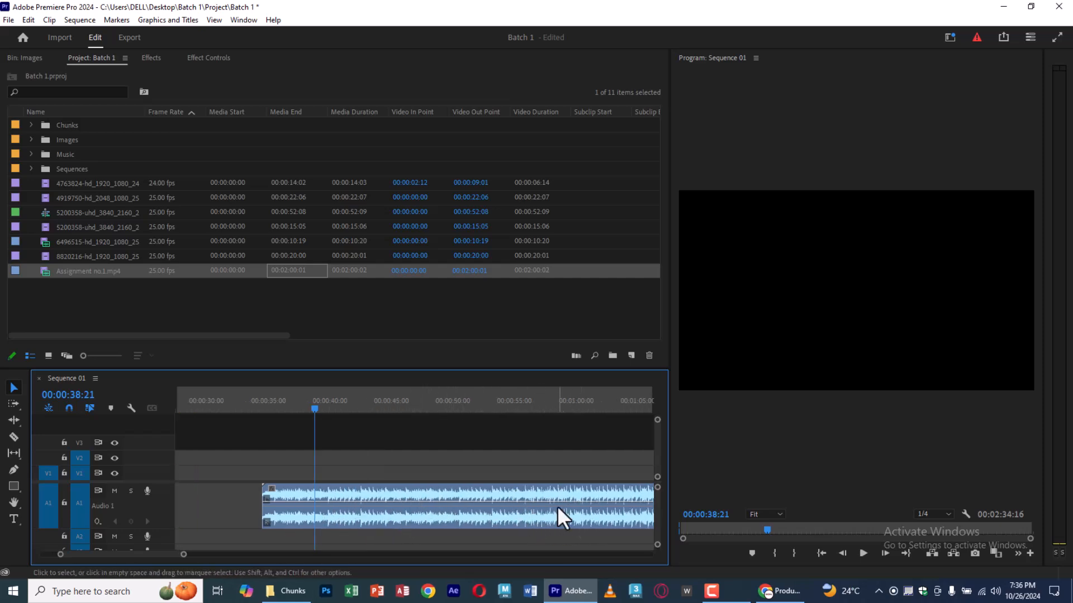
key("minus")
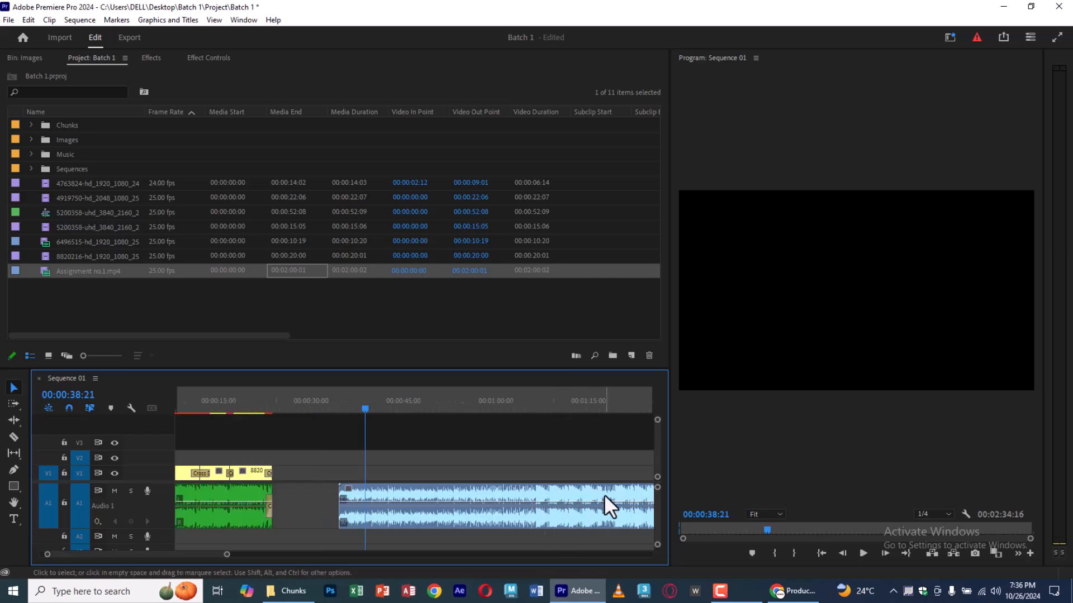
scroll(604, 495, "down", 1)
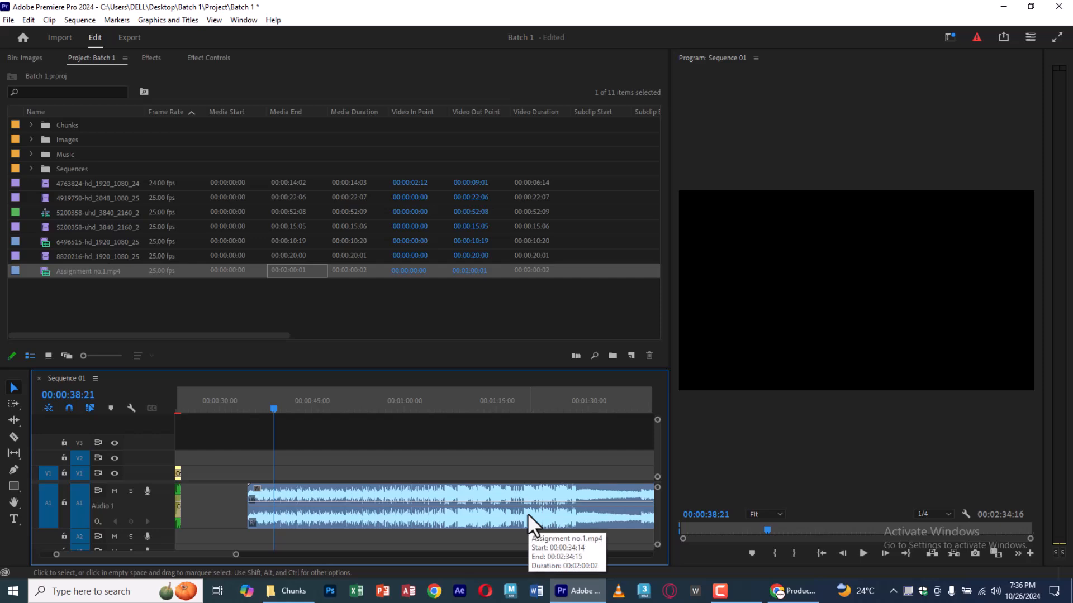
scroll(527, 514, "down", 1)
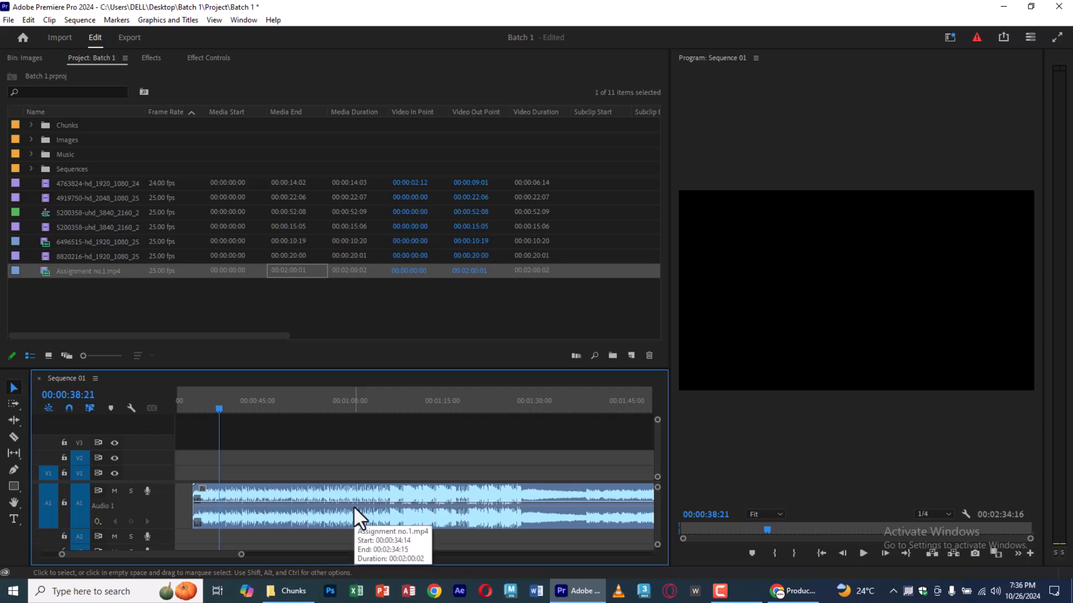
left_click(356, 447)
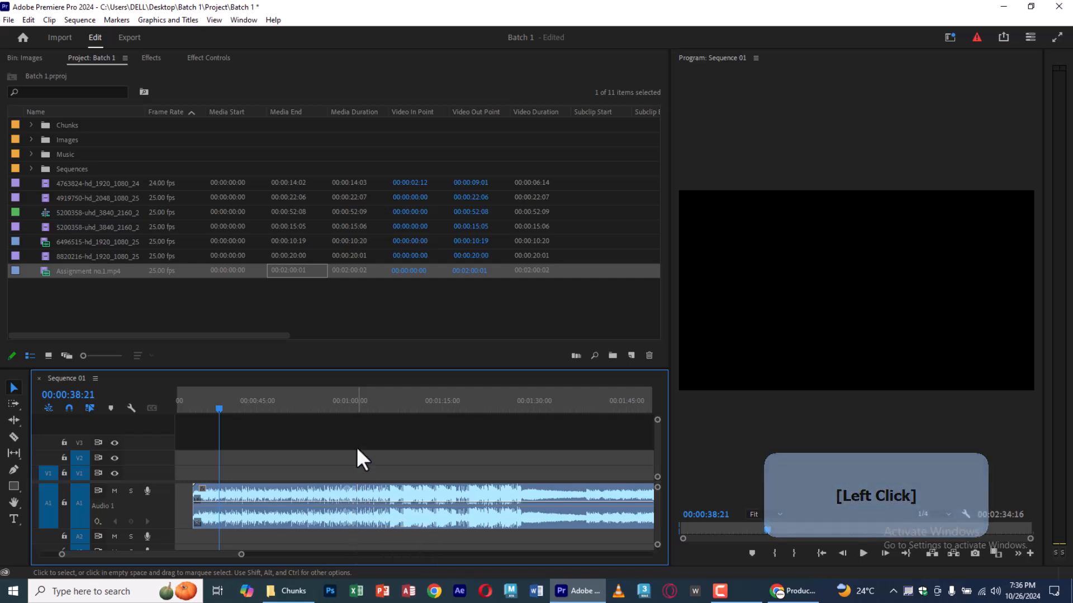
Place another copy of Assignment no.1.mp4 at about 00:03:32, unlink it, delete its audio, and preview the remaining video.
key("minus")
key("minus")
key("equal")
key("minus")
left_click_drag(58, 277, 554, 478)
right_click(554, 477)
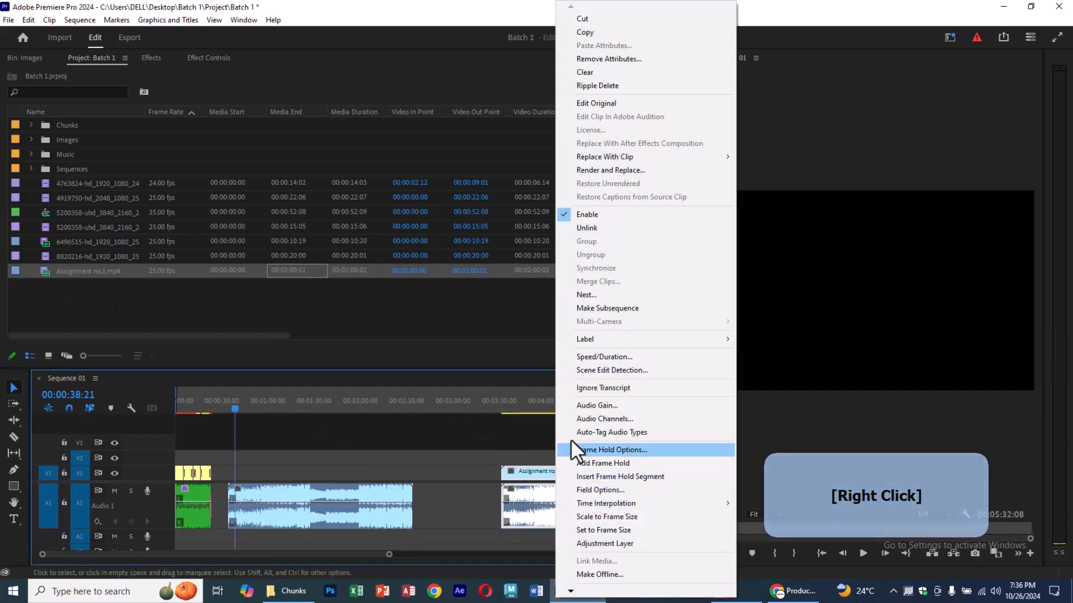
left_click(613, 232)
left_click(541, 513)
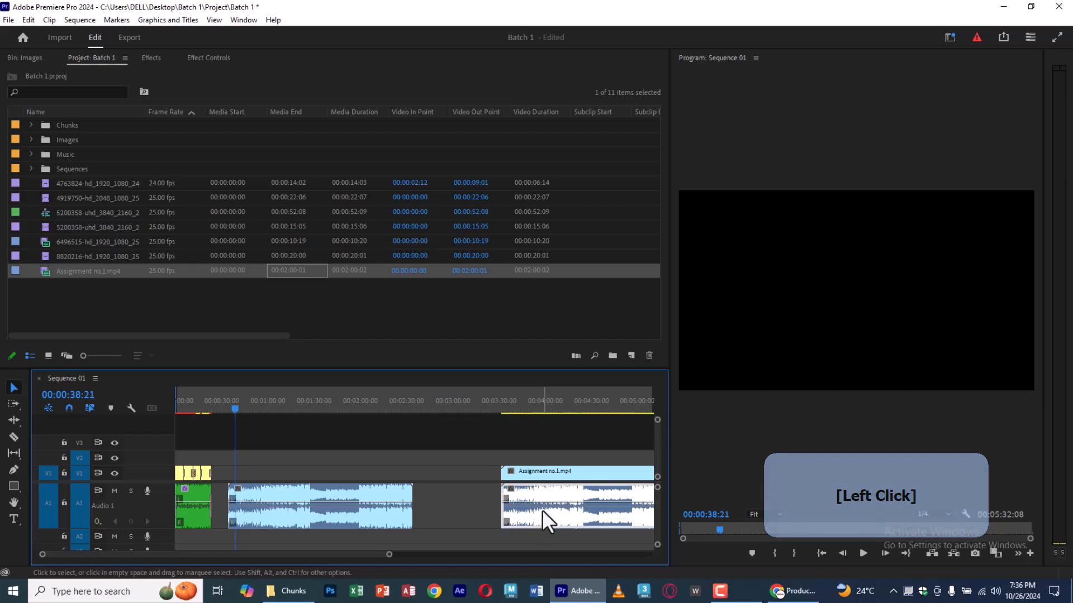
key("Delete")
left_click_drag(506, 394, 558, 389)
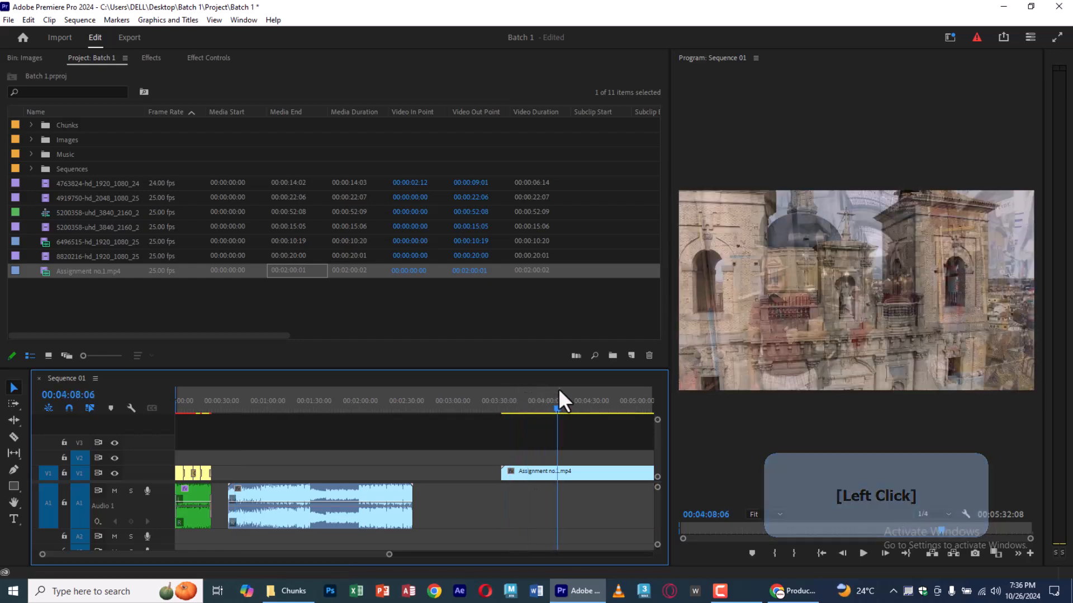
Place the 4763824, 4919750, 5200358 video, 6496515 and 8820216 clips together on V2 from about 00:02:48:03.
left_click(130, 198)
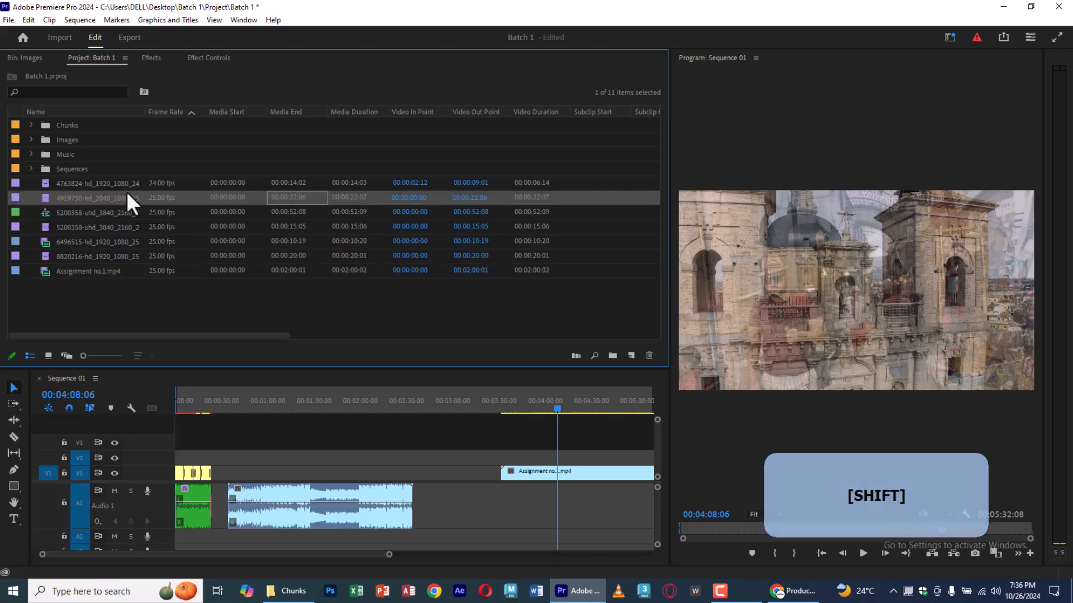
left_click(126, 183, "ctrl")
left_click(125, 227, "ctrl")
left_click(123, 242, "ctrl")
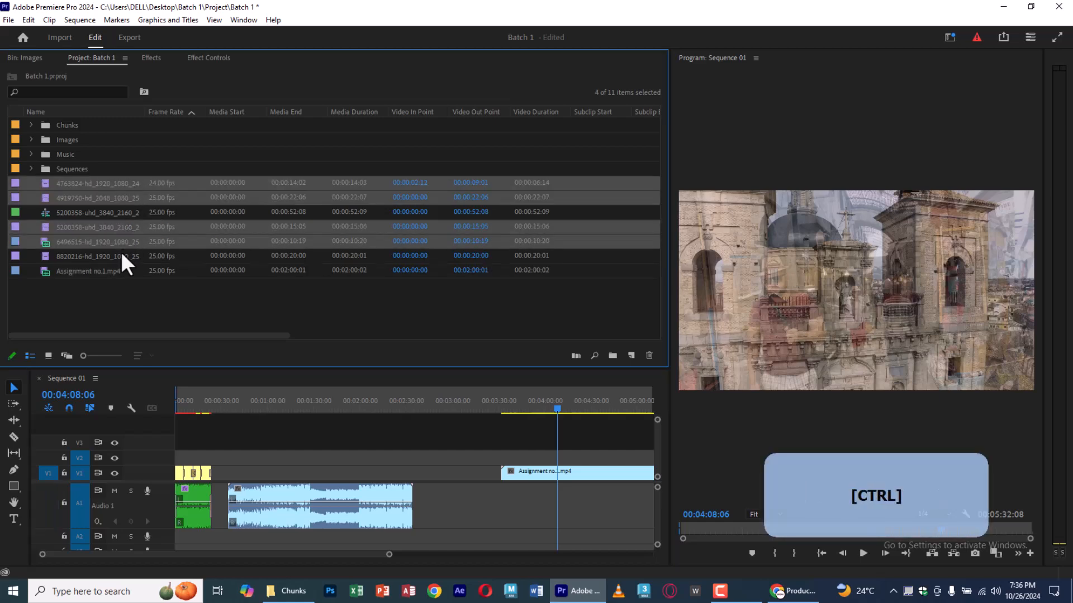
left_click(122, 252, "ctrl")
left_click_drag(412, 465, 496, 468)
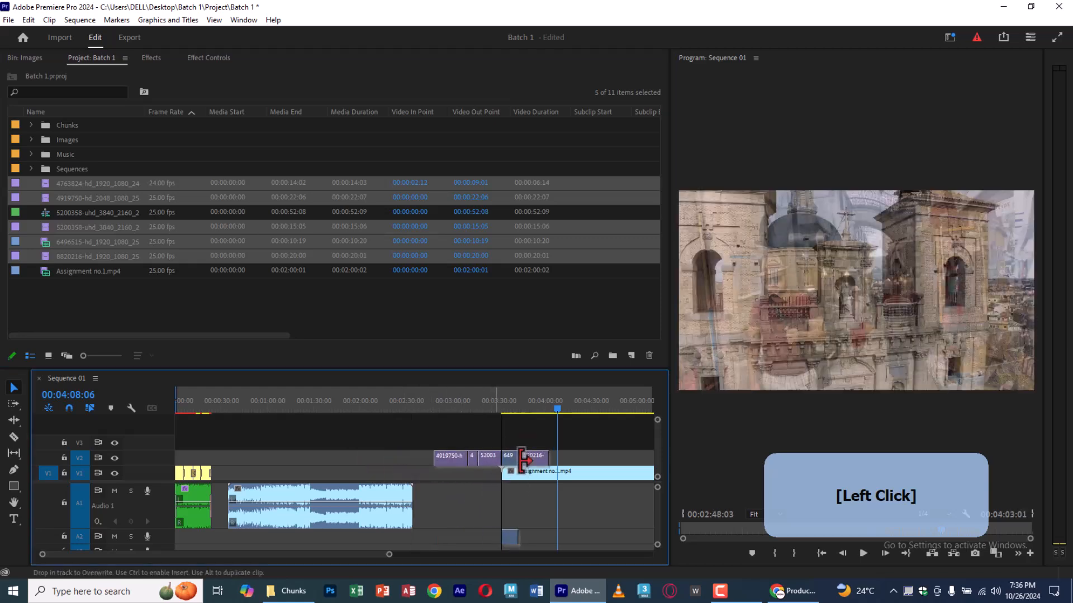
left_click(511, 538)
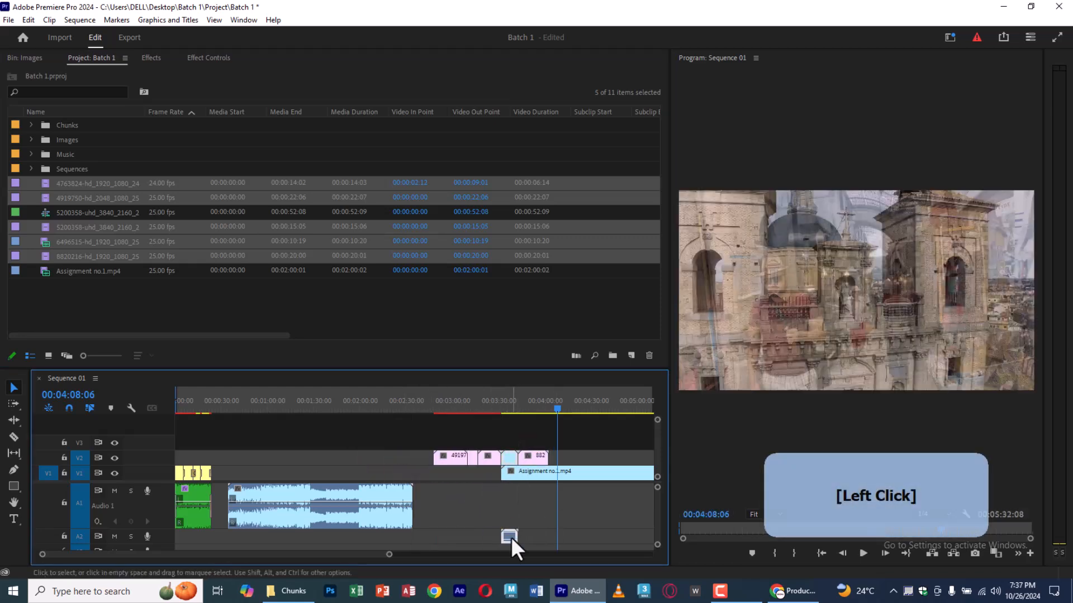
right_click(511, 538)
left_click(488, 498)
right_click(508, 454)
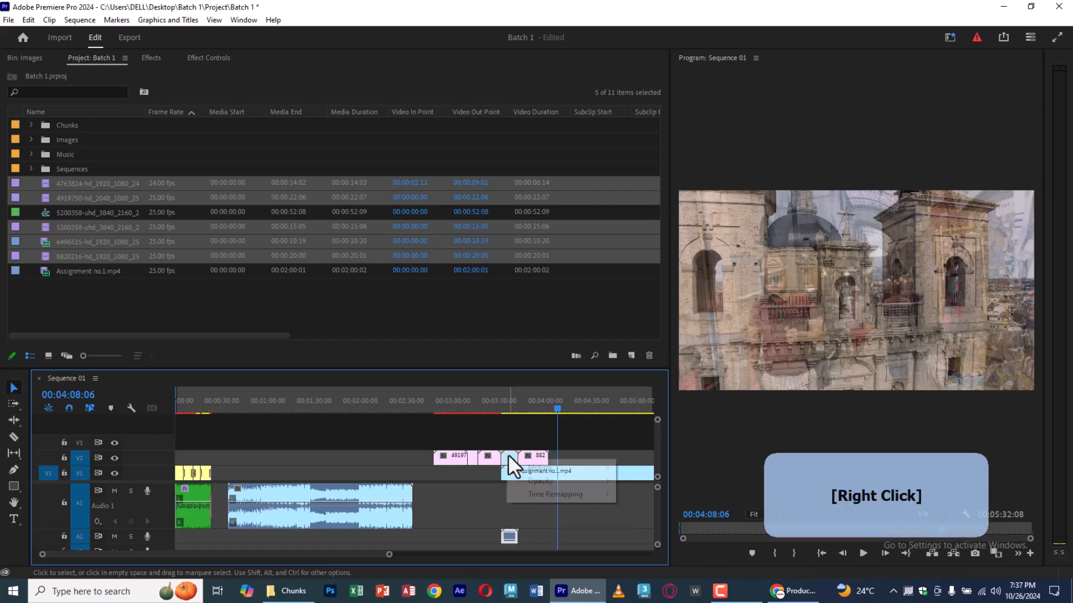
left_click(508, 407)
Unlink the 6496515 clip on V2 at about 00:03:35 and delete its audio part.
left_click(508, 403)
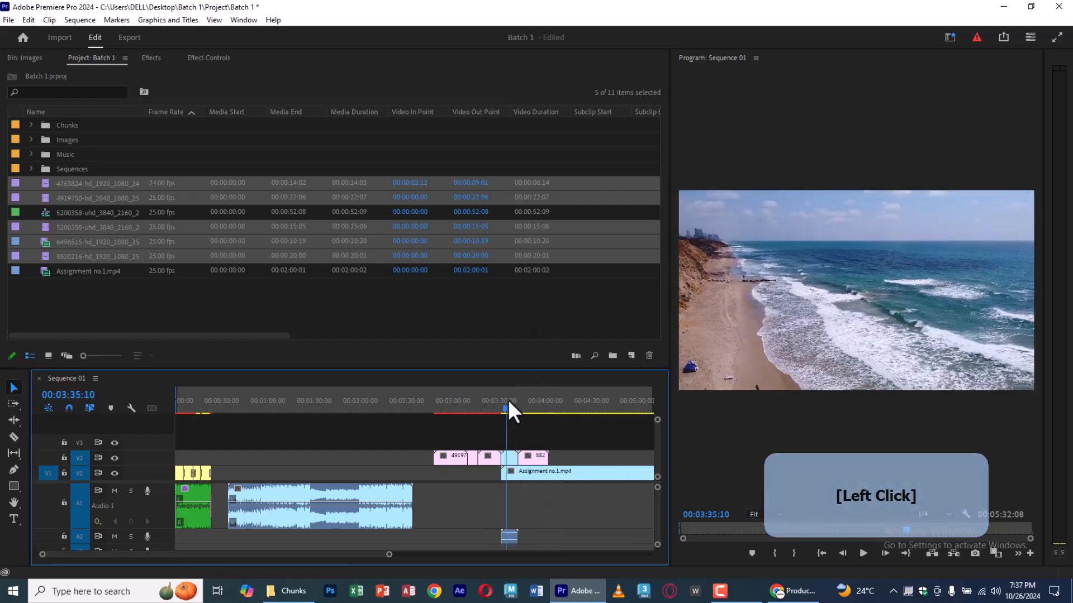
key("equal")
key("equal")
left_click(425, 457)
right_click(424, 457)
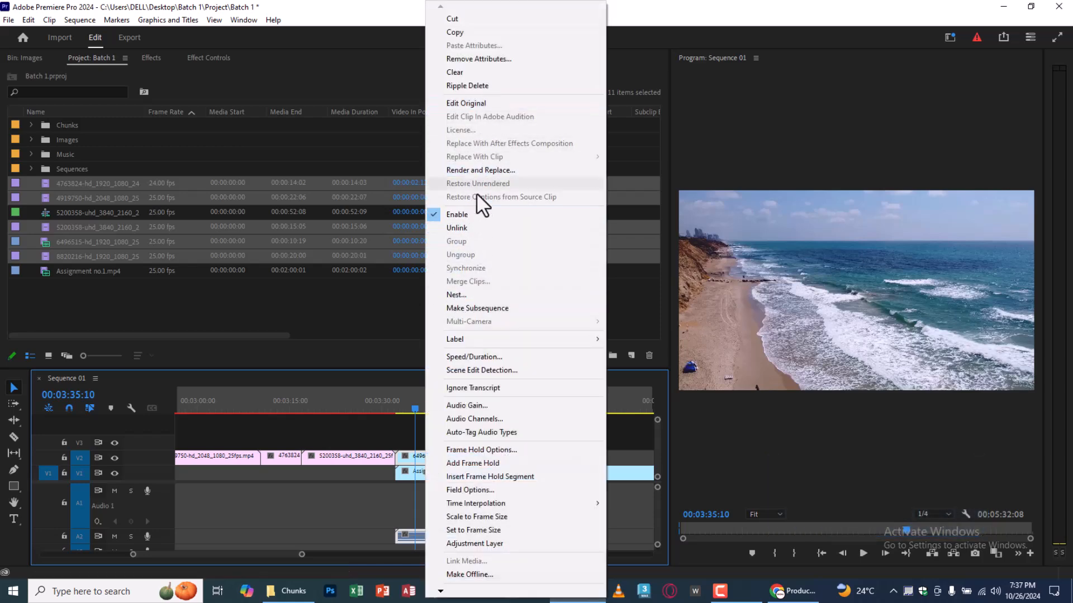
left_click(473, 227)
left_click_drag(482, 510, 448, 529)
key("Delete")
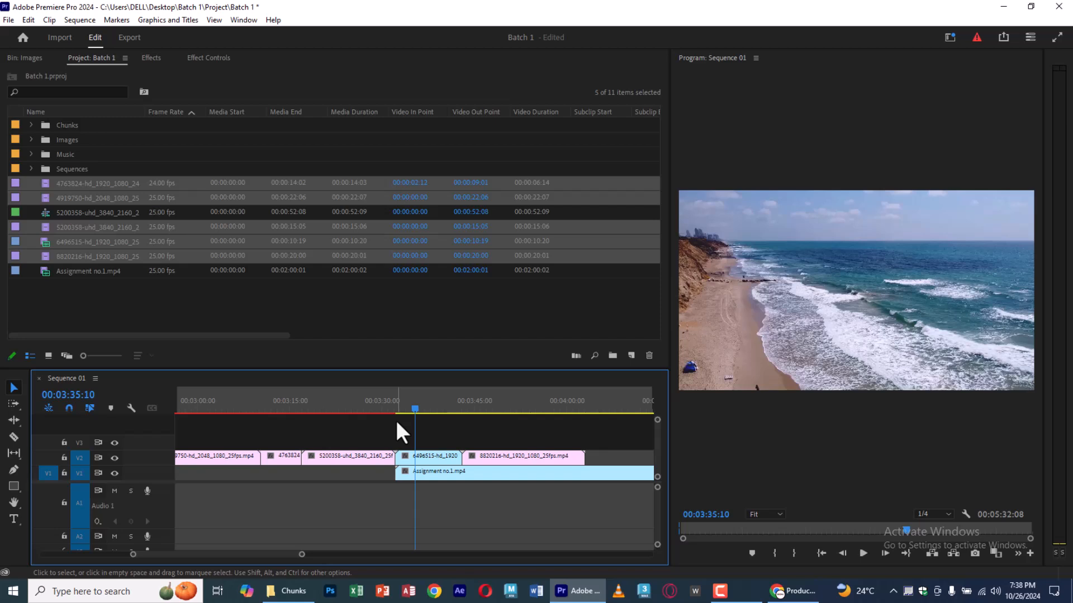
Scrub through the footage clips on V2 to find a suitable opening shot.
key("minus")
key("minus")
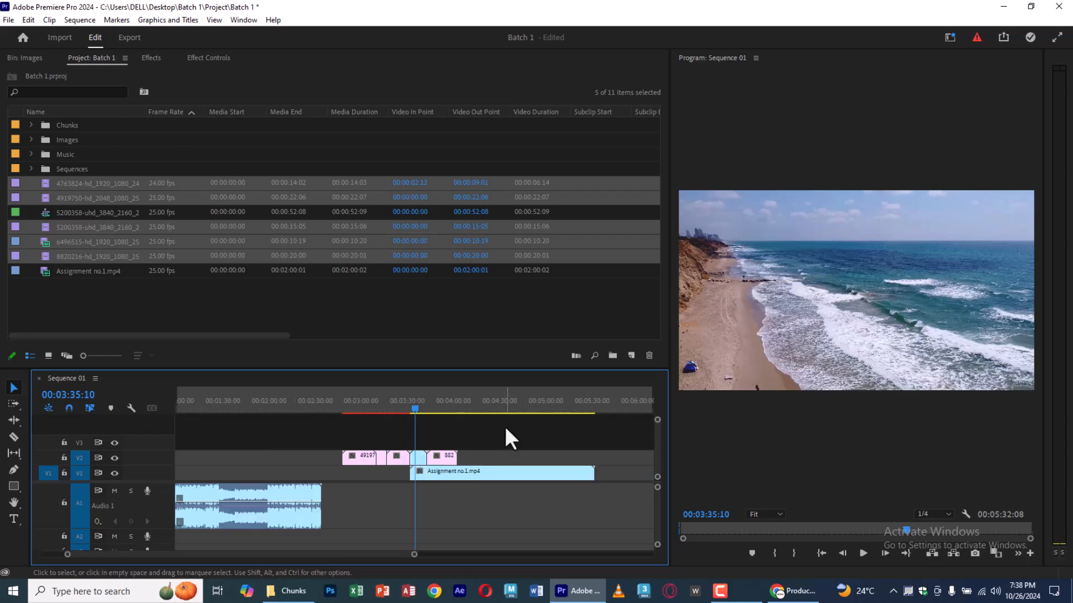
key("minus")
left_click_drag(479, 456, 394, 383)
scroll(373, 517, "up", 5)
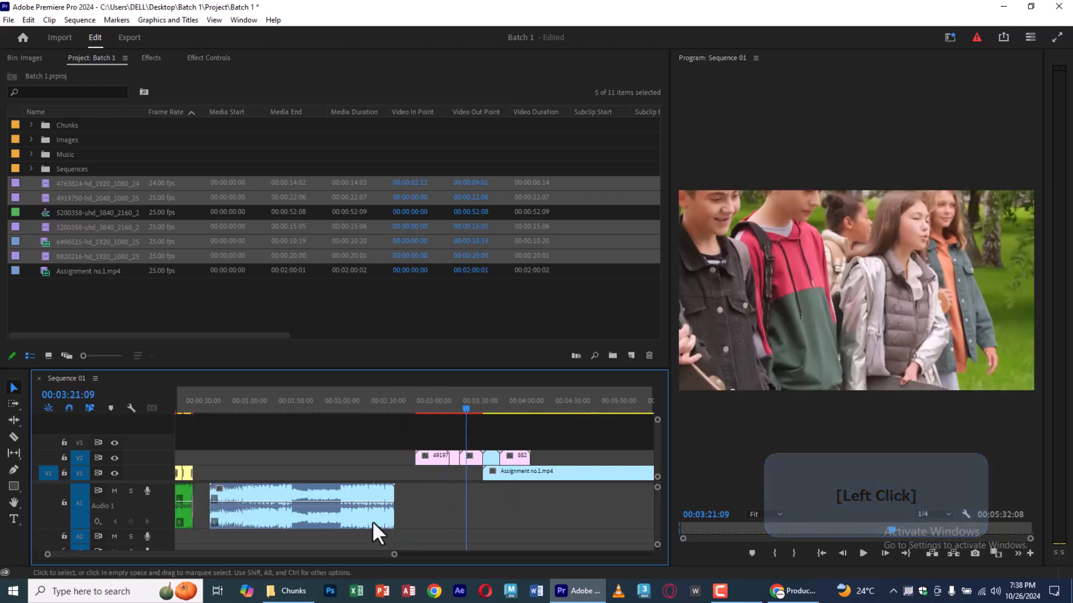
left_click_drag(492, 402, 474, 406)
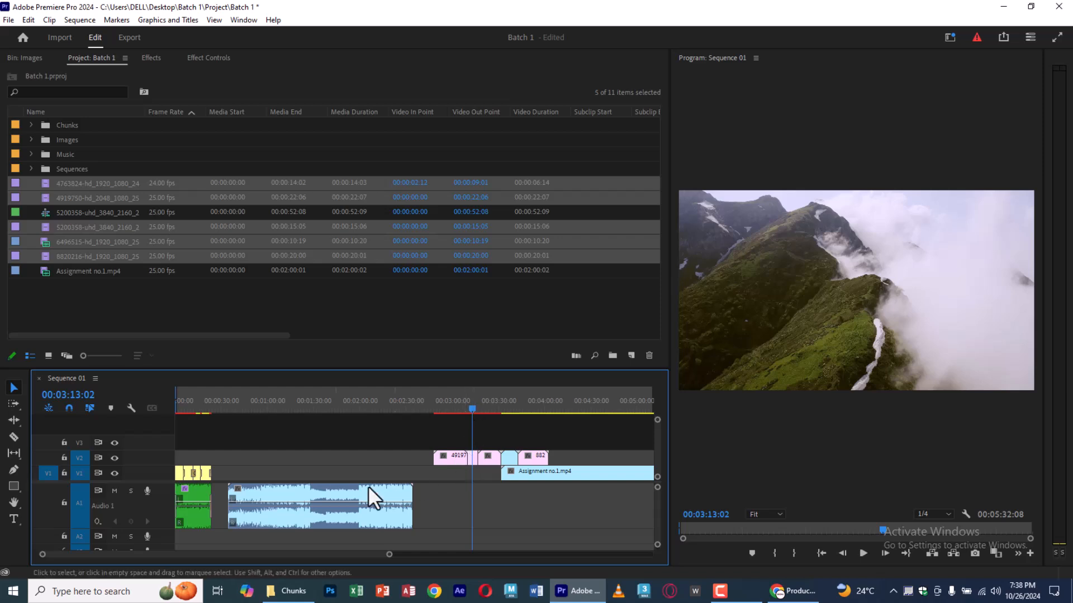
Play the beginning of the Assignment no.1 audio and view the 4763824 mountain clip as a candidate for its first shot.
left_click_drag(219, 404, 227, 400)
key("space")
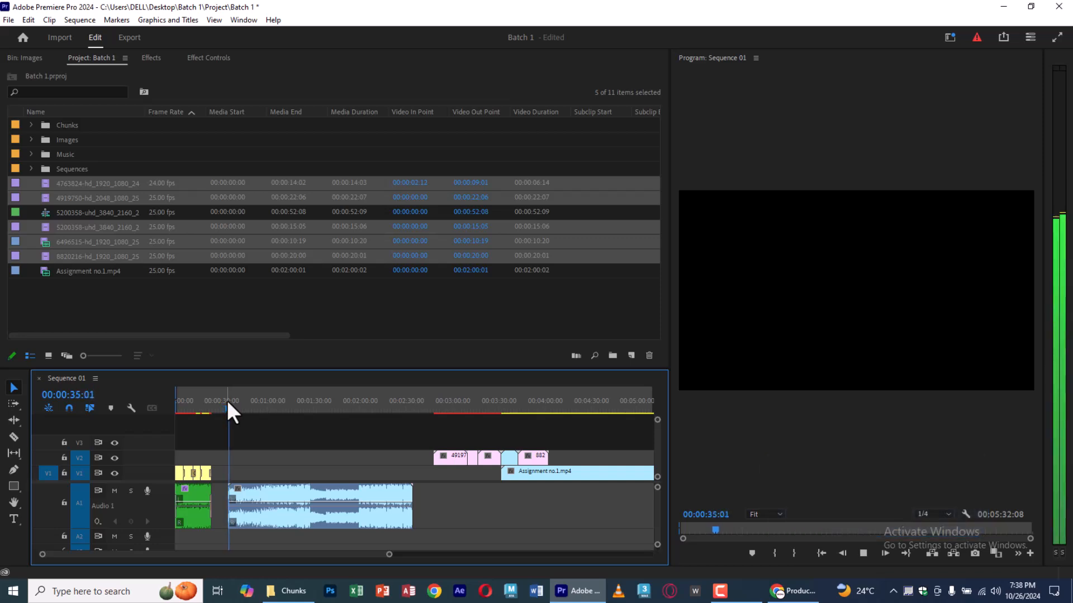
key("space")
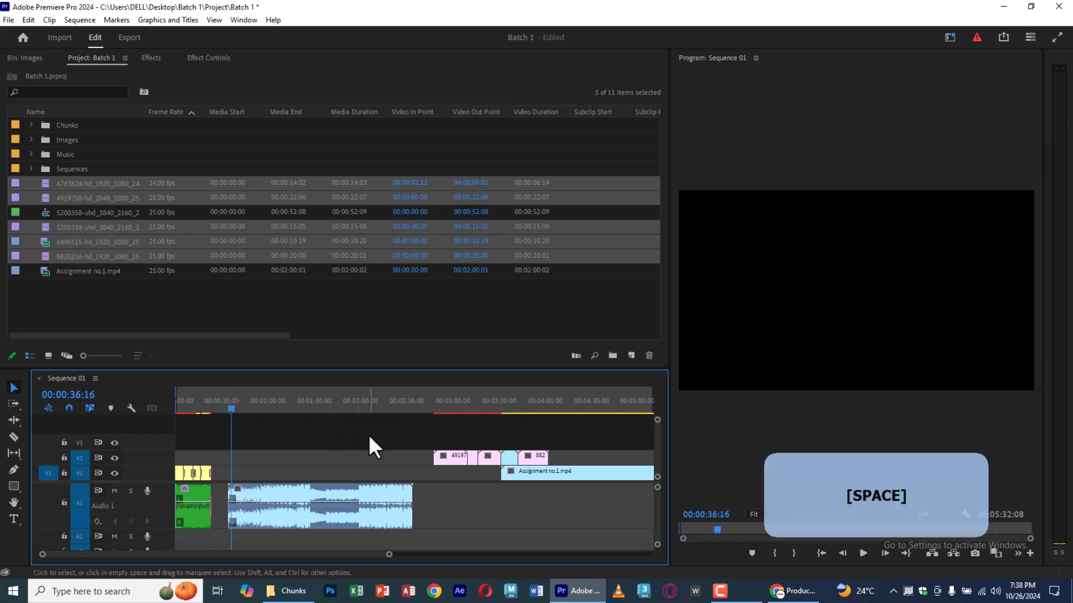
left_click_drag(469, 404, 232, 420)
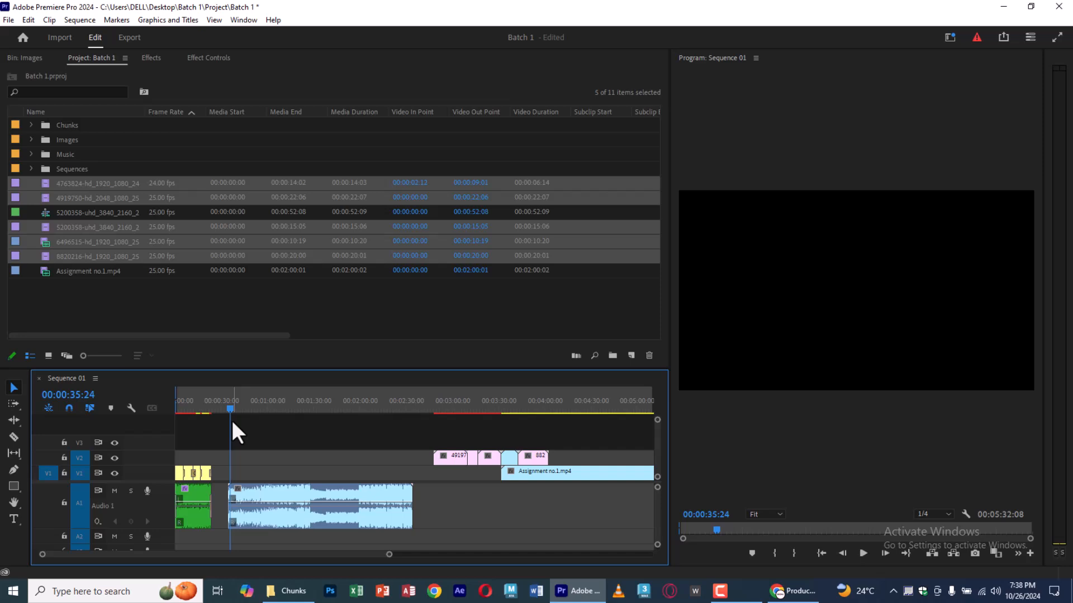
left_click(467, 397)
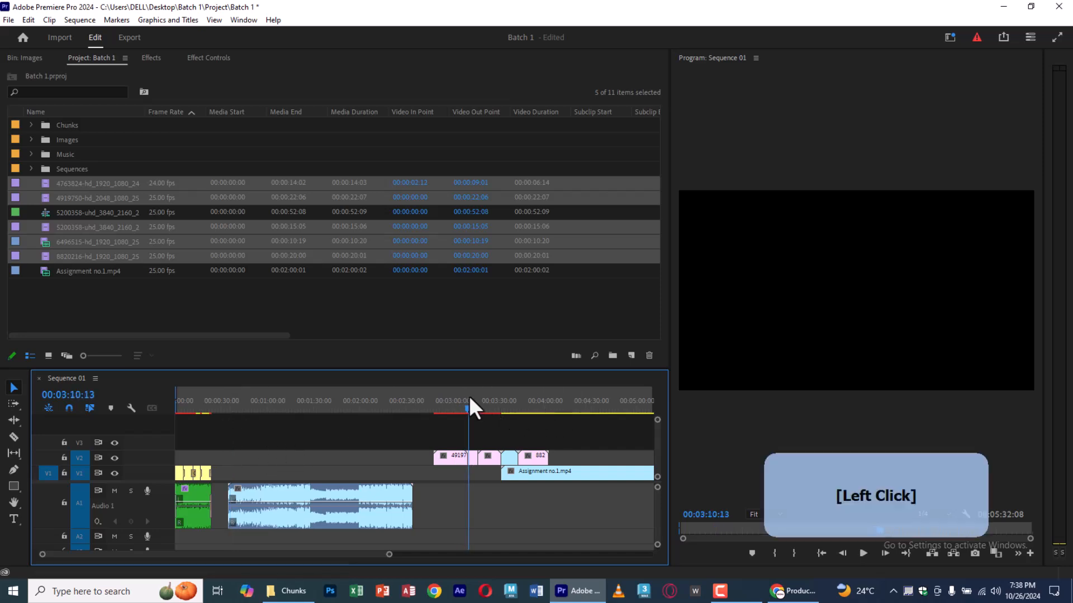
left_click_drag(469, 396, 470, 394)
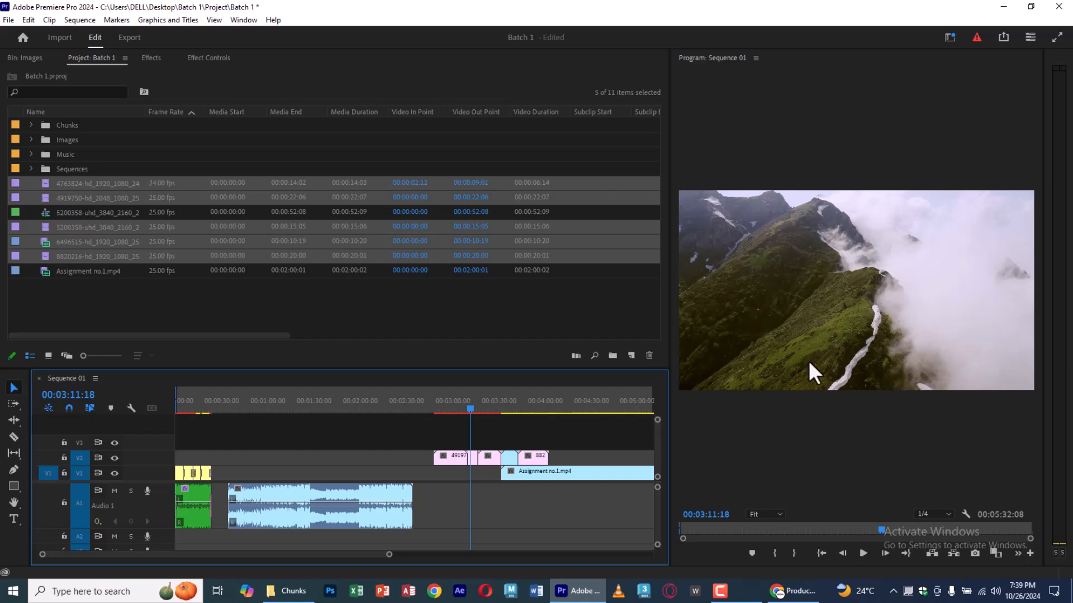
Move the 4763824 clip from the V2 footage to V1 above the Assignment no.1 audio, starting at about 00:00:55:08.
left_click_drag(472, 463, 229, 420)
left_click(230, 393)
key("=")
key("=")
key("=")
key("=")
left_click_drag(562, 472, 609, 478)
key("minus")
key("minus")
left_click_drag(458, 473, 581, 475)
left_click_drag(424, 477, 341, 476)
left_click(512, 389)
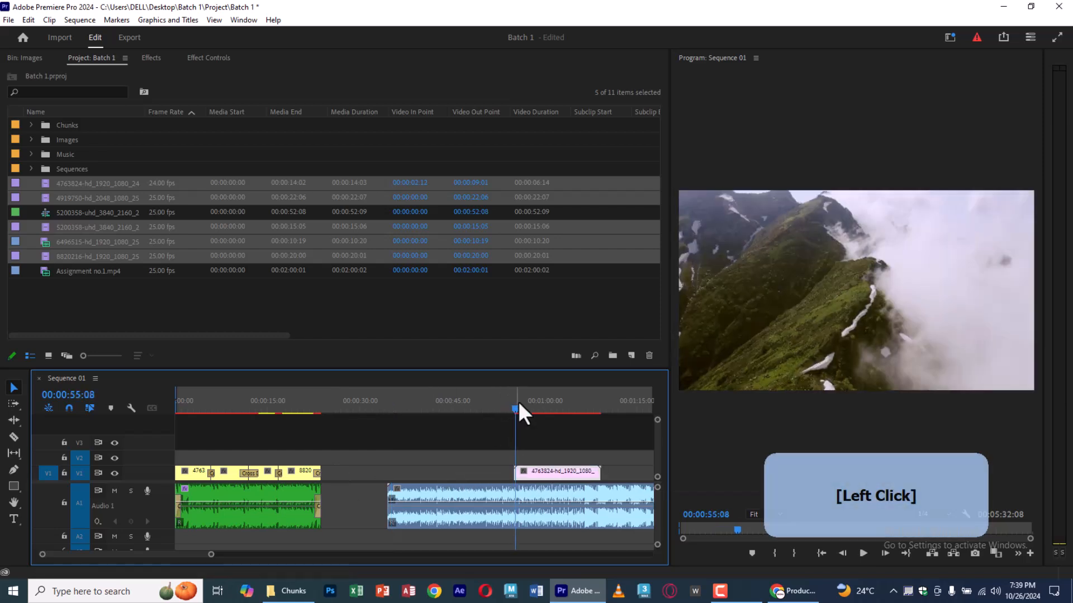
Shift the 4763824 clip on V1 slightly later, to just after 00:00:55:08.
key("equal")
key("equal")
left_click_drag(419, 474, 429, 475)
key("minus")
key("minus")
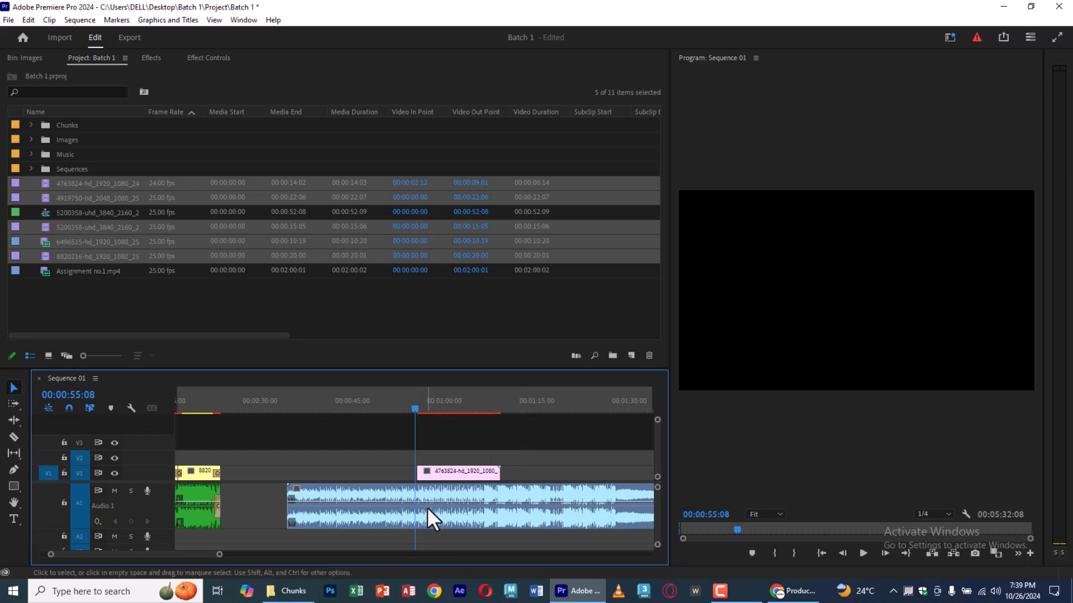
Move the 4763824 clip to the start of the Assignment no.1 audio at 00:00:34:14 and bring the playhead there.
left_click_drag(450, 475, 316, 479)
left_click(264, 394)
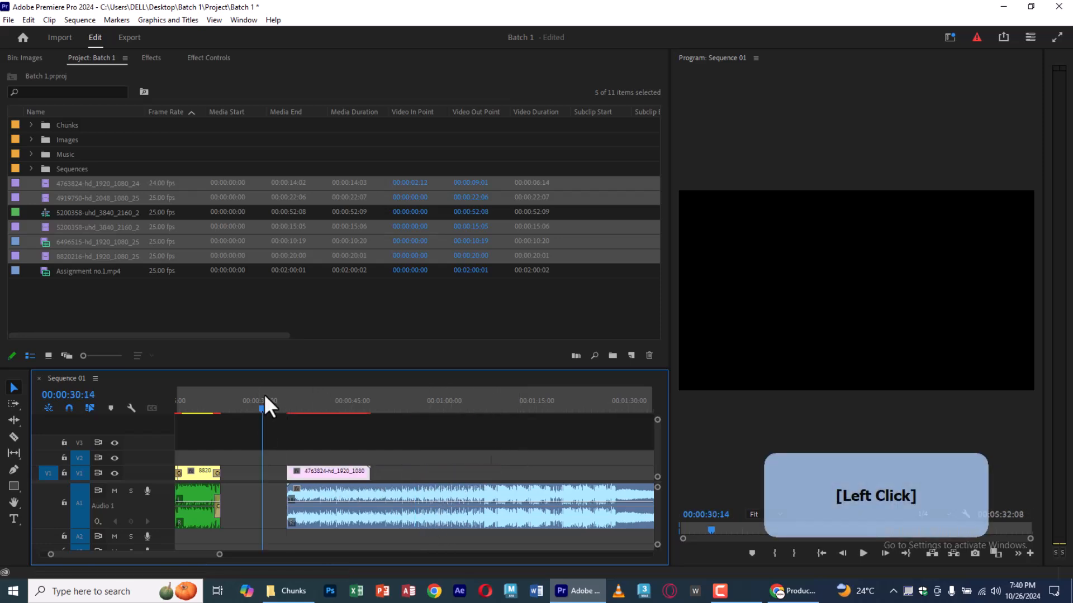
key("Down")
Add the default audio crossfade at the Assignment no.1 audio's start and a Cross Dissolve at the 4763824 clip's start, previewing both.
left_click(289, 517)
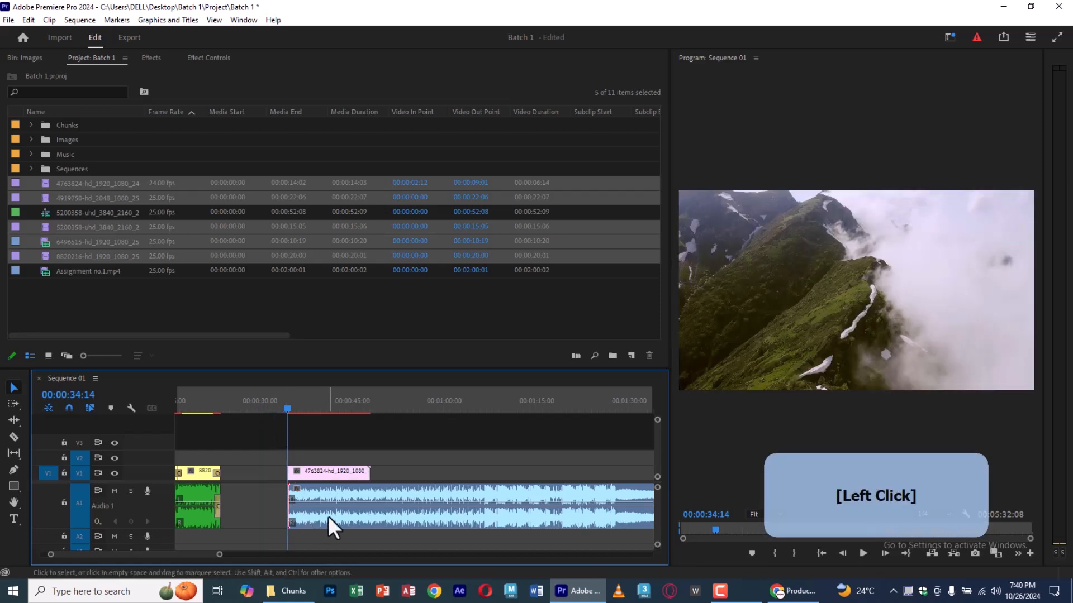
key("ctrl+shift+d")
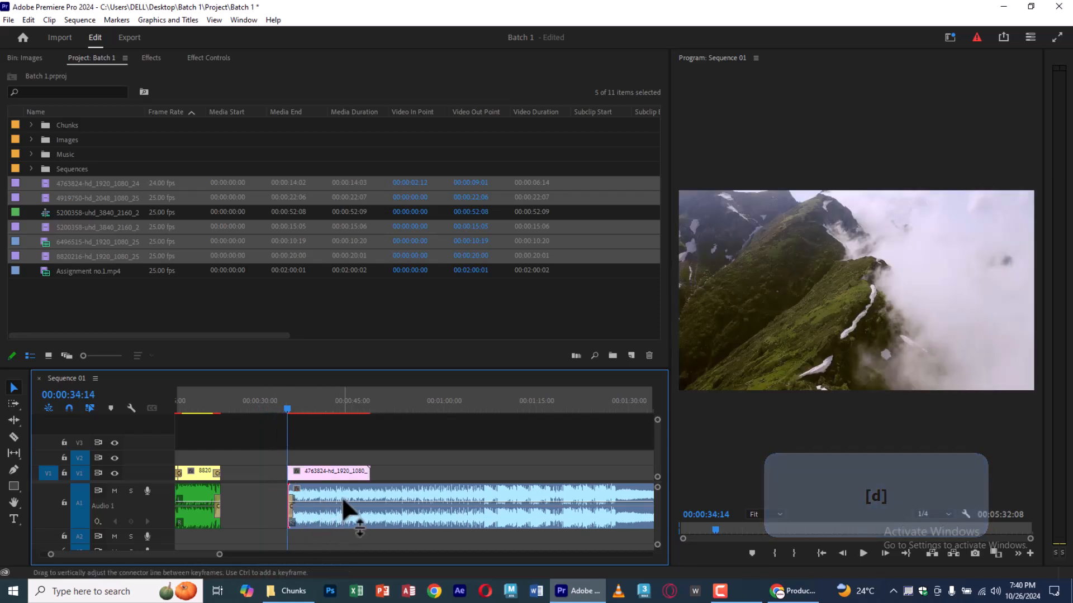
left_click(294, 468)
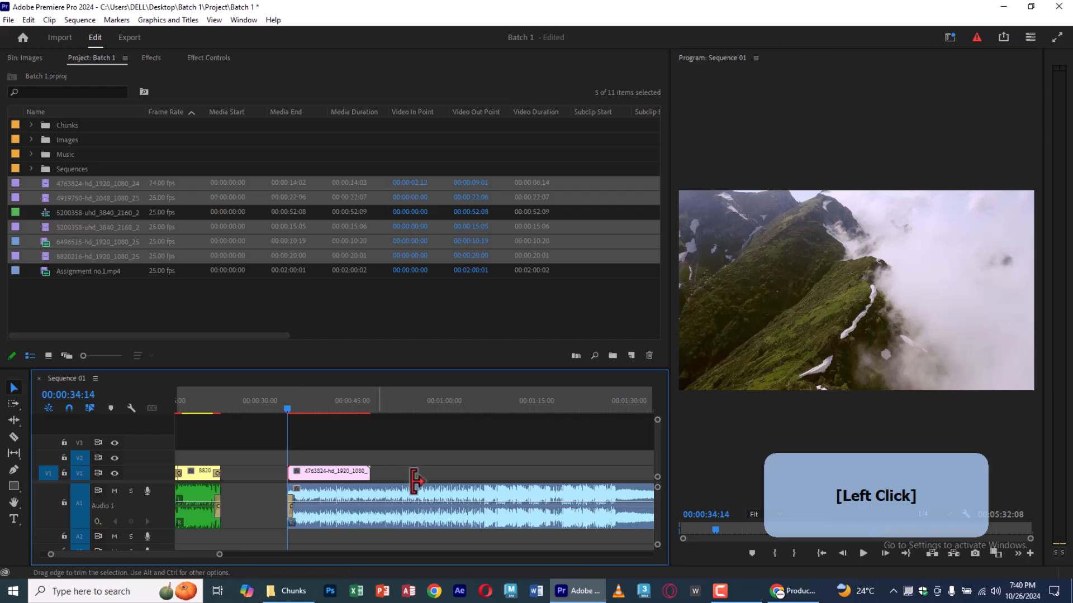
key("ctrl+d")
left_click(462, 456)
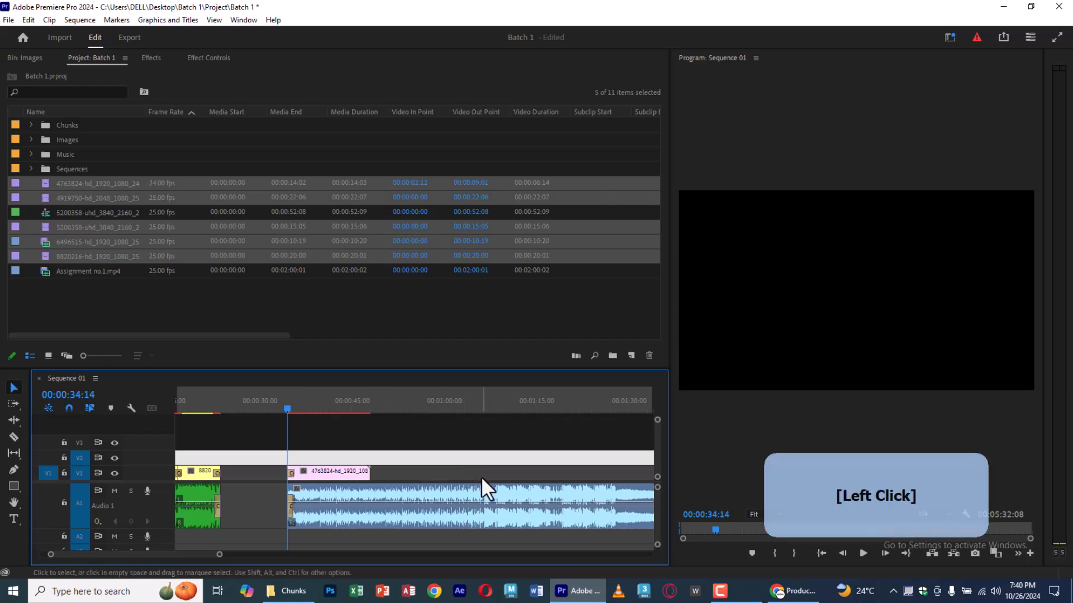
key("space")
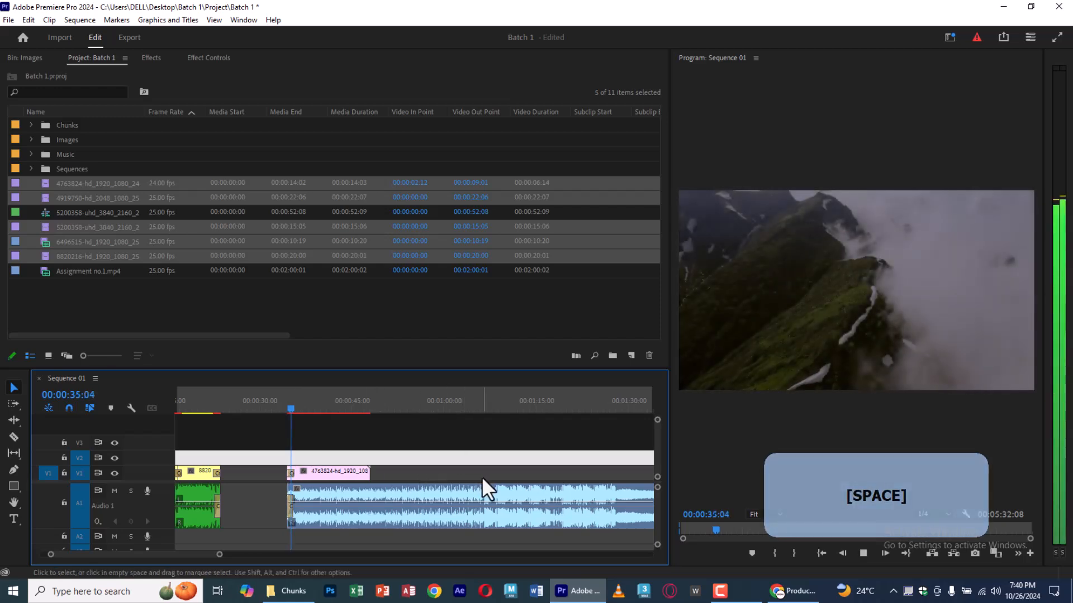
key("space")
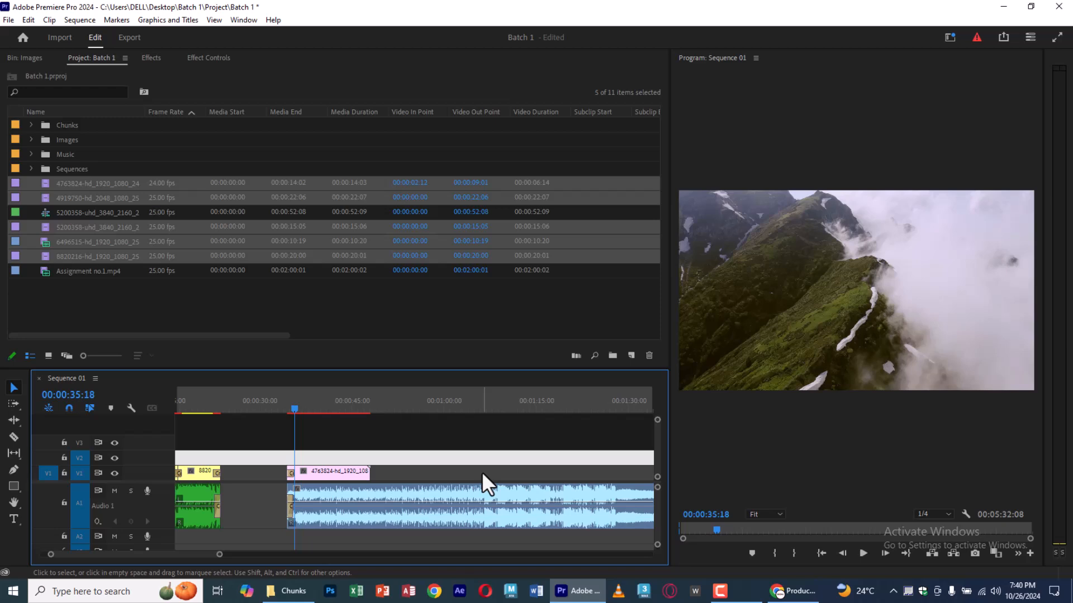
Lengthen the Cross Dissolve on the 4763824 clip to about 2.6 seconds and play the opening to about 00:00:40:19.
key("equal")
key("equal")
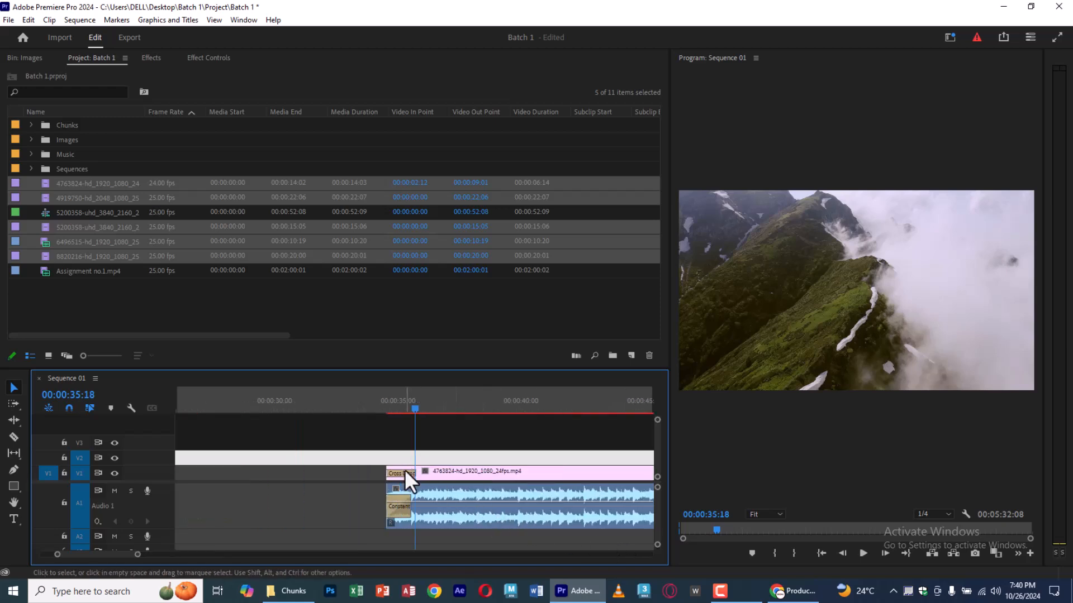
left_click(413, 473)
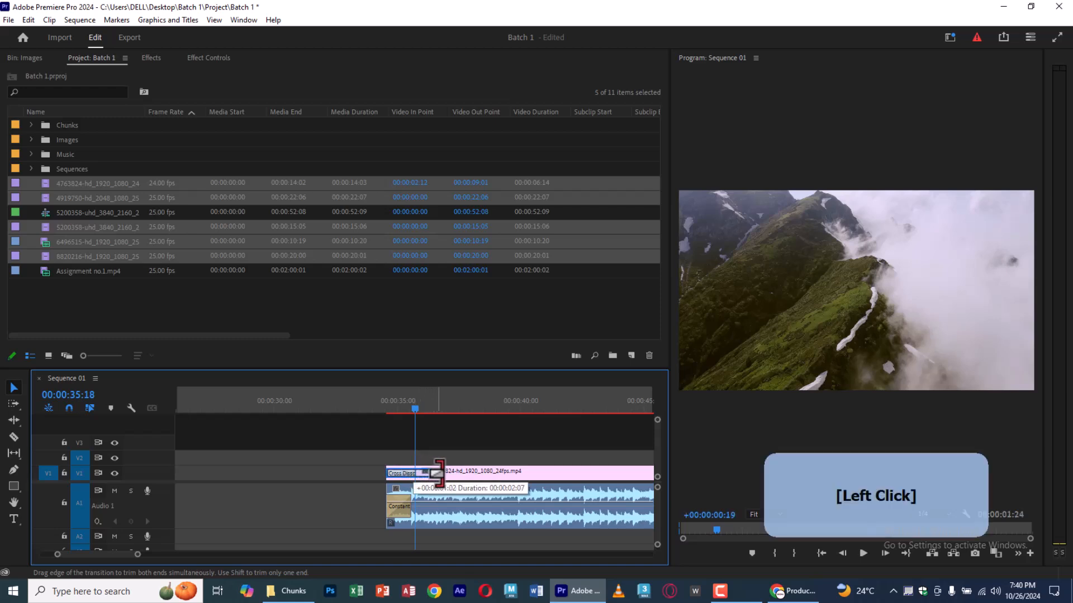
left_click(364, 404)
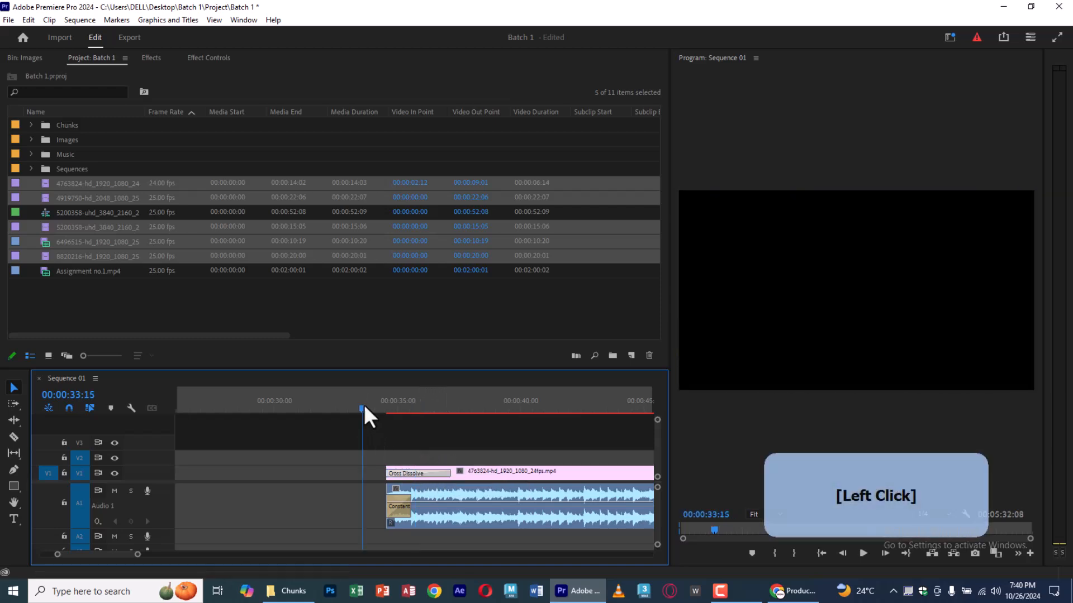
key("space")
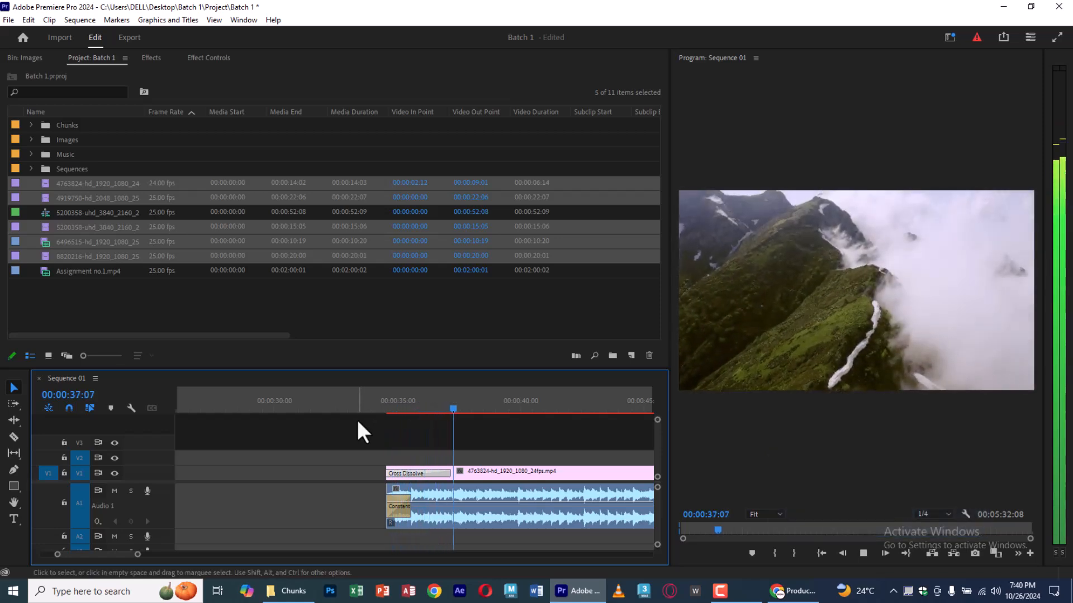
scroll(488, 468, "down", 1)
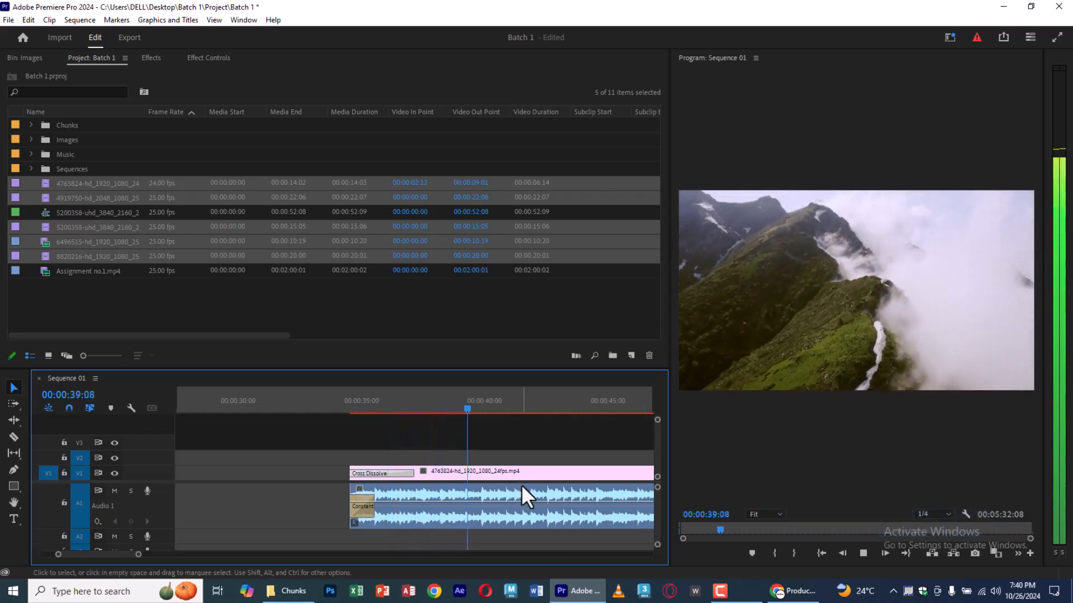
key("space")
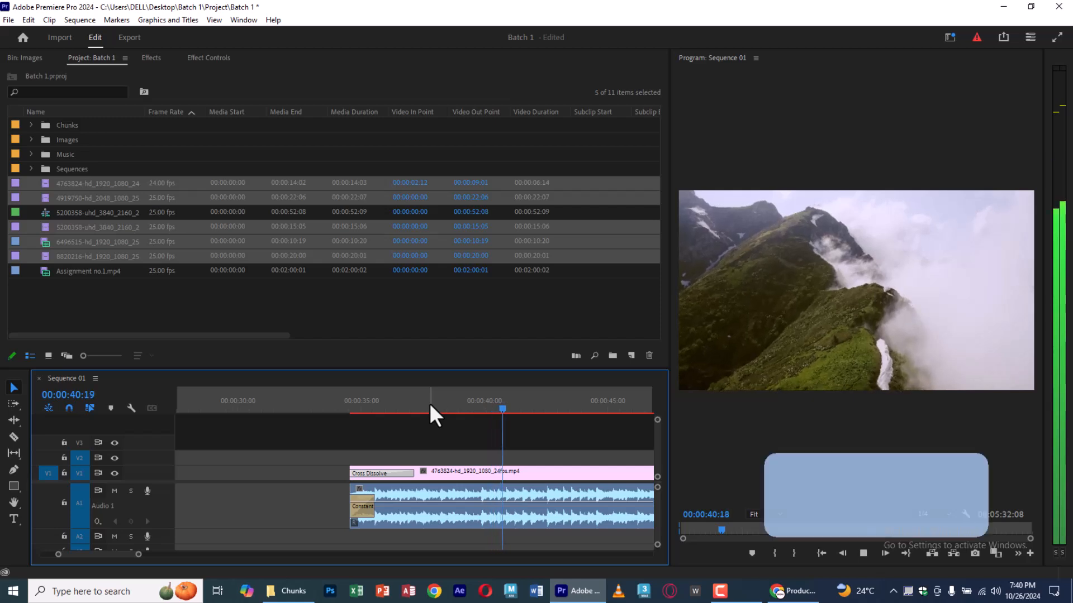
key("space")
Cut the 4763824 clip at about 00:00:39:21 and delete the part after the cut.
key("c")
left_click(480, 472)
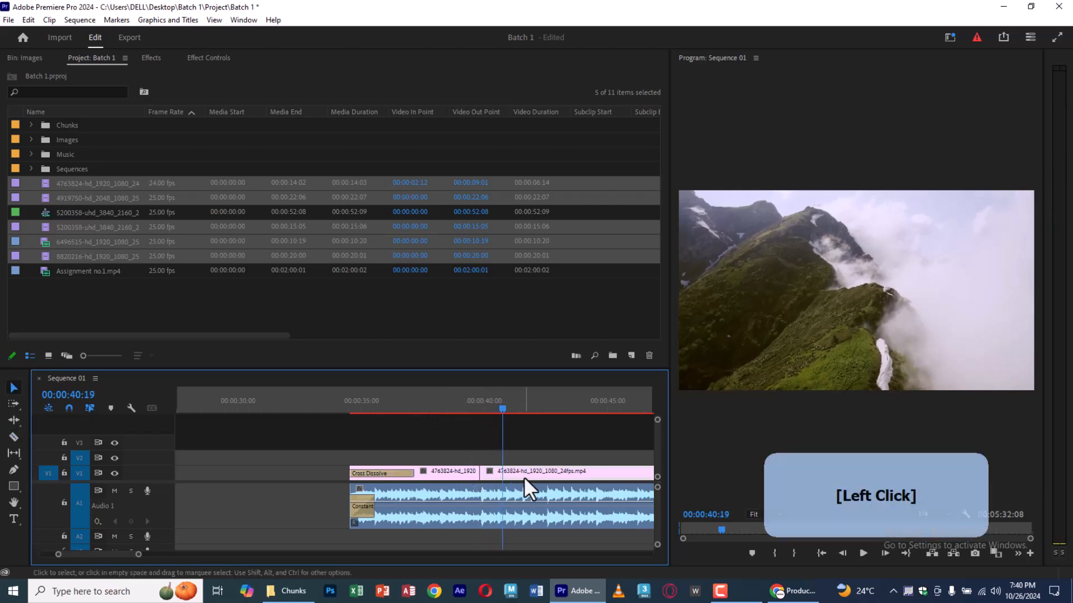
key("Delete")
Check the shortened 4763824 clip's speed and duration settings without changing them.
left_click(464, 474)
right_click(464, 473)
left_click(545, 360)
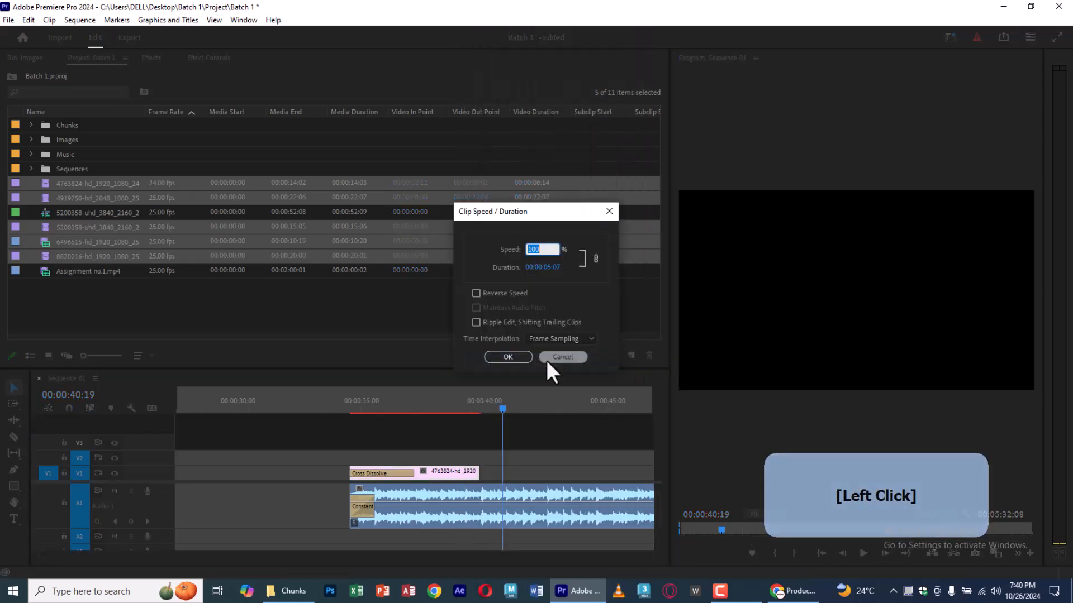
left_click(553, 357)
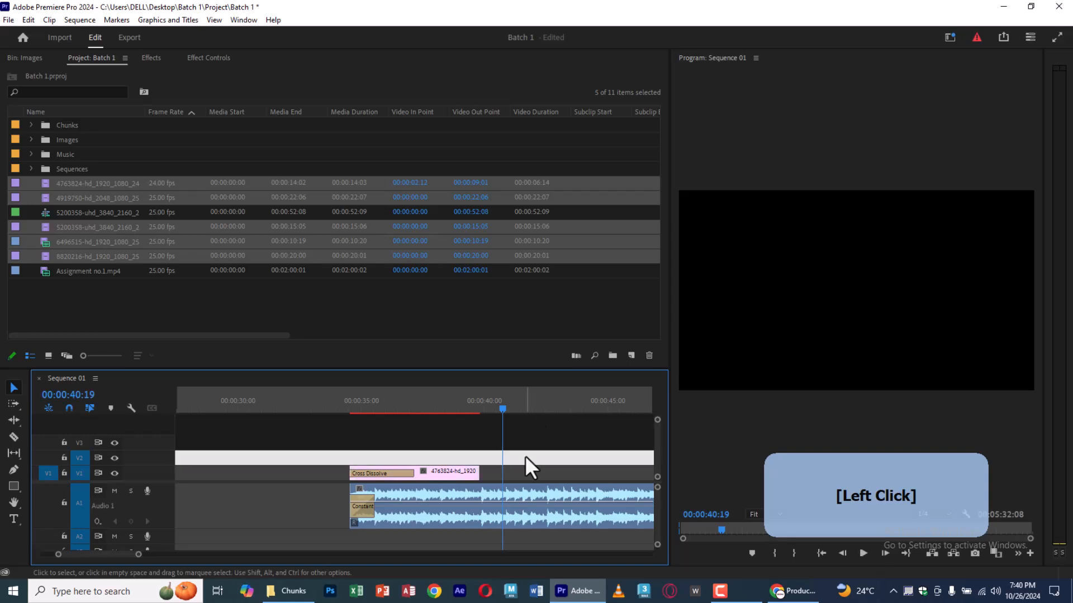
scroll(522, 460, "down", 5, "alt")
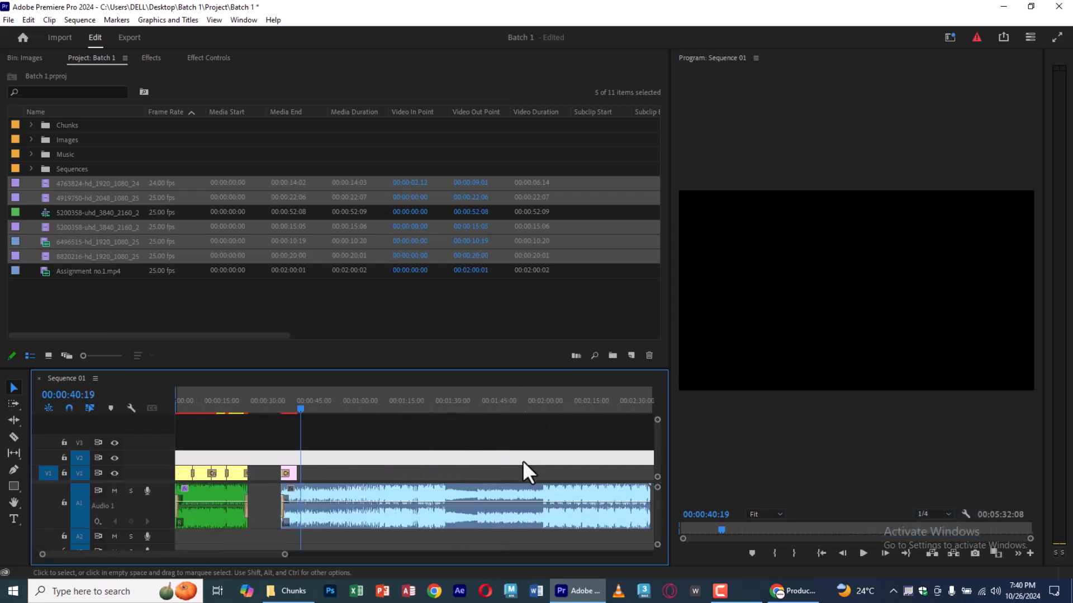
Trim both ends of the 4919750 clip on V2, leaving about 18 seconds.
scroll(521, 461, "down", 3)
mouse_move(447, 399)
left_mouse_down()
mouse_move(467, 393)
mouse_move(447, 396)
left_mouse_up()
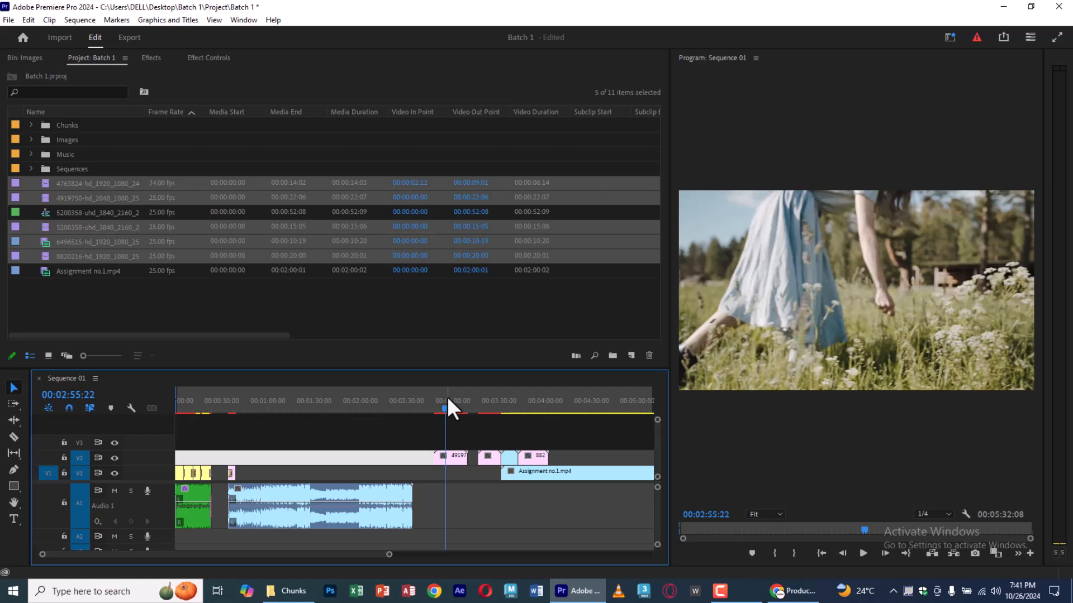
key("=")
key("=")
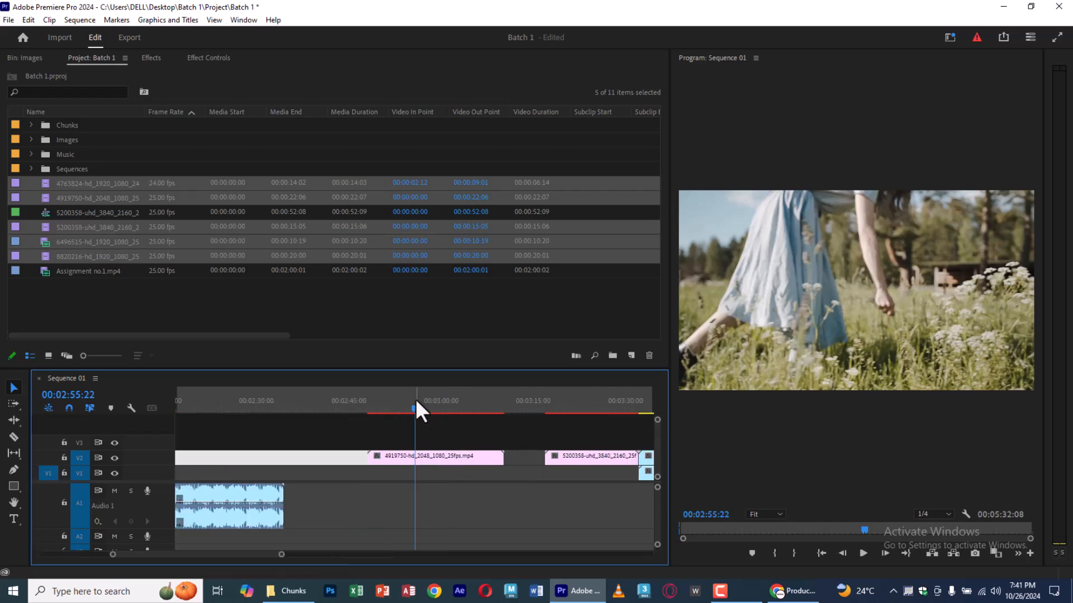
left_click(396, 405)
left_click_drag(368, 457, 384, 460)
left_click_drag(501, 460, 486, 471)
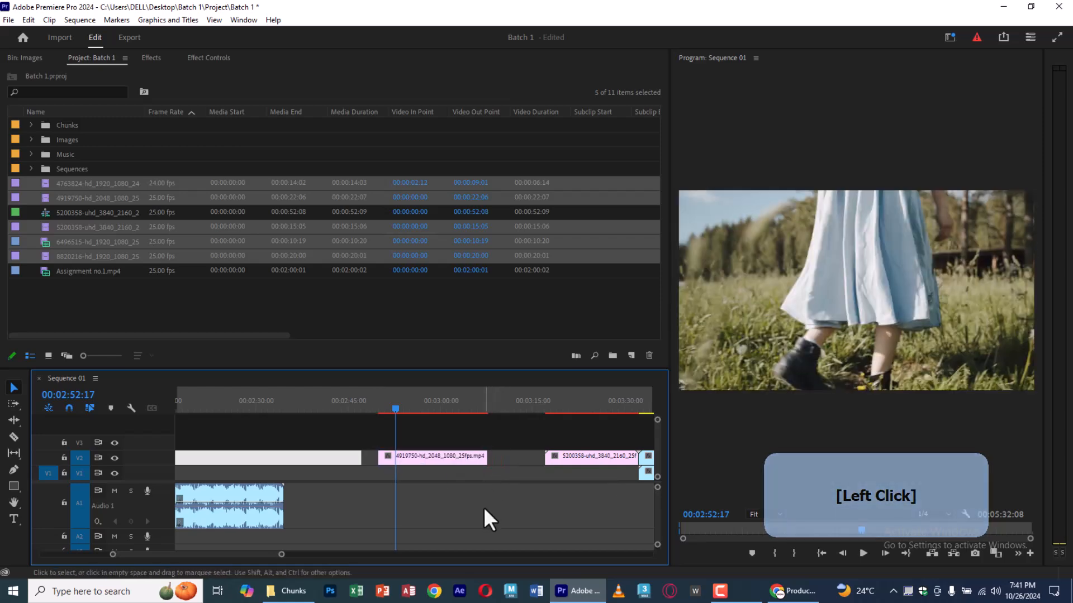
Move the trimmed 4919750 clip from V2 to V1, above the Assignment no.1 audio at about 00:00:45:00.
key("minus")
key("minus")
left_click_drag(418, 459, 229, 475)
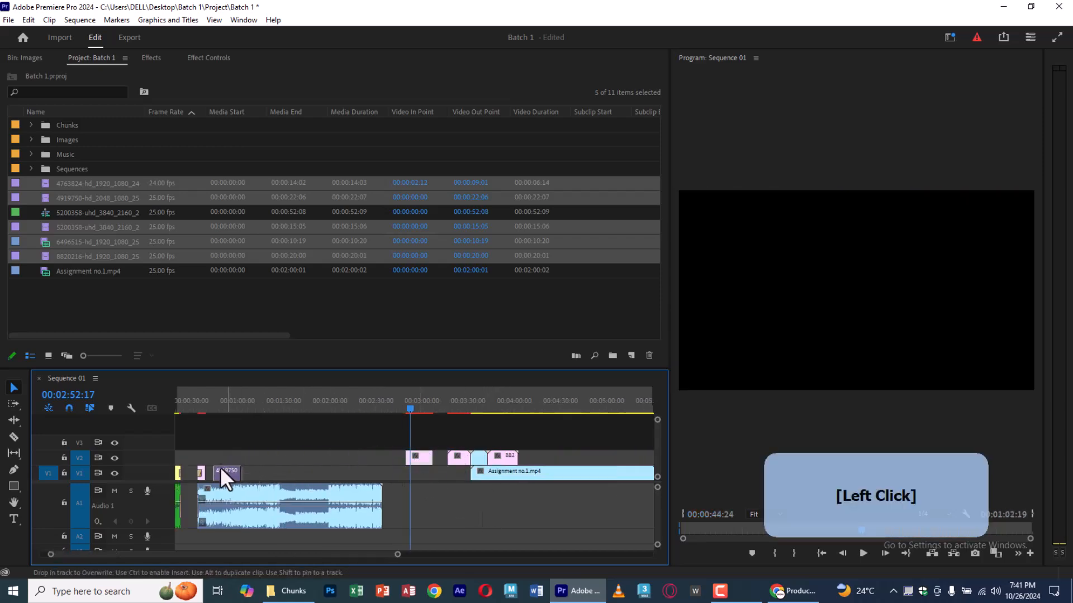
left_click(214, 397)
key("equal")
key("equal")
key("equal")
left_click(495, 403)
key("minus")
scroll(503, 447, "down", 2)
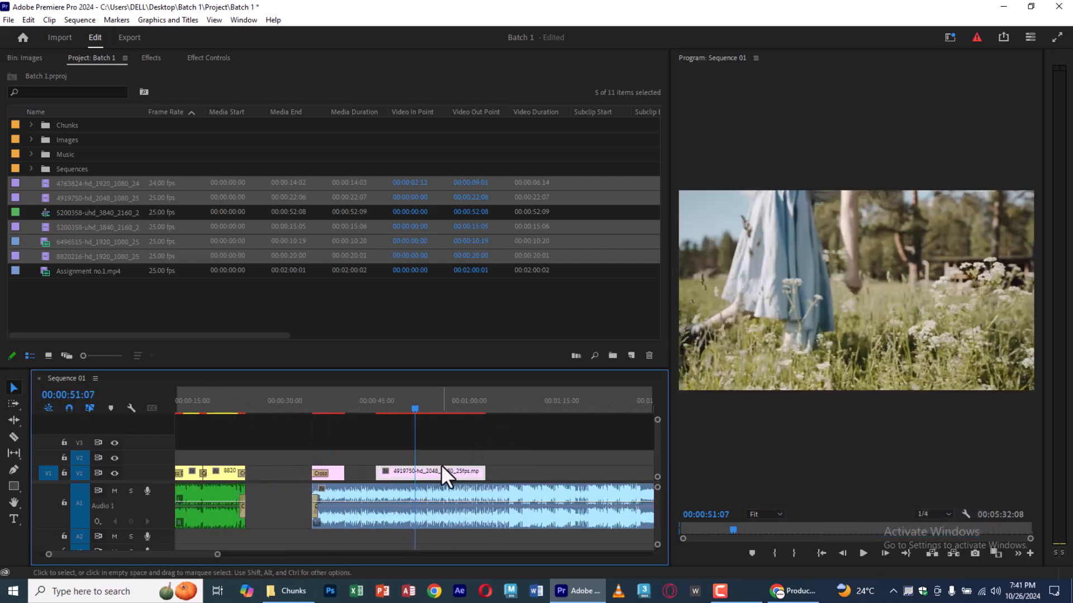
Set the 4919750 clip's speed to 50% and play part of it.
right_click(422, 468)
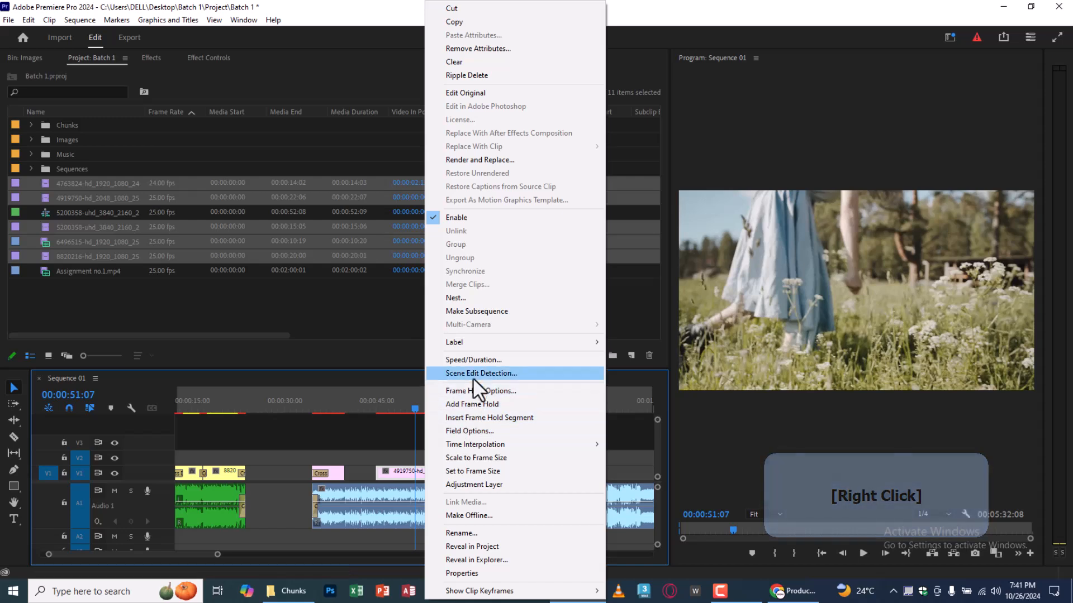
left_click(474, 361)
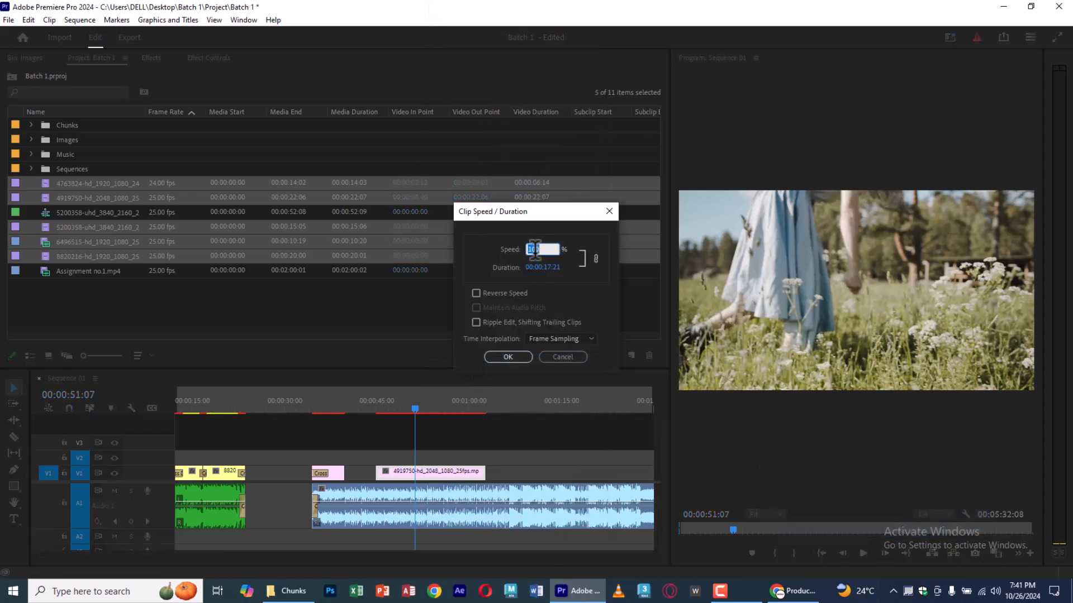
type("50")
left_click(509, 356)
key("space")
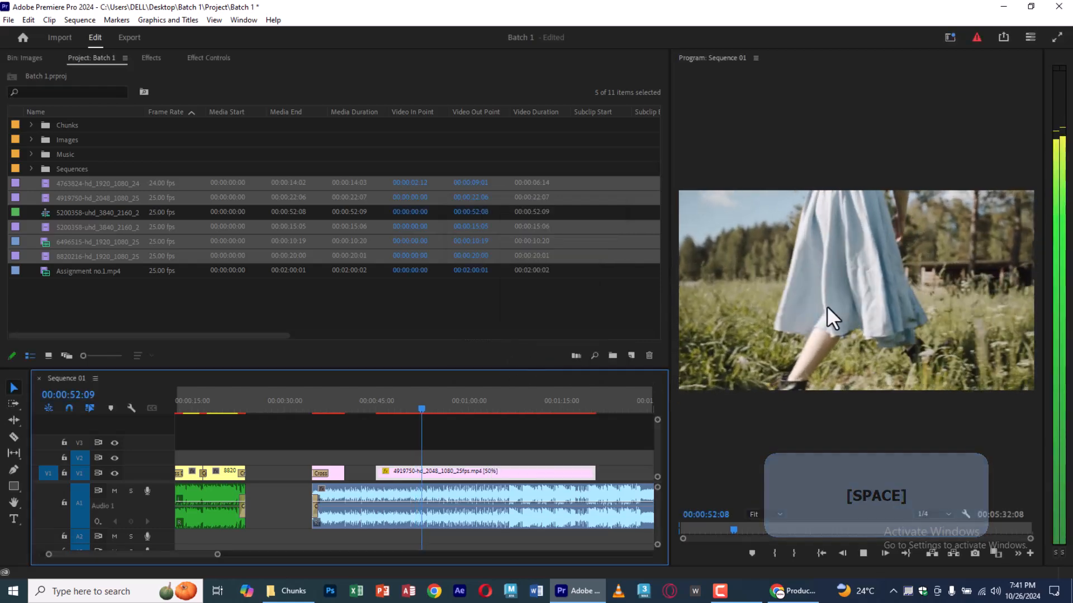
key("space")
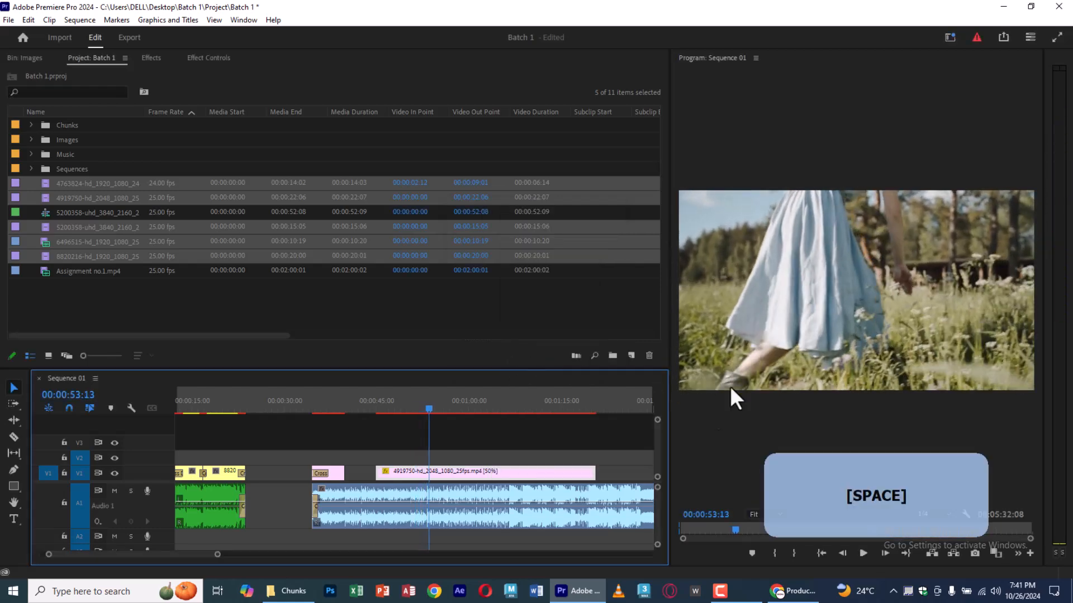
Change the 4919750 clip's speed to 300% and preview it from about 00:00:46:05.
right_click(558, 468)
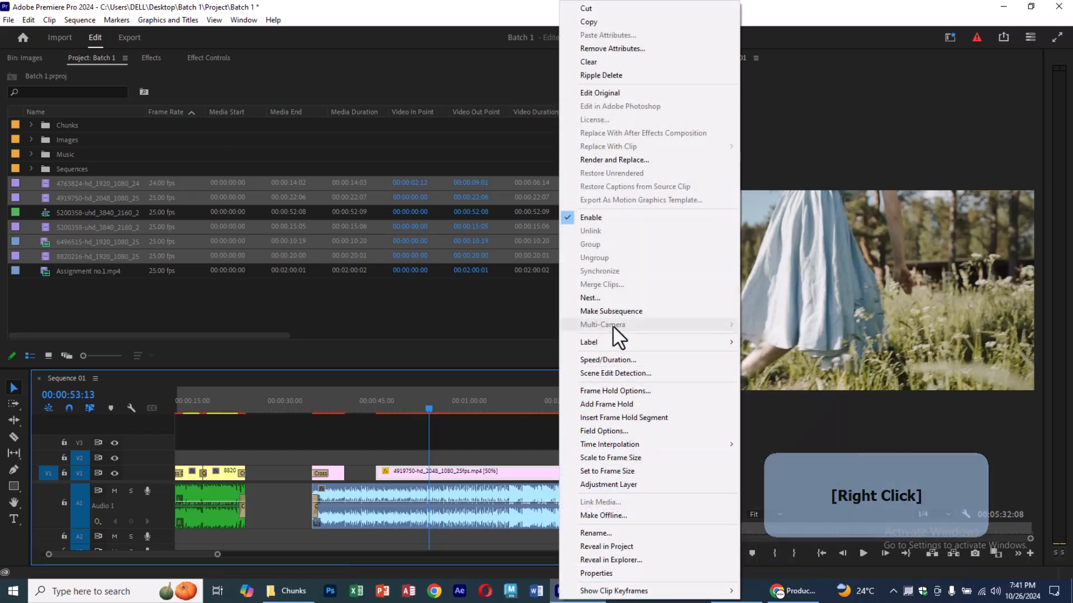
left_click(611, 360)
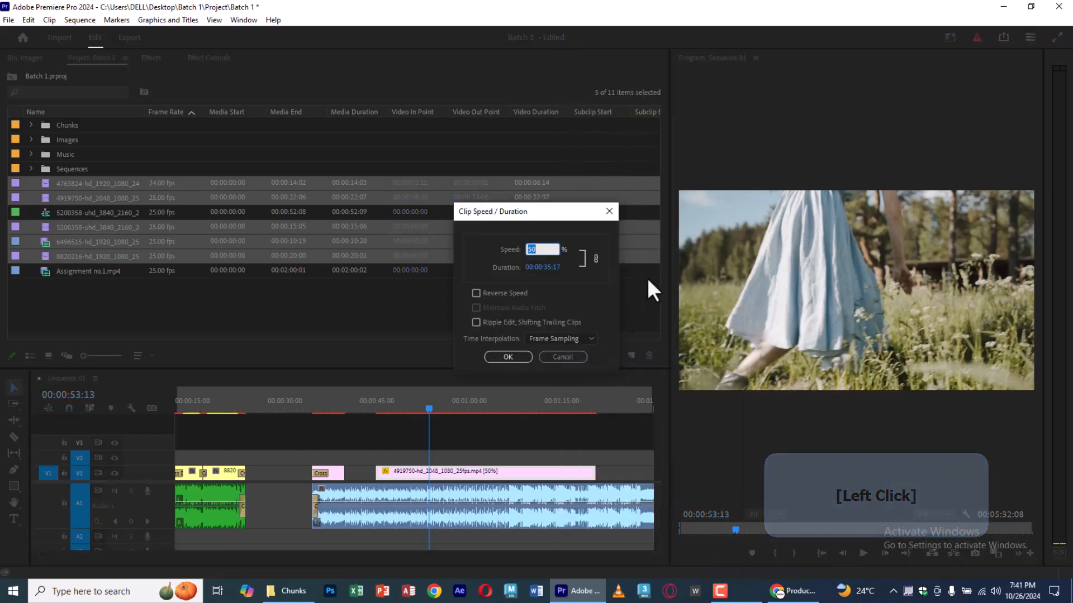
type("200")
key("BackSpace")
key("BackSpace")
key("BackSpace")
type("300")
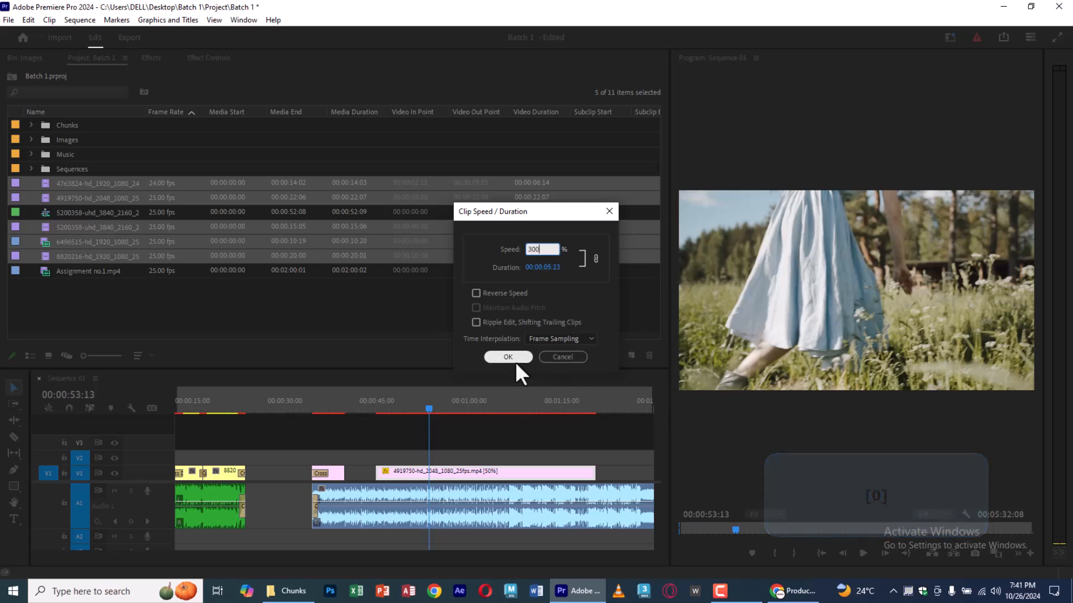
left_click(508, 357)
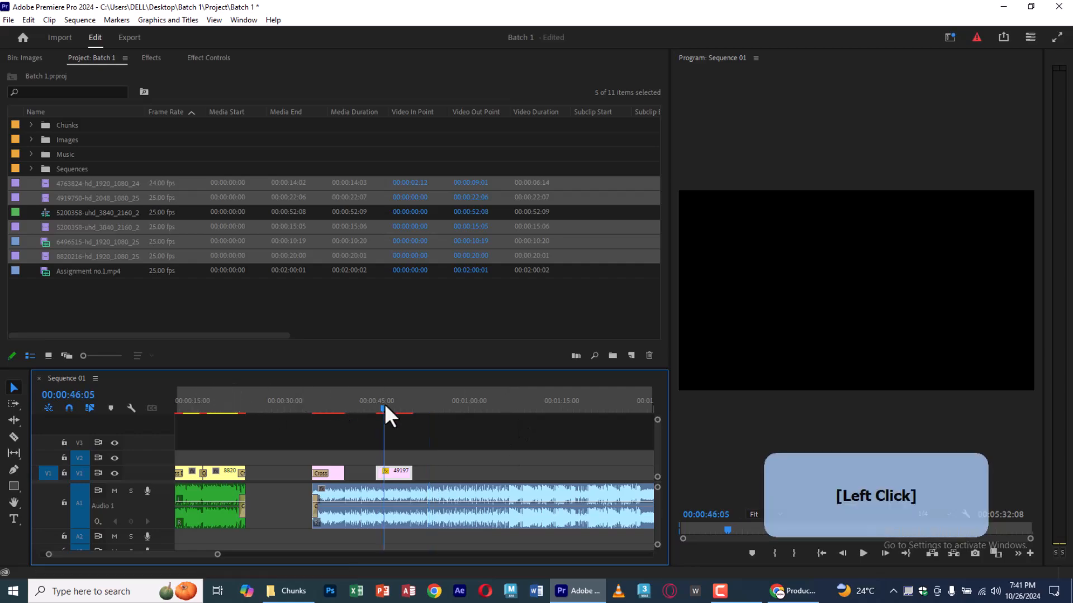
key("space")
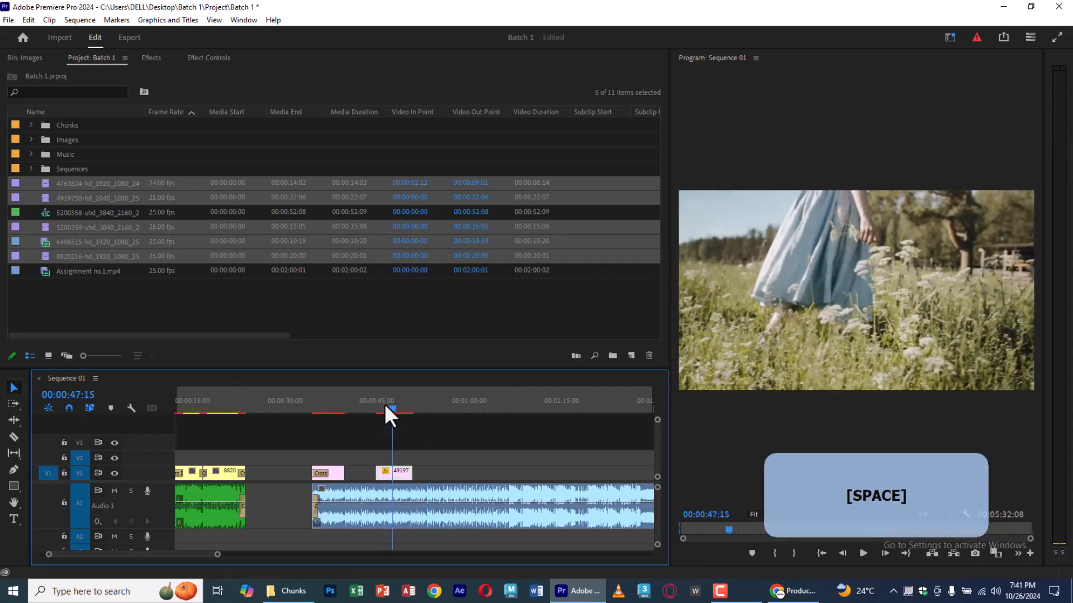
Restore the 4919750 clip's normal speed and place it directly after the 4763824 clip on V1.
right_click(397, 474)
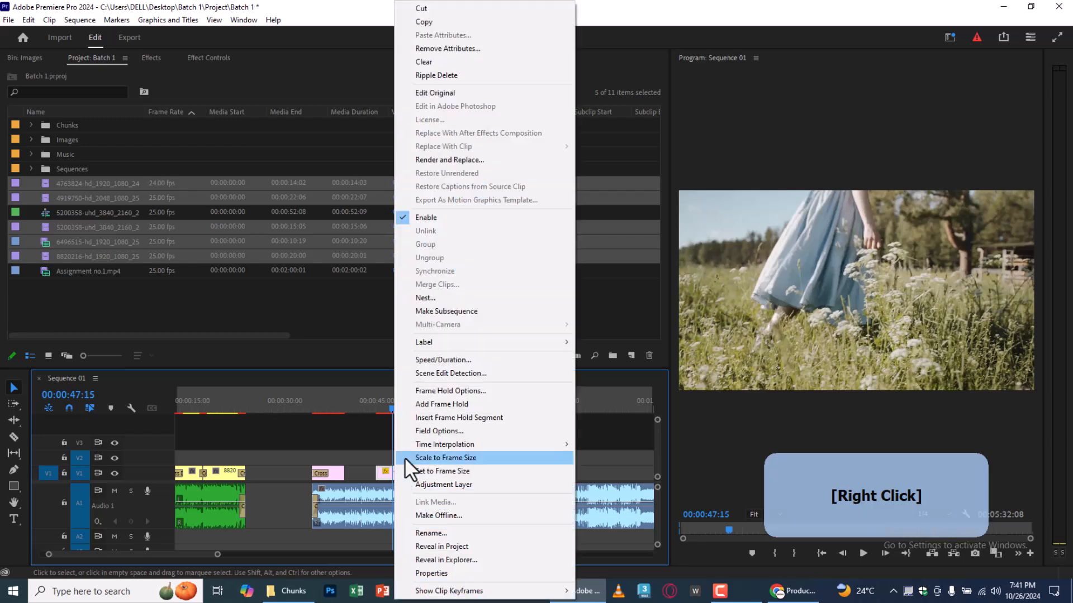
left_click(447, 360)
type("50")
key("Return")
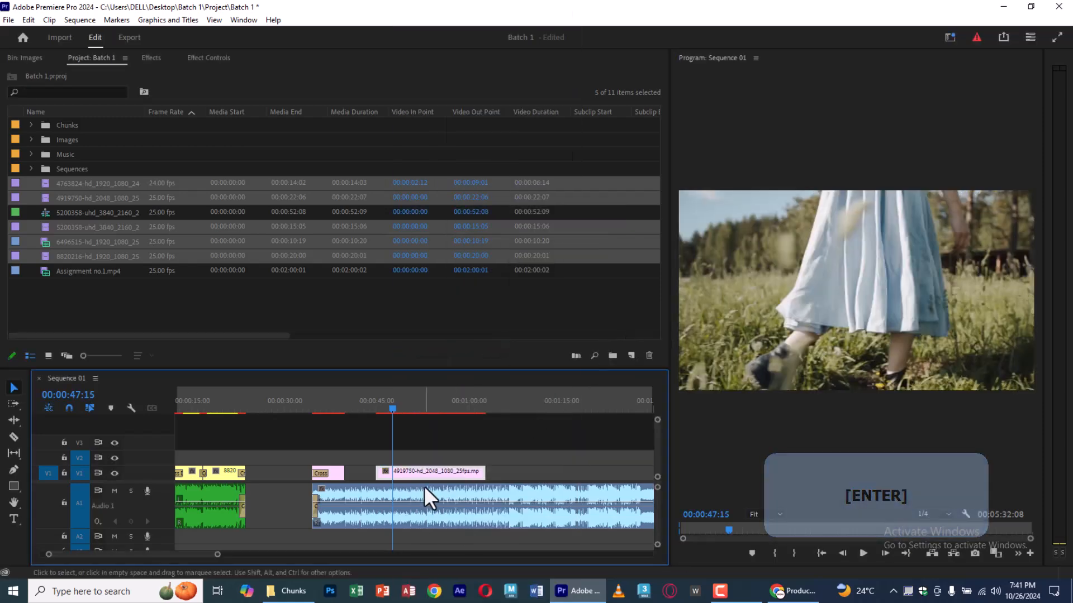
left_click(420, 485)
left_click_drag(400, 481, 401, 482)
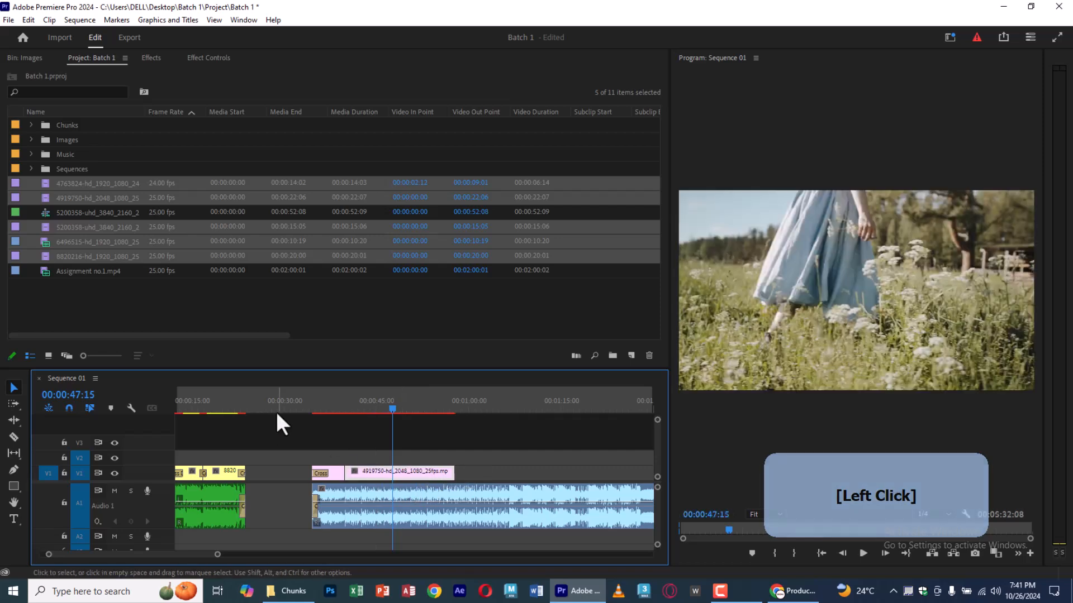
Play the opening from before the 4763824 clip into the 4919750 clip, to about 00:00:42:09.
left_click(299, 402)
key("space")
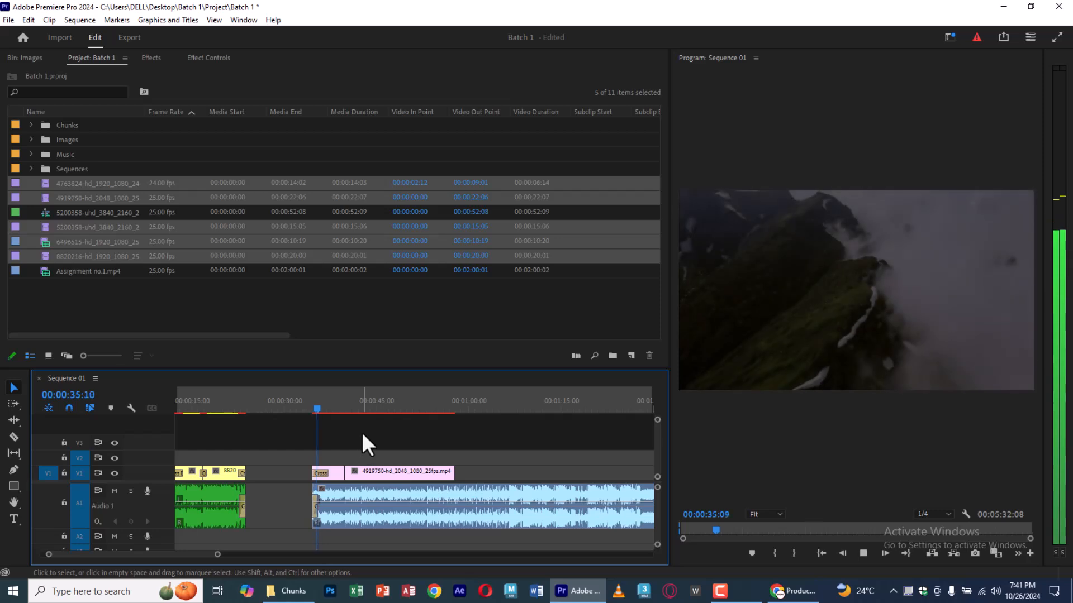
key("equal")
key("equal")
scroll(539, 454, "down", 1)
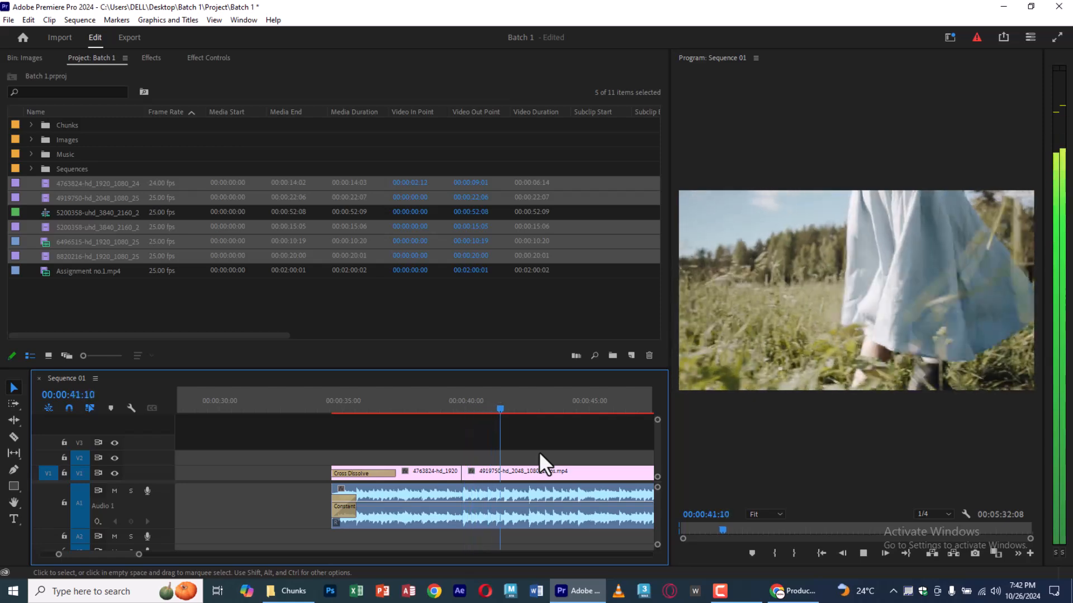
key("space")
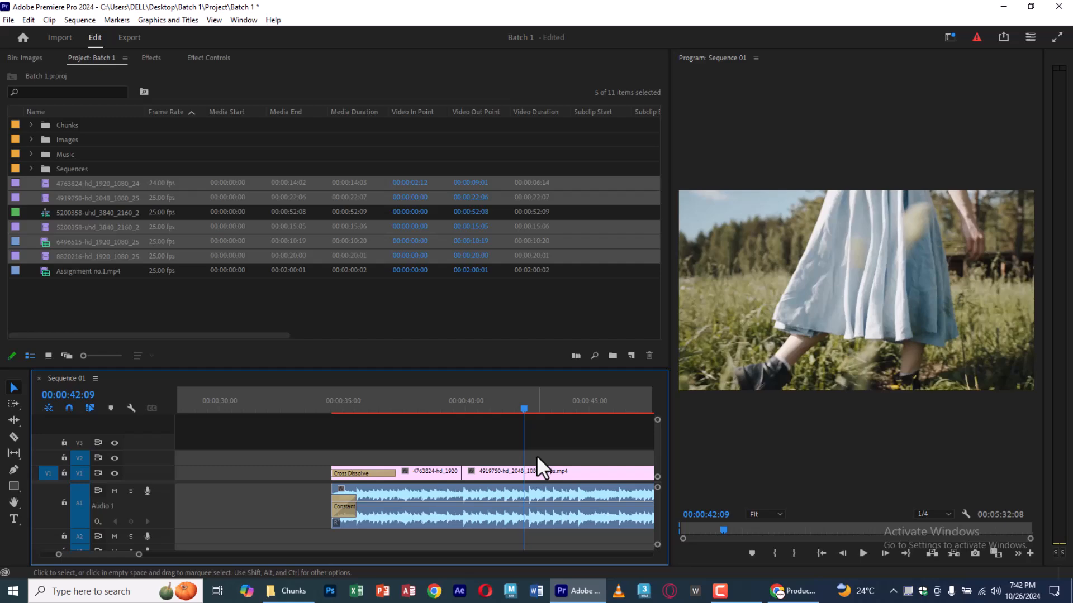
Replay the music's change point, cut the 4919750 clip at about 00:00:42:12 and delete the part after the cut.
left_click(508, 411)
key("space")
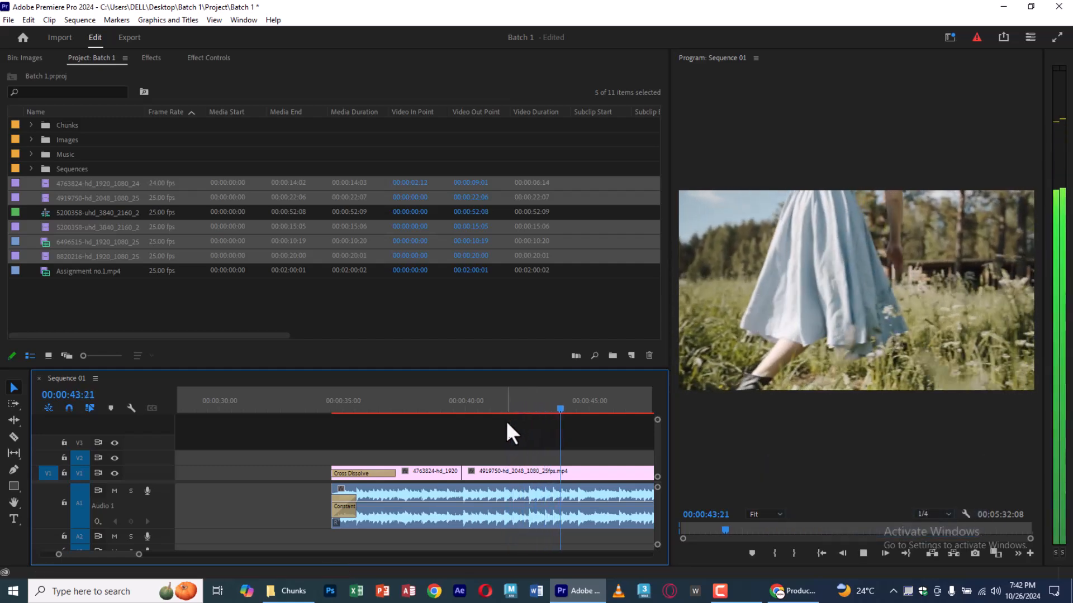
key("space")
left_click(528, 411)
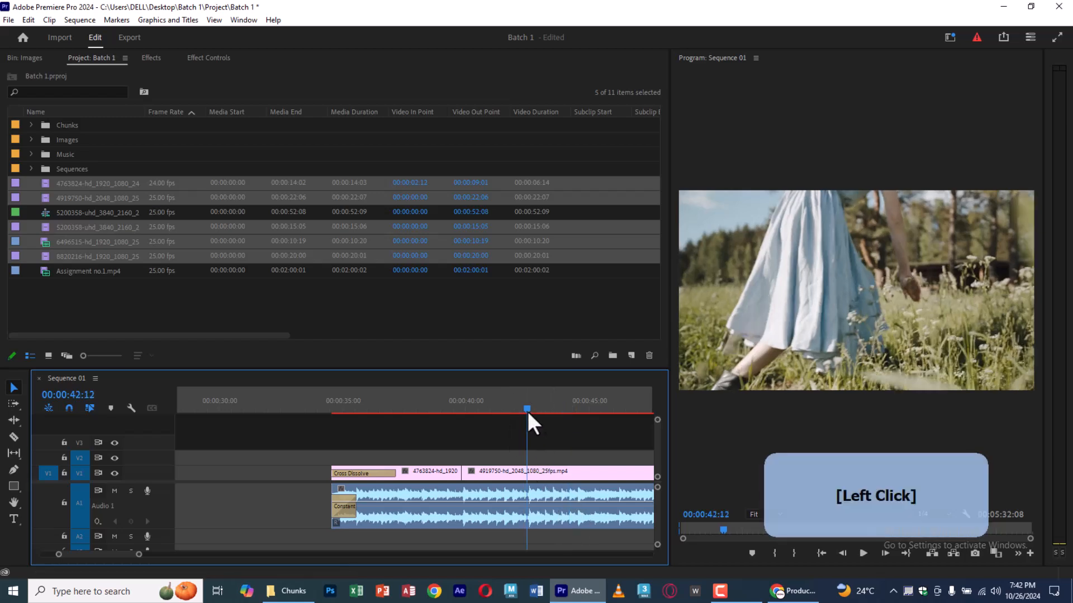
key("c")
left_click(550, 475)
key("Delete")
left_click(563, 461)
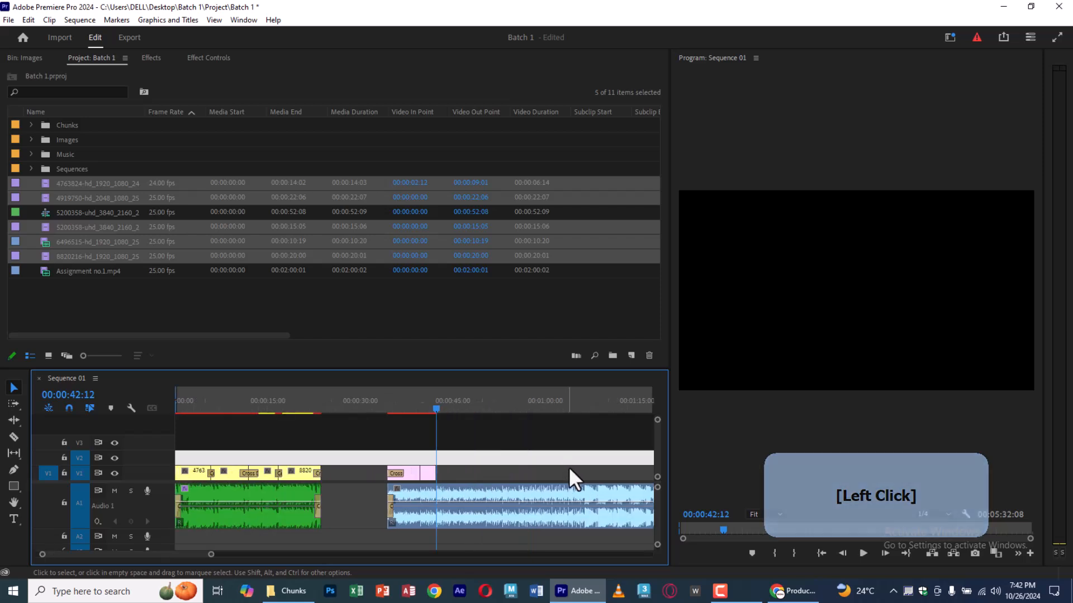
Move the 5200358 clip from V2 to V1, trim its start slightly, and place it directly after the 4919750 clip.
scroll(569, 467, "down", 2)
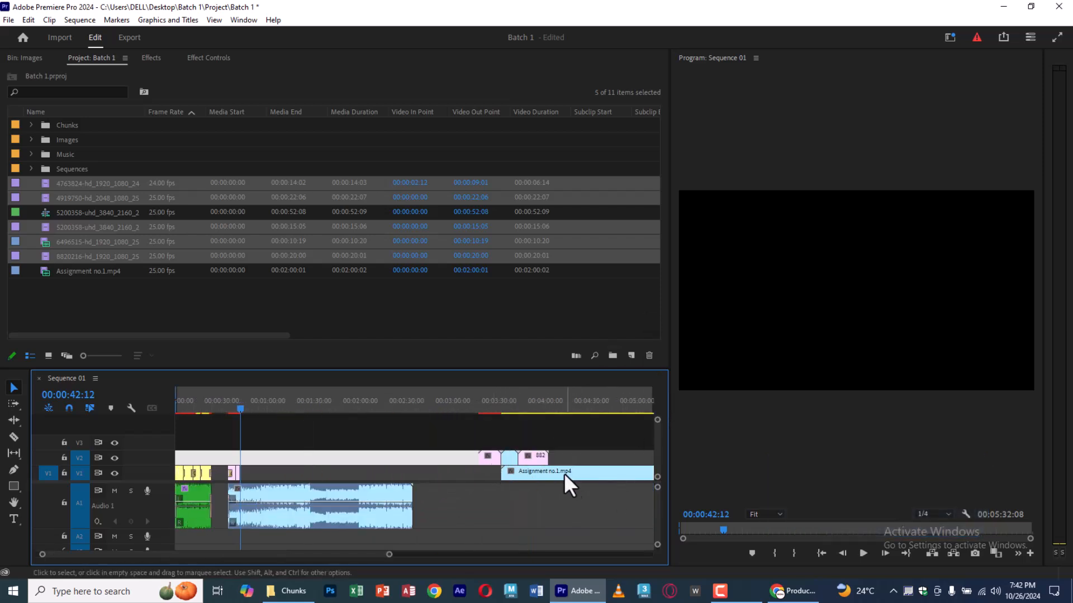
left_click_drag(494, 462, 269, 472)
scroll(269, 472, "up", 4)
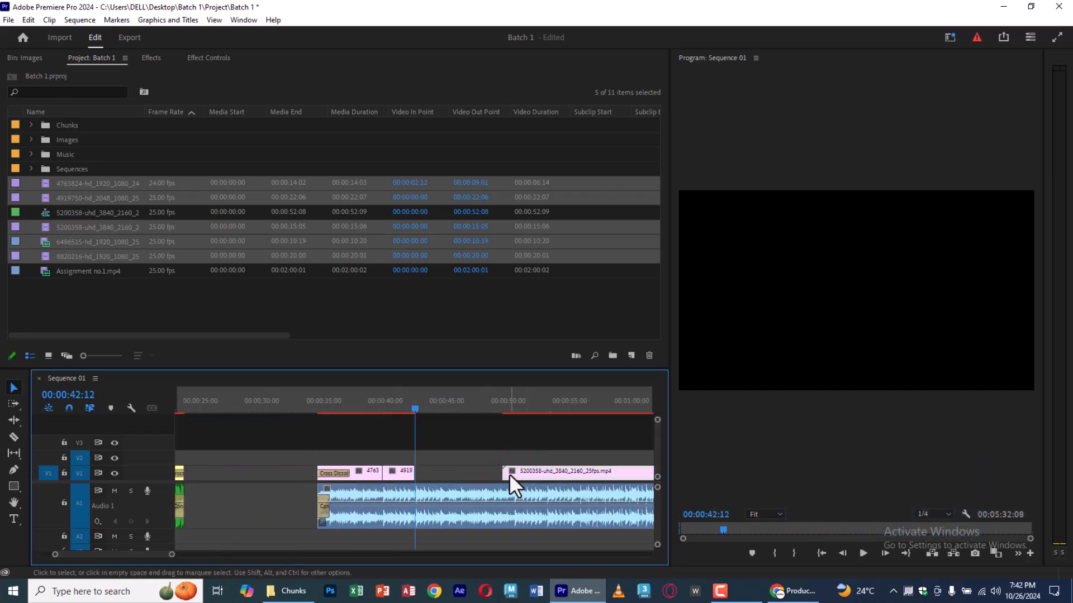
left_click_drag(522, 472, 518, 473)
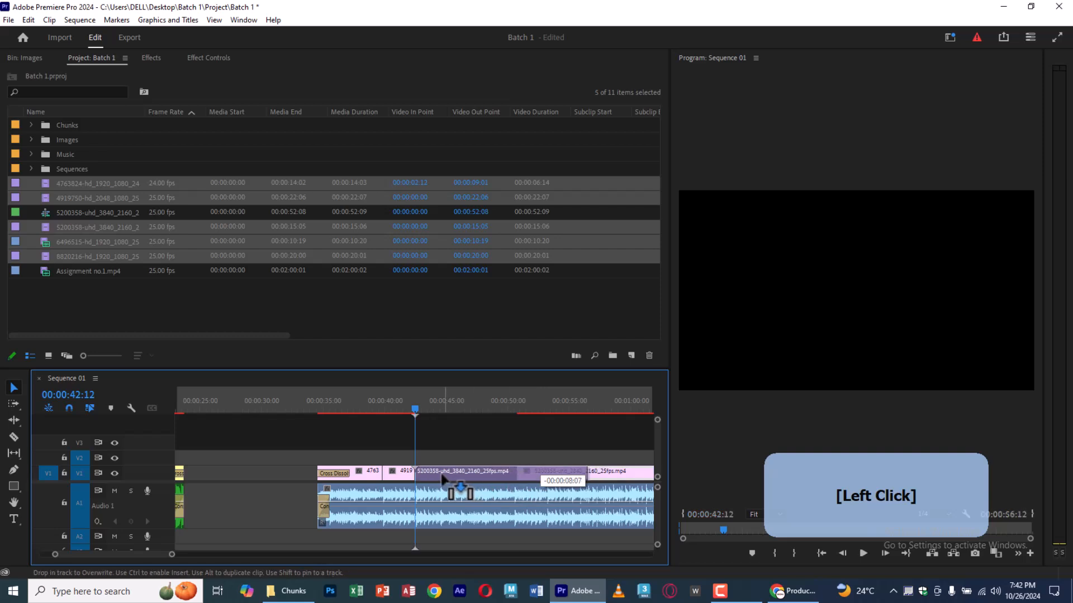
left_click_drag(442, 475, 441, 474)
Play across the join between the 4919750 and 5200358 clips, from about 00:00:41:16 to 00:00:44:05.
key("=")
left_click(396, 390)
key("b")
left_click(396, 389)
key("v")
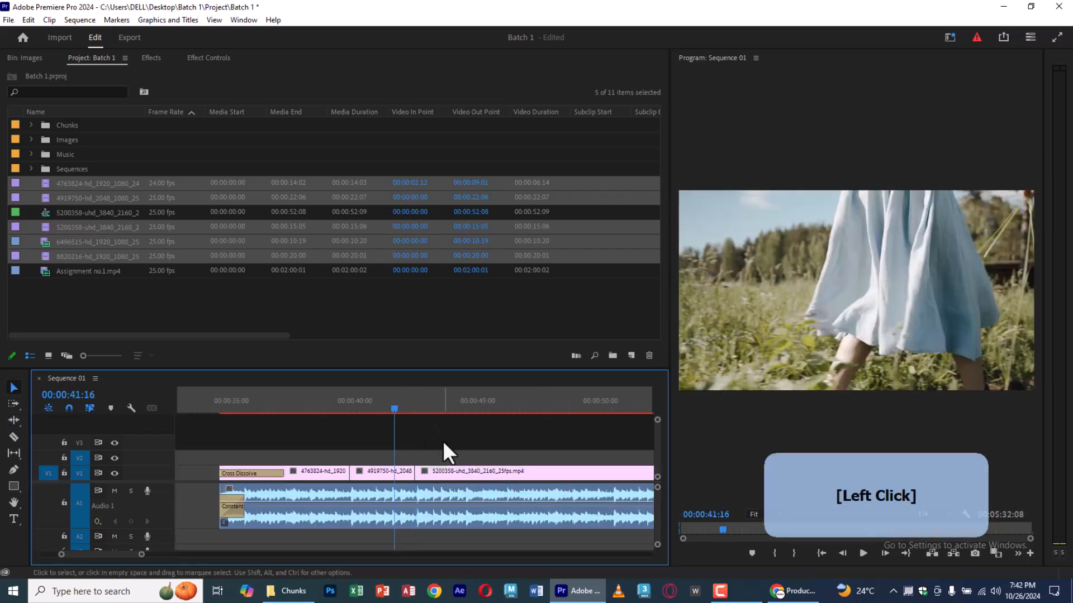
key("space")
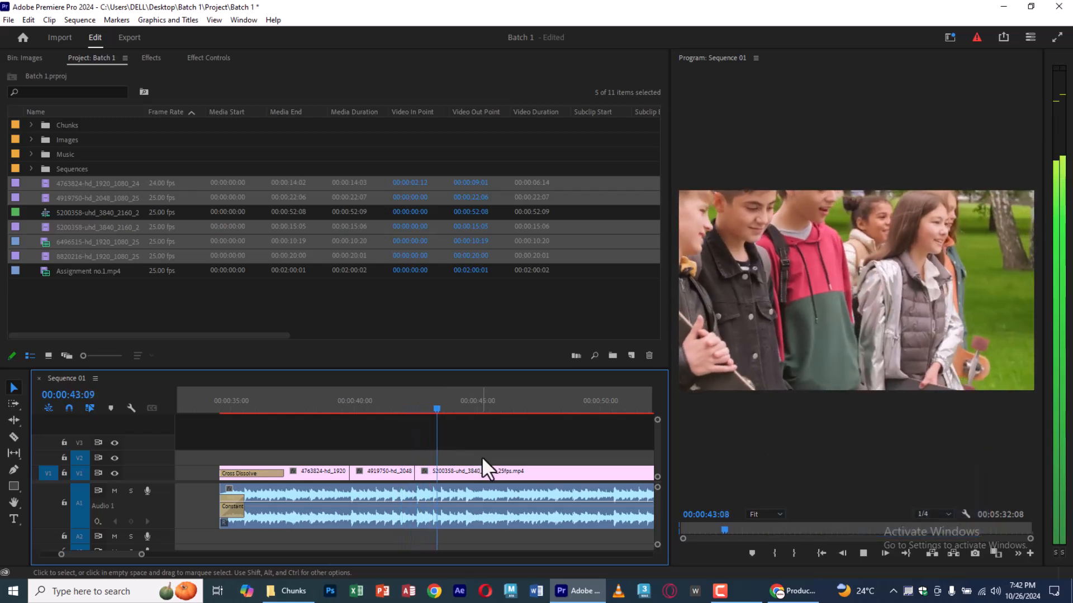
key("space")
Apply Scale to Frame Size to the 5200358 clip on V1.
left_click(482, 471)
right_click(481, 471)
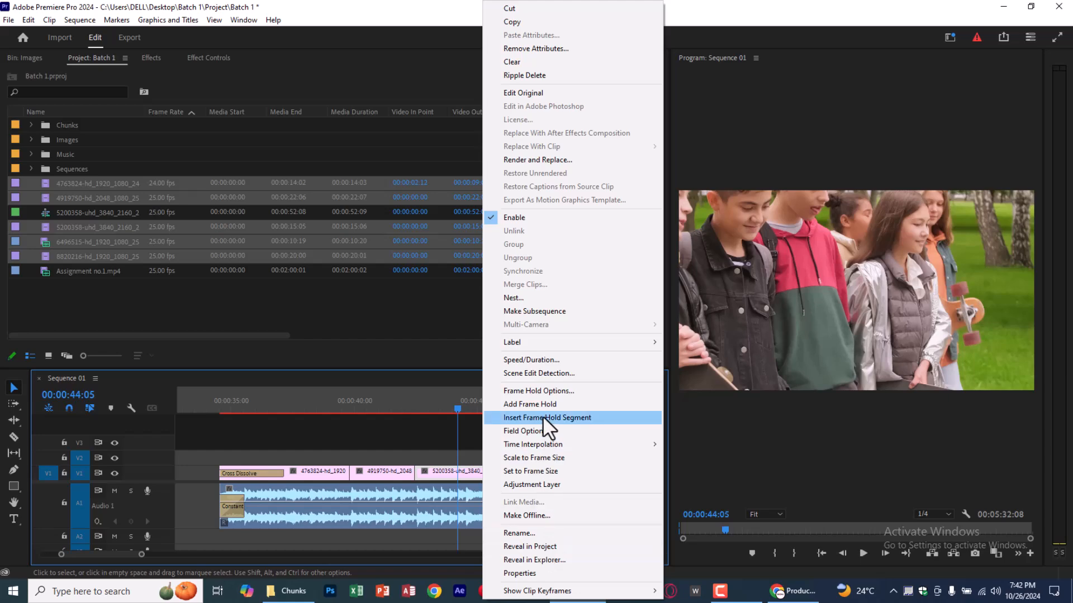
left_click(539, 454)
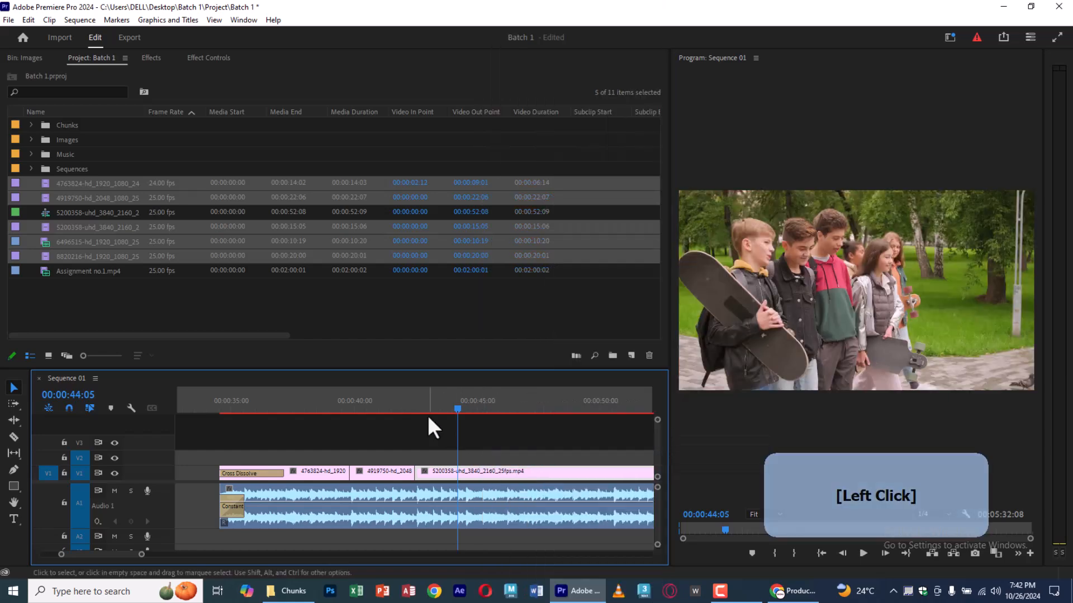
left_click(454, 454)
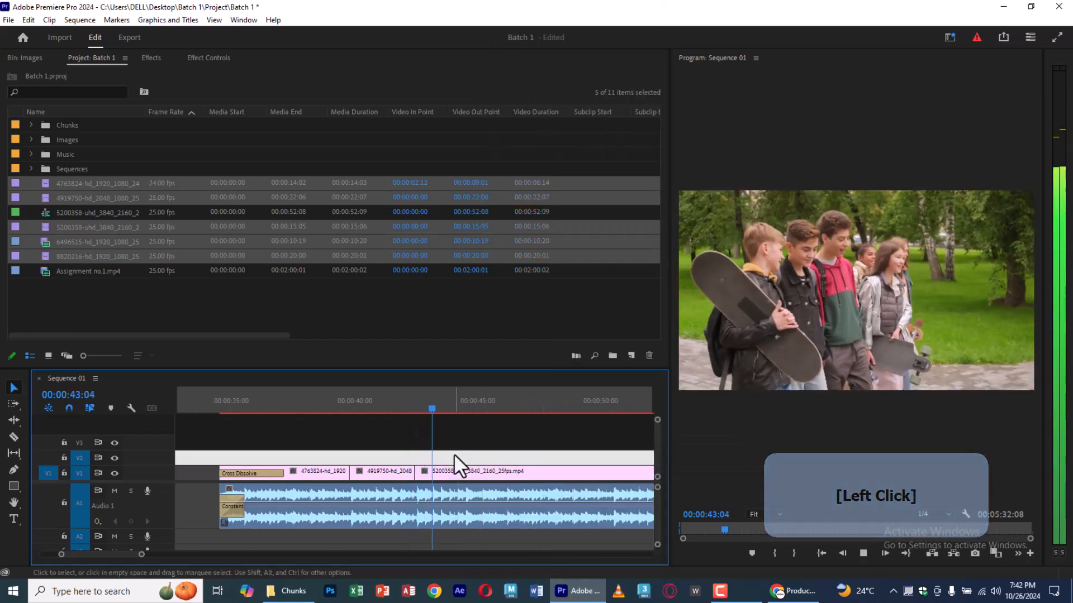
Replay the scaled 5200358 clip against the audio to judge where it should end.
key("space")
left_click(451, 398)
left_click(400, 401)
key("space")
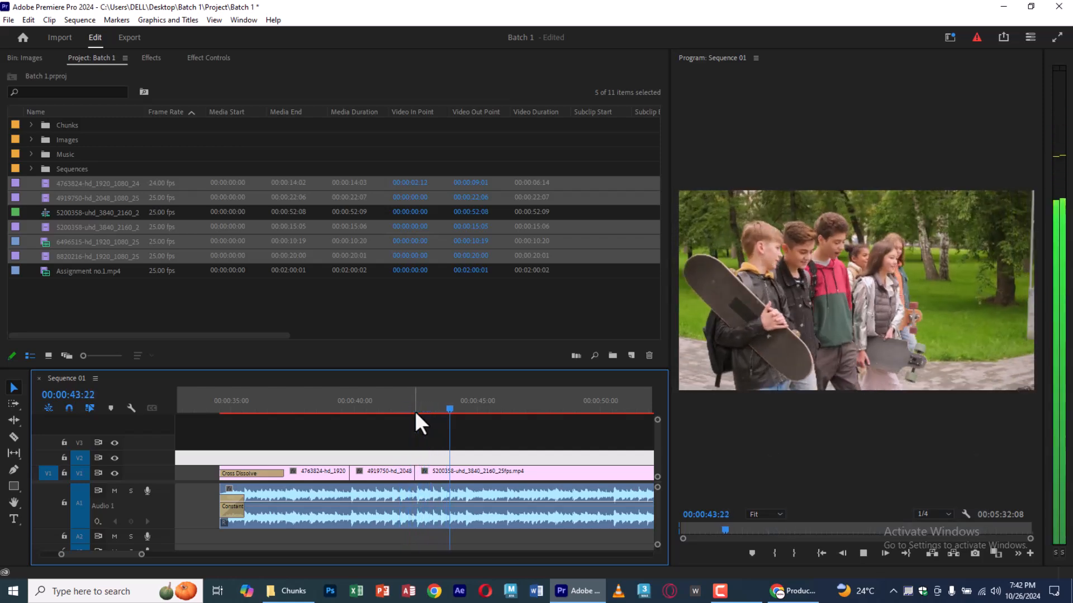
key("space")
Cut the 5200358 clip at 00:00:45:04, delete the part after the cut, and play on to about 00:00:45:24.
left_click(481, 401)
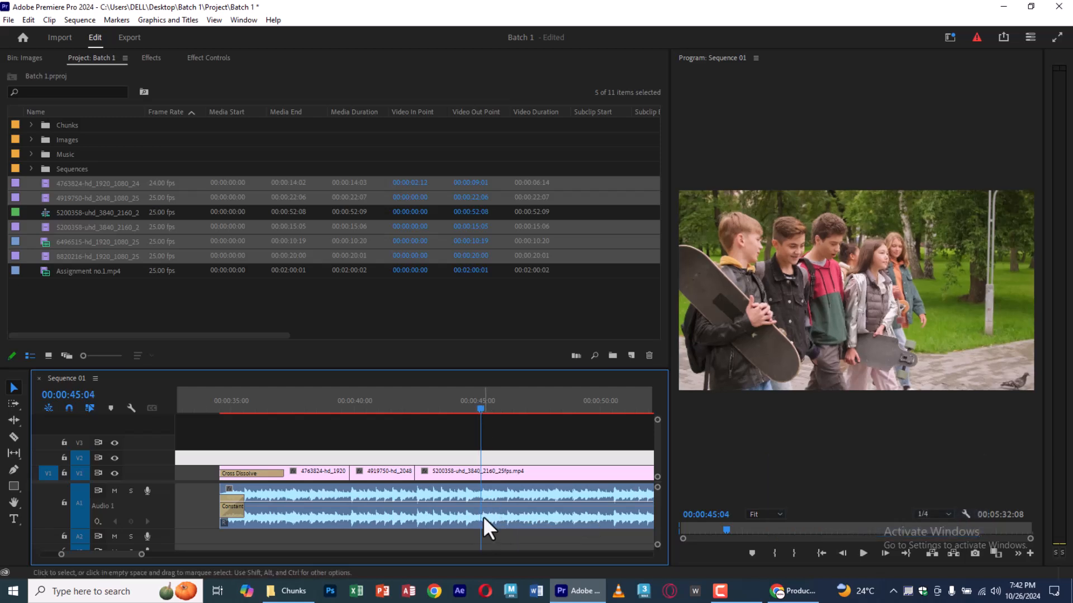
key("c")
left_click(484, 478)
key("v")
left_click(512, 475)
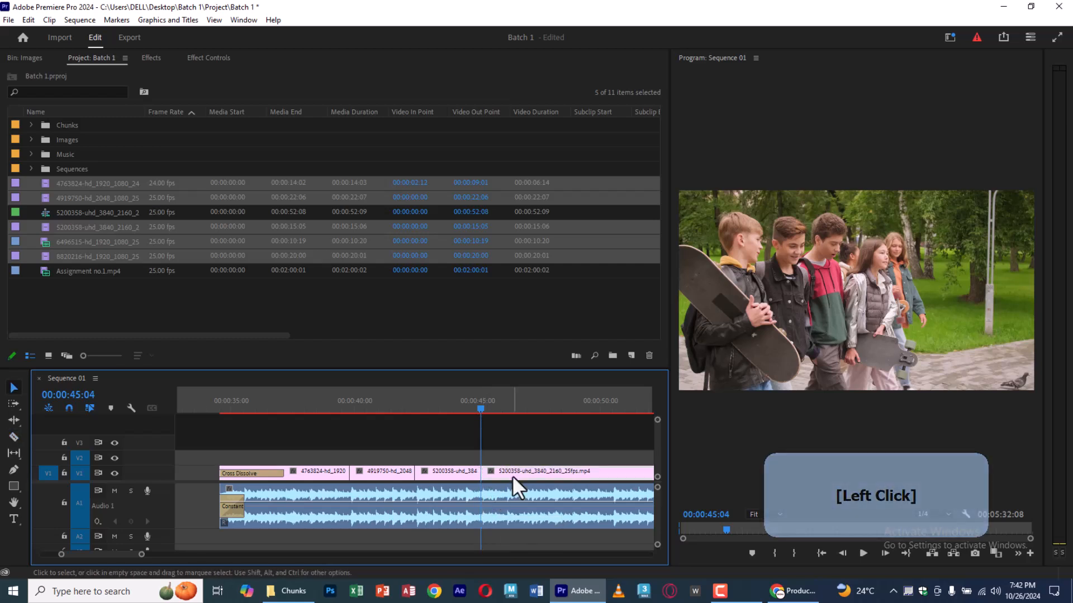
key("Delete")
key("space")
key("space")
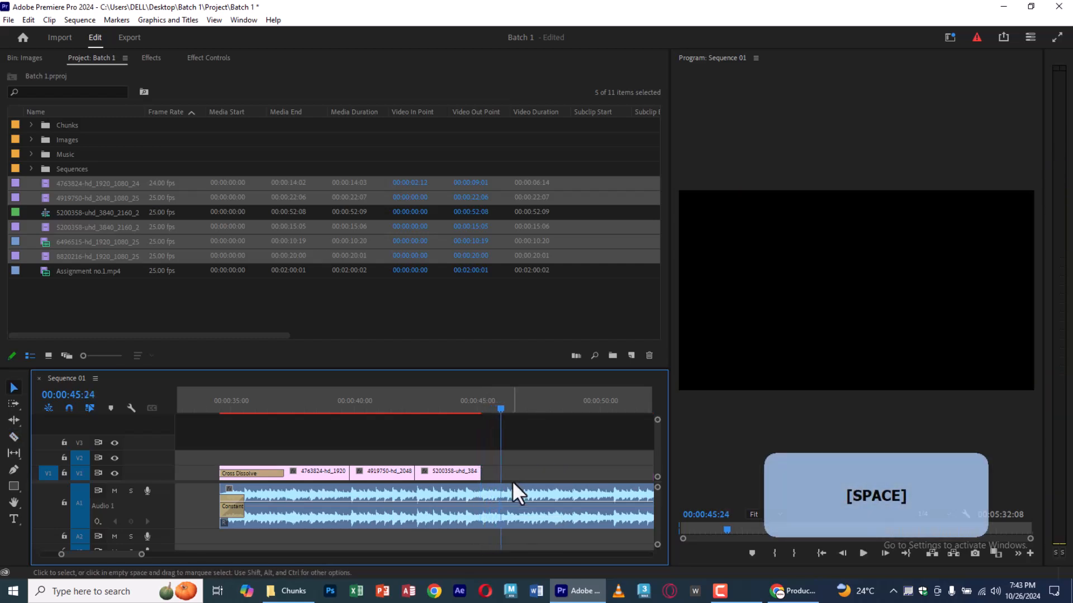
Move the 6496515 clip from V2 to V1, directly after the 5200358 clip.
scroll(511, 481, "down", 6)
key("minus")
key("equal")
key("equal")
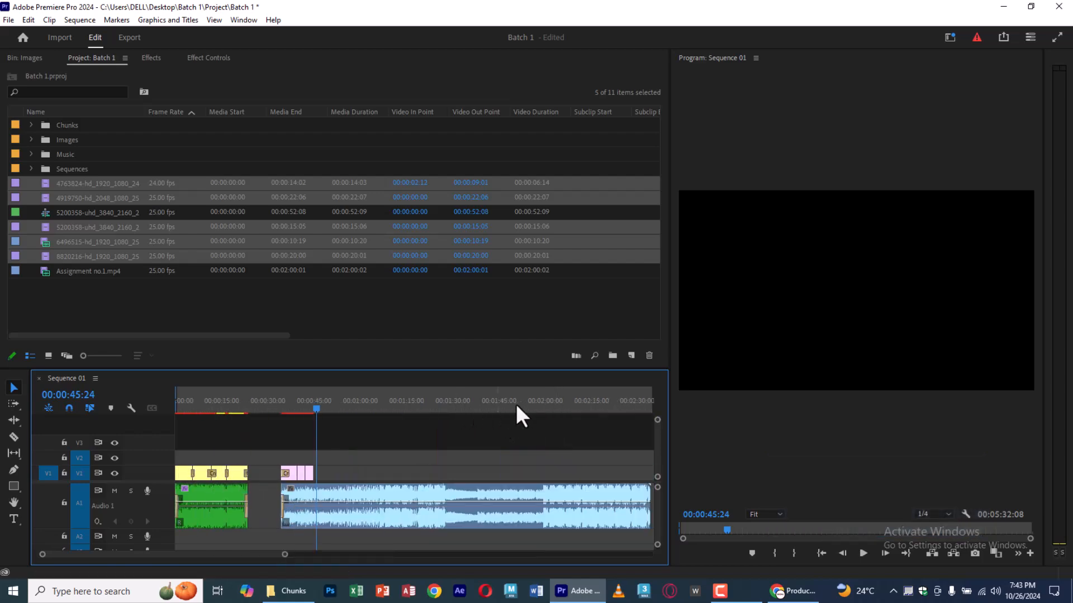
key("minus")
left_click(506, 407)
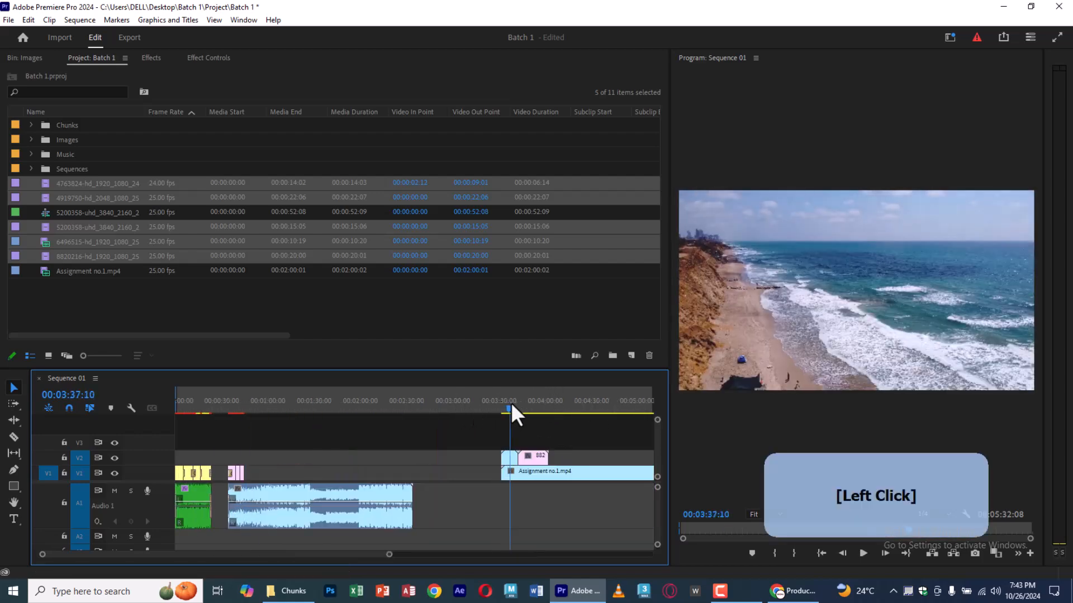
left_click_drag(507, 456, 401, 460)
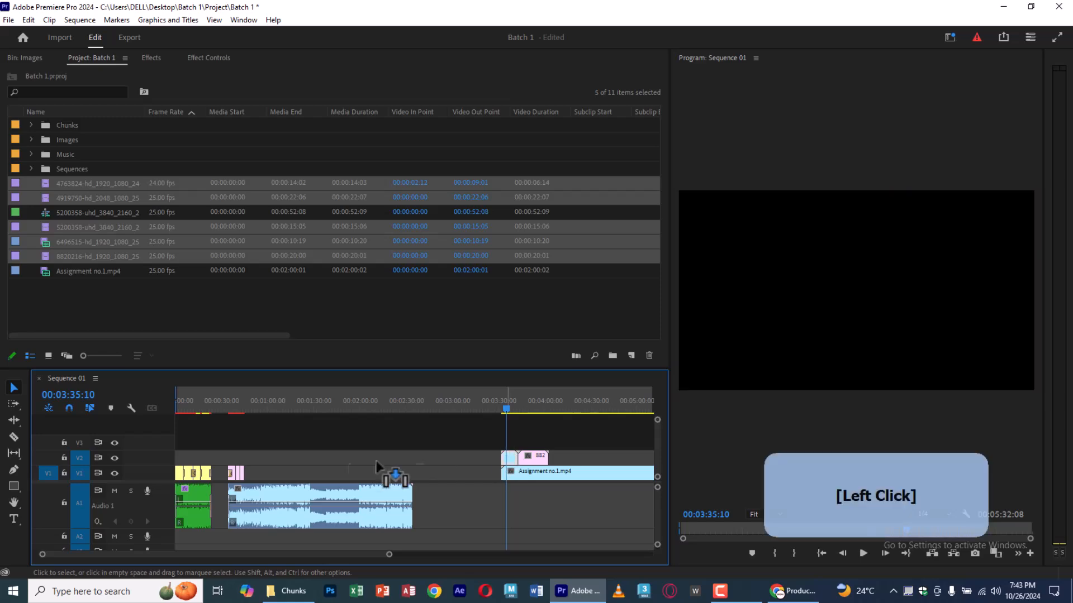
left_click_drag(257, 475, 256, 474)
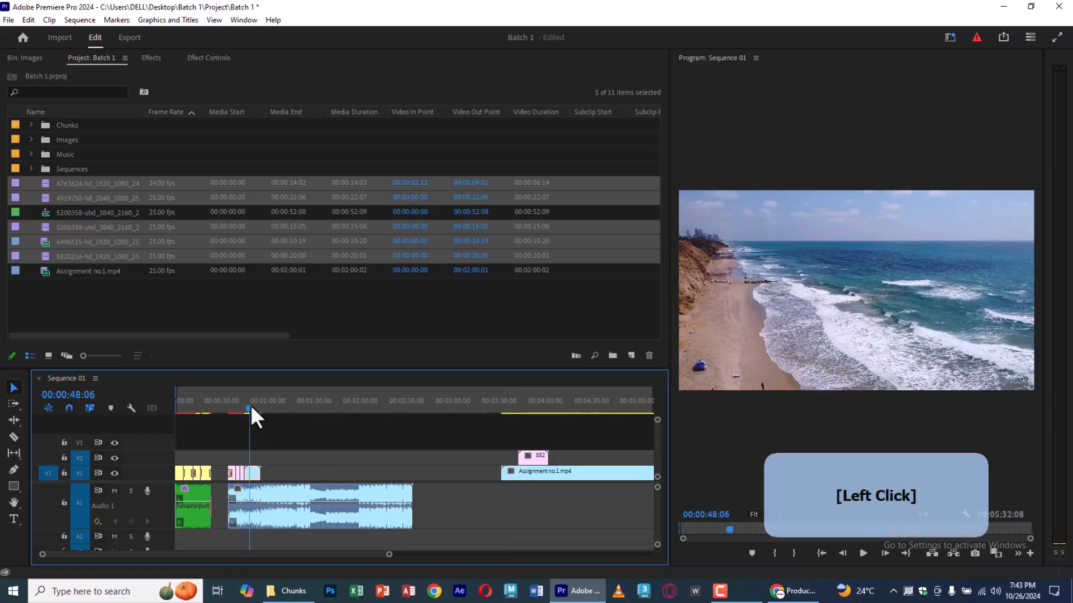
Trim a short piece off the start of the 6496515 clip, keeping it joined to the 5200358 clip on V1.
left_click(251, 404)
key("equal")
key("equal")
key("equal")
key("equal")
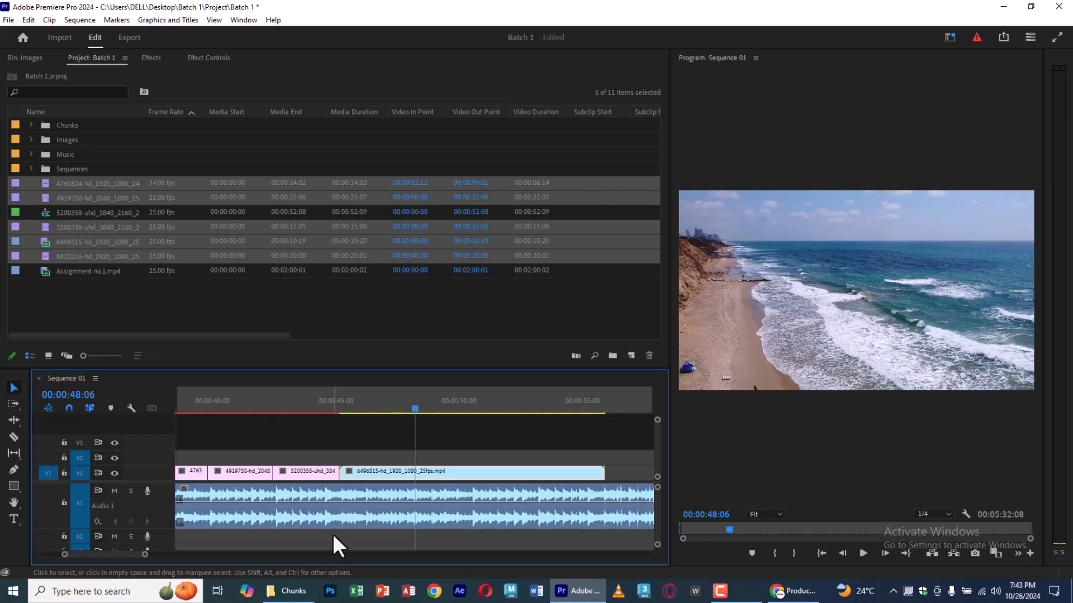
left_click_drag(343, 468, 364, 472)
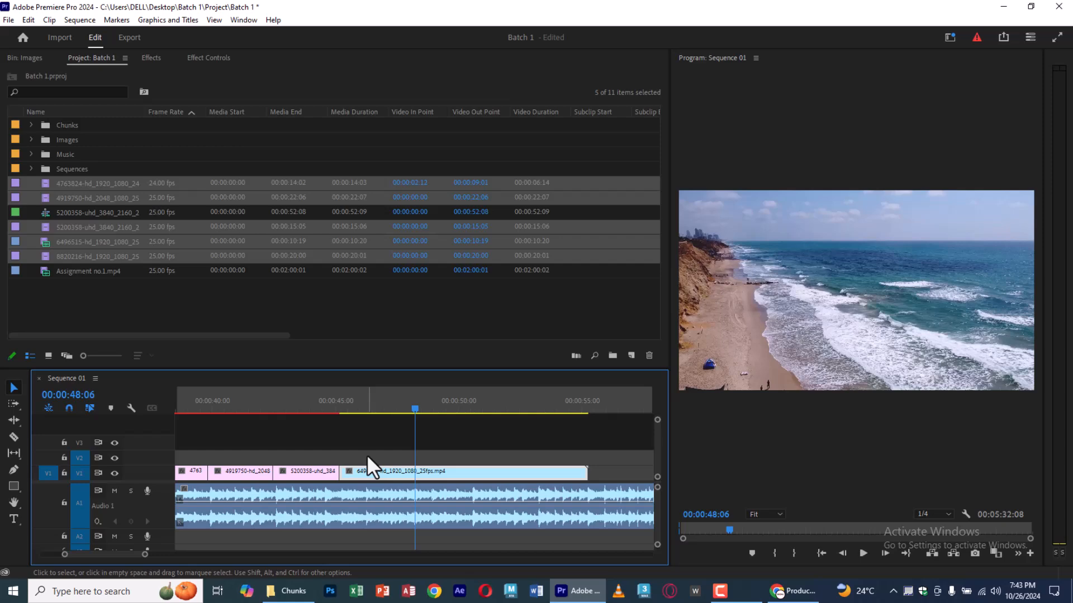
Replay the join between the 5200358 and 6496515 clips against the audio to judge where the 6496515 clip should end.
left_click(322, 410)
key("space")
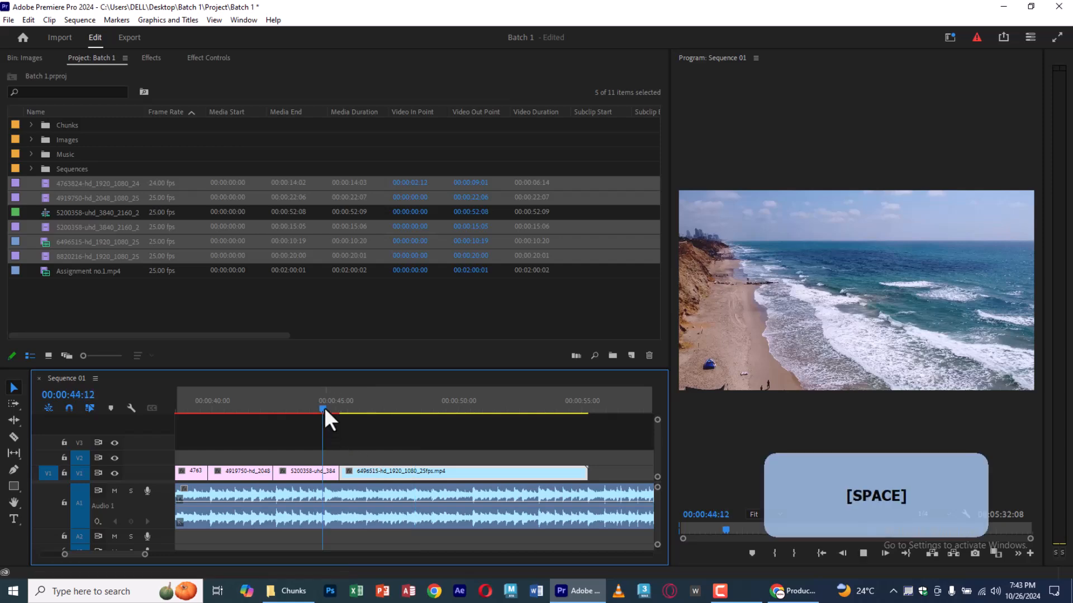
left_click(372, 456)
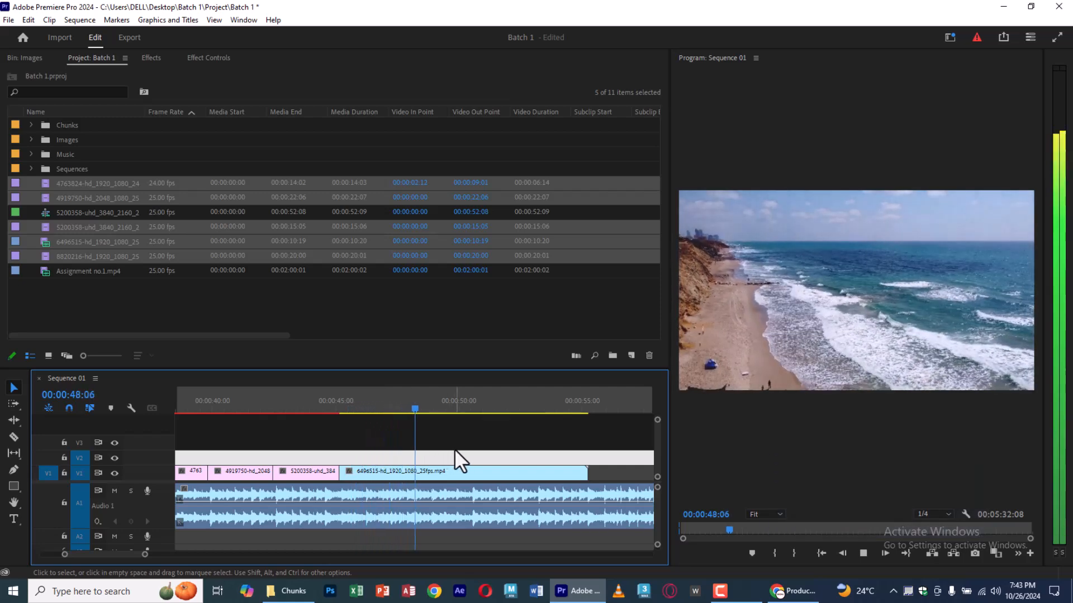
key("space")
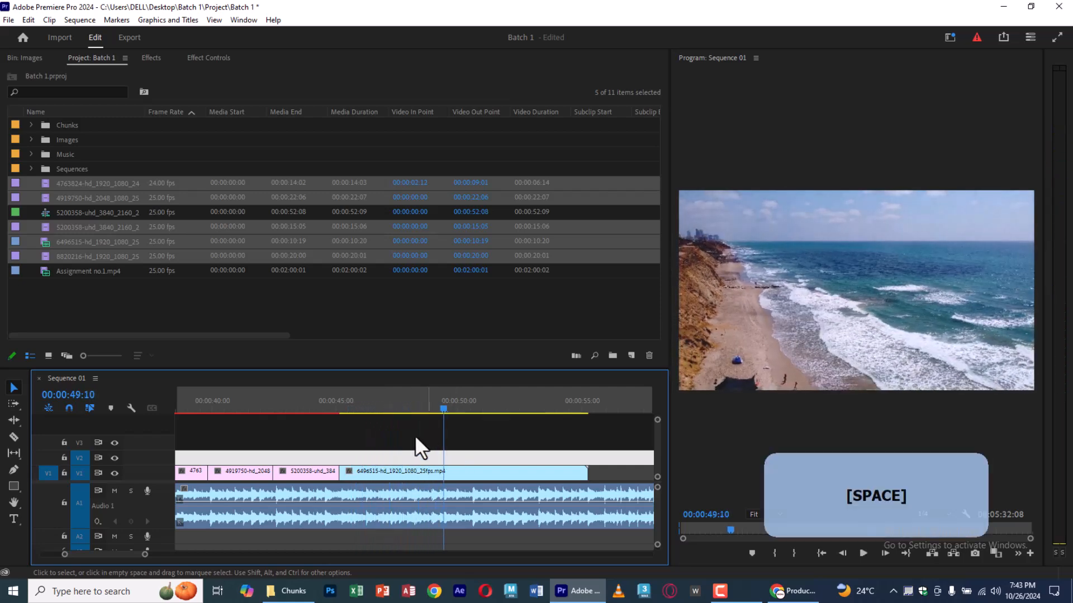
left_click(348, 387)
key("space")
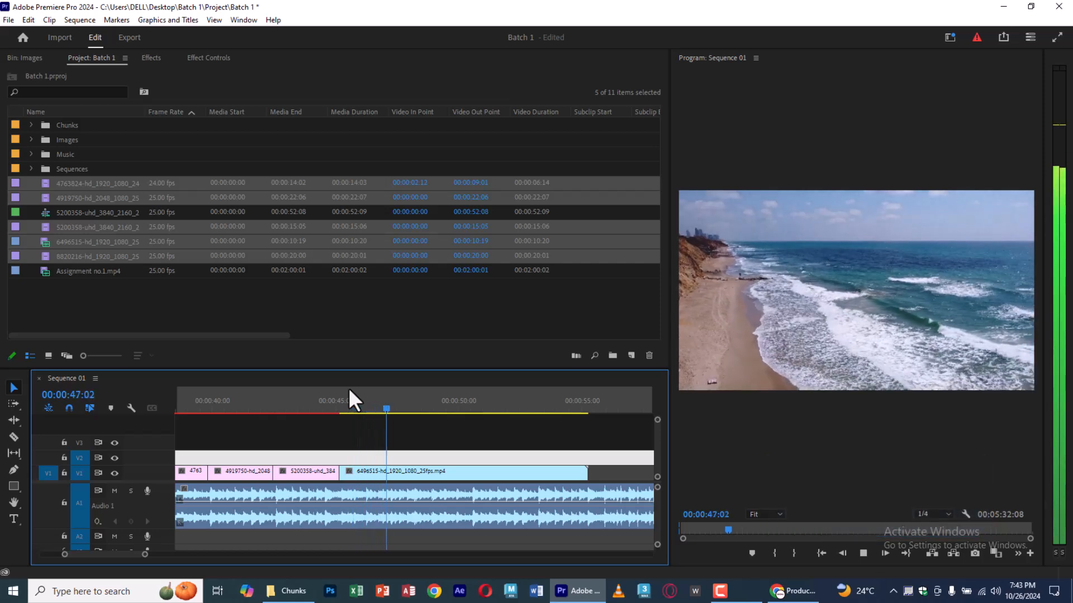
key("space")
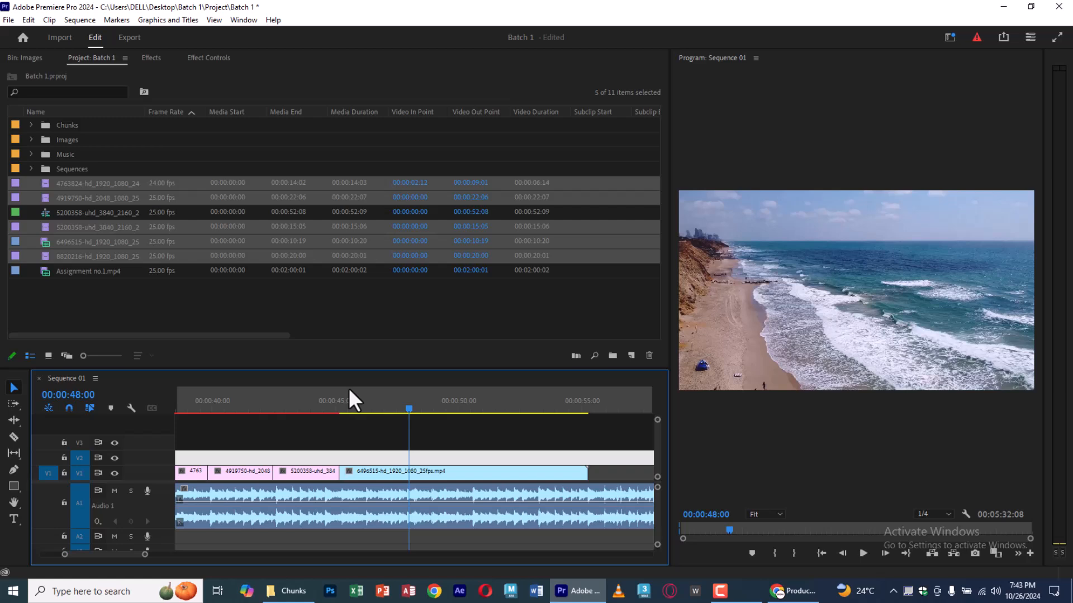
left_click(330, 412)
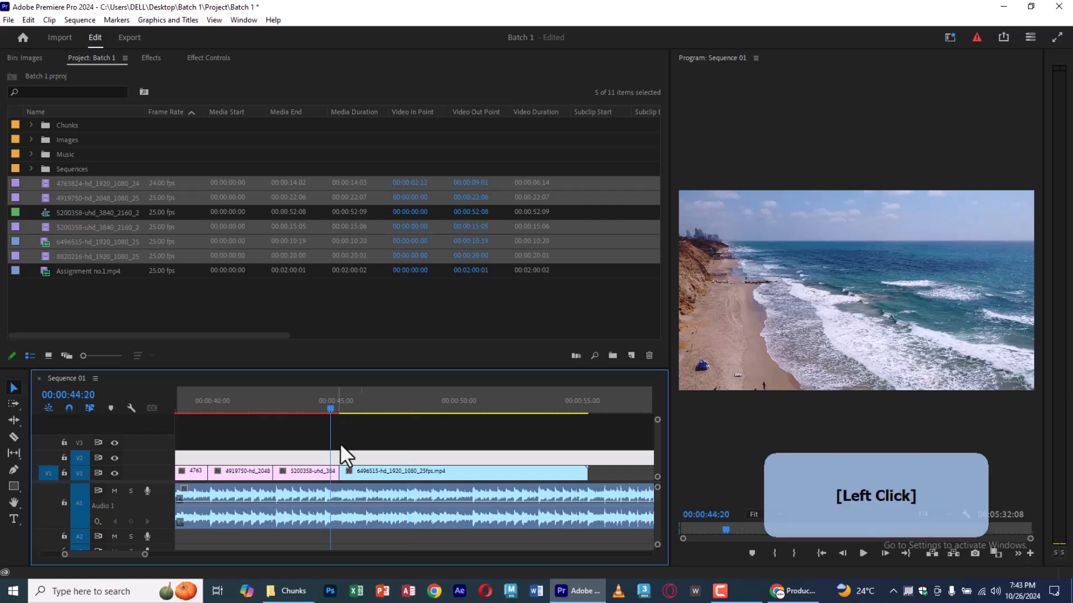
key("space")
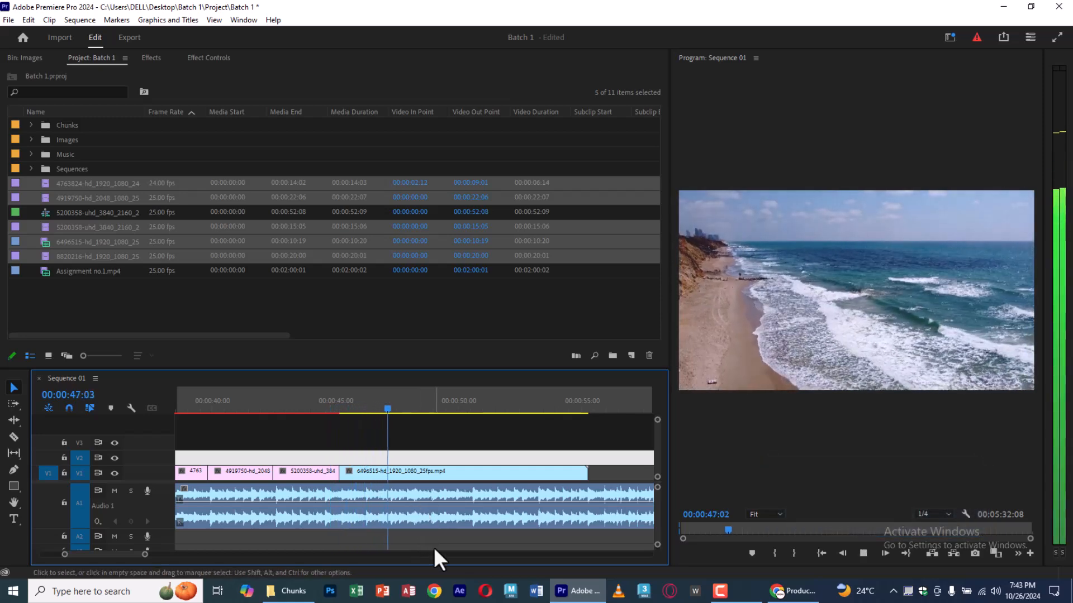
key("space")
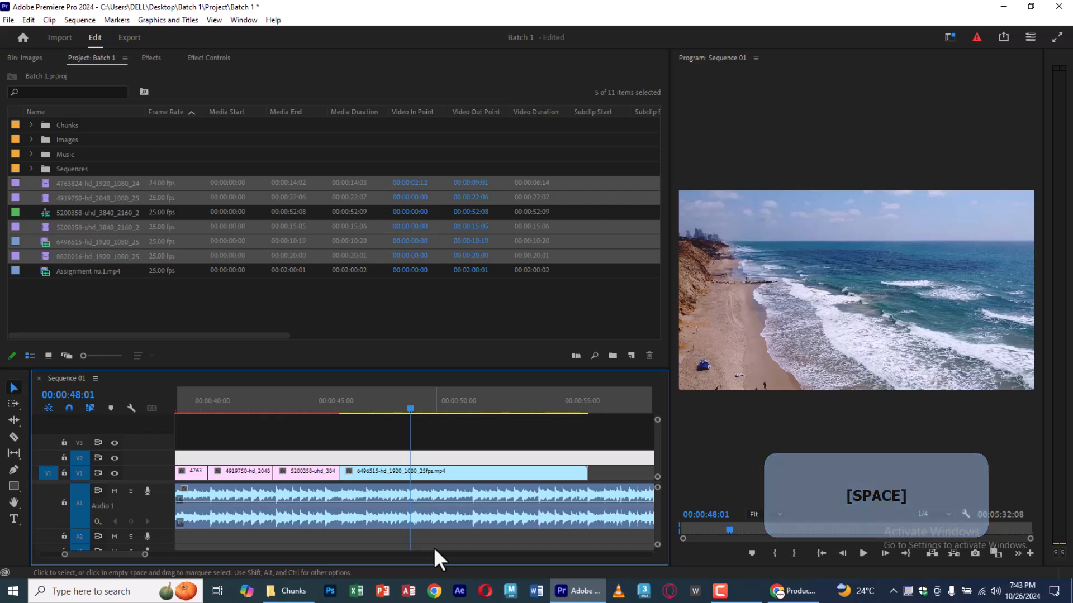
Cut the 6496515 clip at 00:00:47:23 and delete the part after the cut.
left_click(408, 394)
key("c")
left_click(419, 473)
key("v")
left_click(448, 471)
key("Delete")
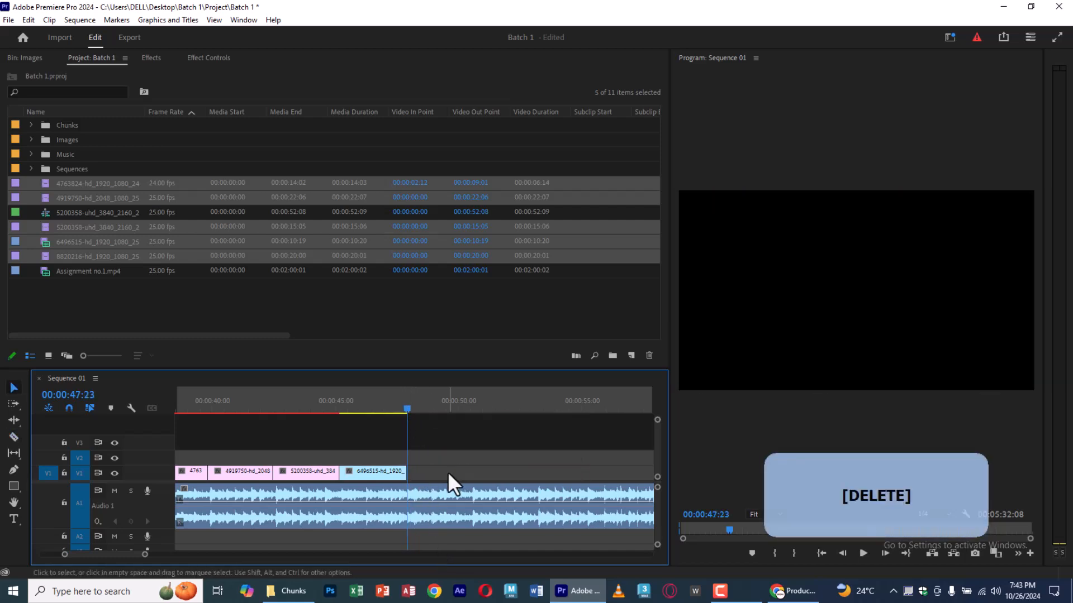
Move the 8820216 clip from V2 to V1, directly after the 6496515 clip at 00:00:47:23.
key("backslash")
left_click_drag(533, 459, 269, 473)
key("equal")
key("equal")
key("equal")
key("equal")
key("equal")
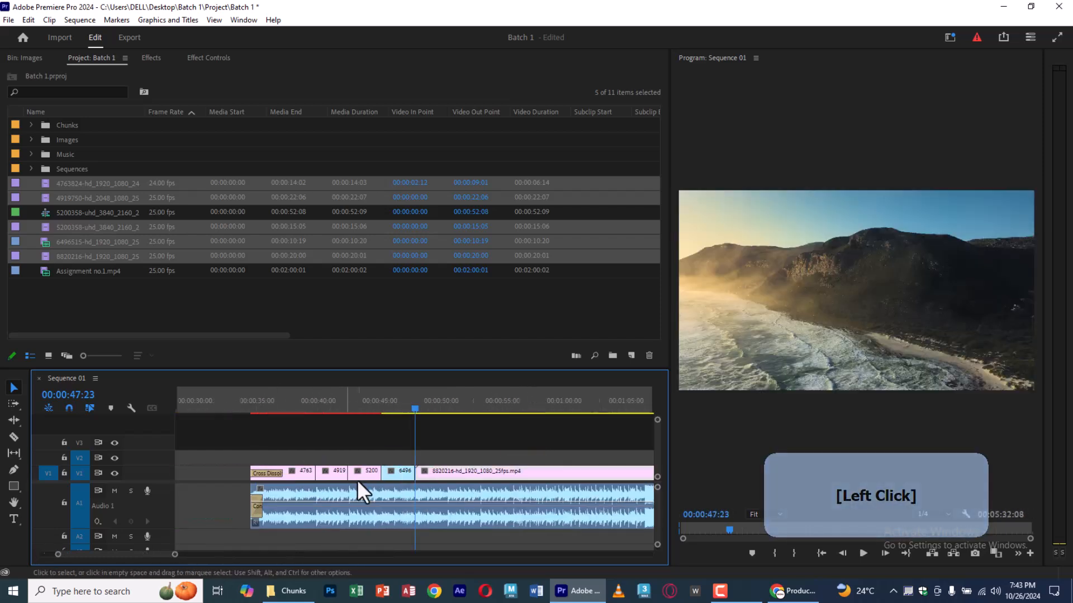
key("minus")
key("equal")
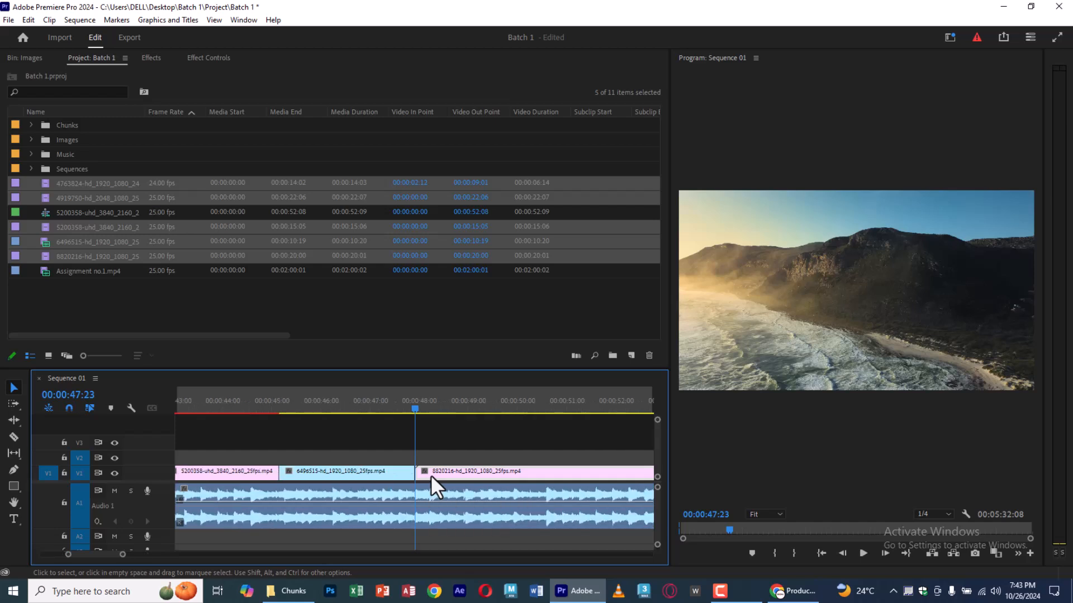
Trim the start of the 8820216 clip where it meets the 6496515 clip, and save the project.
mouse_move(420, 471)
left_mouse_down()
mouse_move(449, 473)
mouse_move(440, 470)
left_mouse_up()
key("s")
left_click(397, 429)
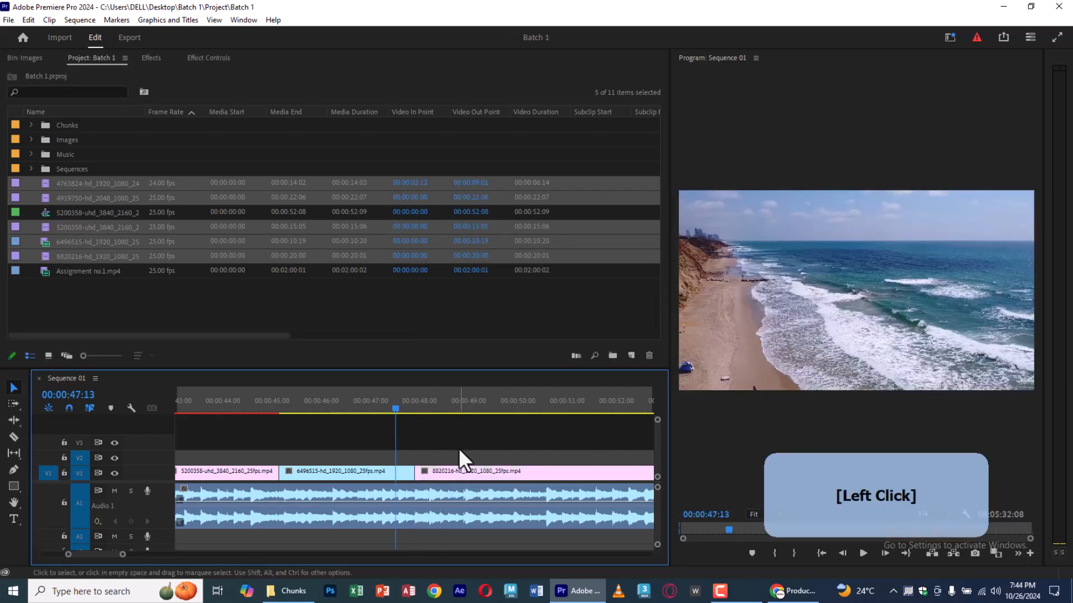
key("ctrl+s")
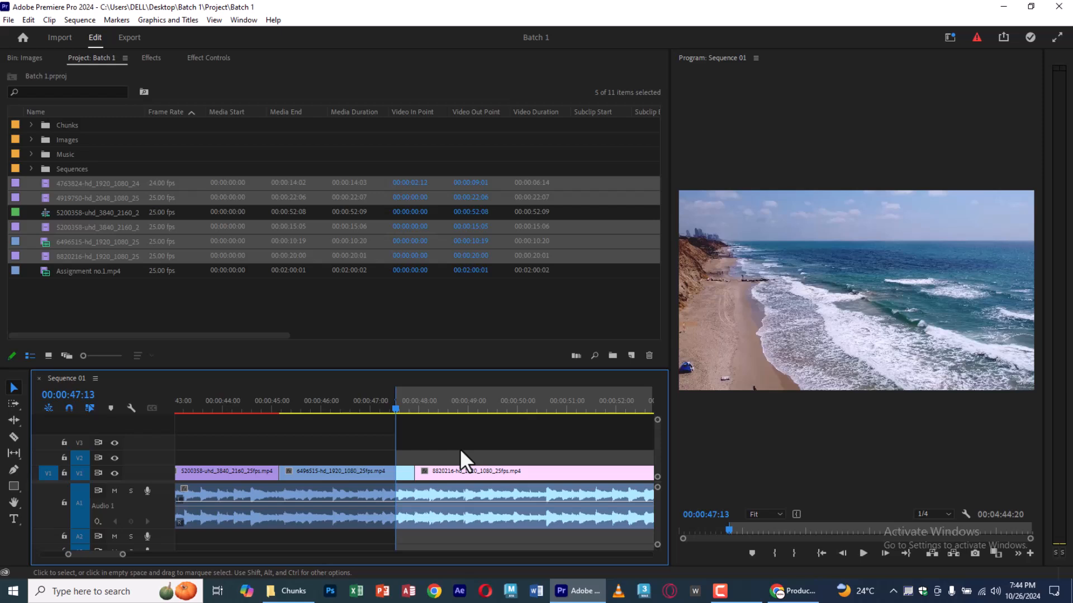
Mark the sequence's In point at 00:00:46:09, over the 6496515 clip.
key("minus")
key("minus")
key("minus")
key("minus")
key("equal")
key("equal")
key("equal")
key("equal")
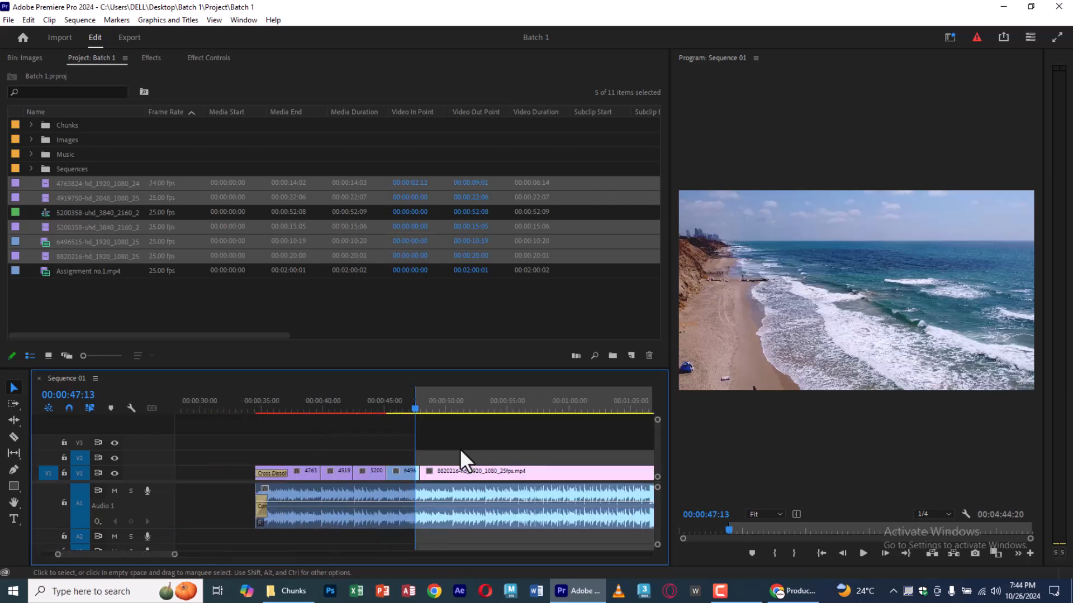
left_click(460, 452)
left_click(460, 450)
key("minus")
key("minus")
left_click(401, 406)
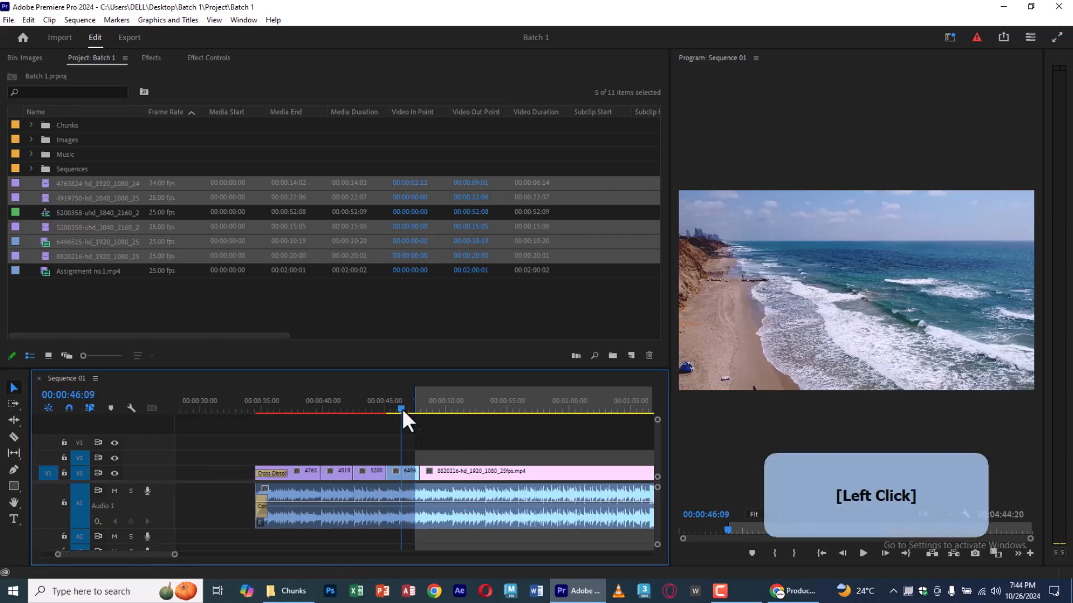
key("i")
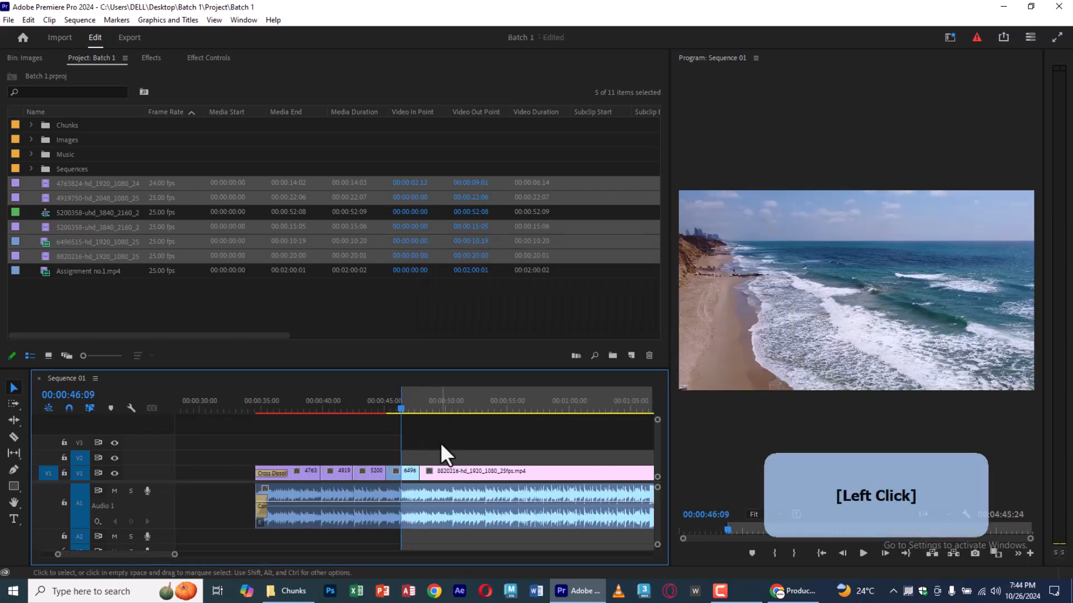
Replay the join between the 6496515 and 8820216 clips against the audio, stopping at 00:00:49:08.
key("space")
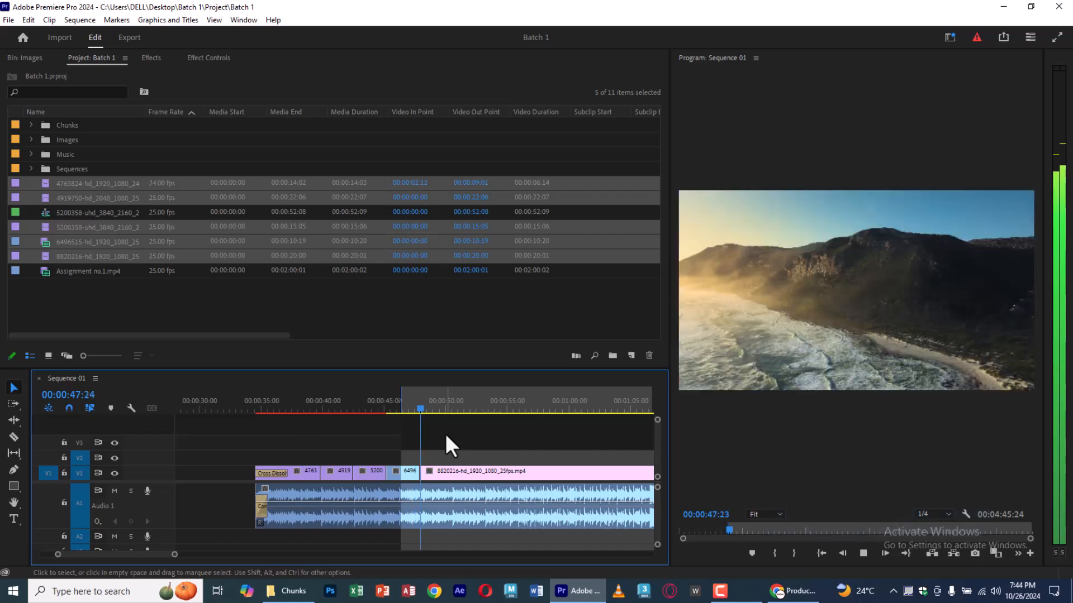
key("space")
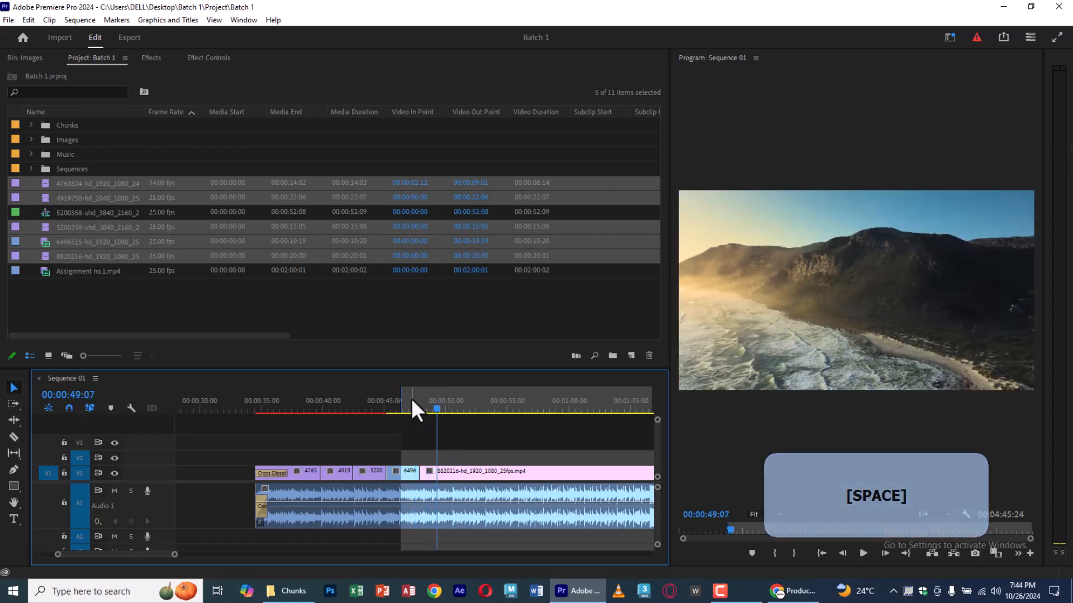
key("space")
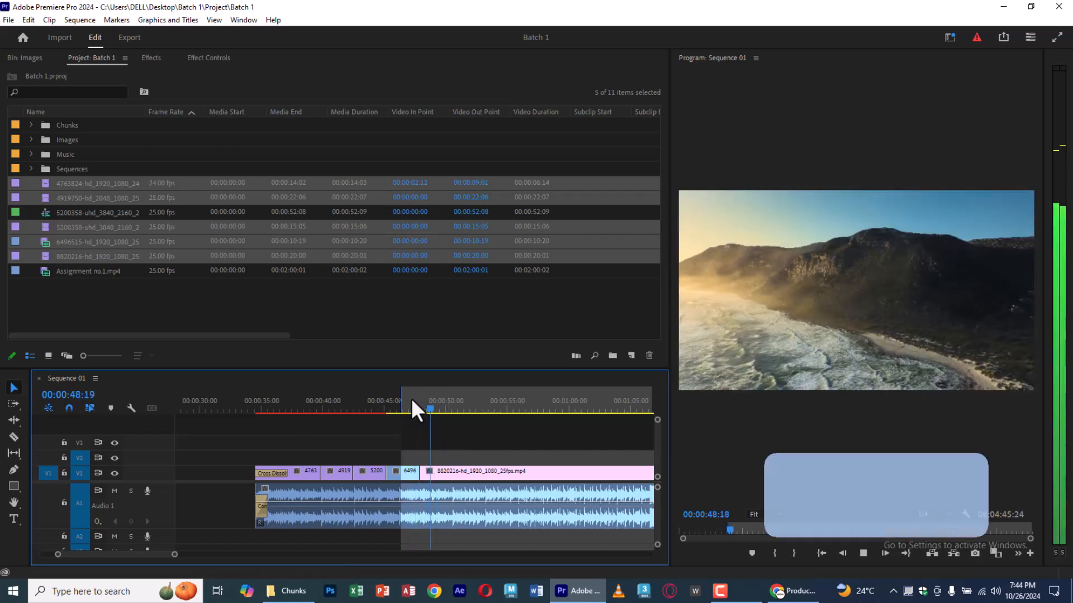
key("space")
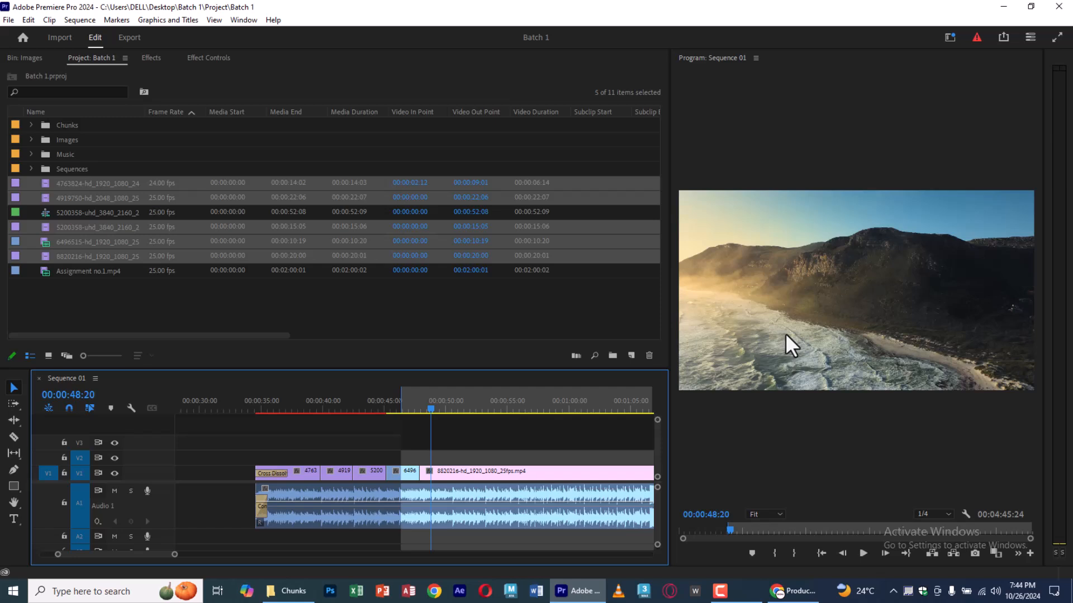
left_click(417, 408)
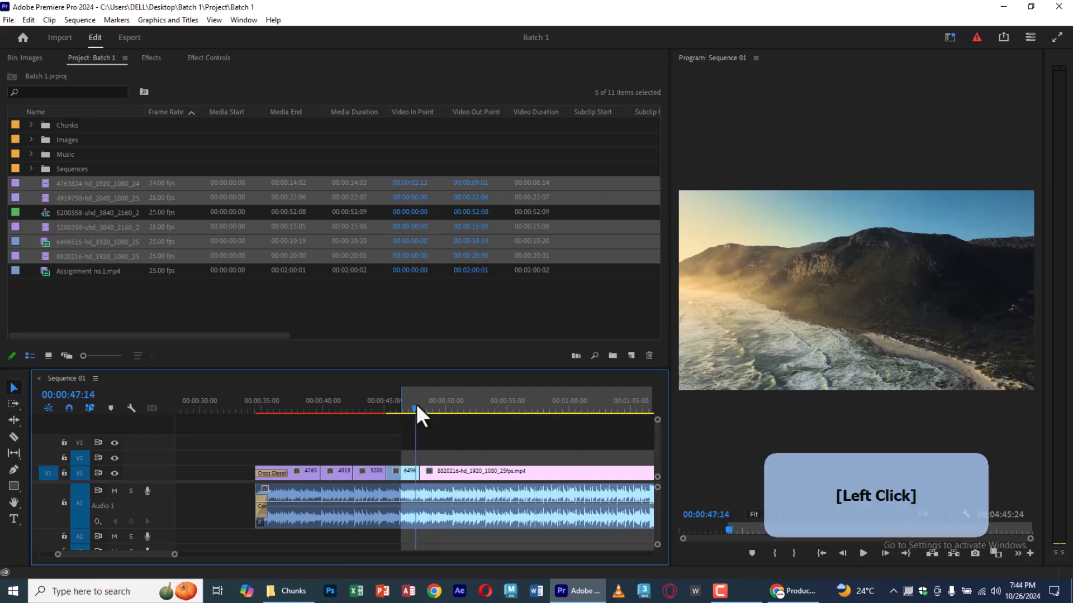
key("space")
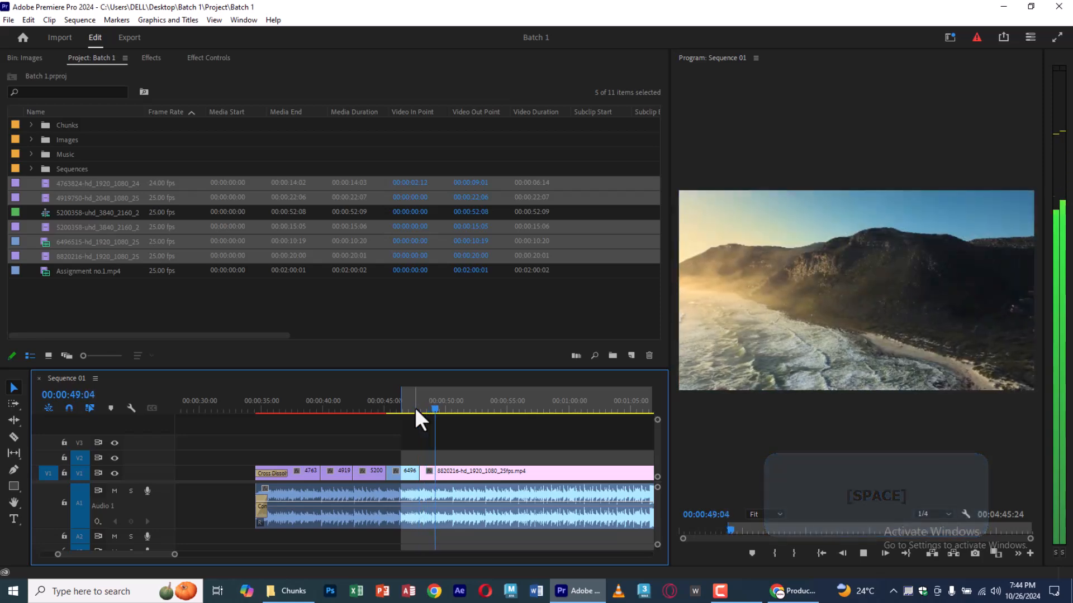
key("space")
left_click_drag(414, 407, 402, 411)
key("space")
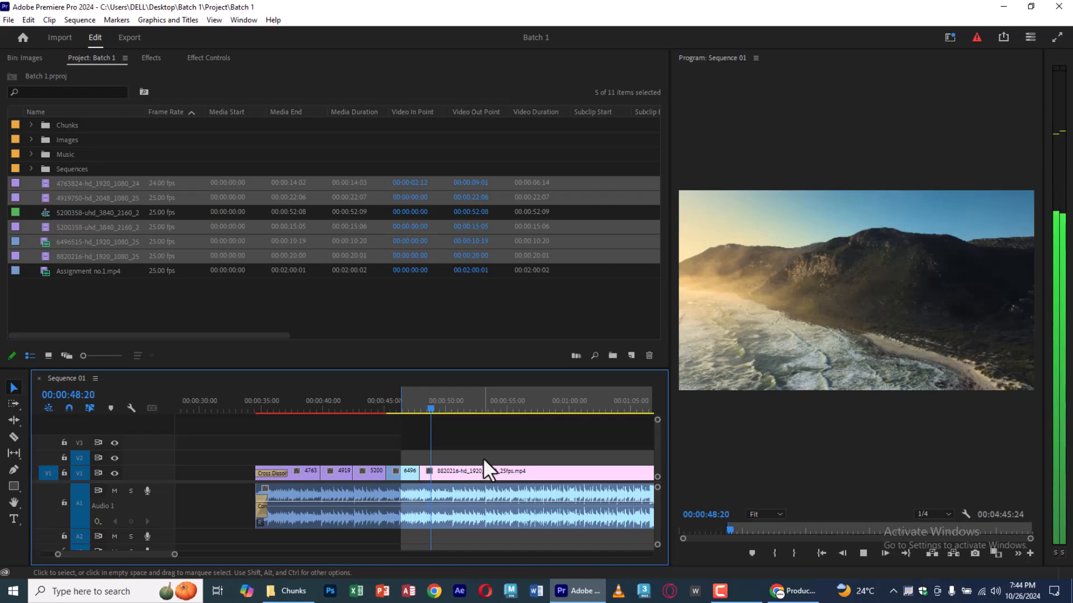
key("space")
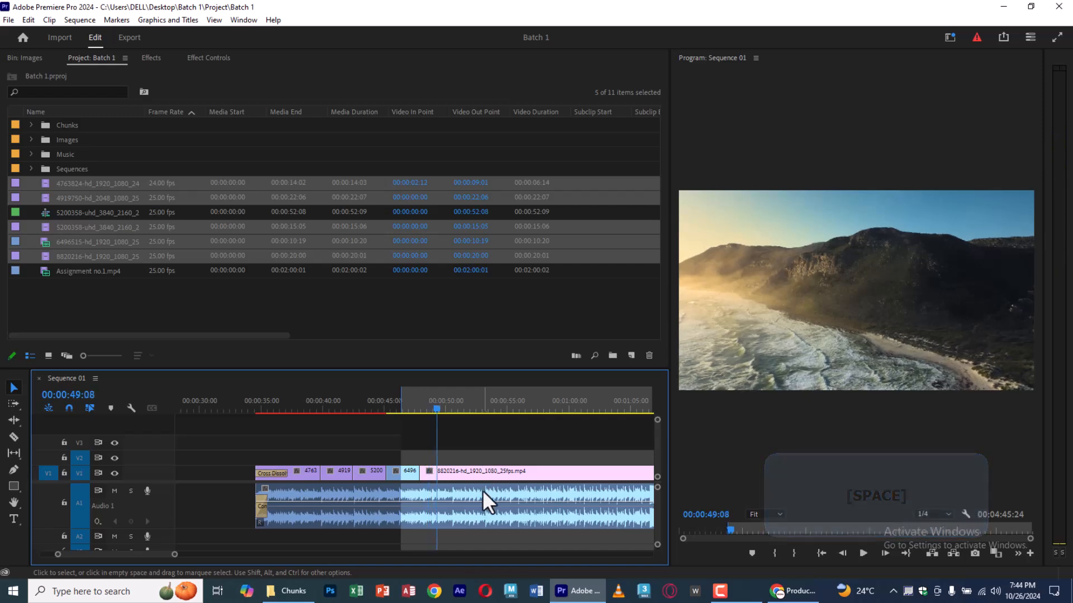
Cut the 8820216 clip at 00:00:49:08 and delete the part after the cut.
key("c")
left_click(441, 472)
key("v")
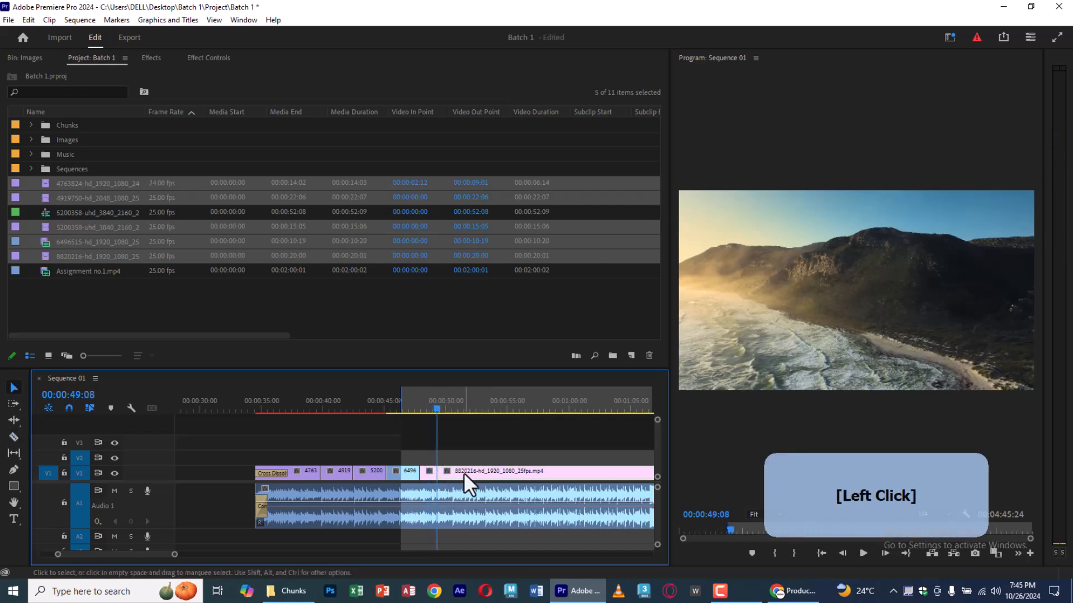
key("Delete")
Examine the opening of the Assignment no.1.mp4 reference clip on V1, from about 00:03:33:11 to 00:03:35:20.
left_click(469, 455)
scroll(468, 456, "down", 5)
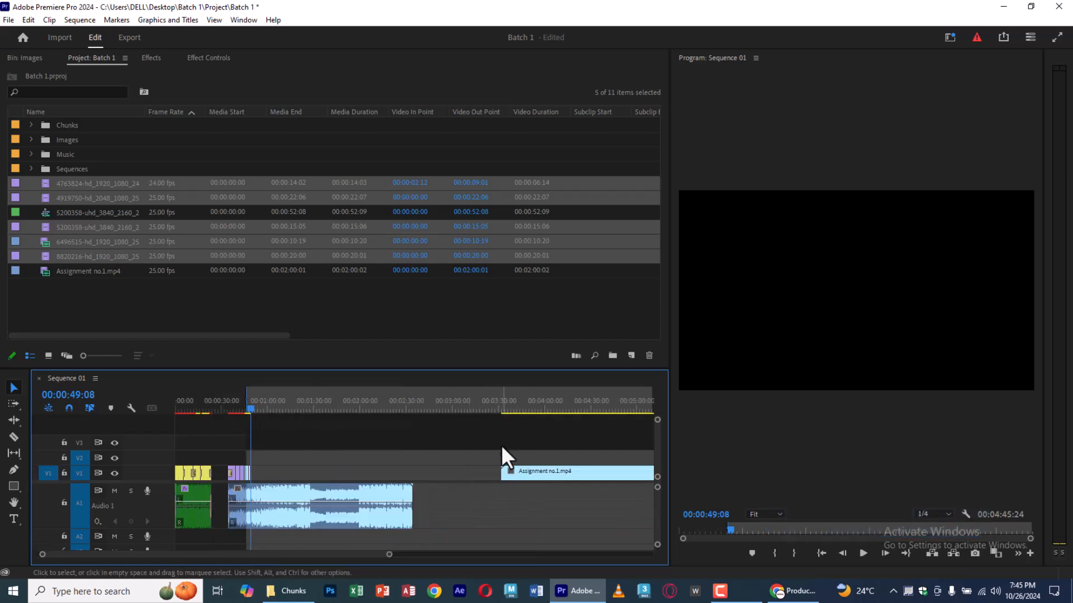
left_click(501, 408)
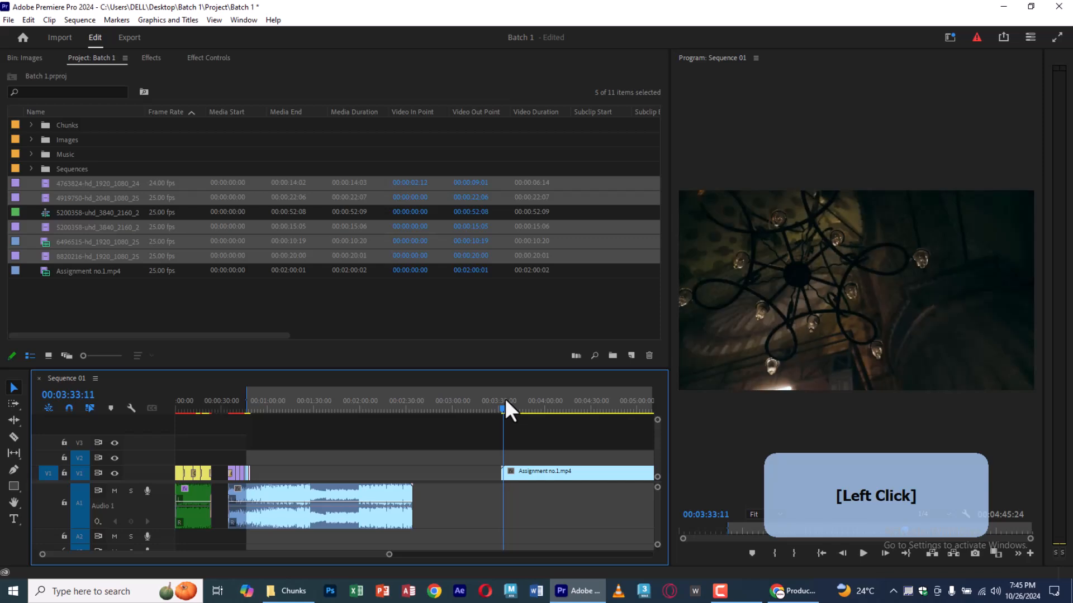
left_click(192, 404)
left_click(193, 403)
left_click(510, 403)
left_click(508, 397)
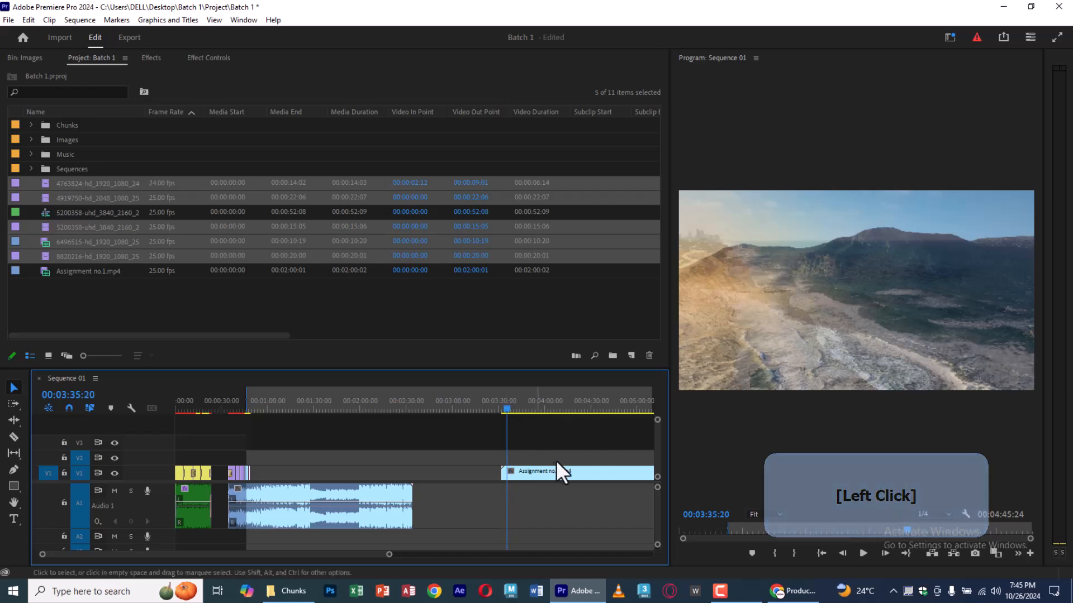
Move the Assignment no.1.mp4 clip on V1 earlier to start at about 00:02:41, and place the playhead at 00:01:10:09.
key("equal")
key("equal")
key("minus")
key("minus")
left_click_drag(487, 476, 403, 476)
key("minus")
key("minus")
left_click(214, 406)
key("equal")
key("equal")
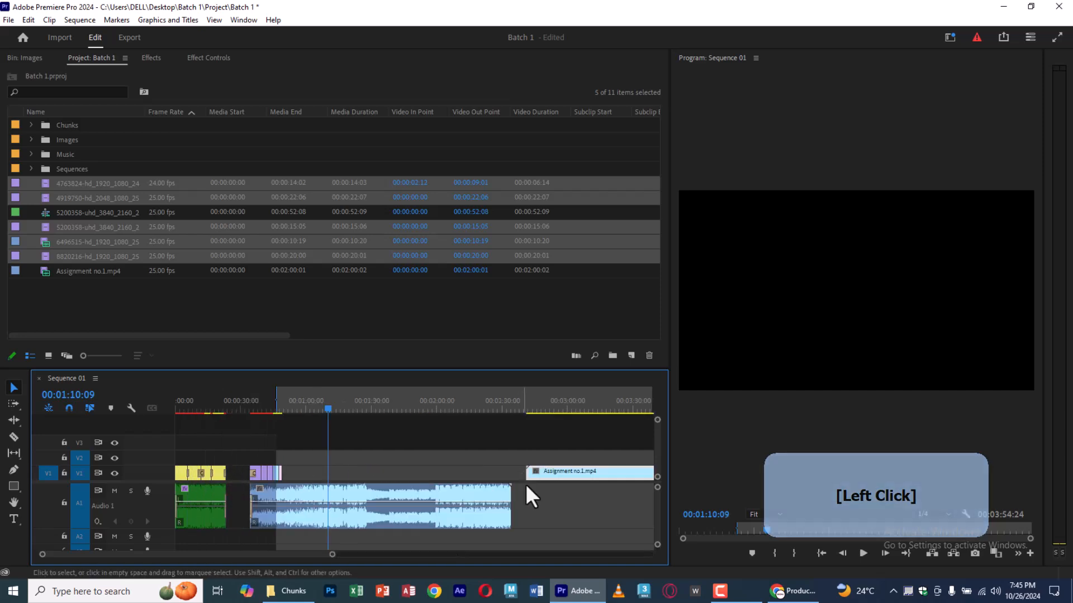
Trim the opening off the Assignment no.1.mp4 clip on V1 and move it against the end of the 8820216 clip.
left_click_drag(510, 471, 334, 480)
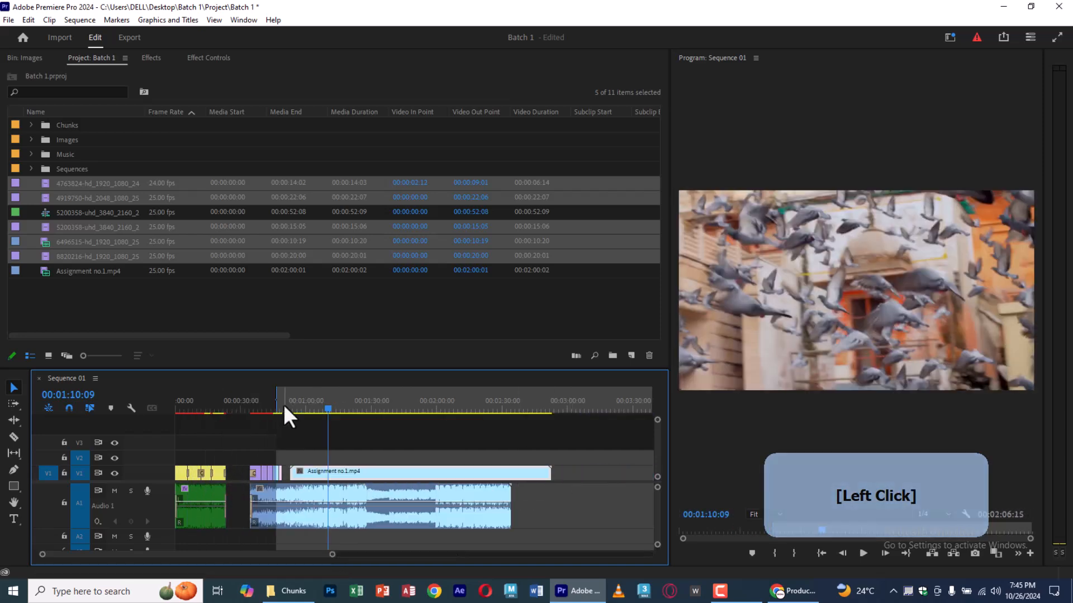
left_click(284, 403)
key("equal")
key("equal")
key("equal")
left_click_drag(508, 472, 524, 437)
key("equal")
key("equal")
key("equal")
left_click_drag(541, 475, 295, 489)
Replay the join after the 8820216 clip against the audio and cut the Assignment no.1.mp4 clip at 00:00:50:14.
left_click(222, 401)
key("space")
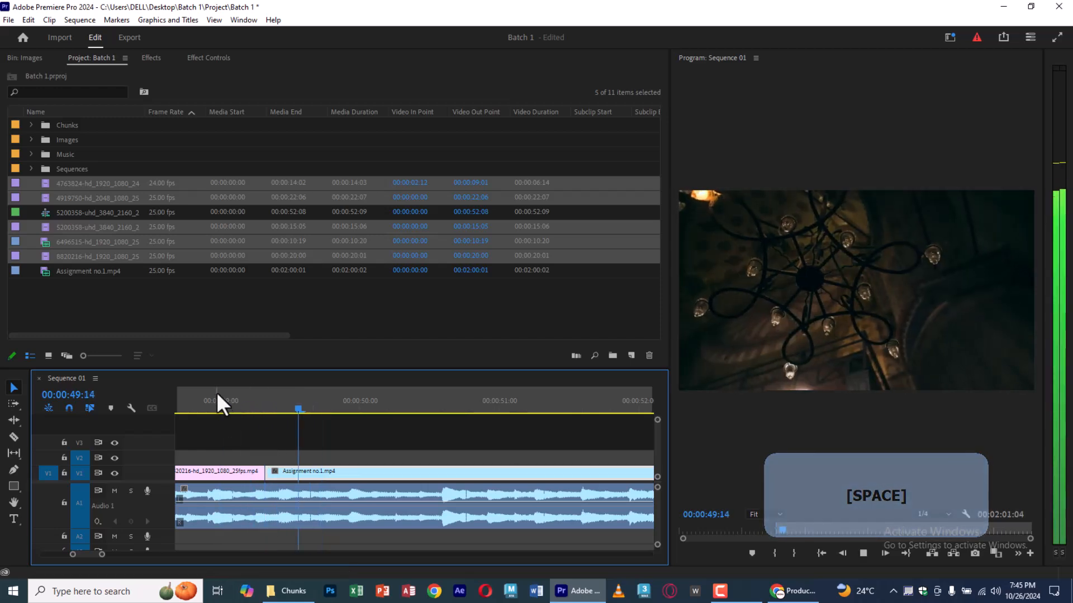
key("space")
left_click(438, 400)
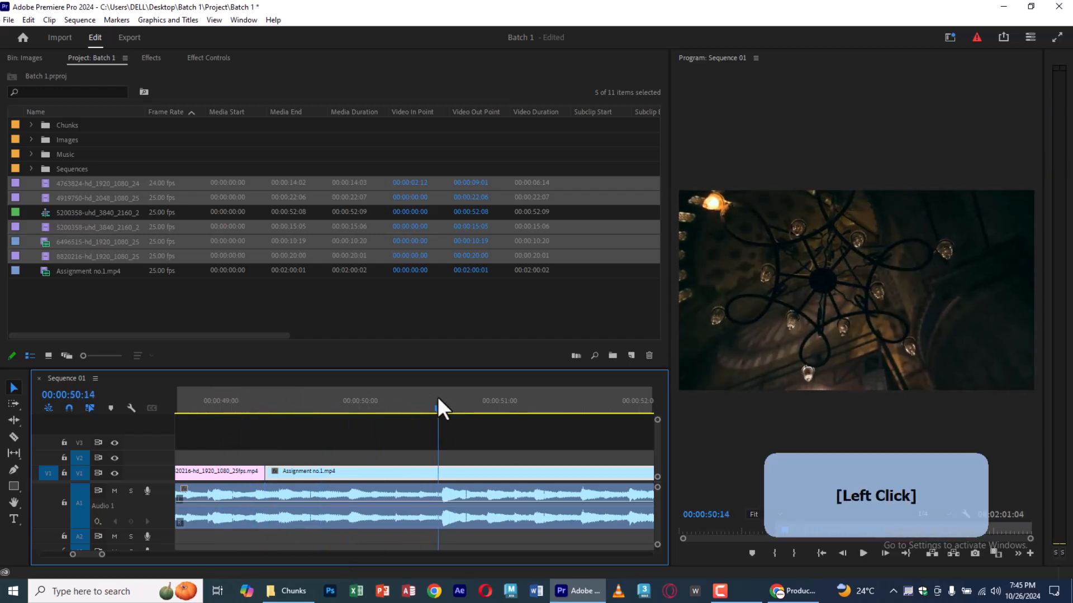
key("space")
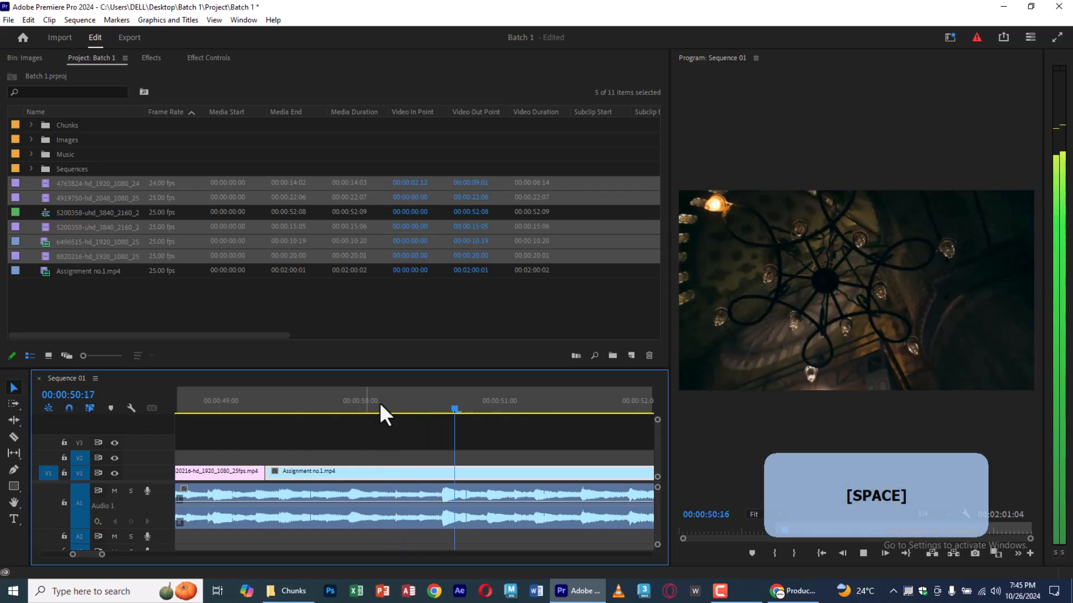
left_click(437, 399)
key("c")
left_click(440, 476)
key("v")
Trim the start of the Assignment no.1.mp4 part after the cut to the man-with-lantern shot and move it back to 00:00:50:14.
left_click(471, 473)
scroll(457, 483, "down", 2)
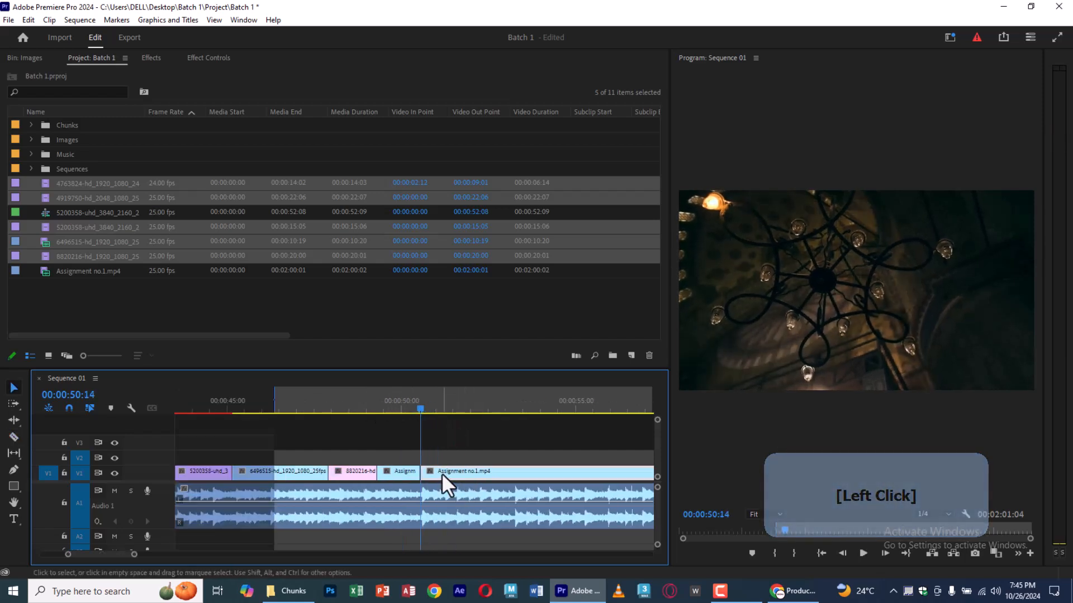
left_click_drag(425, 473, 474, 487)
left_click_drag(609, 476, 472, 487)
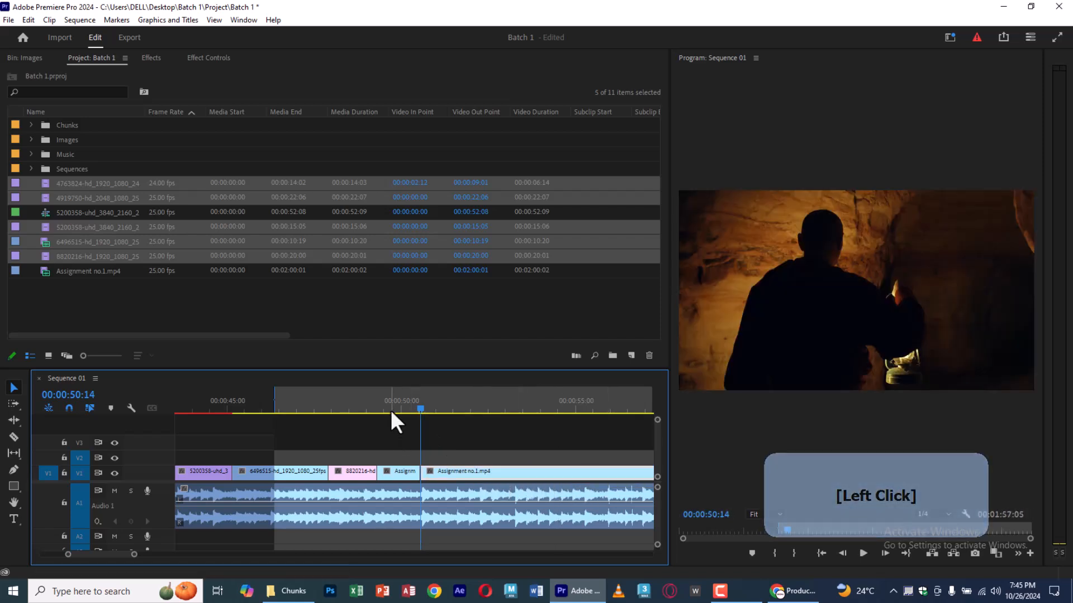
Save the project and replay the sequence from 00:00:49:17 to 00:00:53:03.
left_click(391, 408)
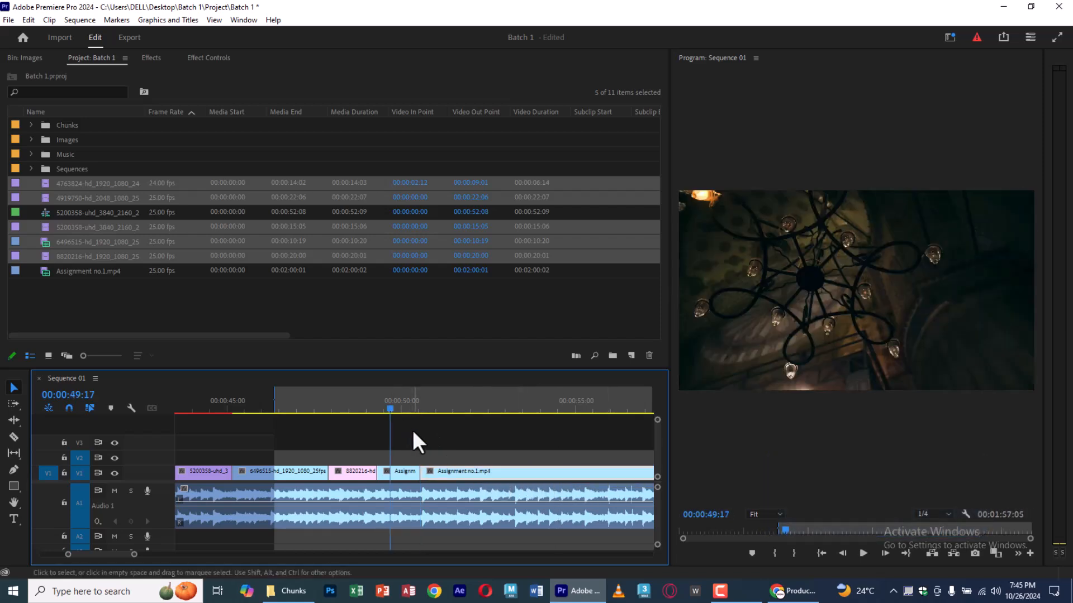
key("minus")
key("minus")
key("minus")
key("equal")
key("equal")
key("equal")
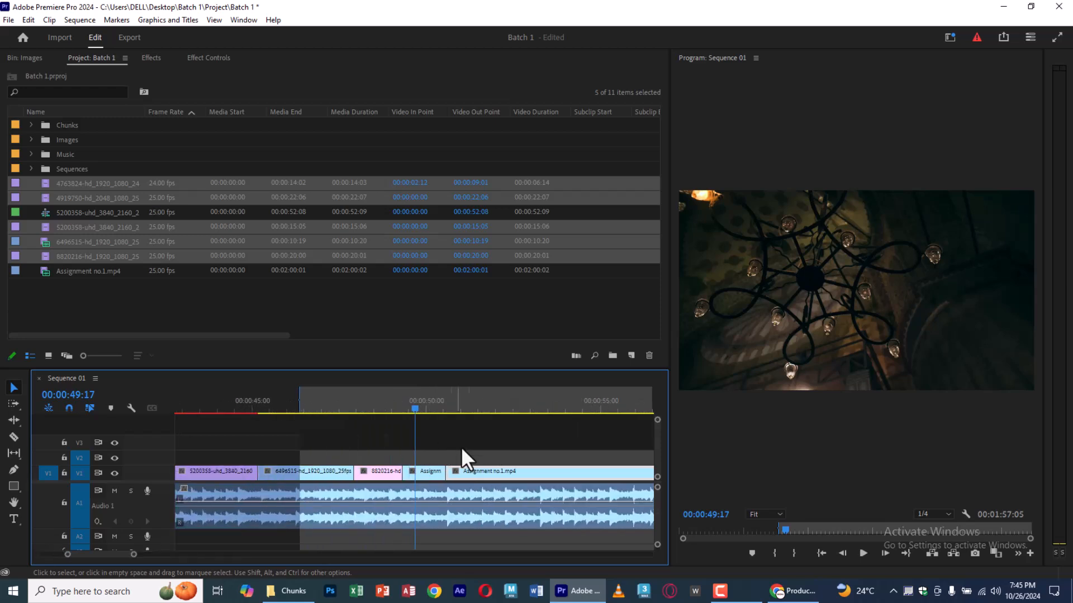
left_click(469, 441)
key("ctrl+s")
key("space")
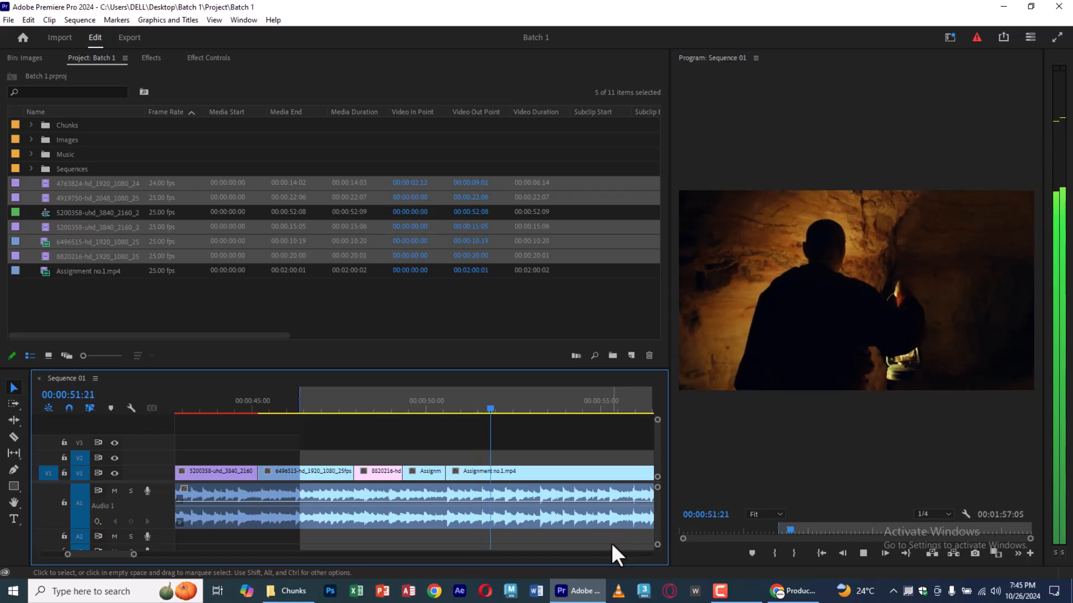
key("space")
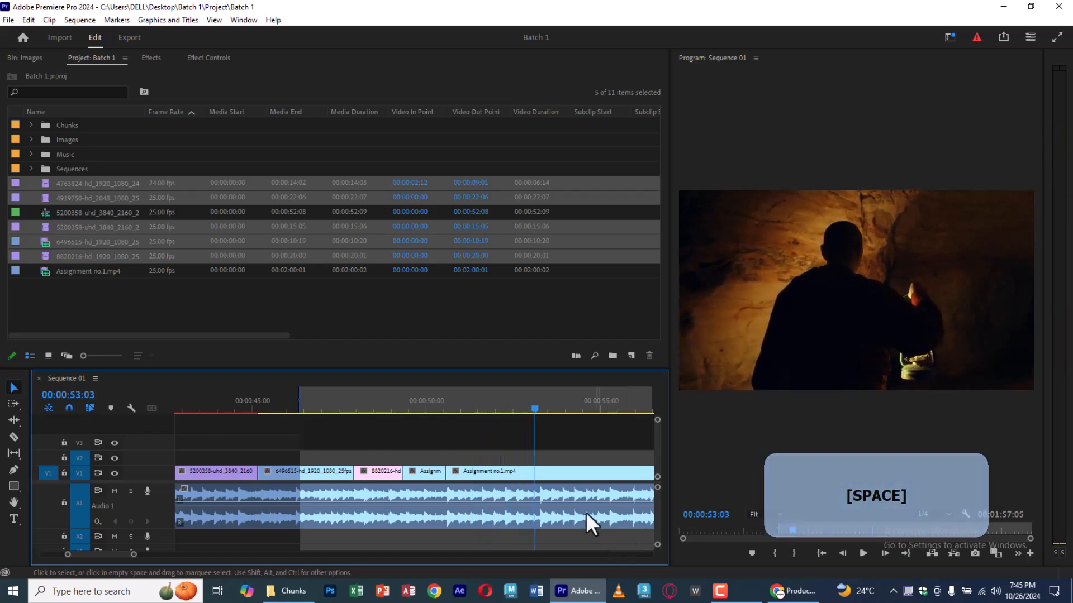
Cut the Assignment no.1.mp4 clip at 00:00:53:04 and trim the remaining part so the mosque interior shot directly follows the cut.
left_click(437, 393)
key("space")
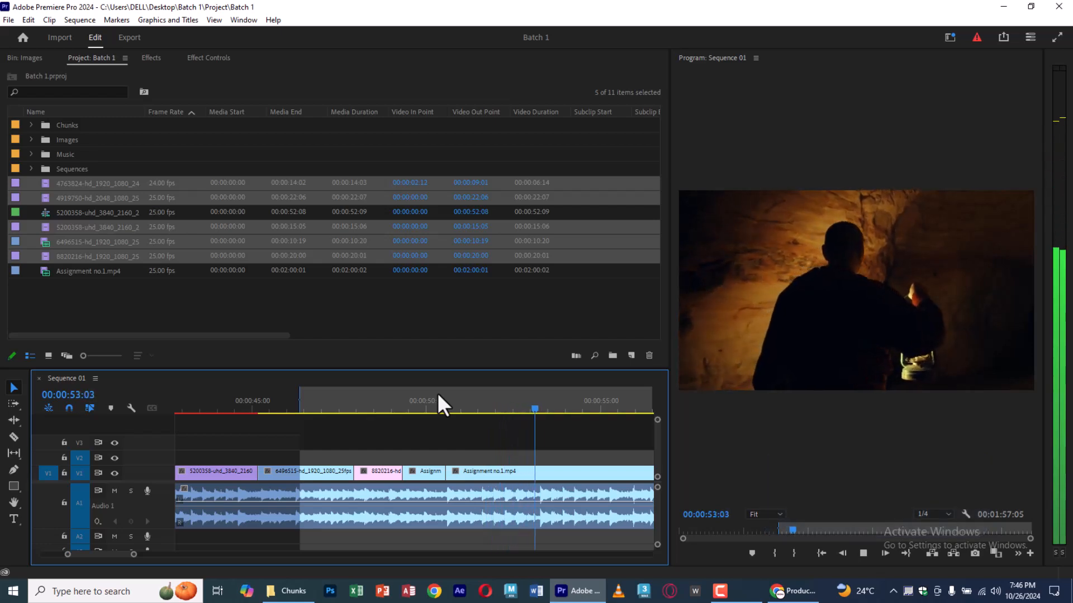
key("space")
left_click(527, 404)
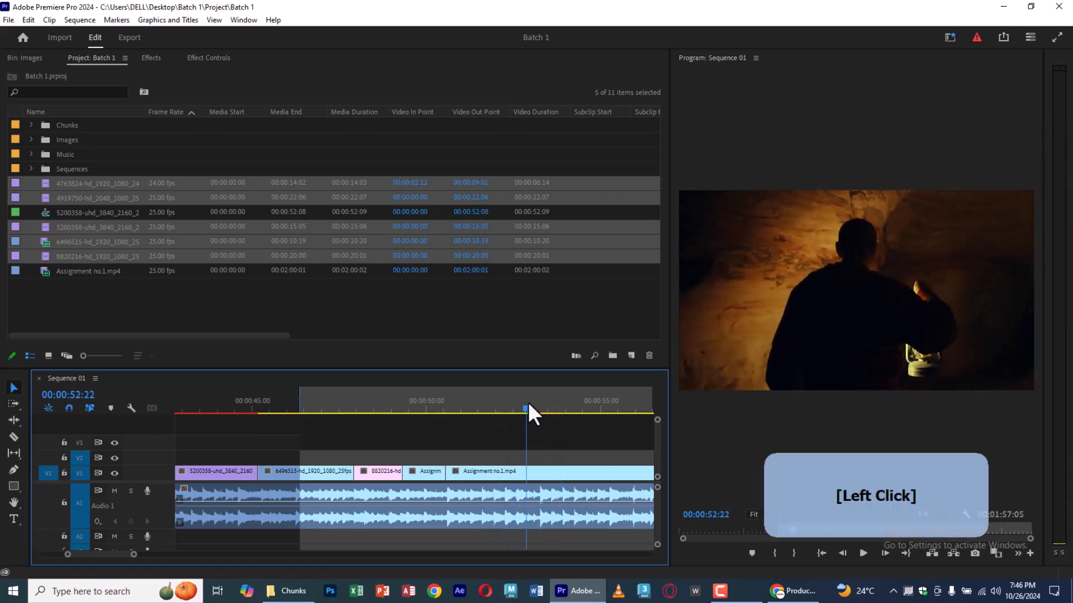
left_click_drag(527, 404, 535, 400)
key("c")
key("v")
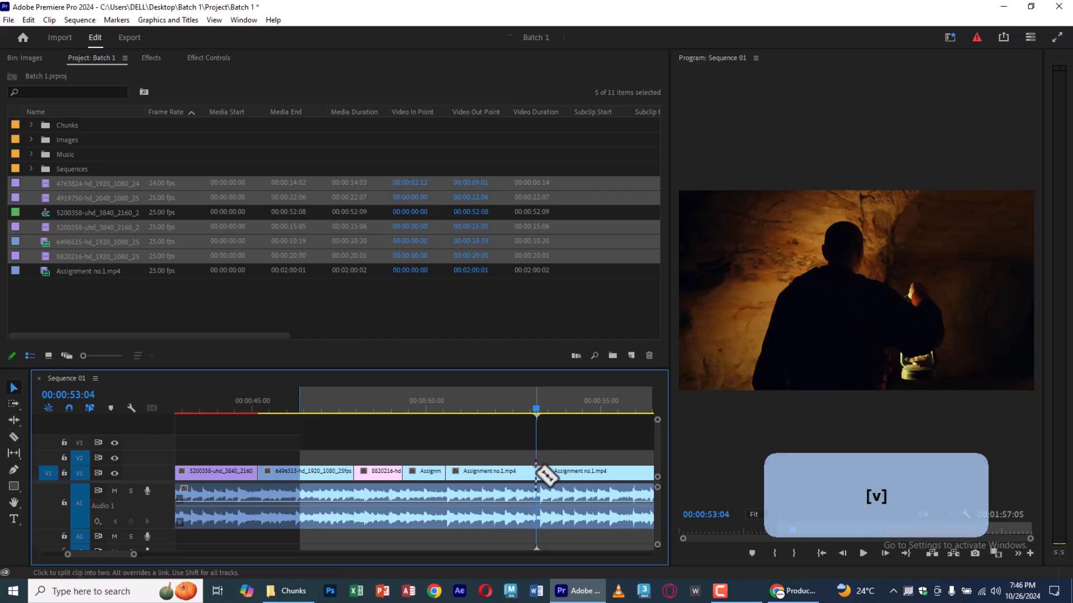
left_click_drag(537, 472, 625, 471)
Play the mosque interior shot against the audio and cut the Assignment no.1.mp4 clip at 00:00:55:20.
left_click(501, 404)
key("space")
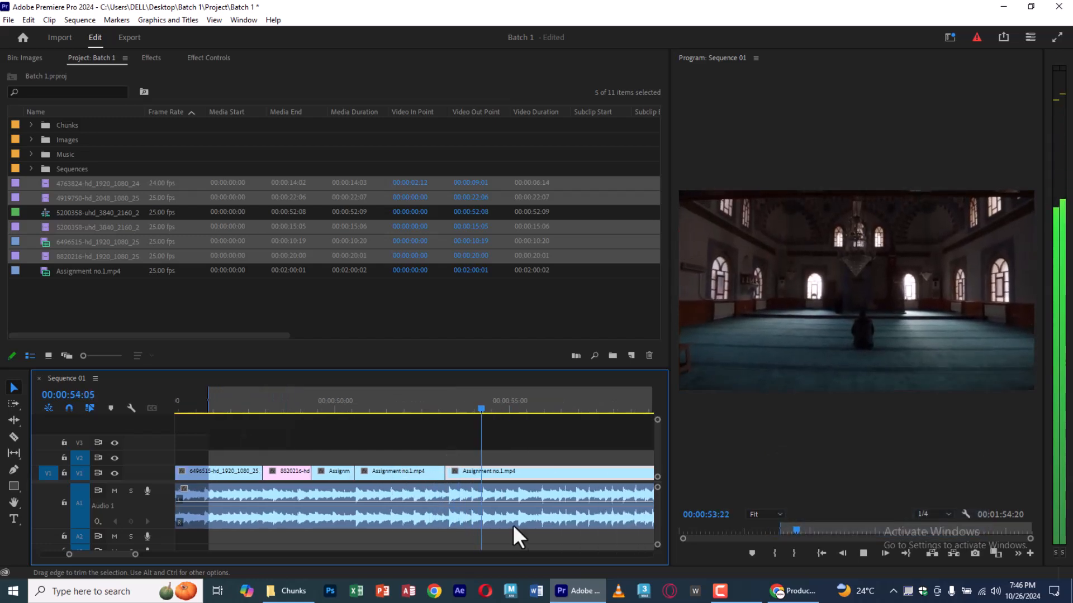
key("space")
key("c")
left_click(537, 474)
key("v")
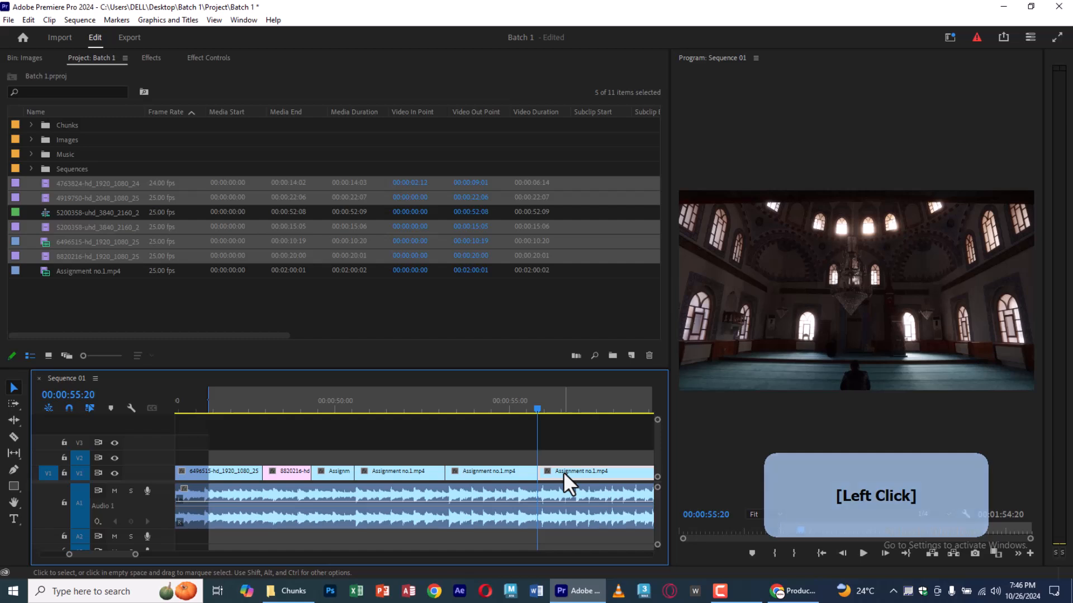
Set the speed of the clip between 00:00:53:04 and 00:00:55:20 to 150% and extend its end to a duration of 00:00:02:11.
left_click(499, 471)
left_click(504, 408)
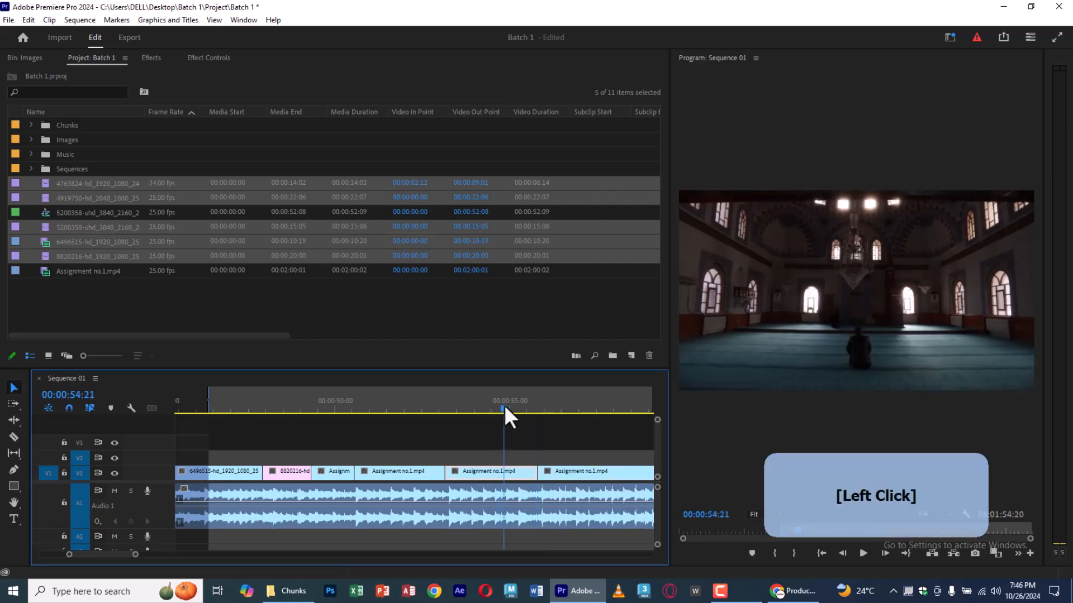
left_click(505, 472)
right_click(505, 472)
left_click(563, 359)
type("10")
left_click(517, 360)
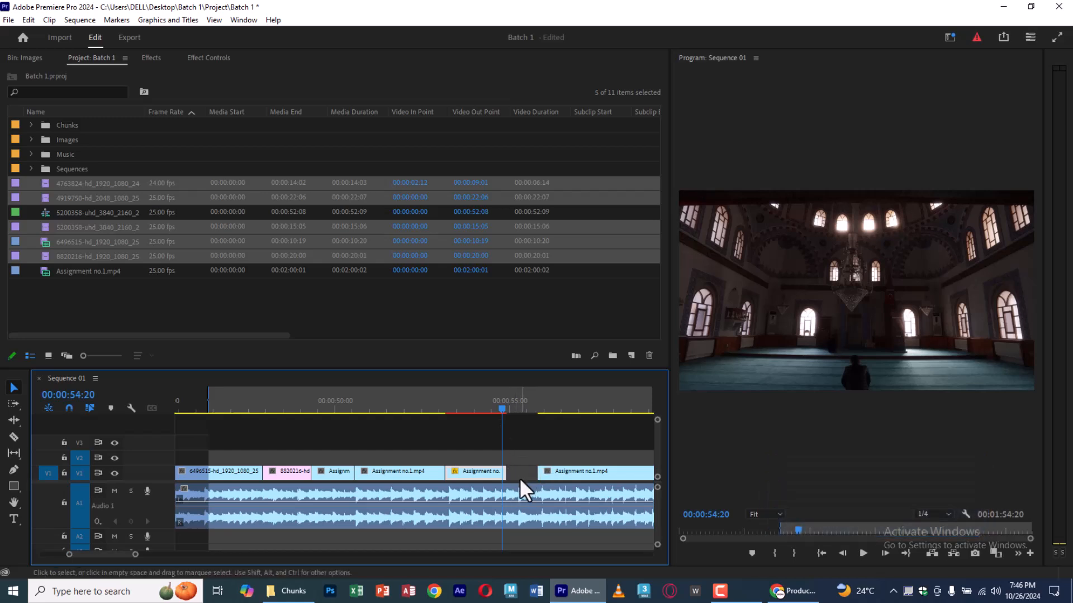
left_click_drag(508, 472, 546, 468)
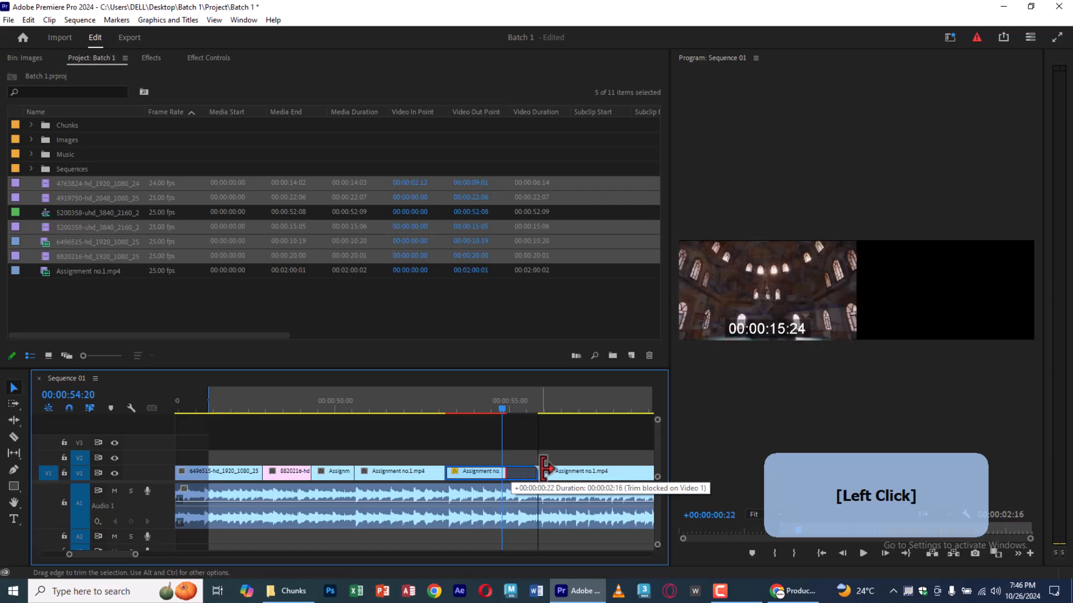
Try to fill the gap by moving the 150% clip against the following clip and extending its start, and undo both changes.
left_click_drag(540, 468, 450, 475)
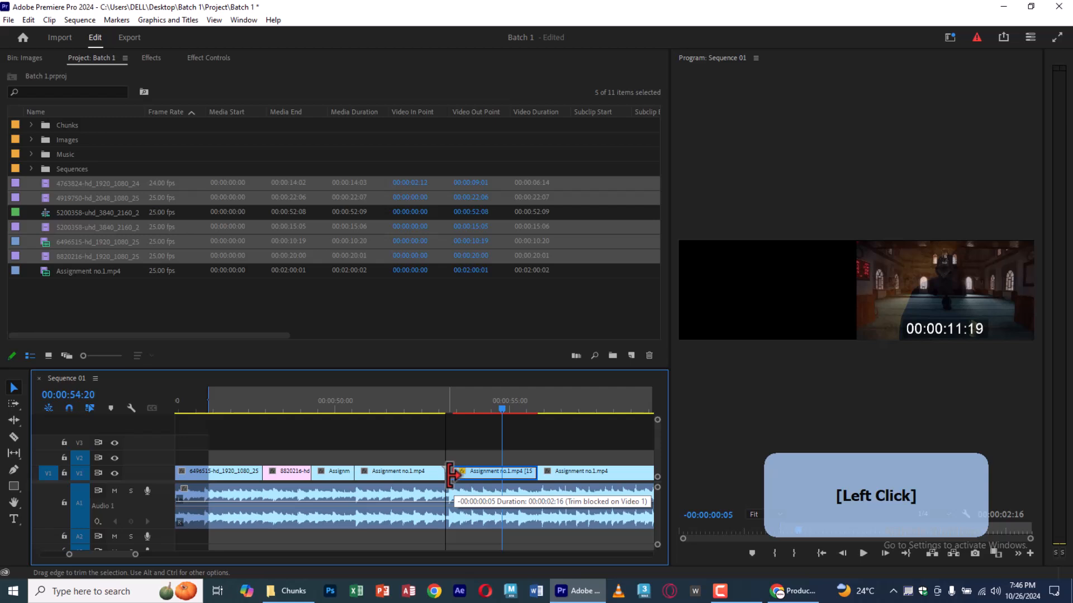
left_click_drag(450, 475, 450, 474)
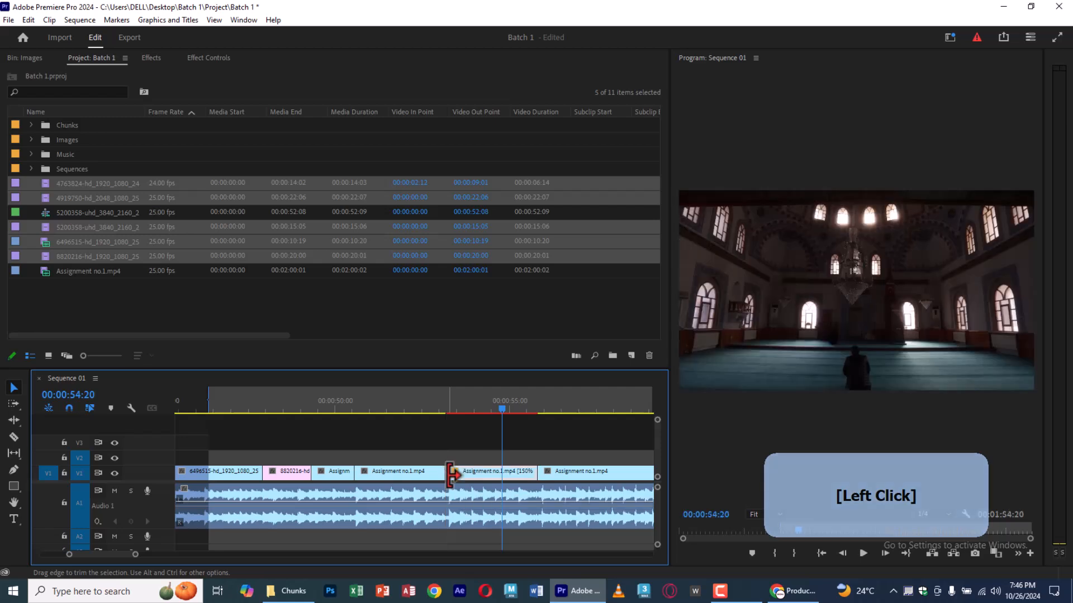
key("ctrl+z")
key("ctrl+z")
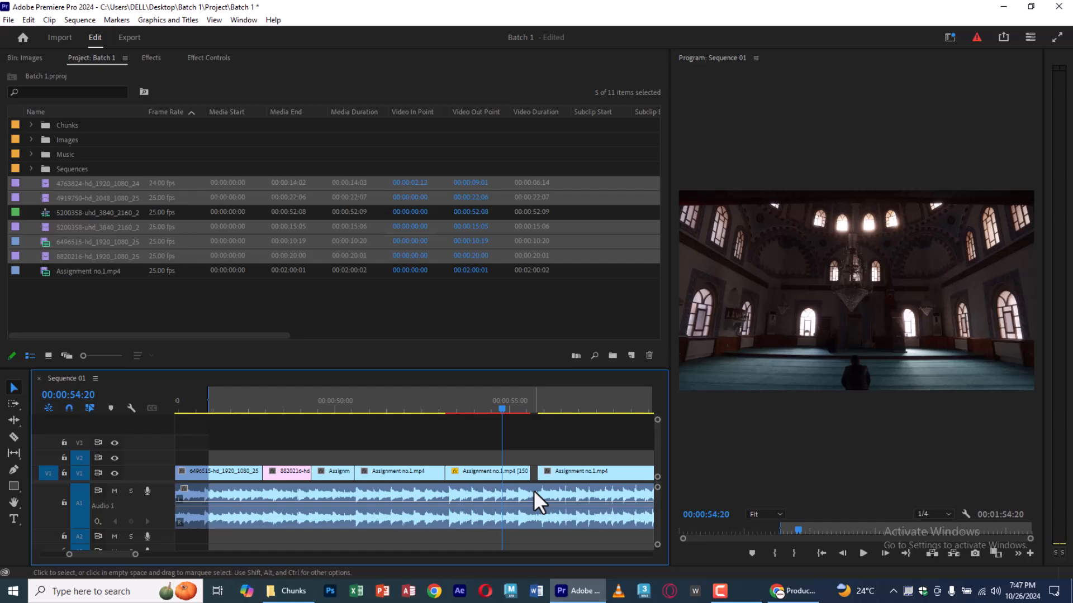
right_click(513, 473)
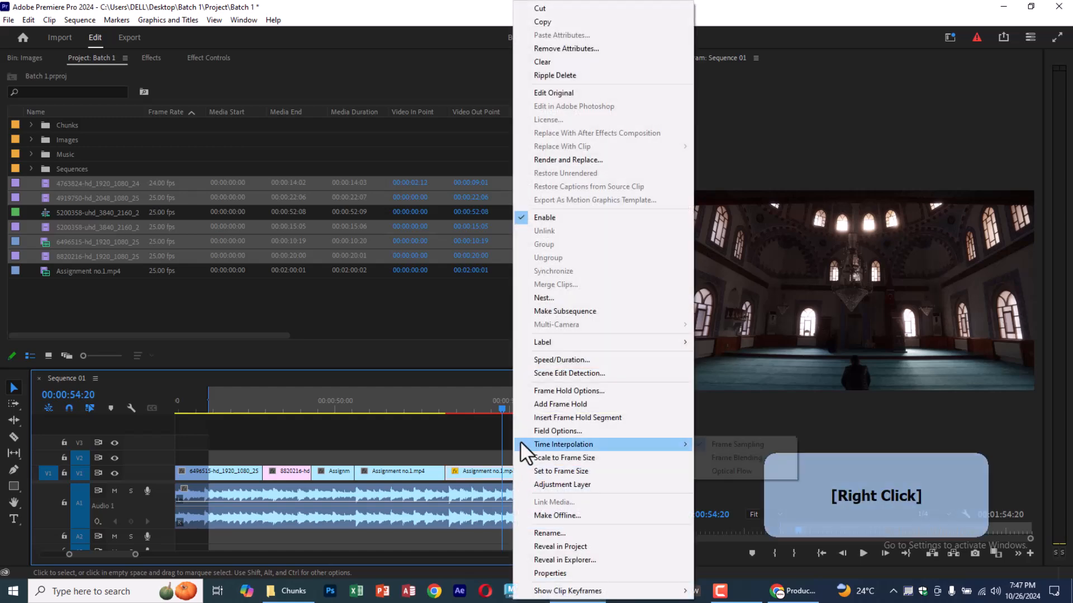
left_click(561, 361)
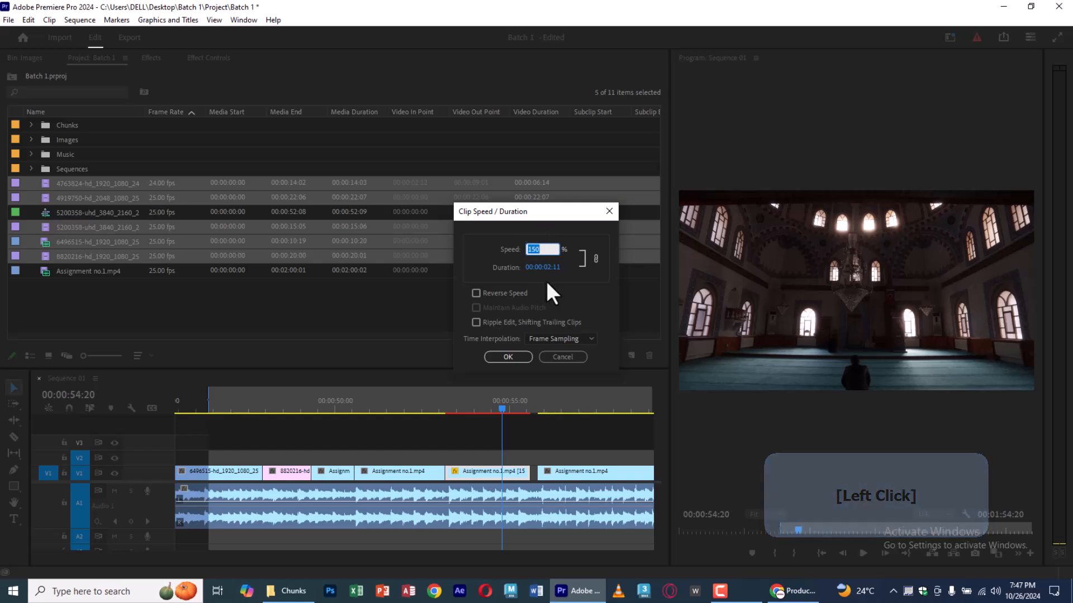
left_click(556, 359)
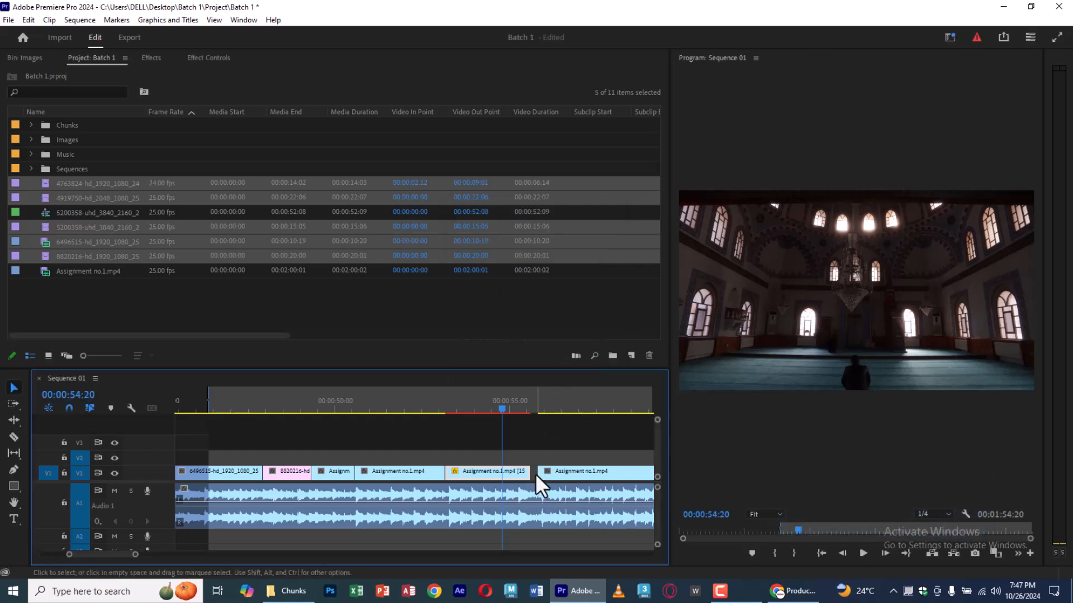
Rate-stretch the end of the mosque interior clip on V1 to fill the gap before the next clip.
left_click(15, 420)
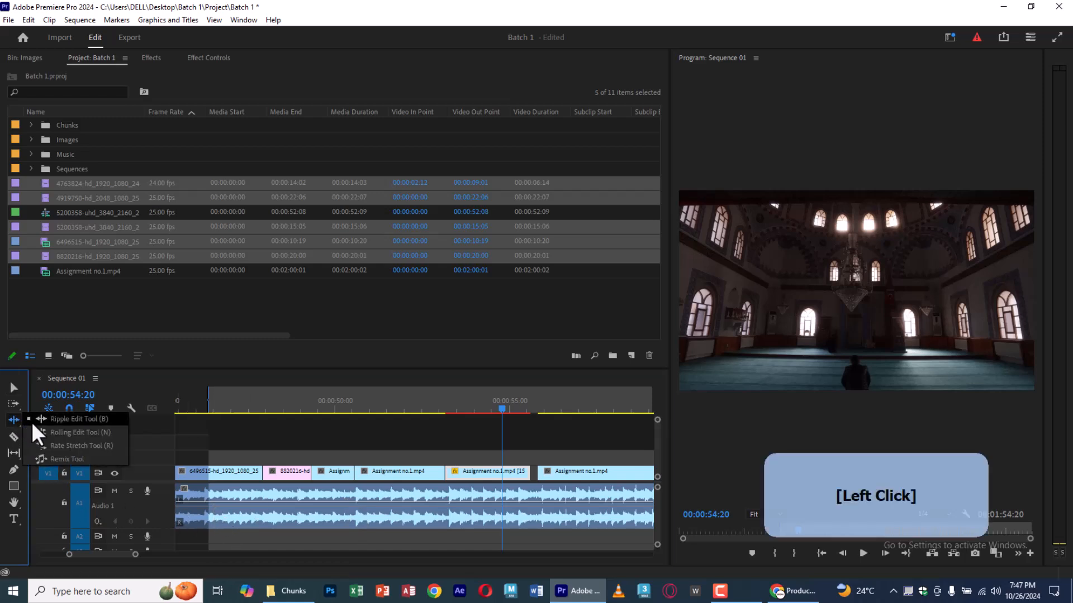
left_click(65, 448)
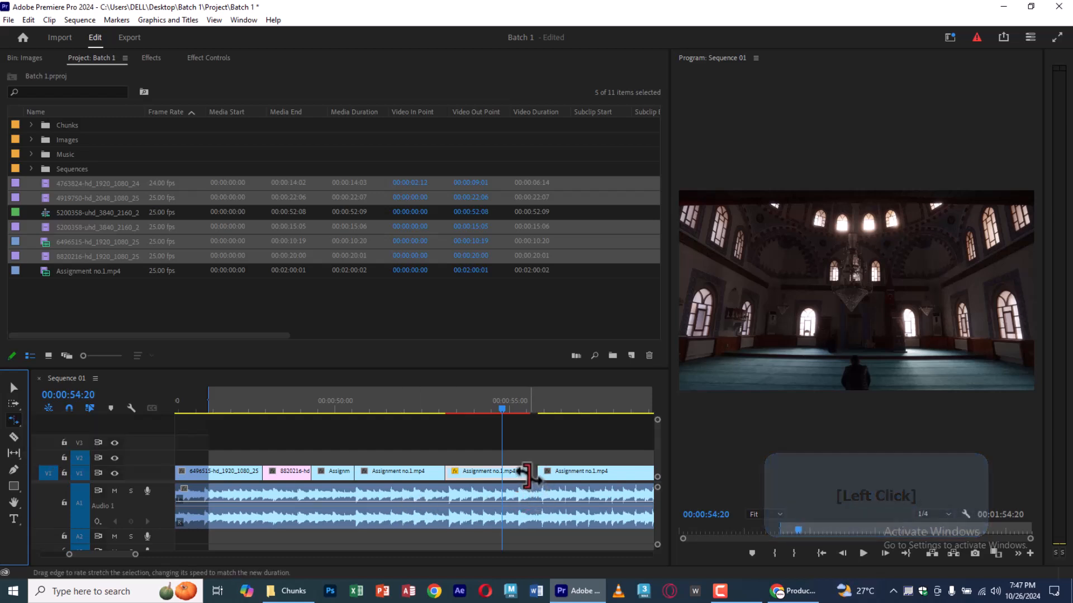
left_click_drag(527, 474, 540, 475)
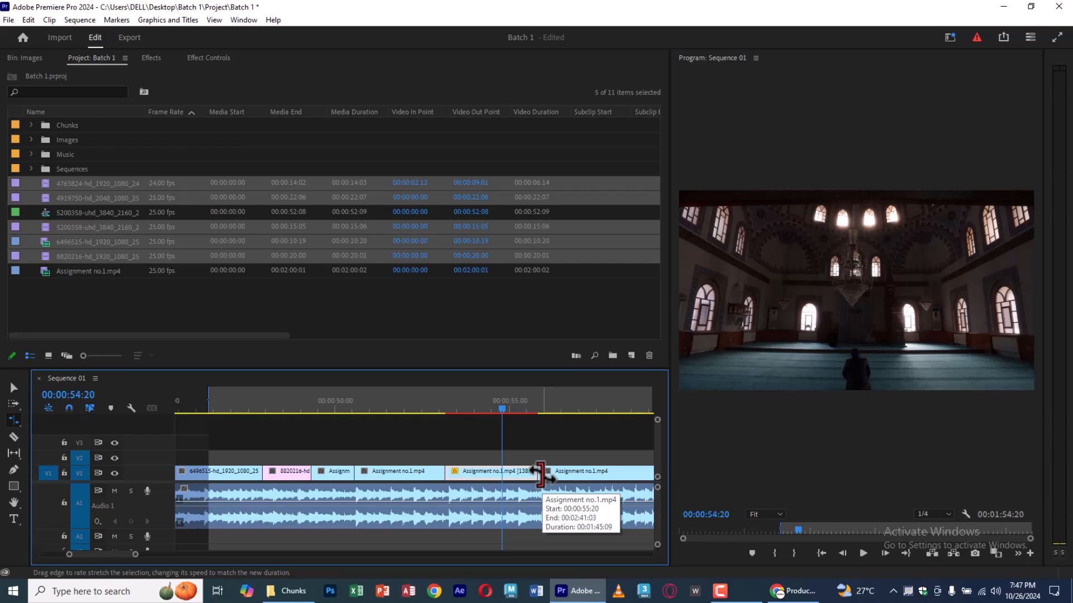
key("v")
Check the Speed/Duration settings of the stretched mosque interior clip without changing them.
right_click(485, 476)
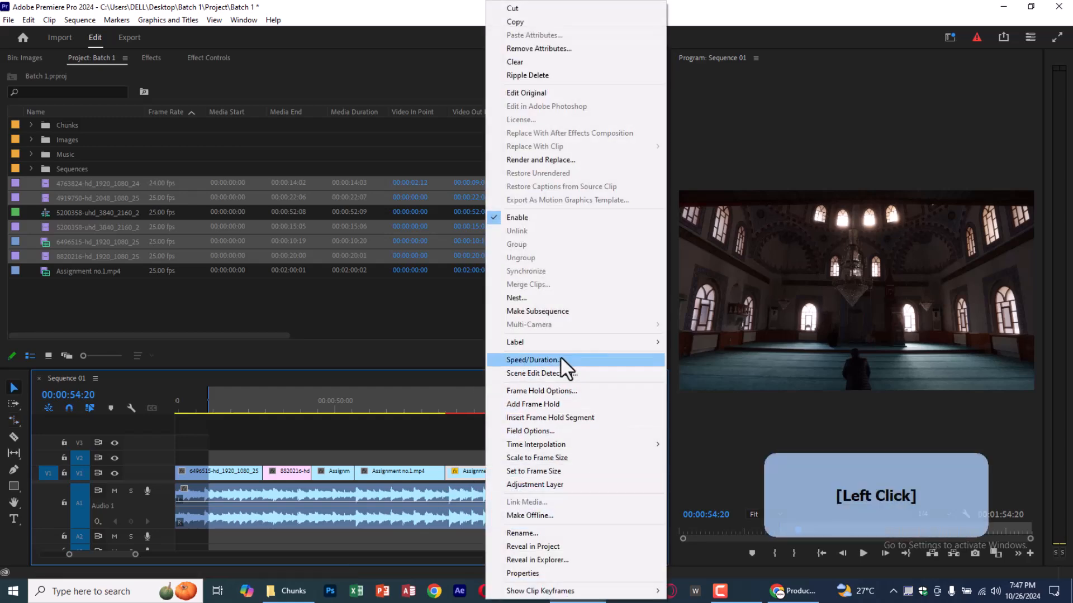
left_click(561, 359)
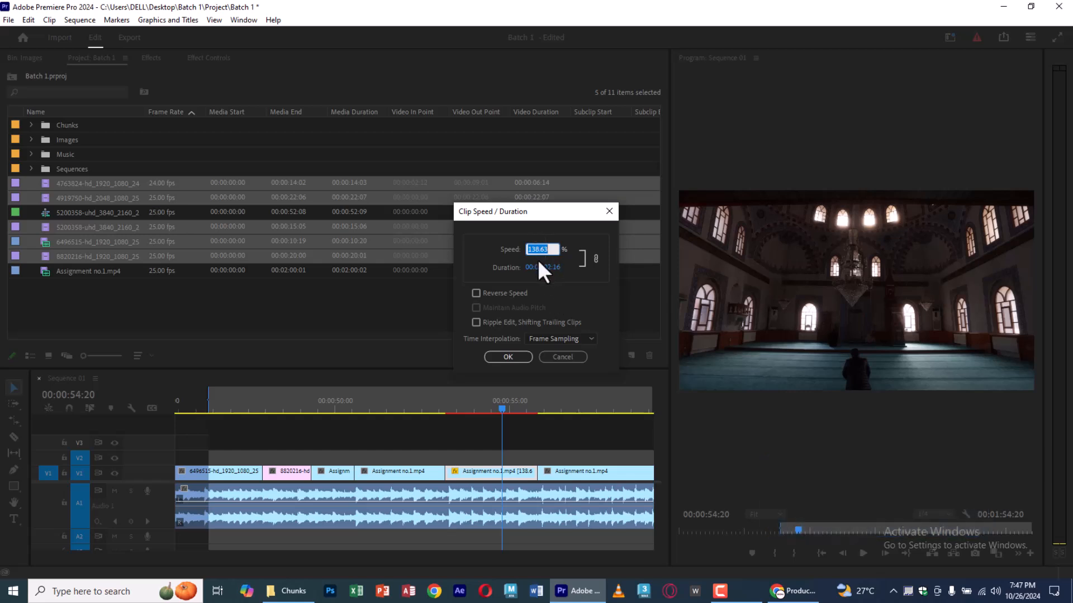
left_click(507, 357)
Trim the start of the following Assignment no.1.mp4 clip to about 00:00:57:11 and move it against the stretched clip.
left_click(405, 400)
key("space")
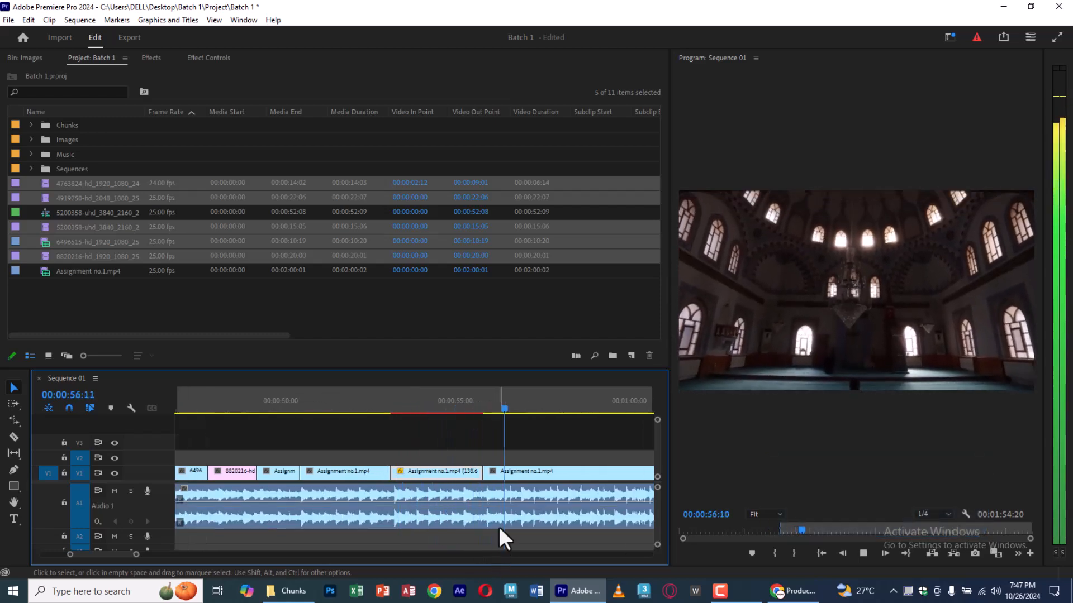
key("space")
left_click_drag(491, 468, 548, 469)
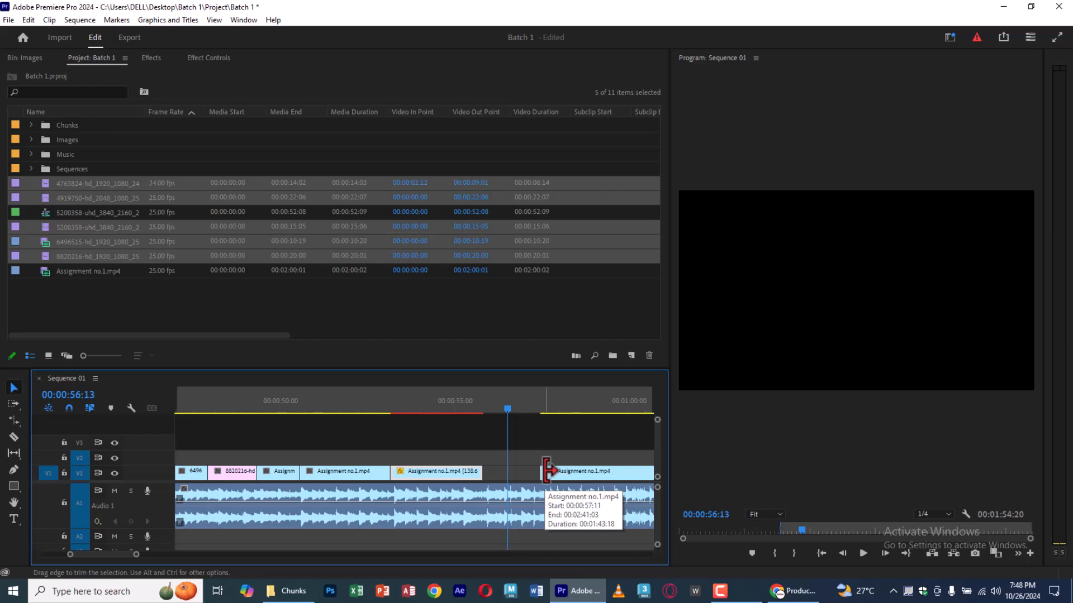
left_click_drag(547, 469, 508, 479)
Play the edit through to the pigeon shot and split its clip on V1 at 00:00:58:15.
left_click(341, 405)
key("space")
left_click(474, 445)
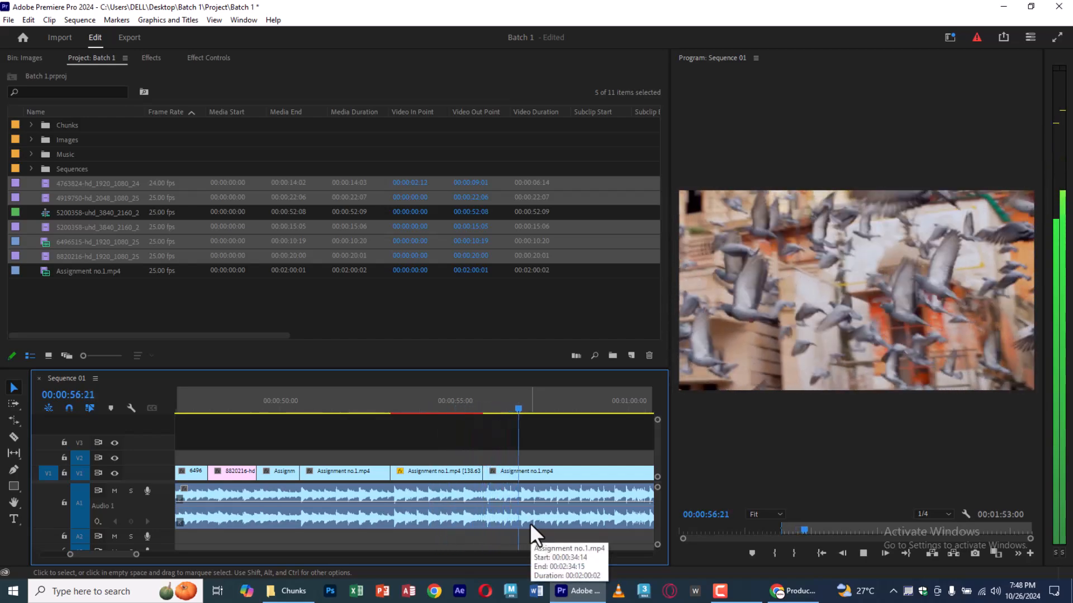
key("space")
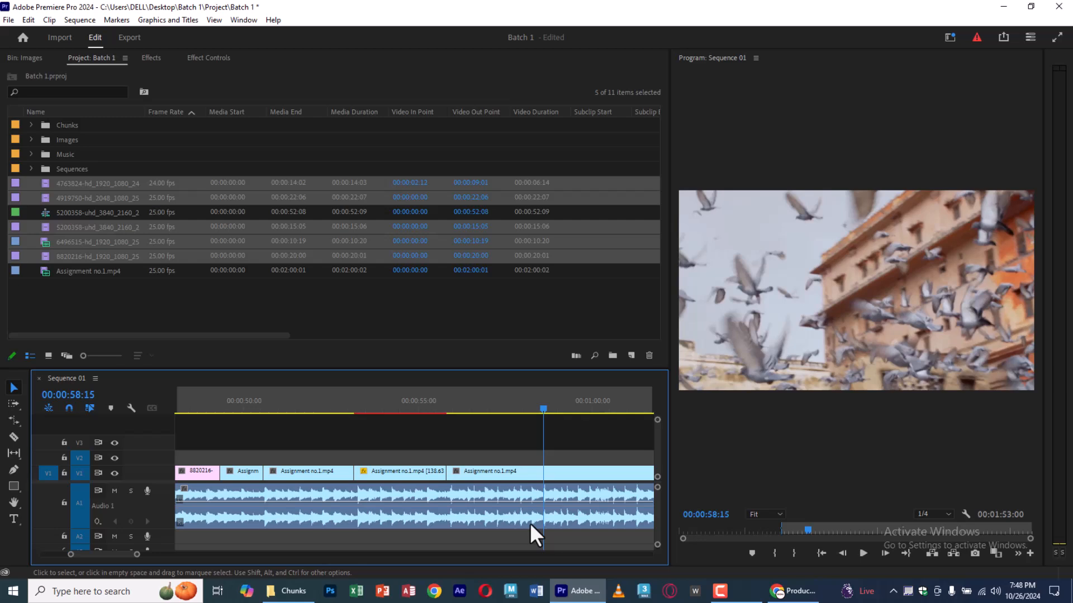
key("c")
scroll(478, 467, "down", 2)
key("v")
Trim about 3 seconds off the start of the clip after the split and move it back against the cut.
left_click_drag(477, 474, 573, 471)
scroll(551, 473, "down", 1)
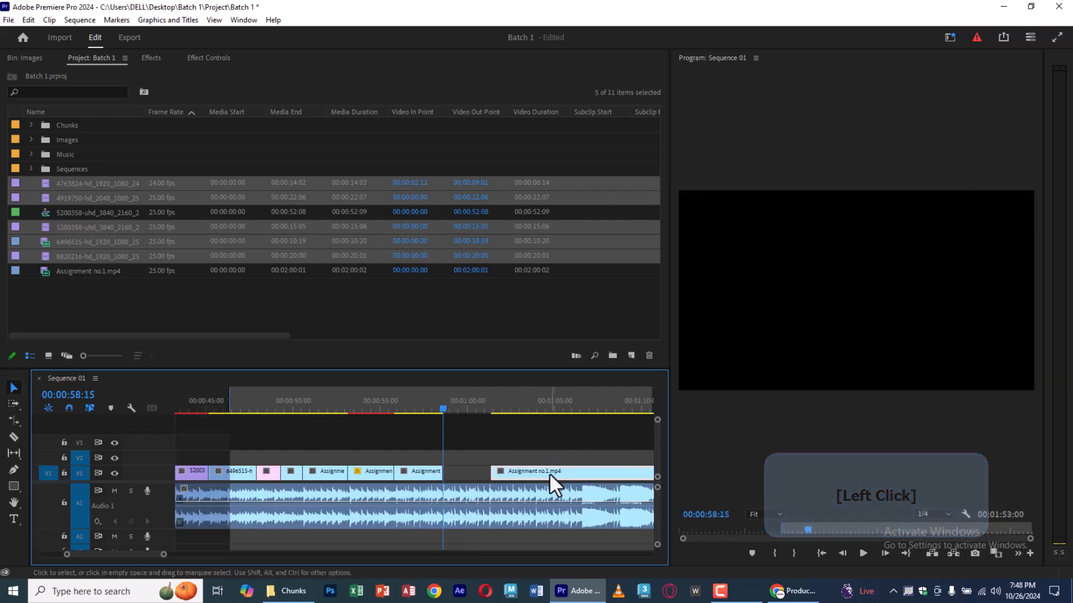
left_click_drag(509, 472, 447, 479)
Review the edited montage in the maximized Program monitor from 00:00:34:14 to about 00:01:01, then restore the layout.
key("minus")
key("minus")
key("minus")
left_click(293, 399)
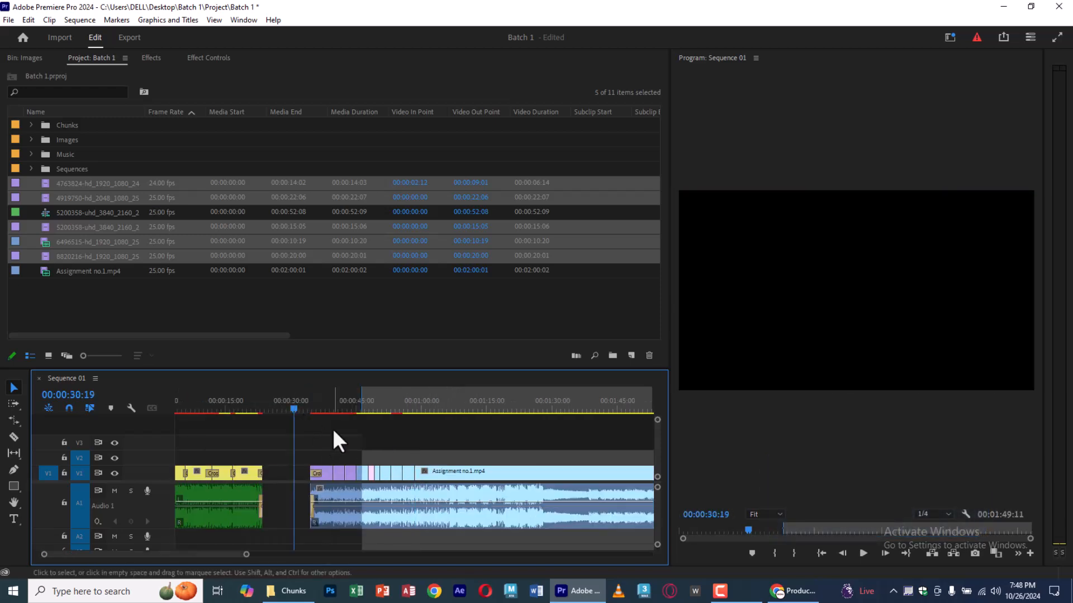
key("Down")
key("grave")
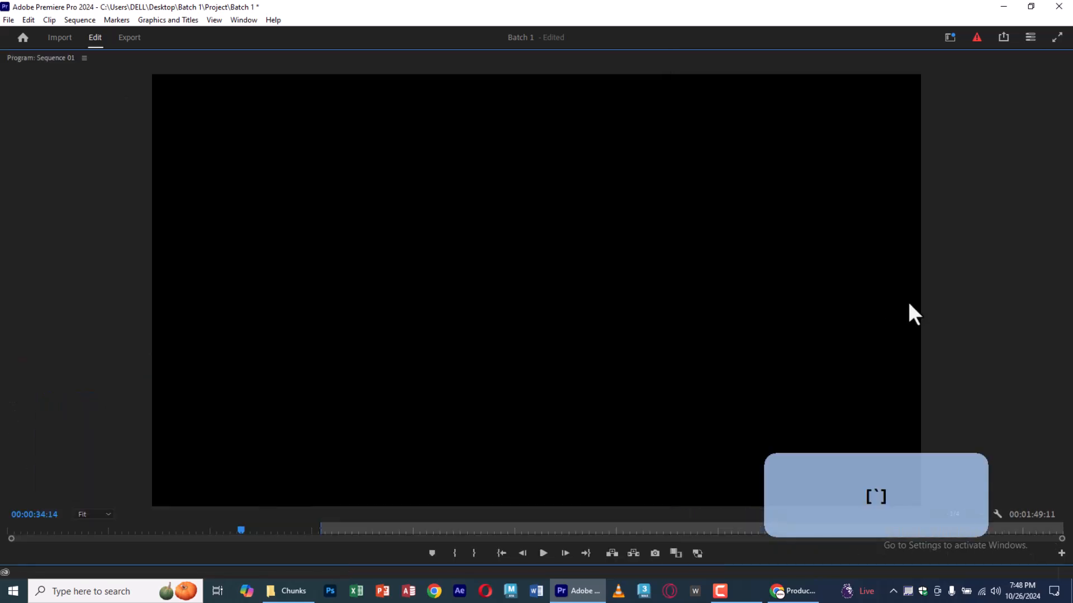
key("grave")
key("grave")
key("grave")
key("grave")
key("grave")
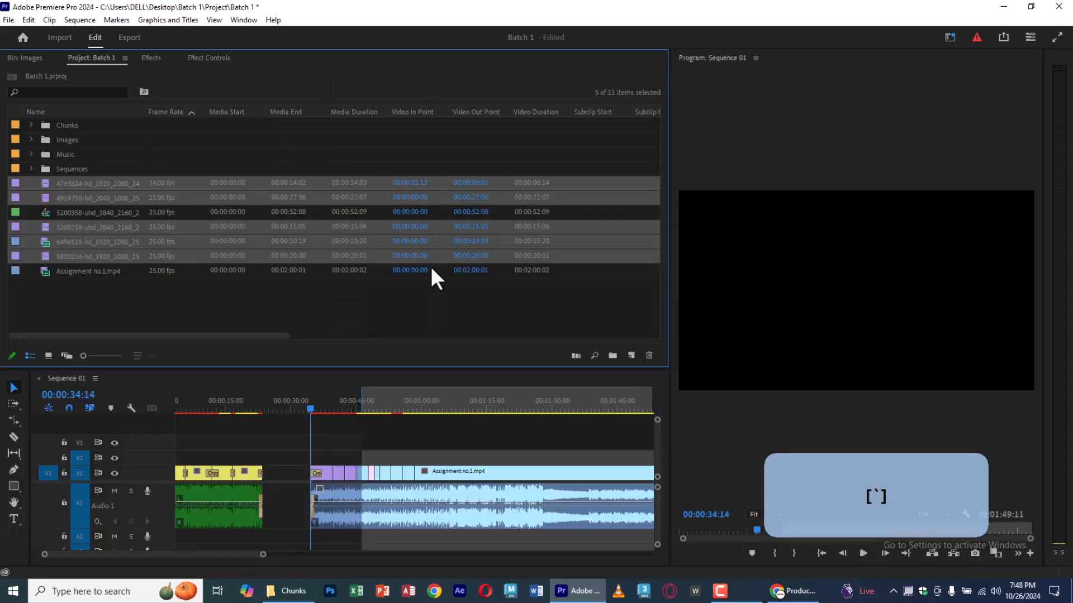
key("grave")
key("grave")
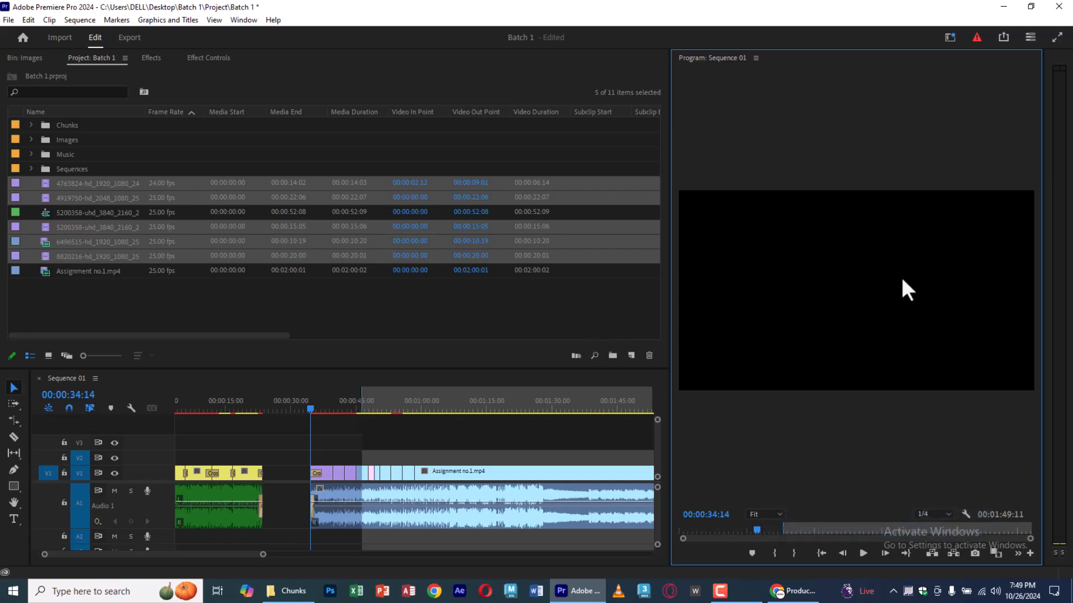
key("grave")
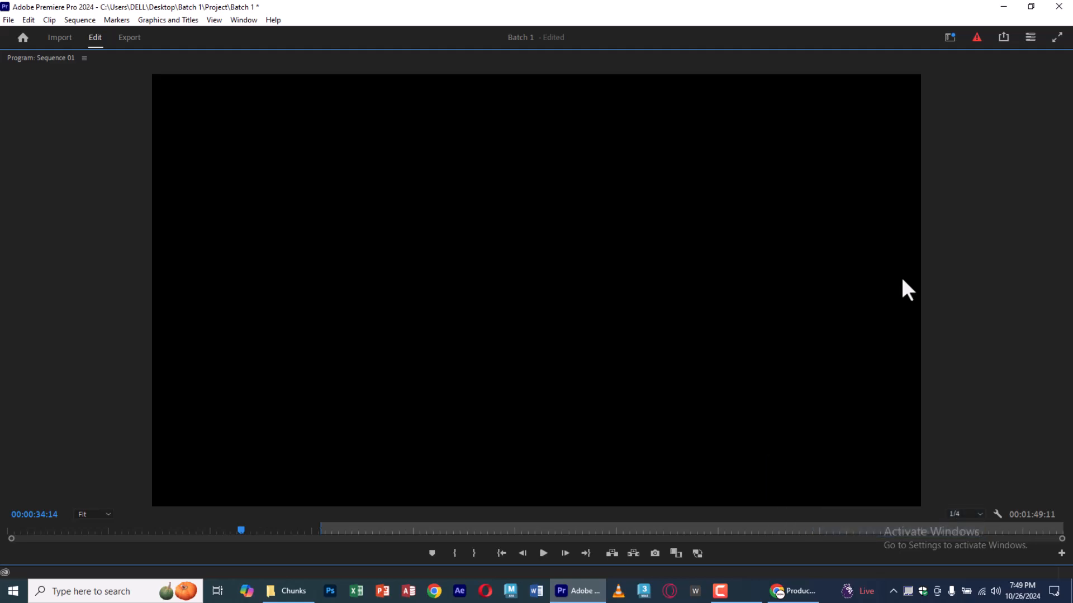
key("space")
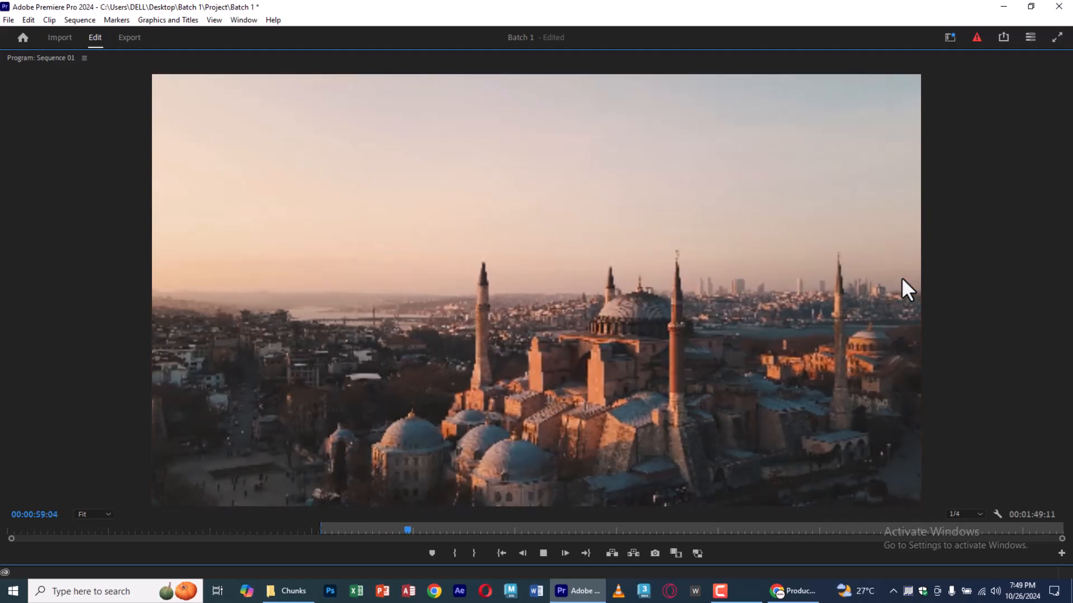
key("space")
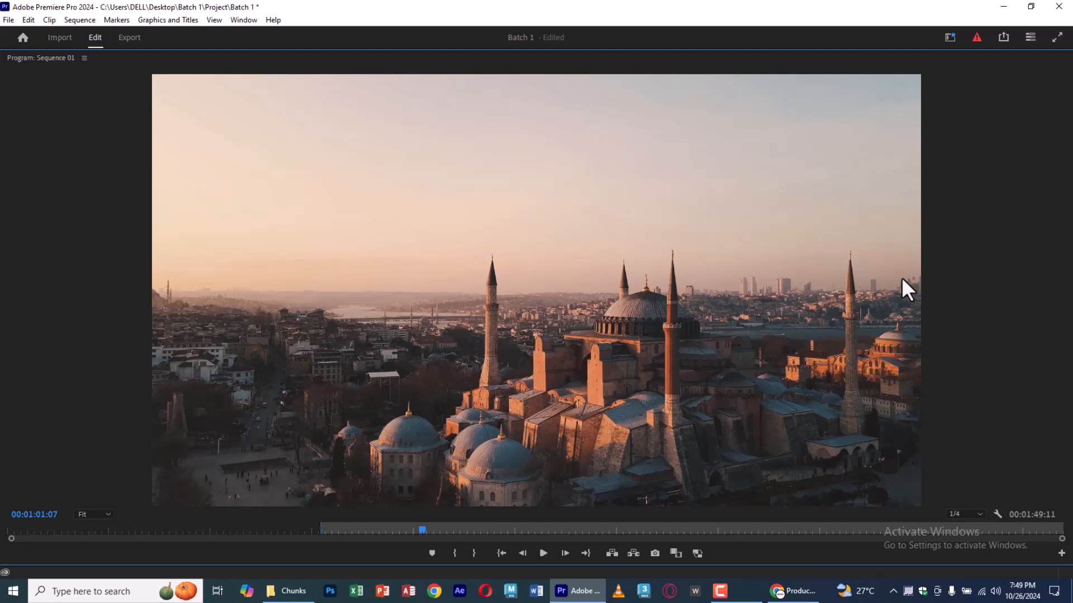
left_click(900, 277)
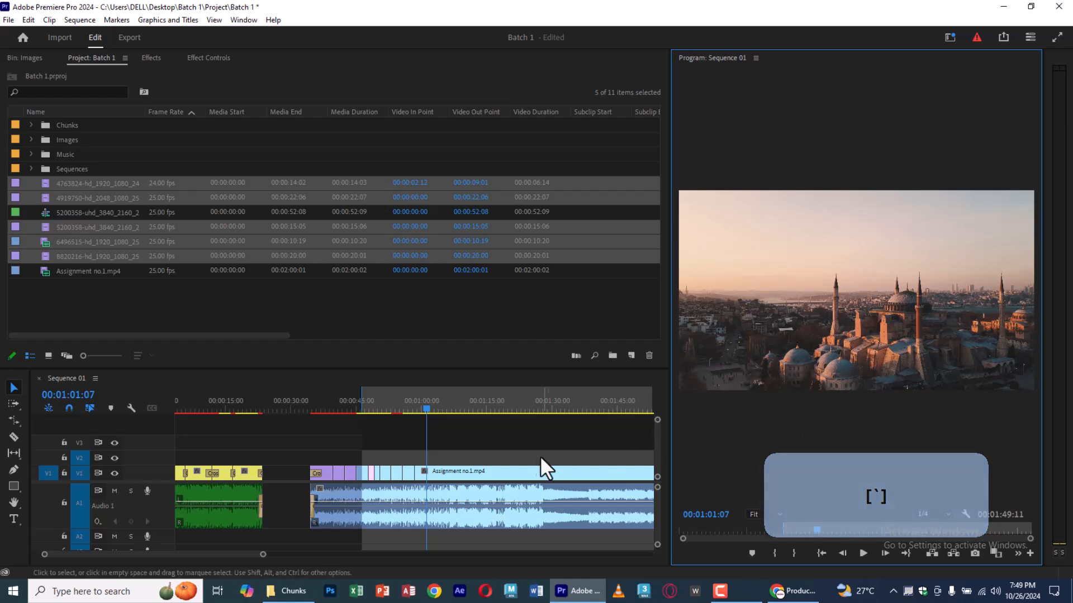
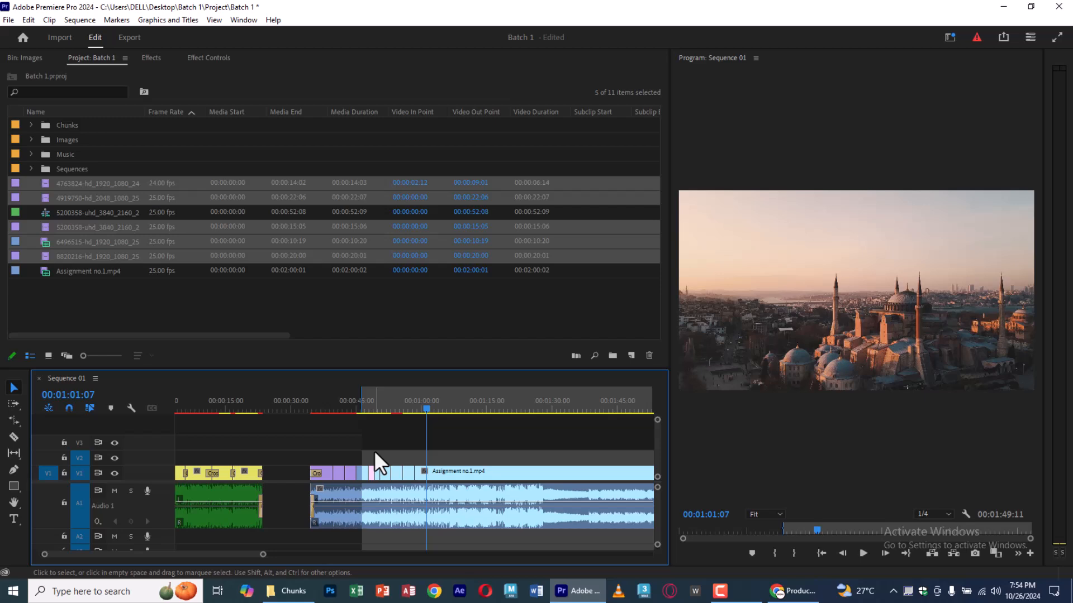
Examine the shots and dissolves in the last V1 clip between 00:01:02 and 00:01:20, enlarging the Program monitor.
left_click(530, 464)
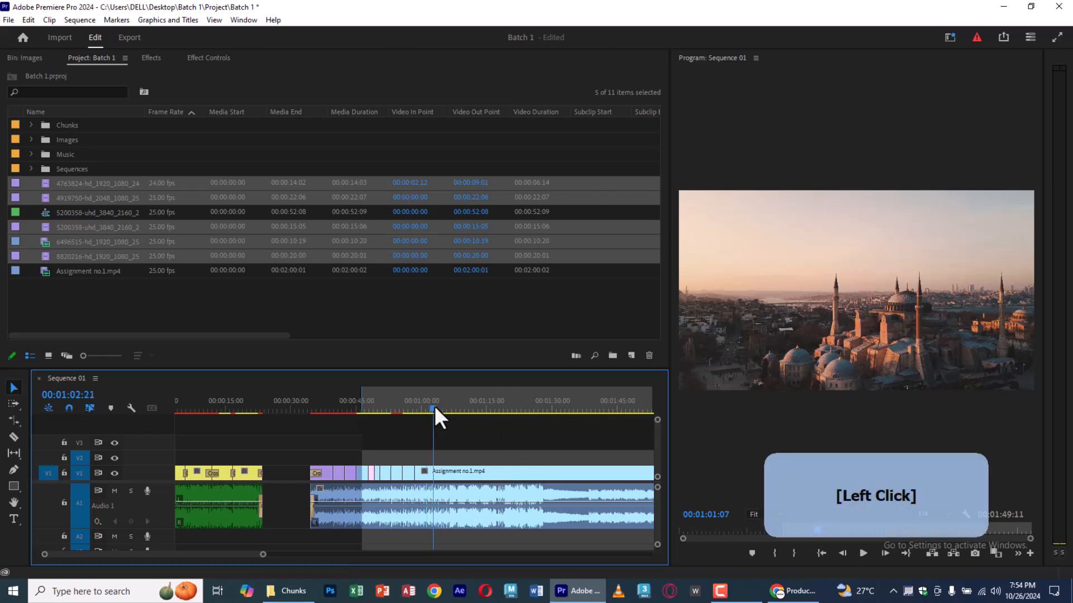
key("space")
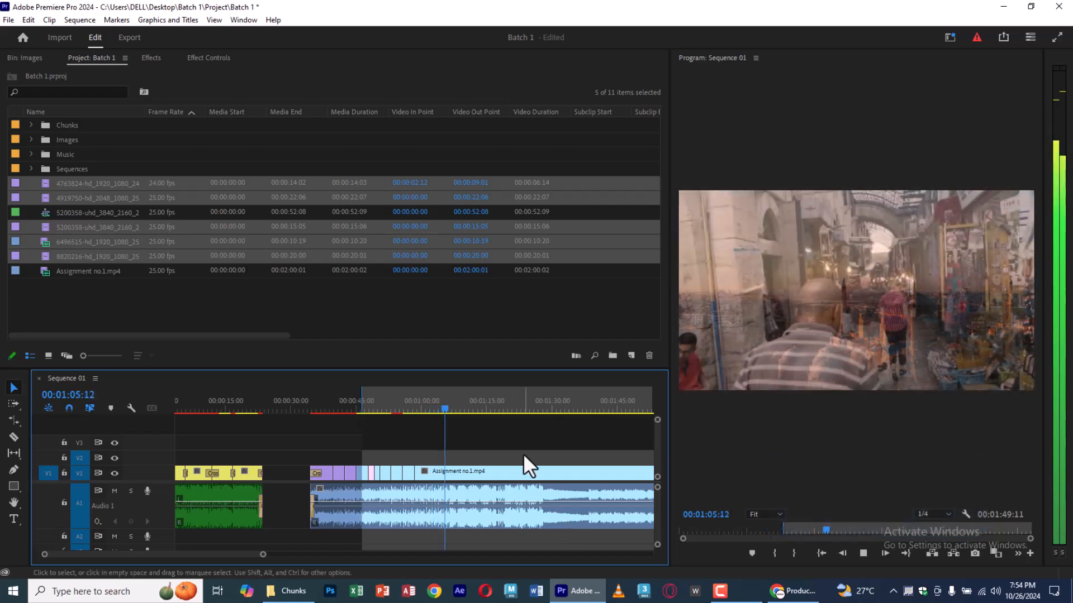
key("space")
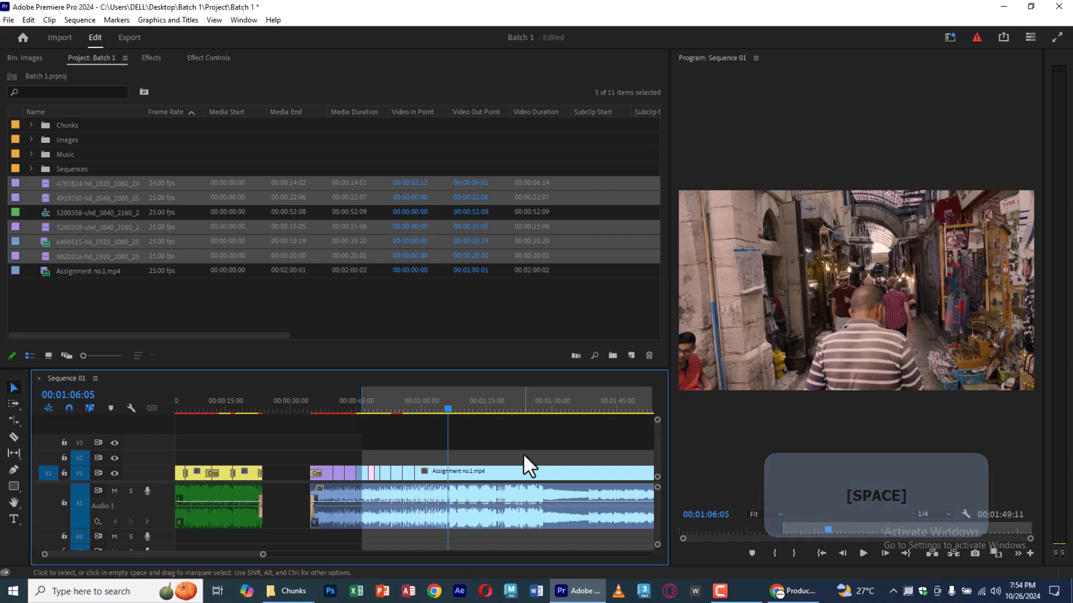
key("space")
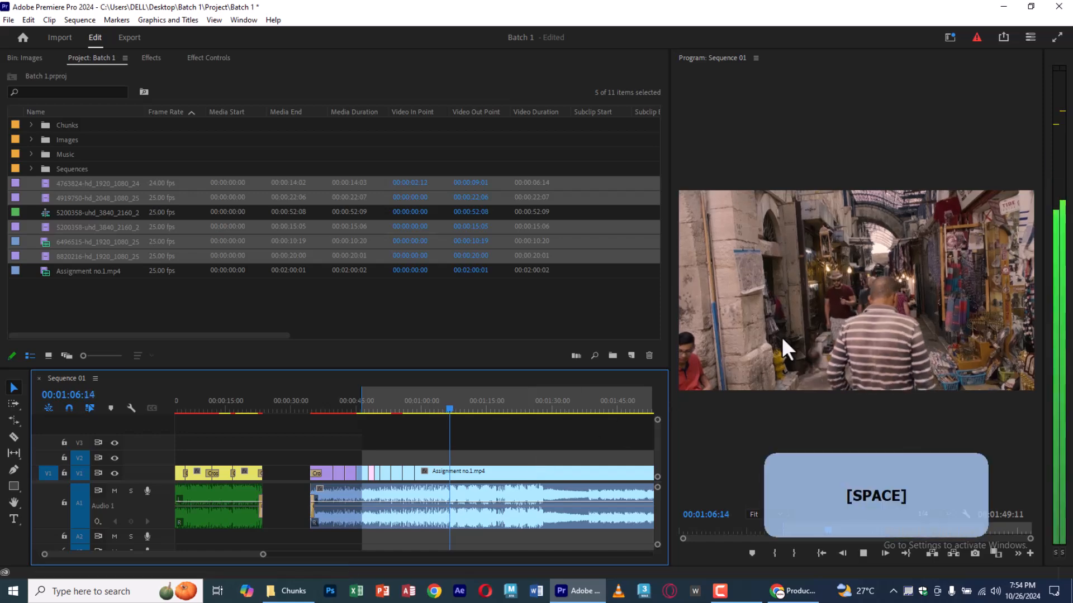
key("space")
left_click_drag(483, 412, 501, 413)
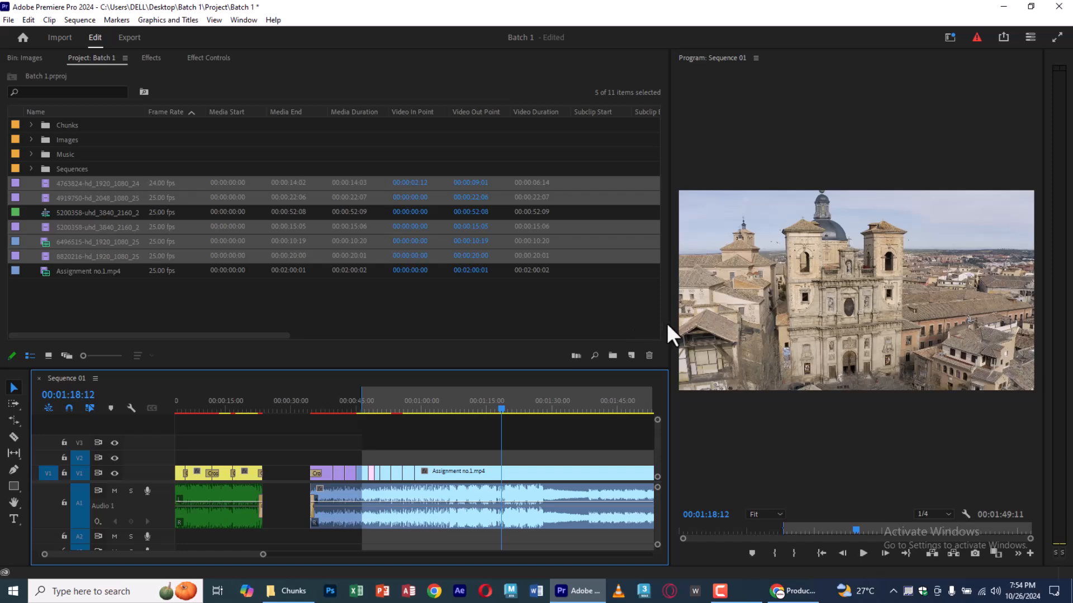
left_click_drag(668, 323, 613, 327)
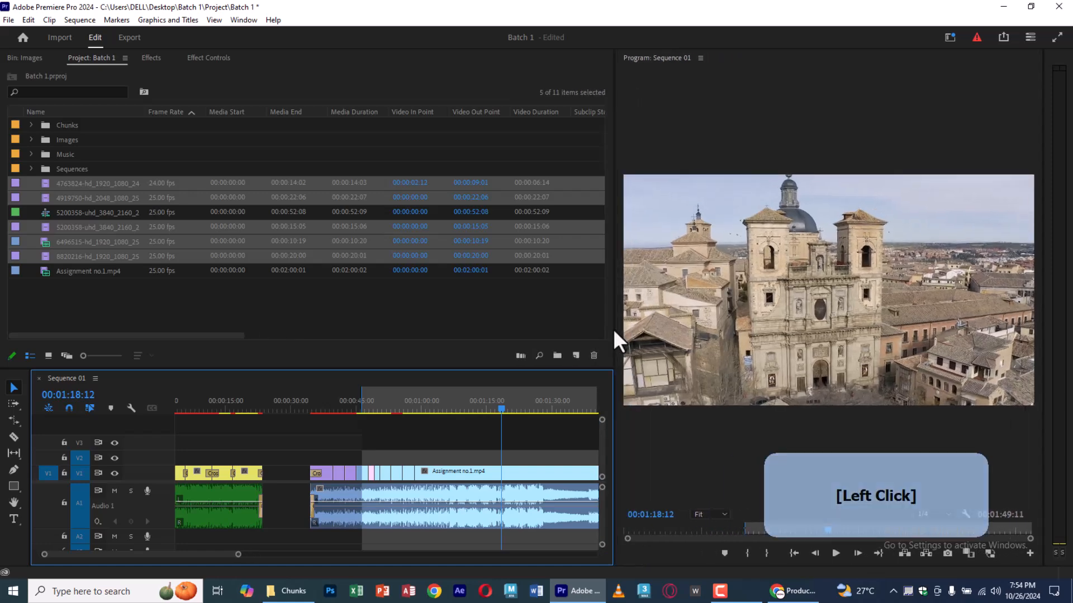
scroll(517, 451, "down", 3)
key("space")
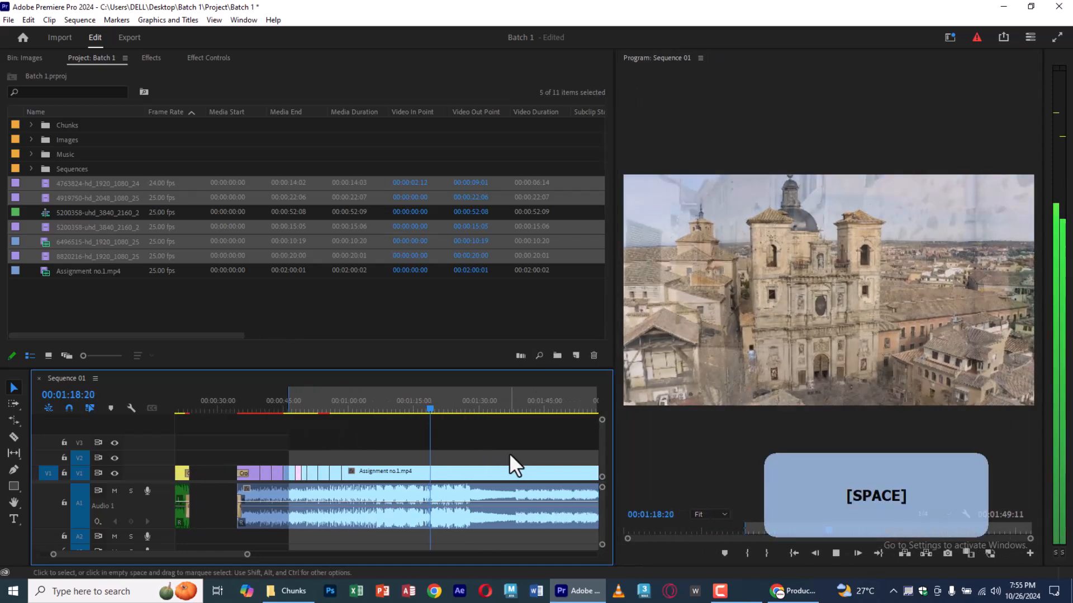
key("space")
key("space")
key("space")
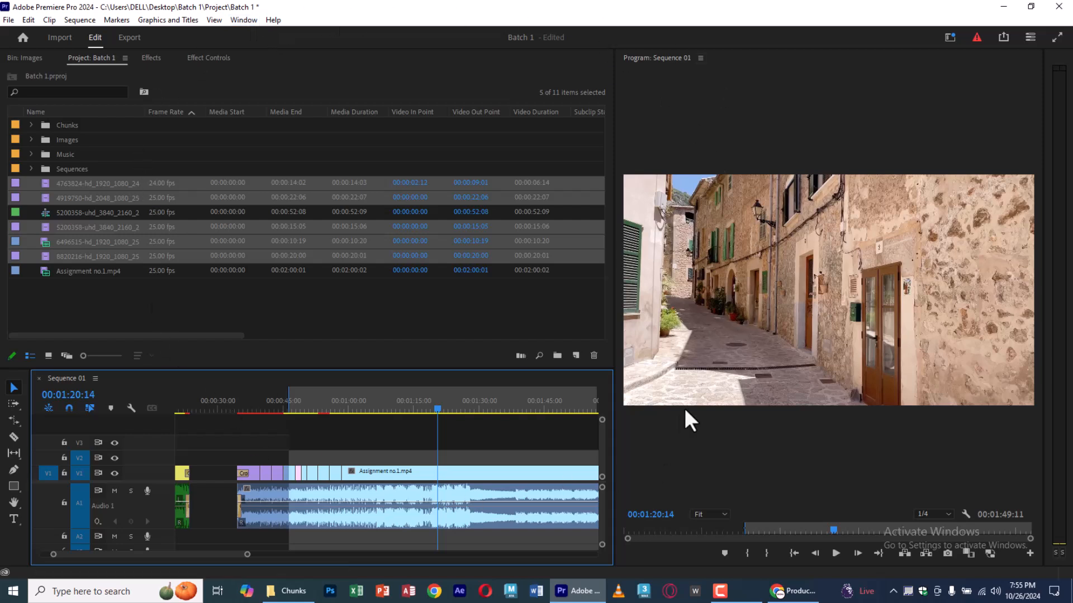
Open the Essential Graphics panel and widen it to show its templates as a two-column grid of thumbnails.
left_click(250, 22)
mouse_move(252, 33)
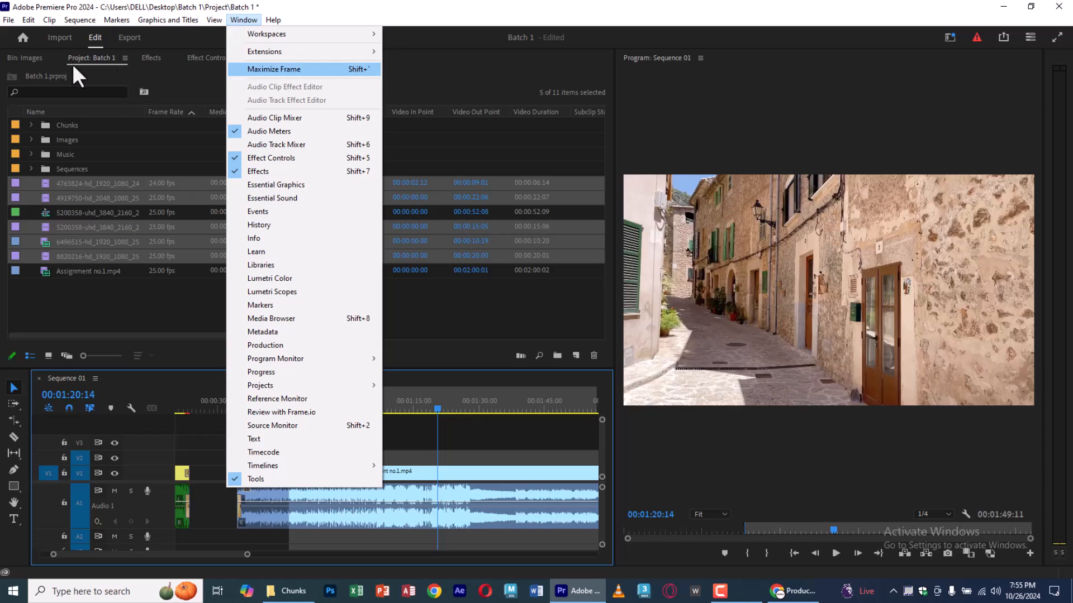
left_click(51, 73)
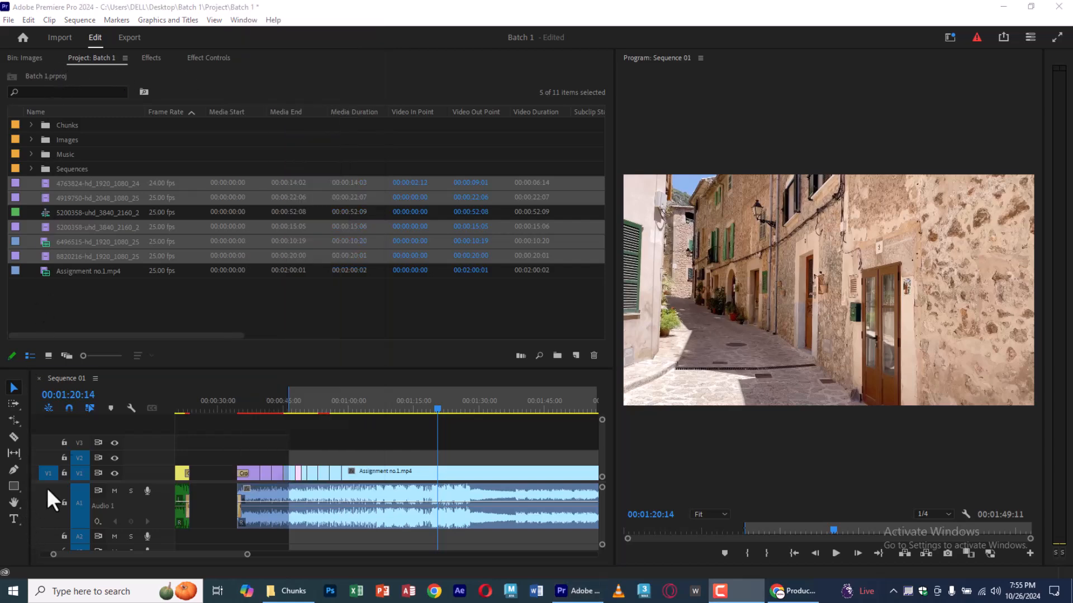
left_click(231, 19)
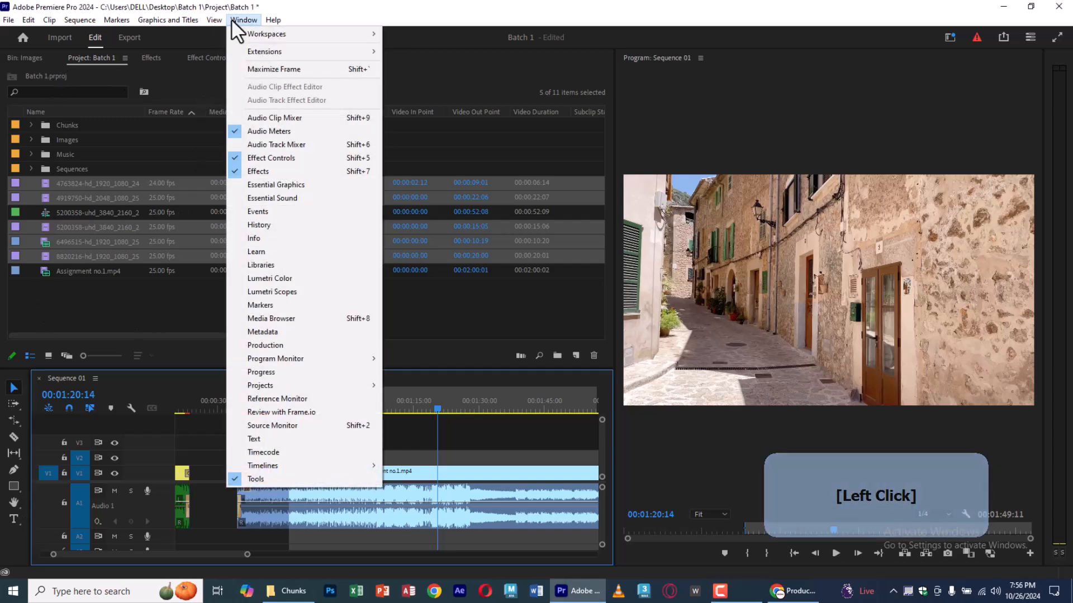
left_click(276, 186)
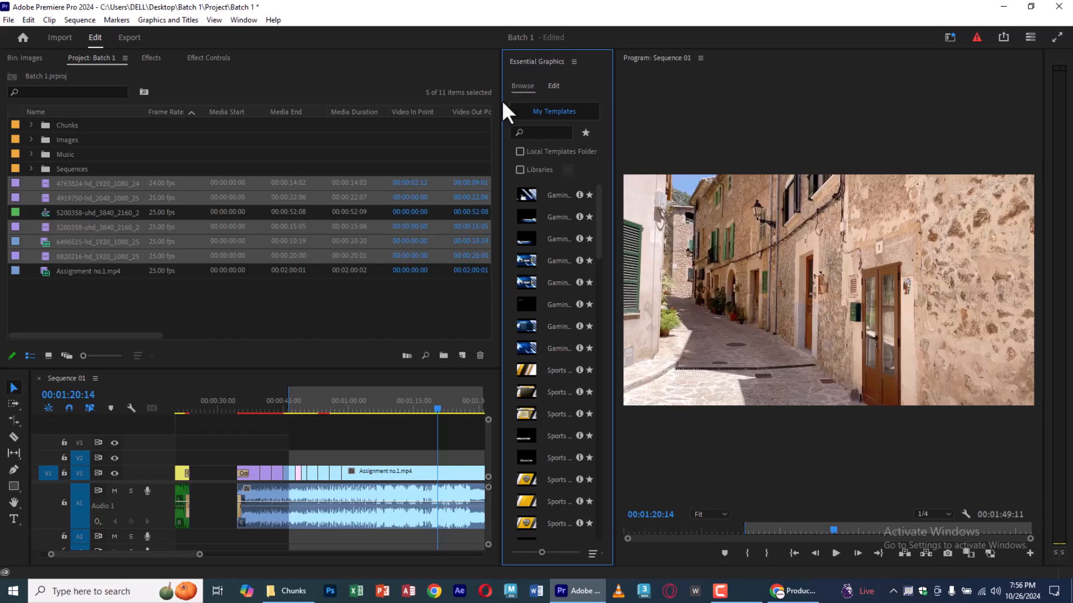
left_click_drag(501, 99, 482, 100)
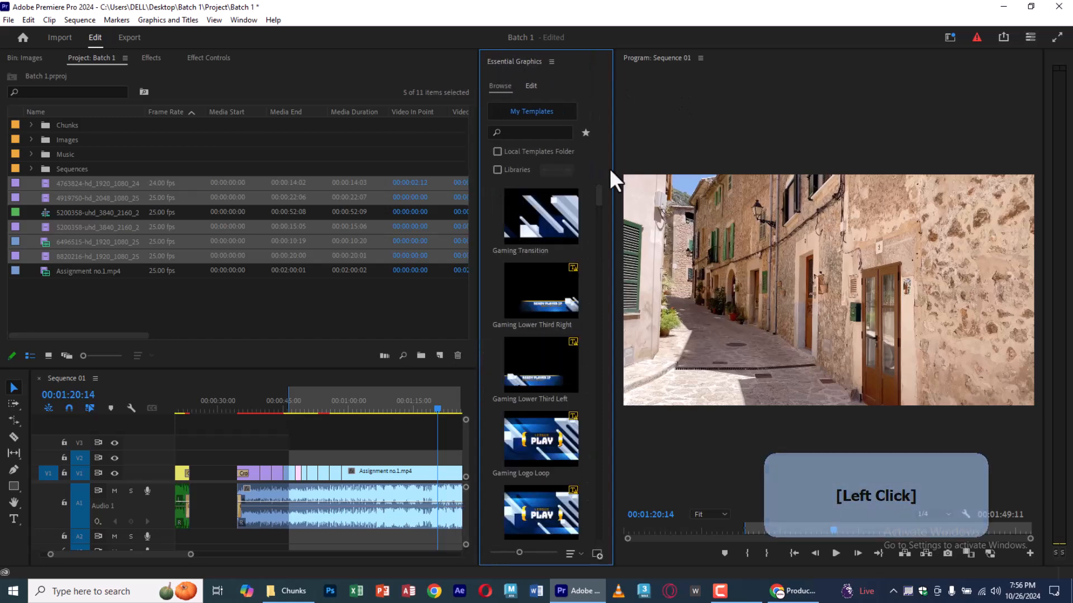
left_click_drag(612, 170, 776, 183)
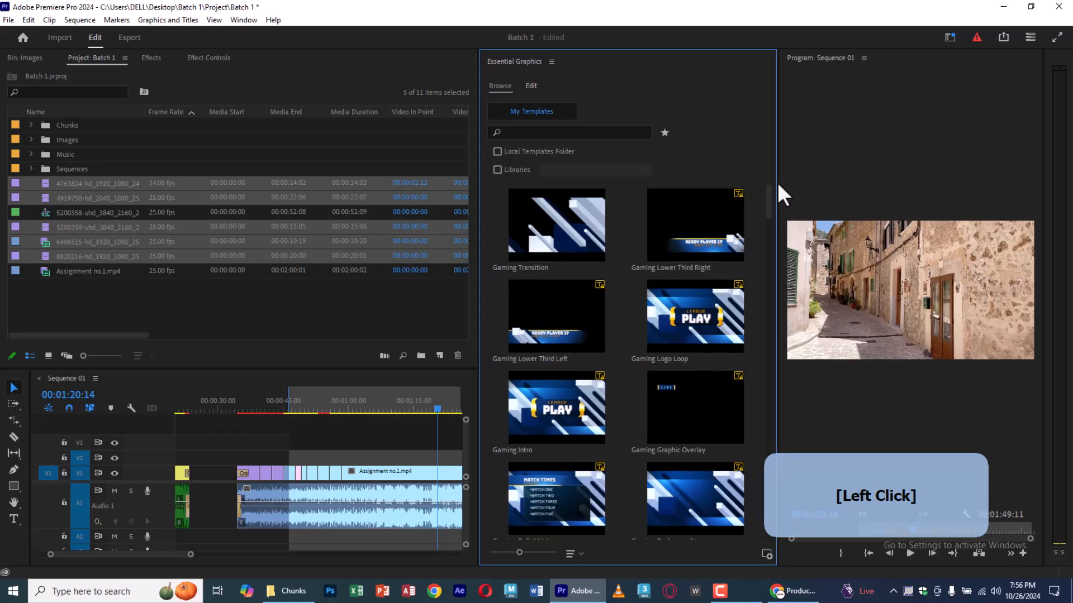
Look through the gaming, sports and title templates and set the playhead to 00:01:01:01 at the start of the last V1 clip.
scroll(624, 354, "down", 2)
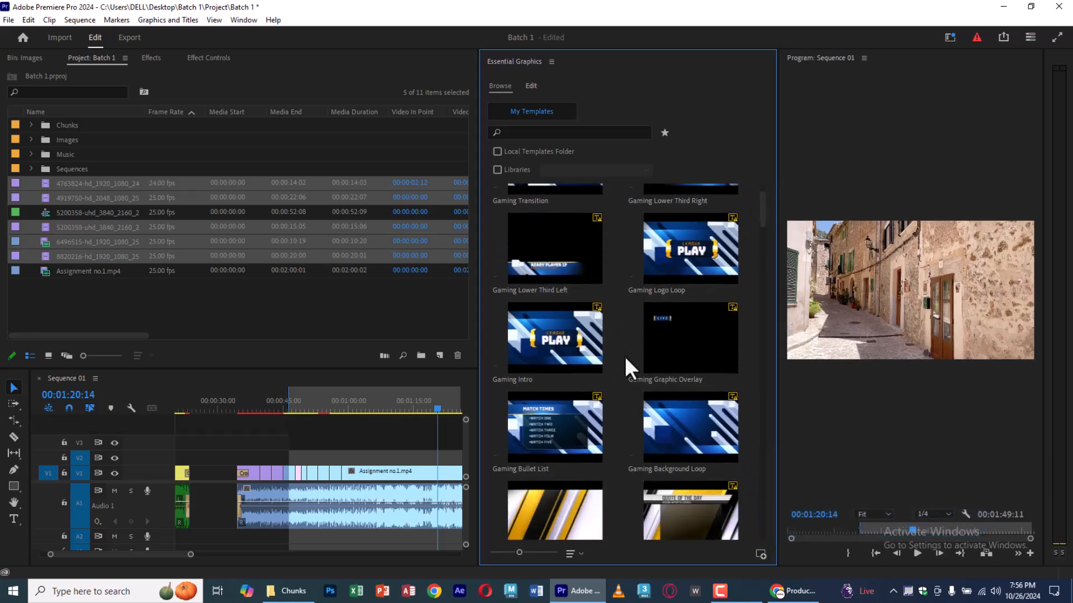
scroll(626, 362, "down", 4)
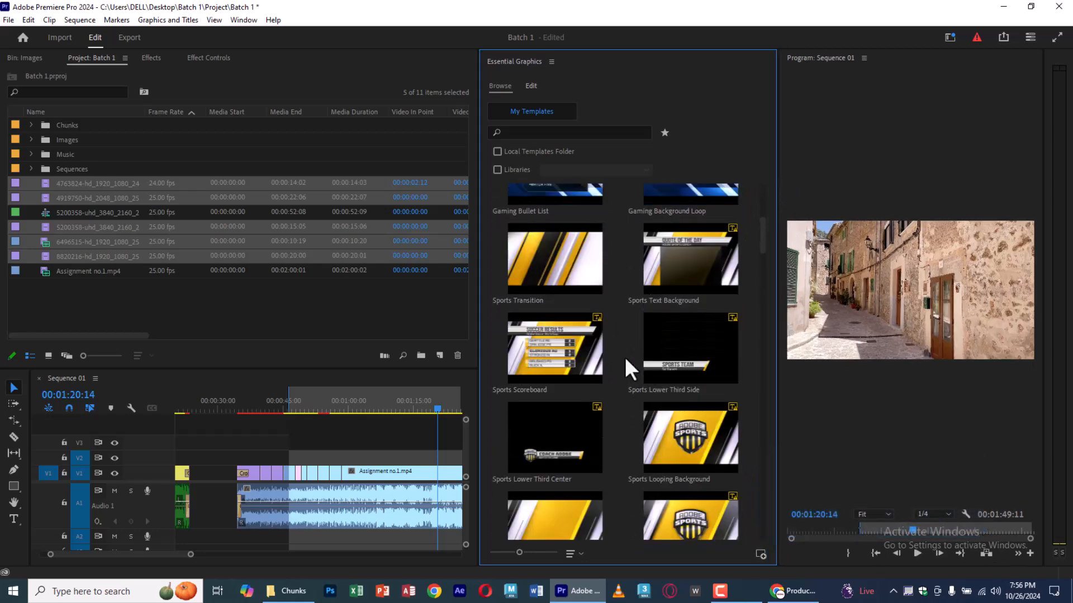
scroll(626, 359, "down", 5)
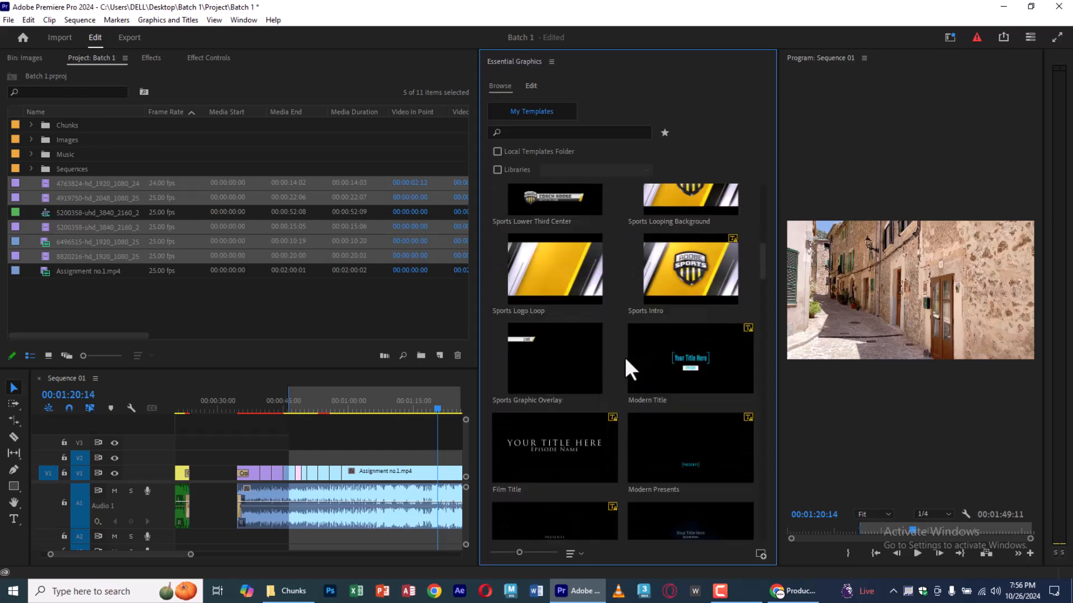
scroll(626, 361, "down", 2)
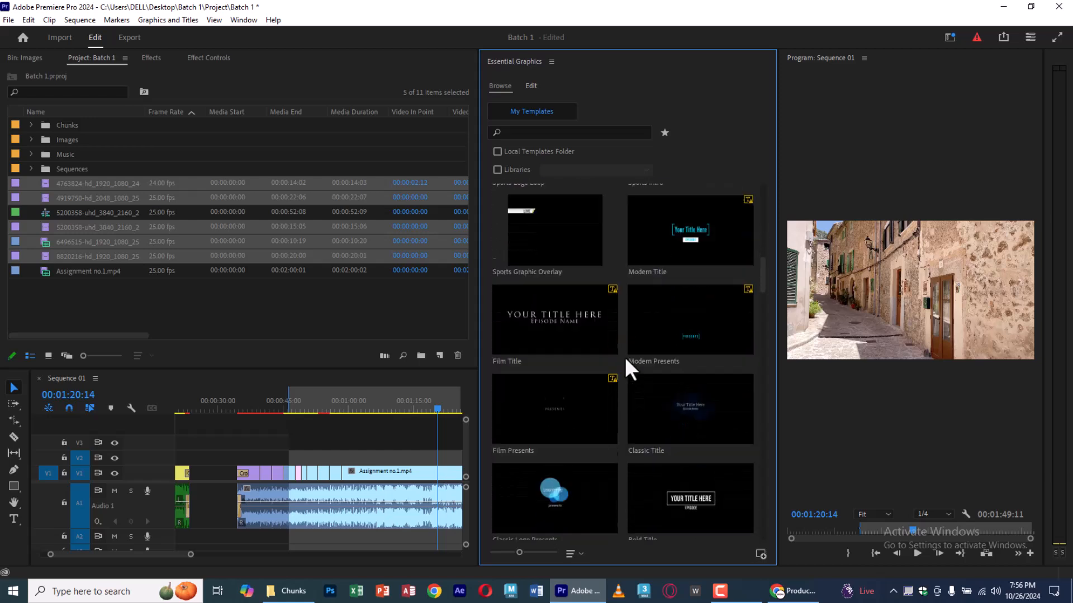
scroll(624, 357, "down", 1)
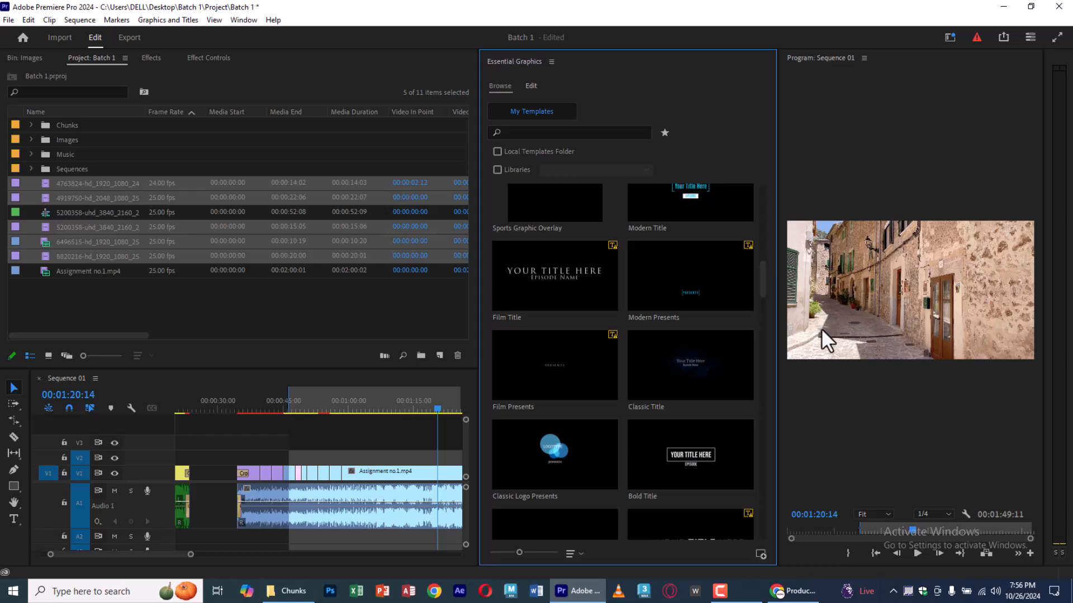
left_click_drag(778, 332, 773, 332)
left_click(382, 410)
left_click_drag(391, 406, 353, 407)
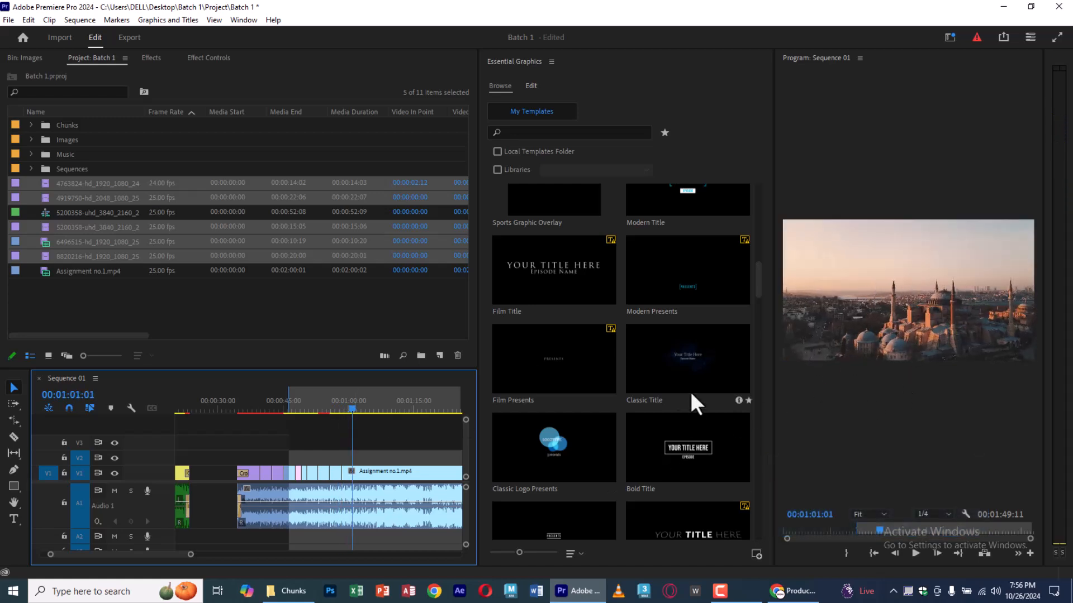
Place the Bold Tap to Hear template on V2 at 00:01:01:01 and view it at 00:01:03:00.
scroll(681, 441, "down", 3)
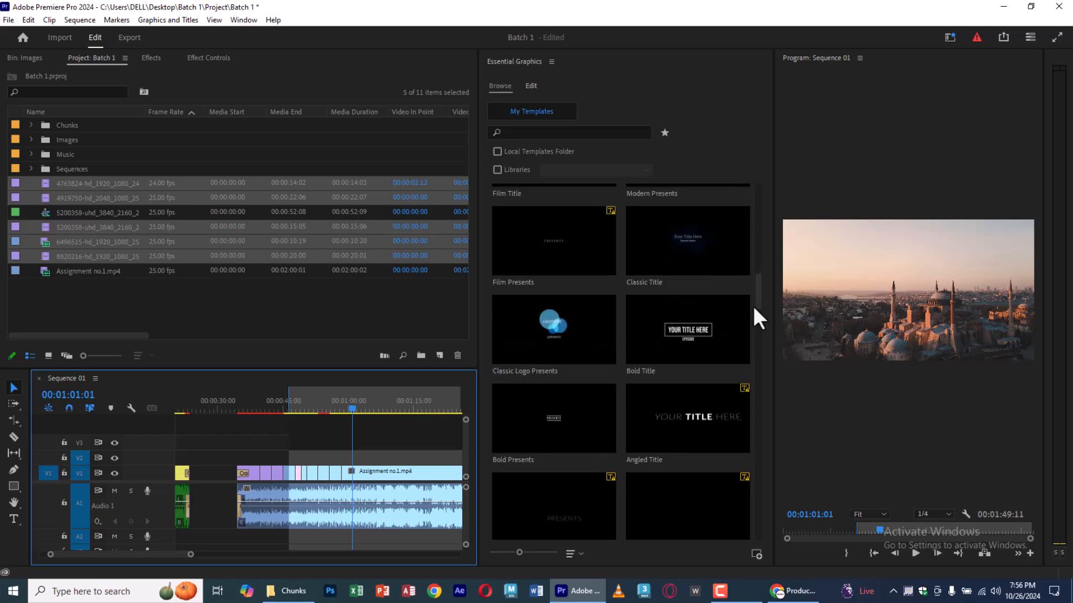
left_click_drag(760, 296, 763, 424)
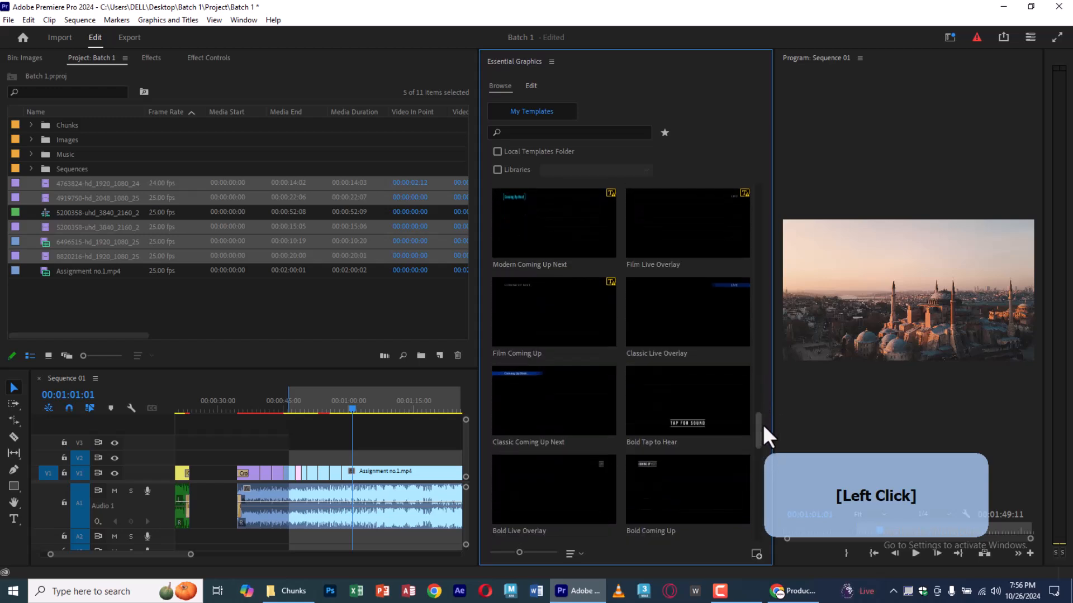
left_click(689, 417)
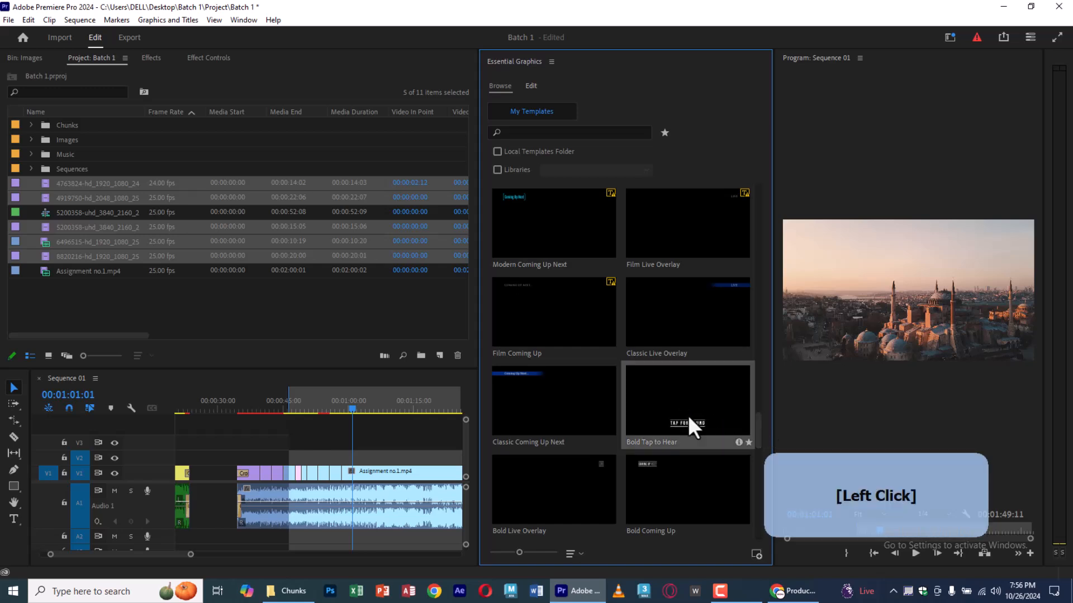
left_click_drag(688, 415, 348, 447)
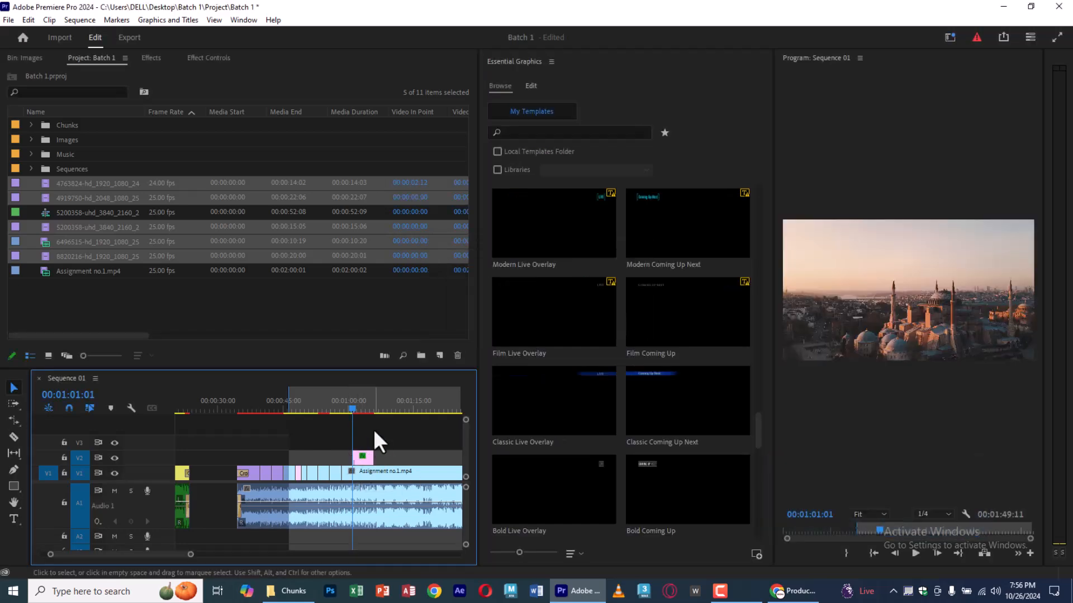
left_click(361, 406)
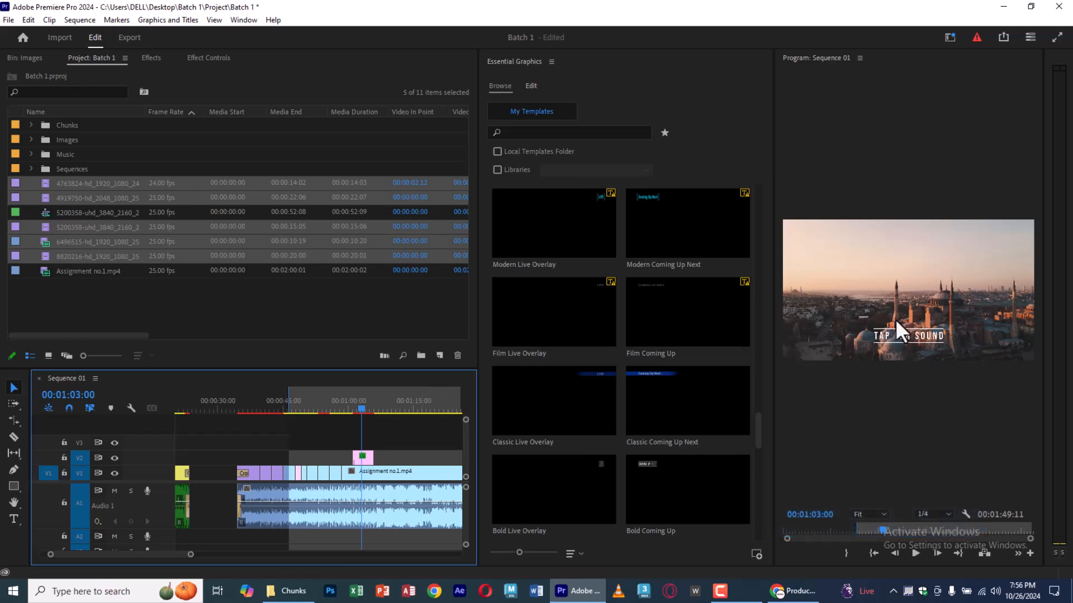
Examine the V2 graphic's text and shape layers and their settings in Effect Controls and Essential Graphics.
left_click(365, 460)
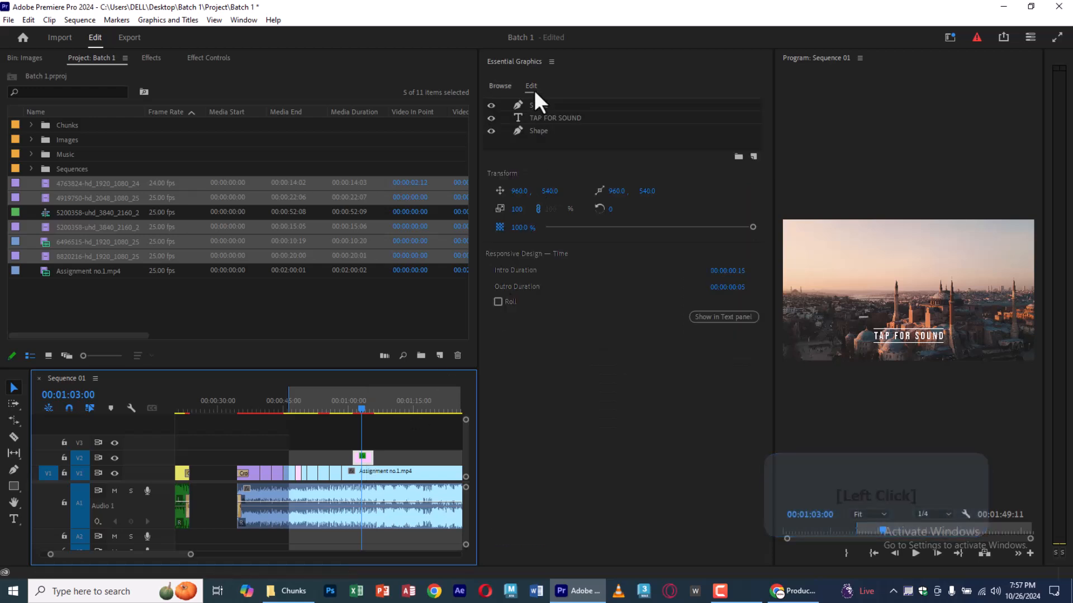
left_click(208, 58)
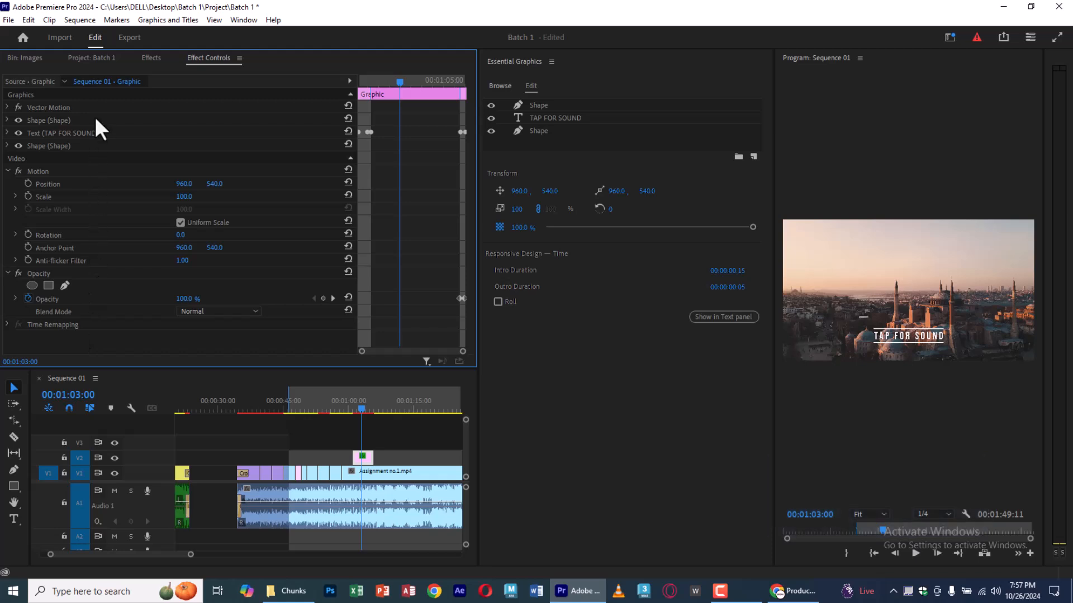
left_click(365, 459)
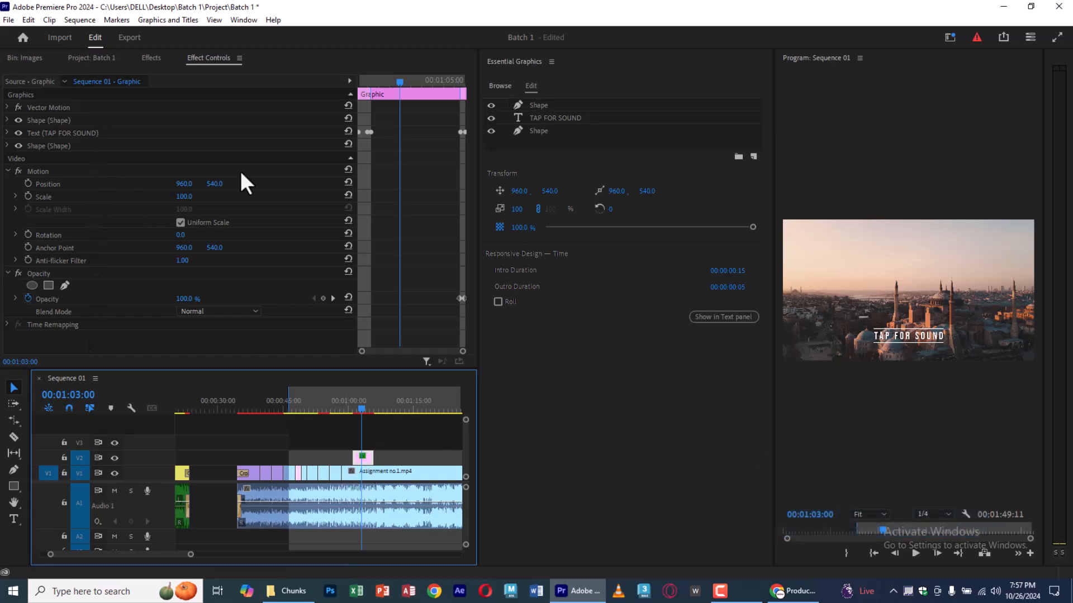
left_click(8, 133)
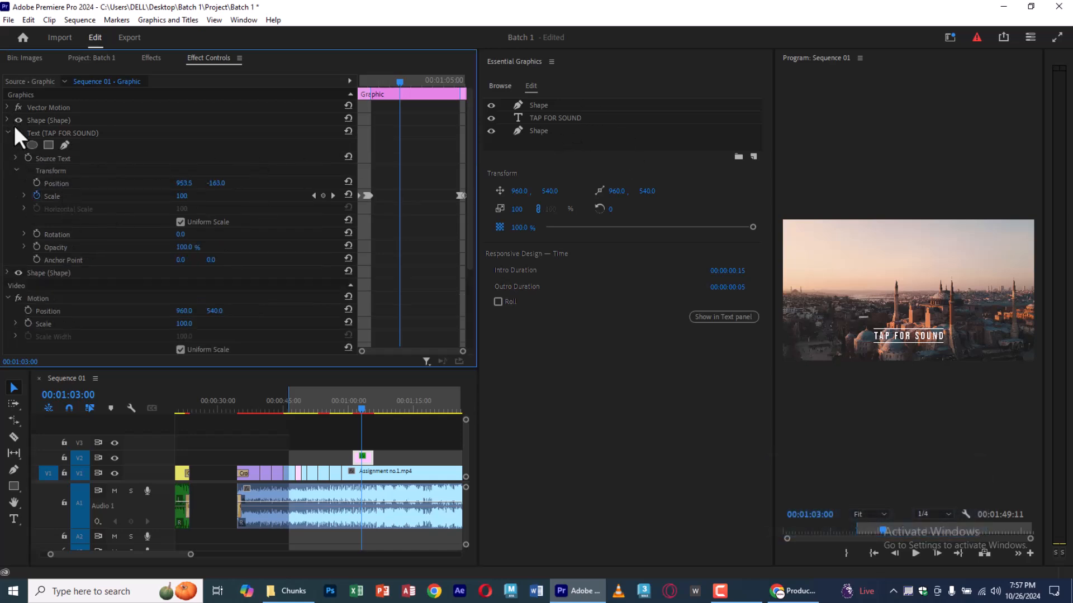
left_click(9, 133)
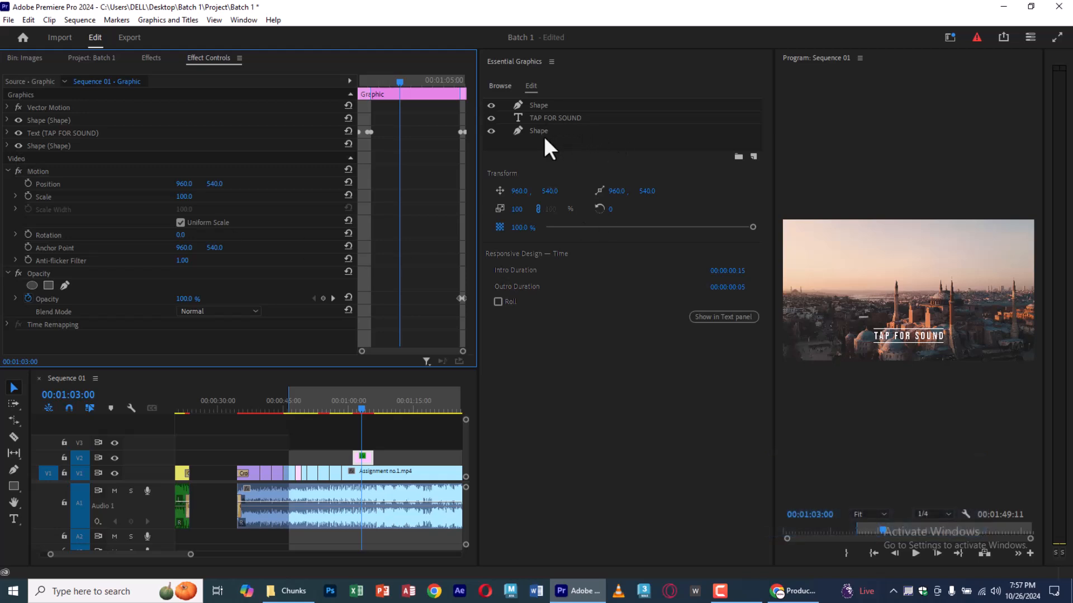
left_click(538, 105)
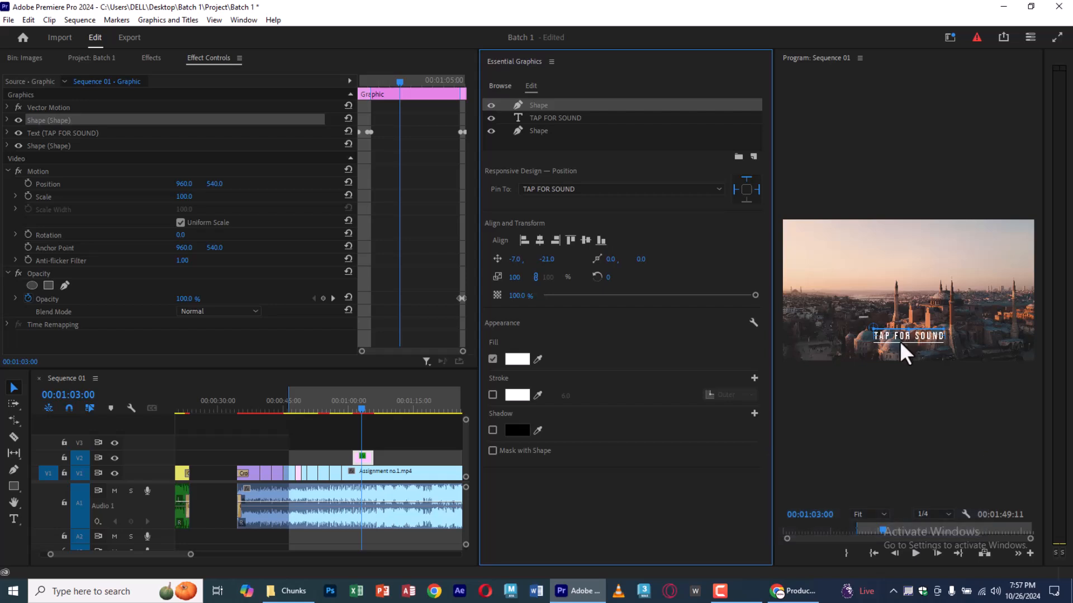
left_click(561, 120)
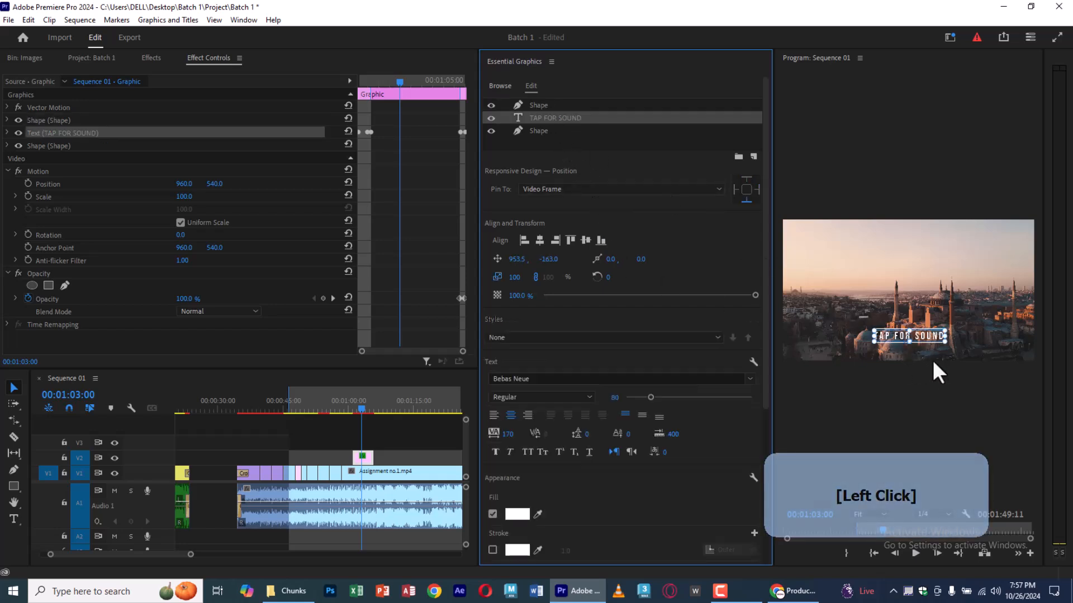
left_click(531, 132)
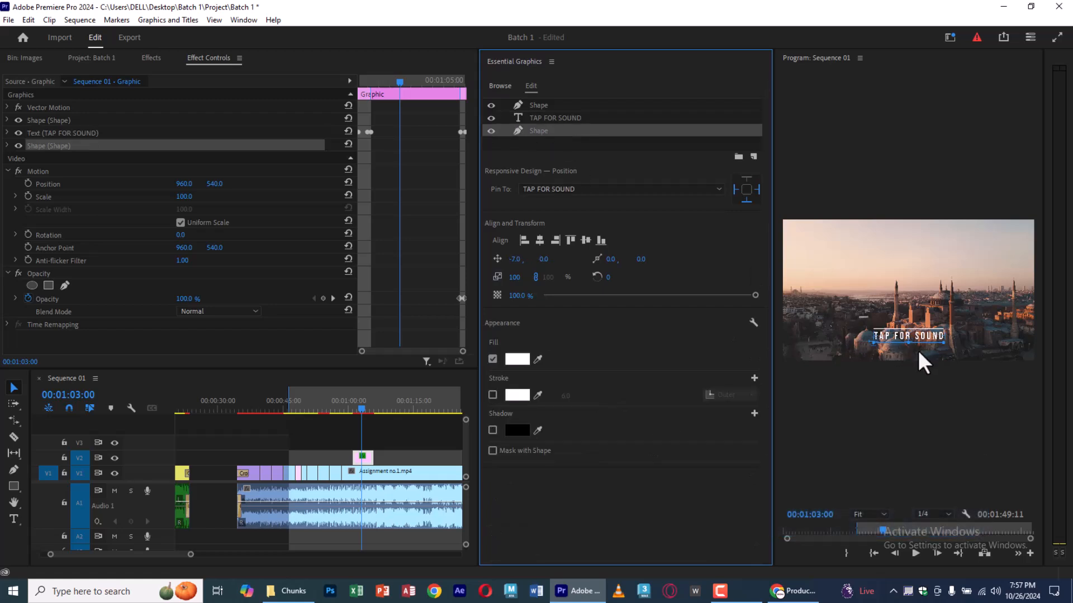
left_click(554, 119)
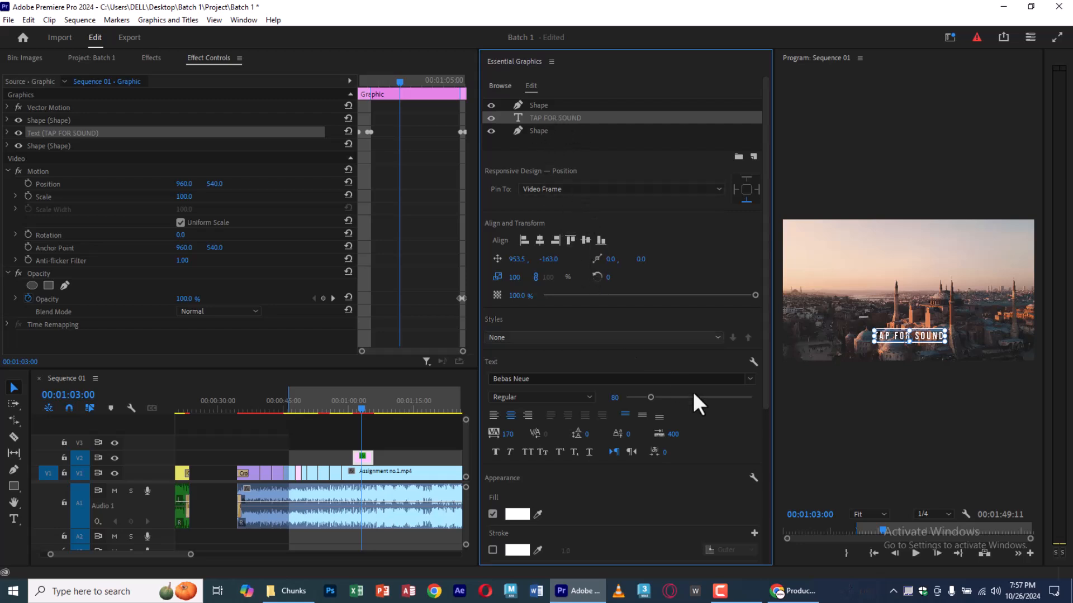
left_click_drag(766, 384, 767, 352)
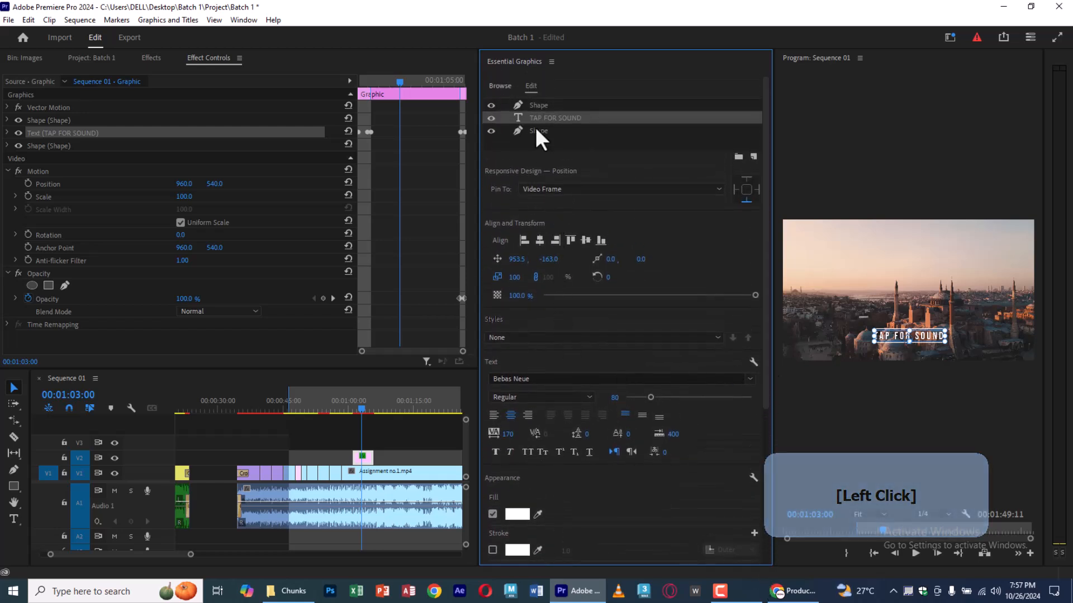
Replace the TAP FOR SOUND text in the V2 graphic with TURKEY.
double_click(515, 117)
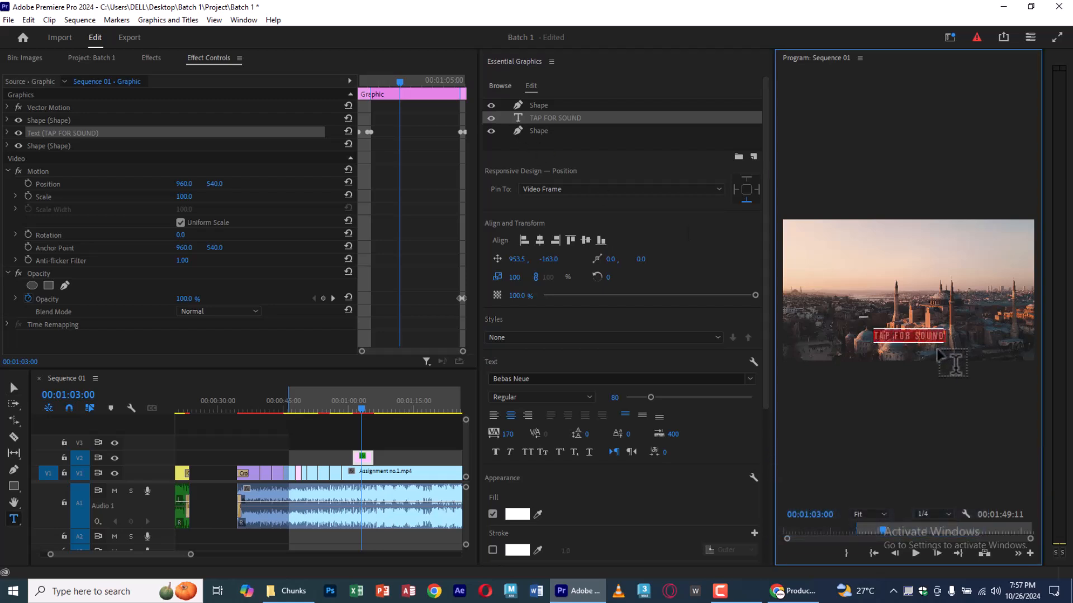
key("shift")
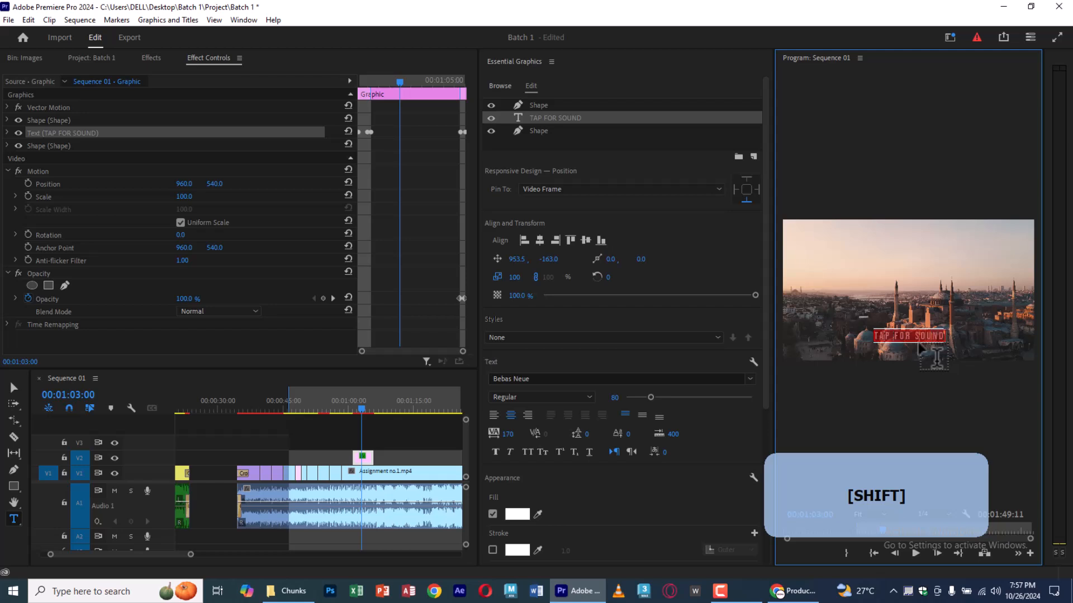
type("TURKEY")
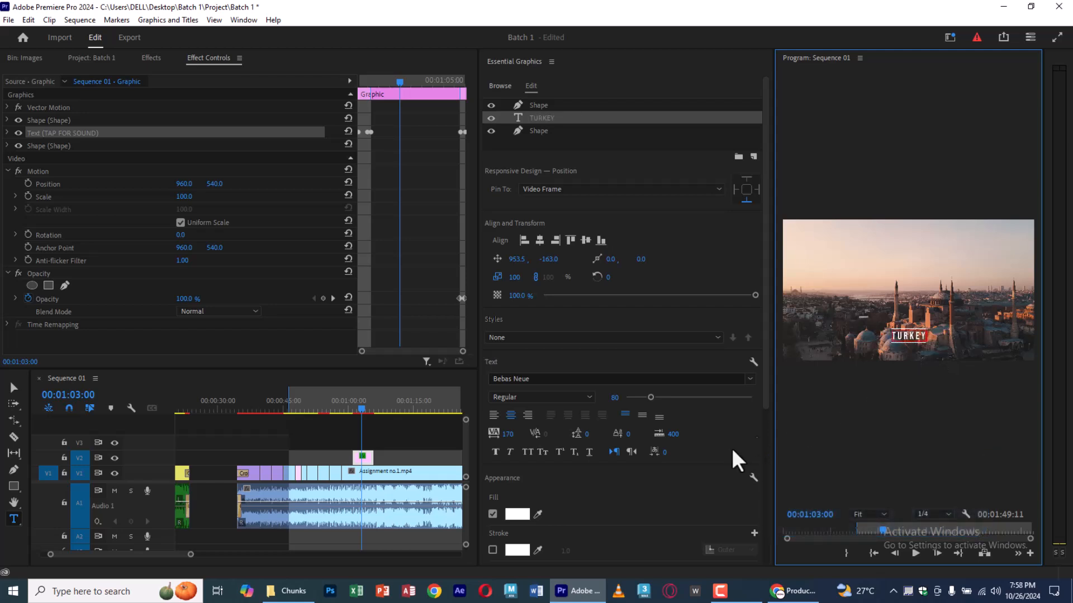
left_click(418, 441)
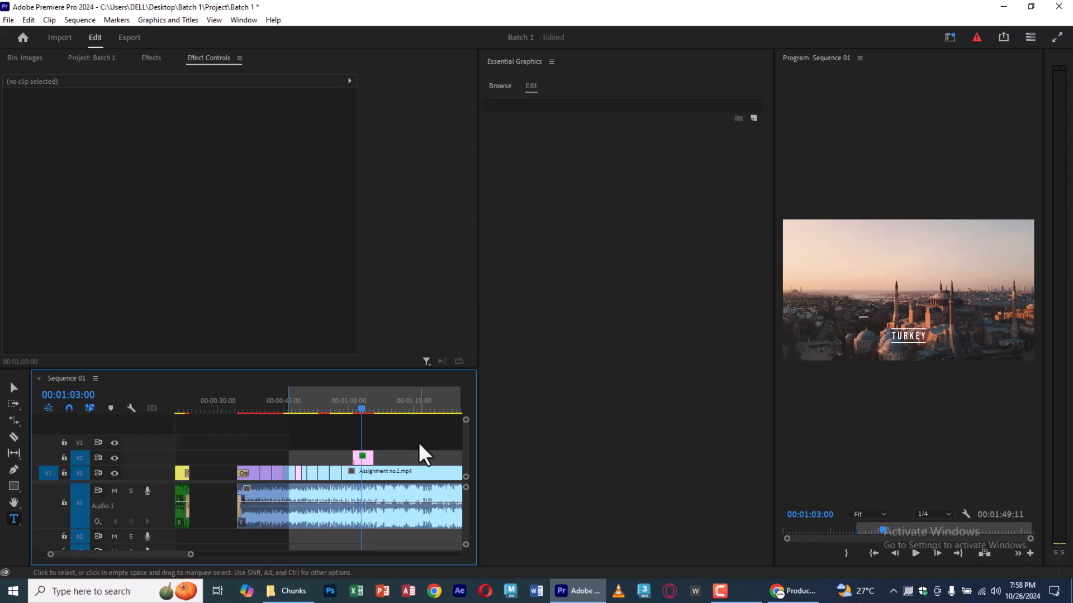
Extend the end of the TURKEY graphic on V2 to about 00:01:13.
left_click(360, 461)
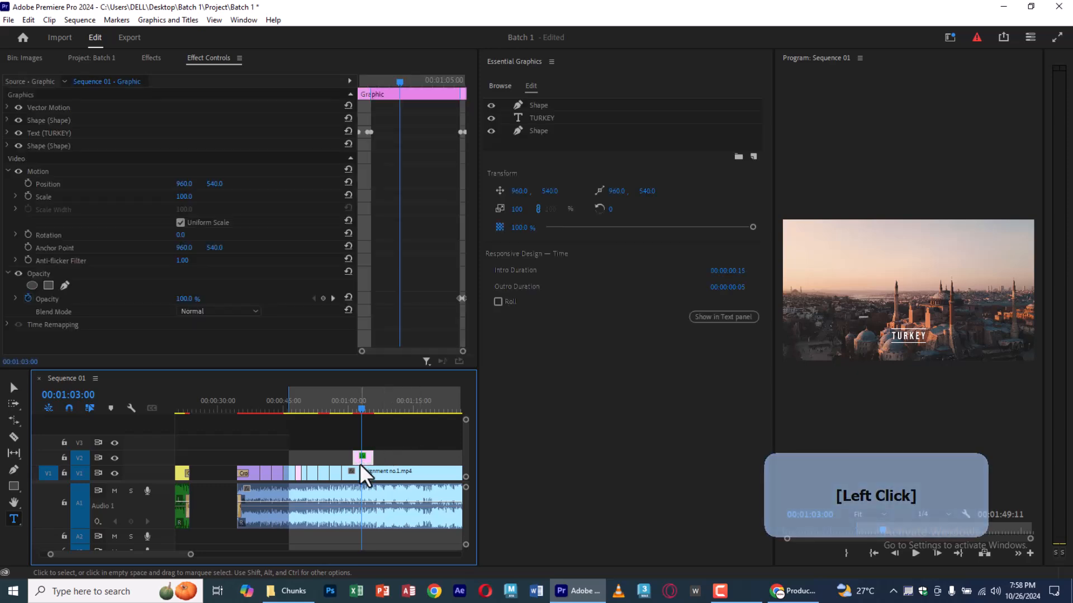
key("equal")
key("equal")
key("minus")
key("minus")
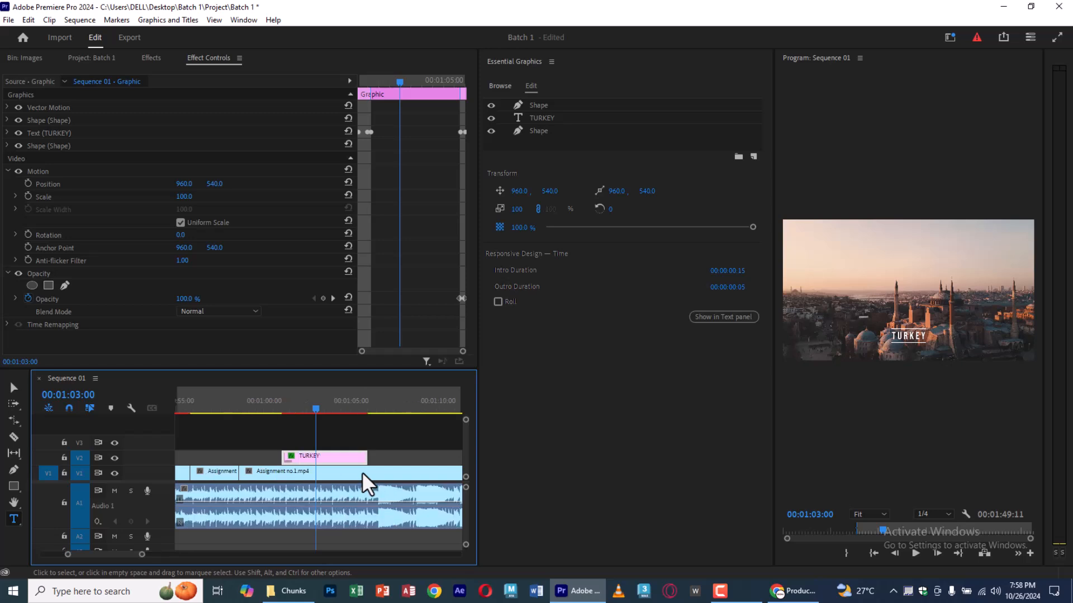
key("minus")
left_click_drag(351, 458, 415, 458)
Play back the TURKEY graphic's intro from 00:00:59:20 and stop at 00:01:03:10.
left_click(288, 396)
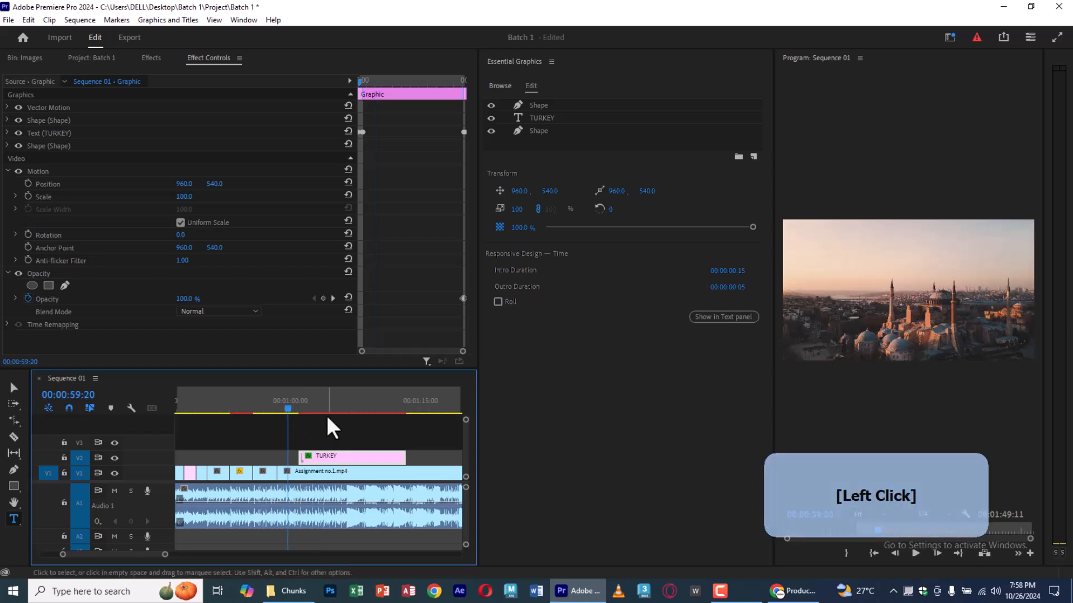
left_click(328, 427)
key("space")
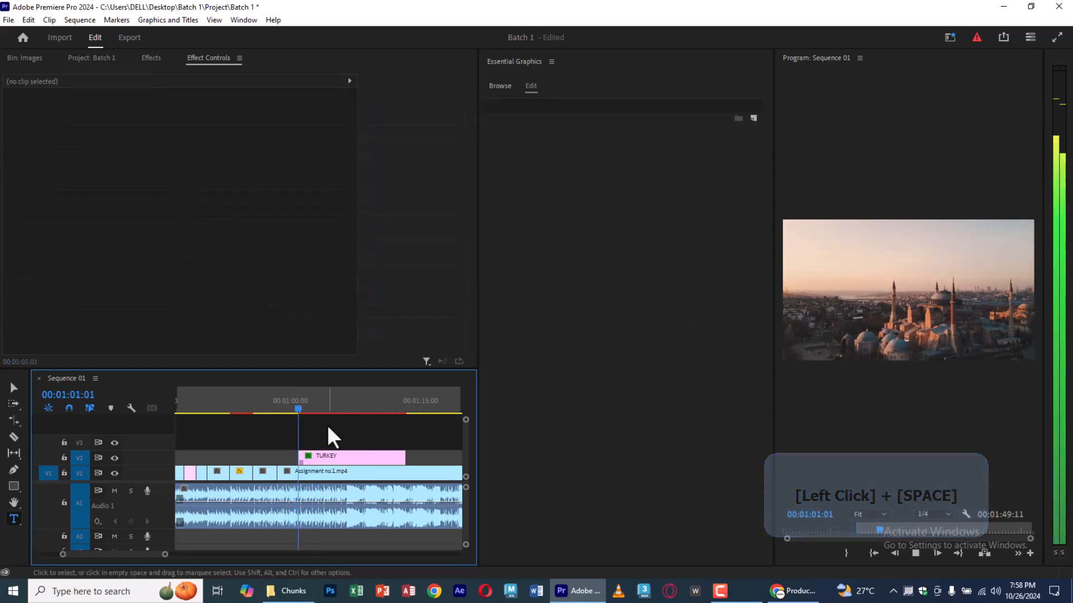
key("space")
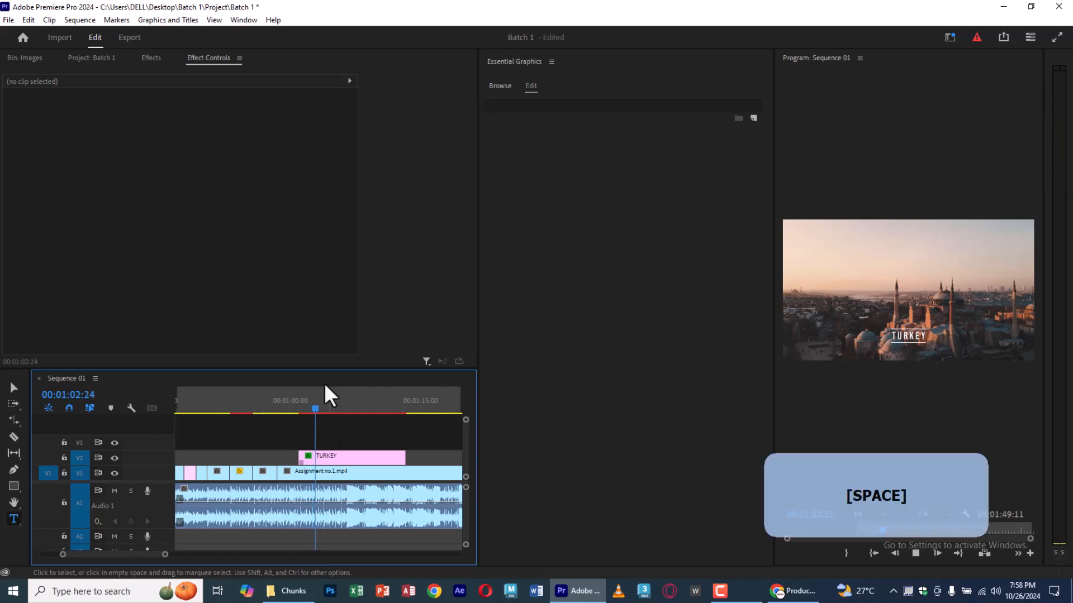
key("space")
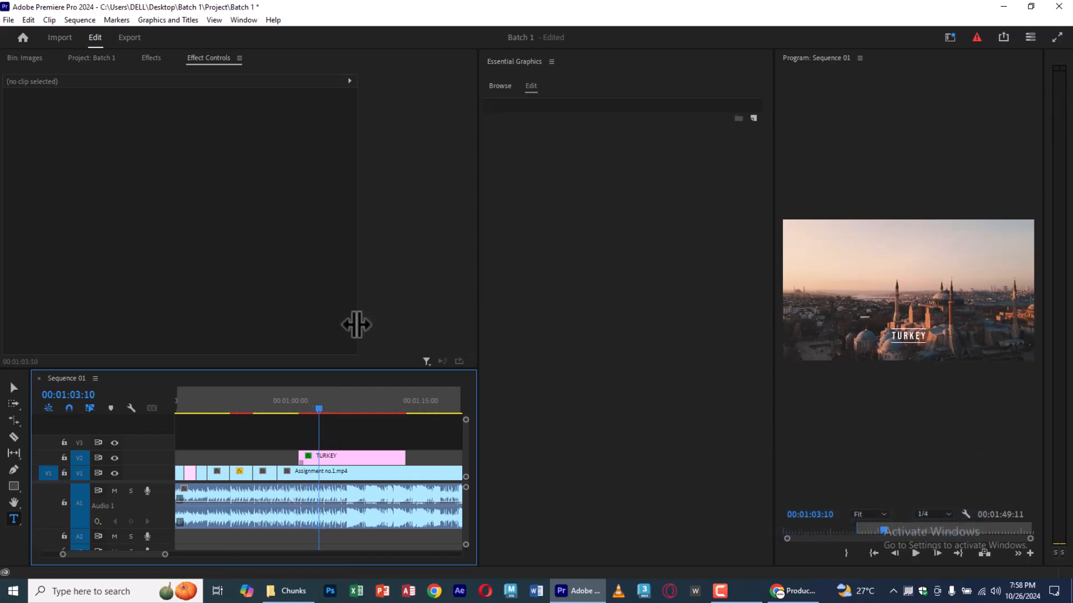
Reposition the TURKEY graphic on V2 to 330.0, 574.0 in the frame.
left_click(335, 456)
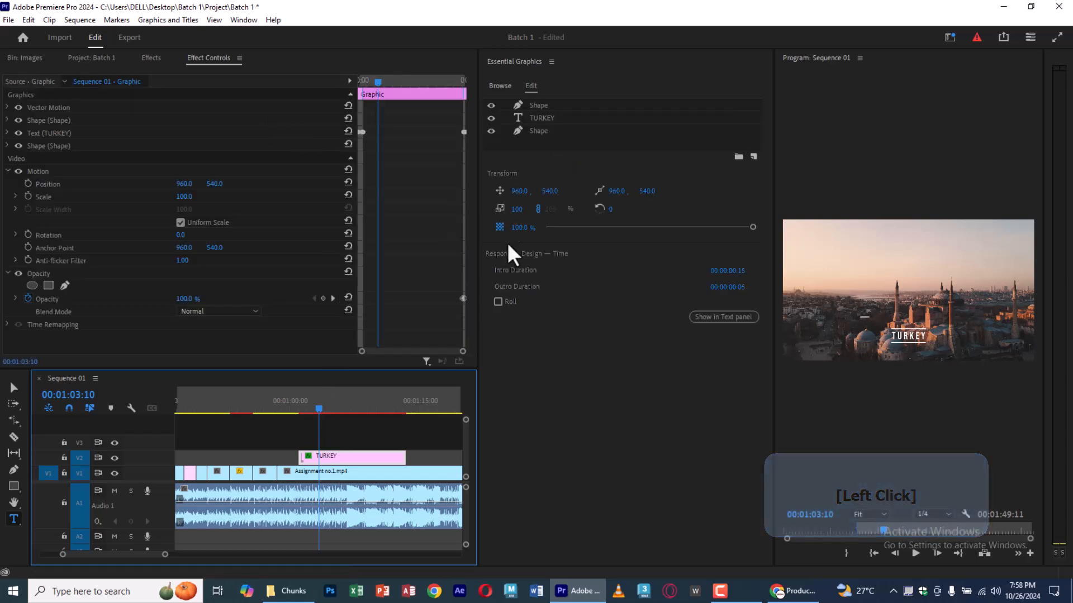
left_click_drag(524, 193, 493, 194)
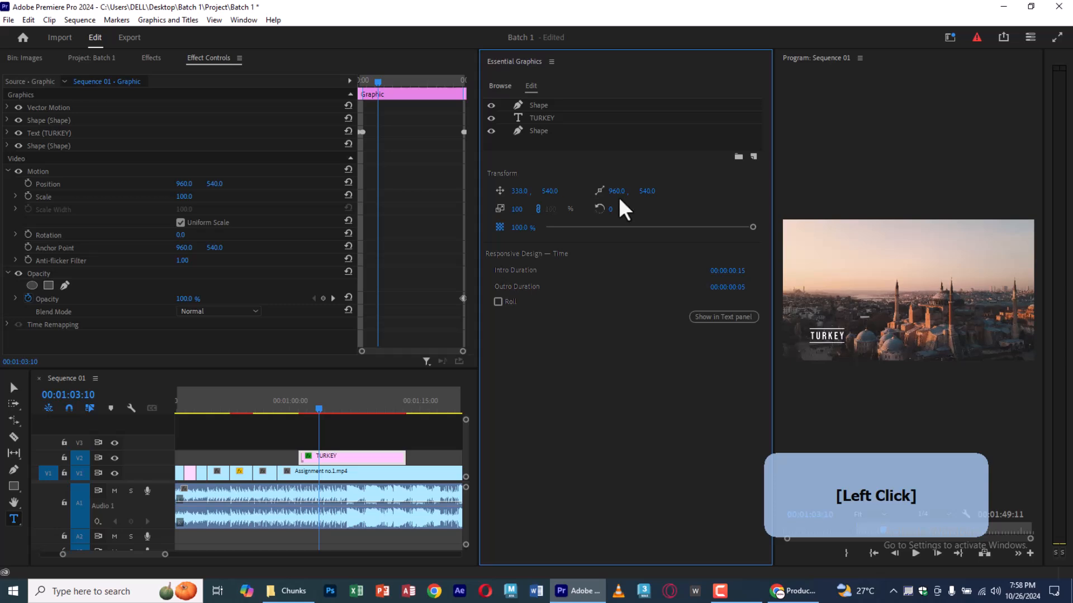
left_click_drag(550, 191, 552, 191)
Set the font of the TURKEY text layer to Britannic Bold.
left_click(316, 457)
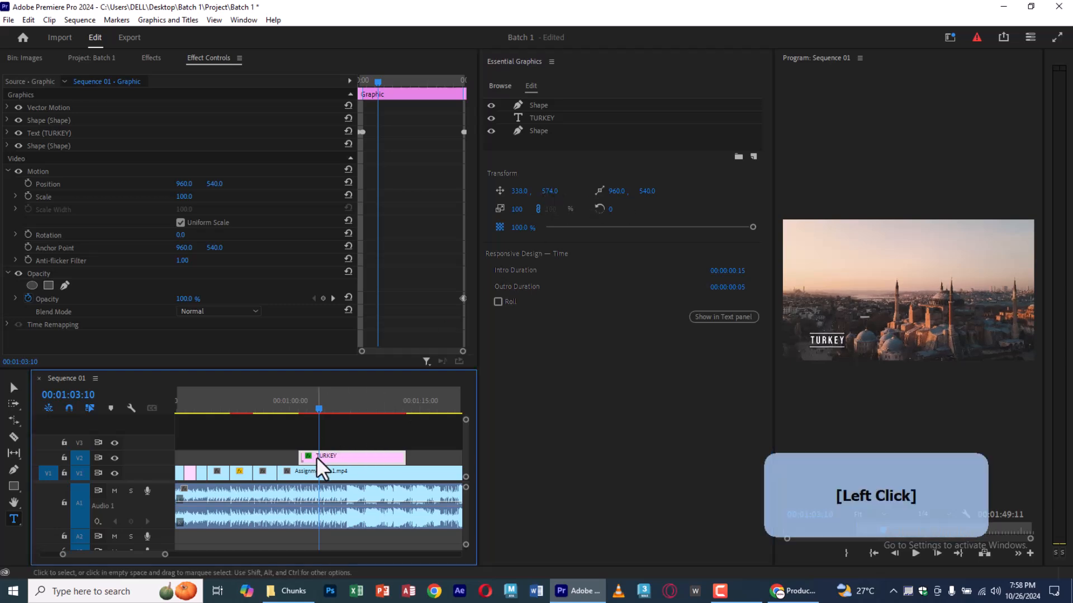
double_click(316, 457)
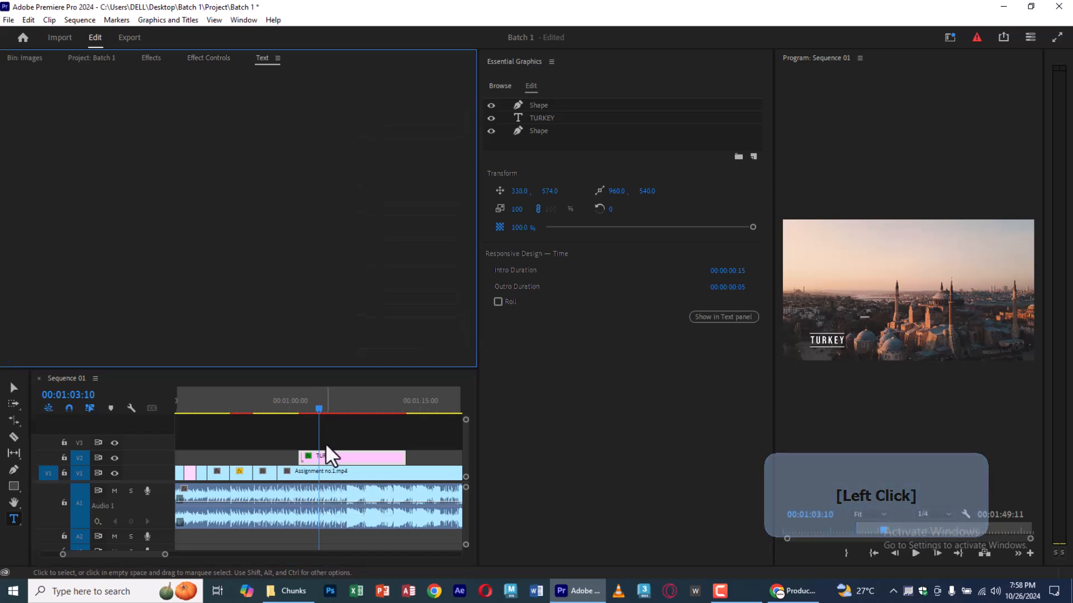
left_click(537, 119)
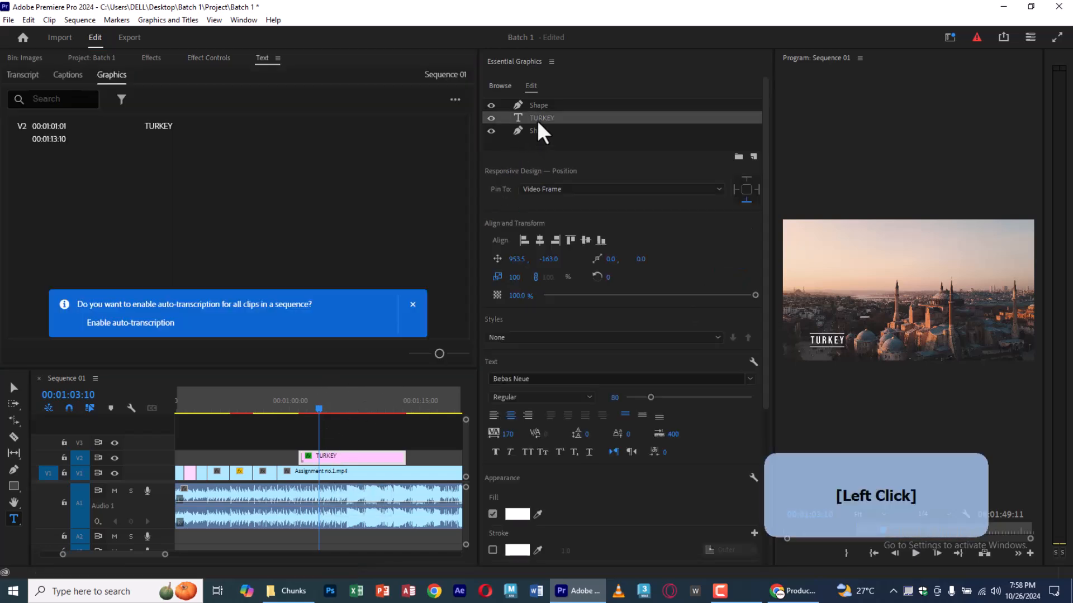
left_click(413, 303)
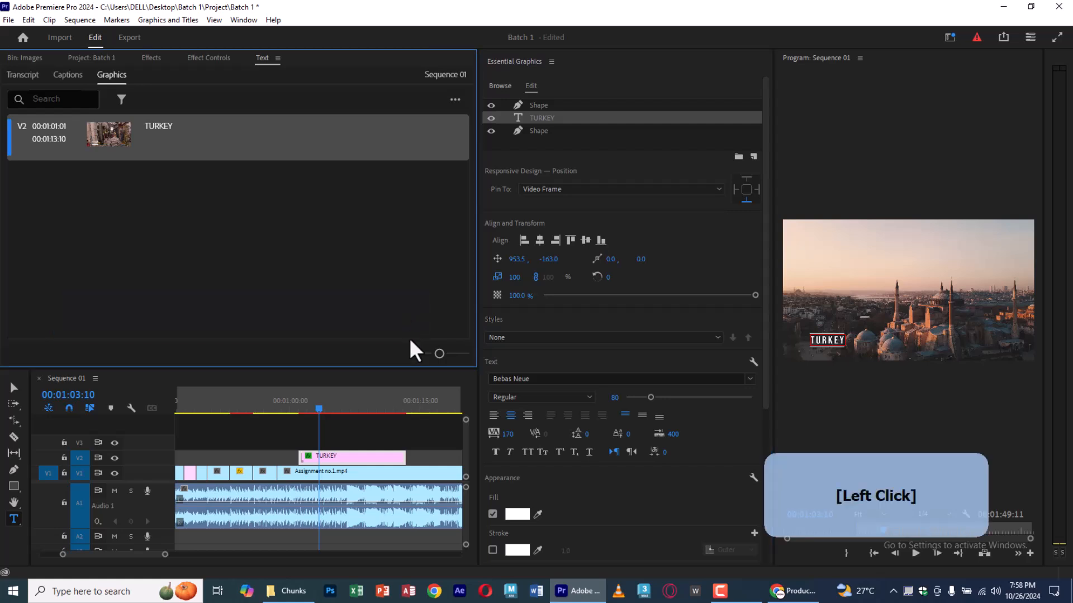
left_click(337, 455)
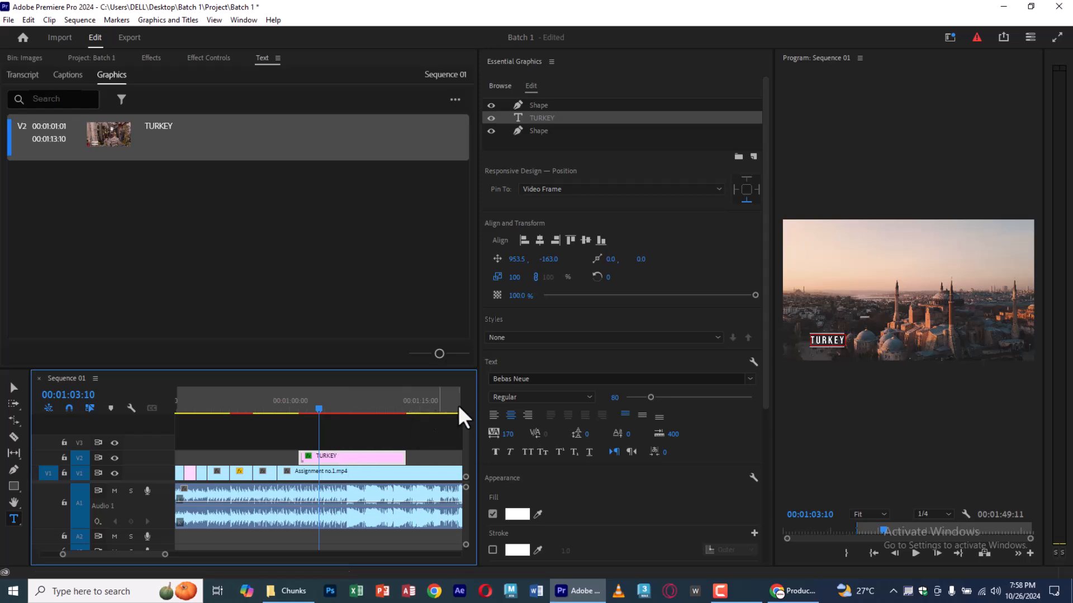
left_click(761, 384)
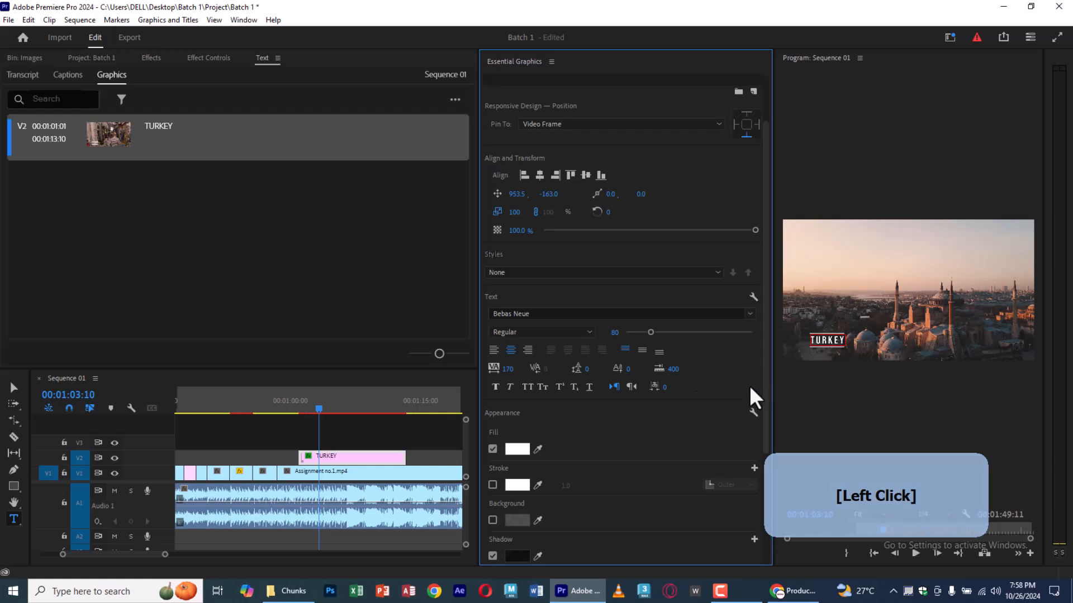
left_click(341, 461)
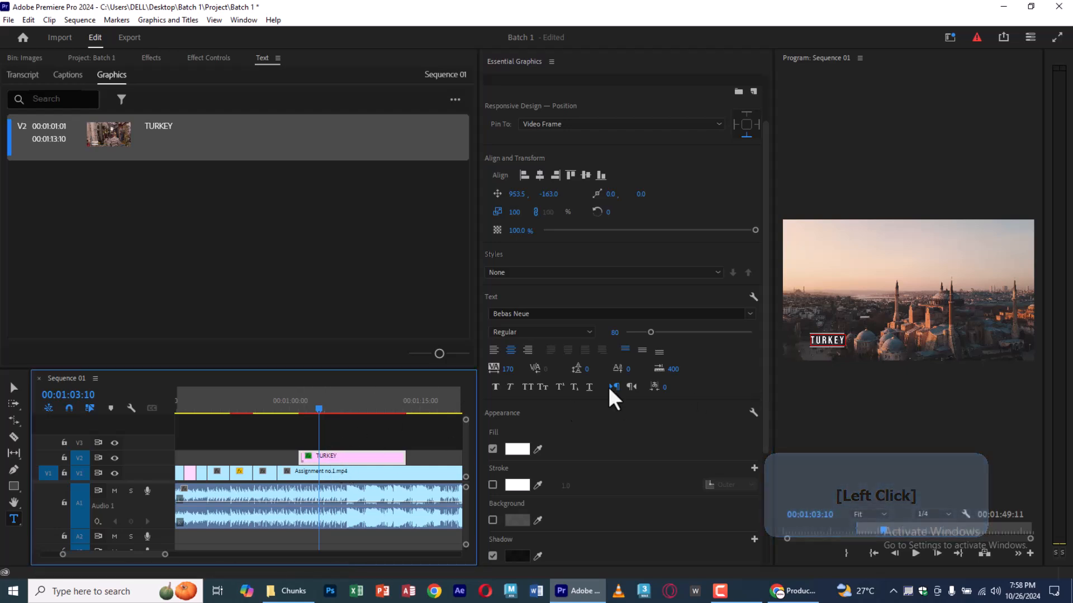
left_click(337, 458)
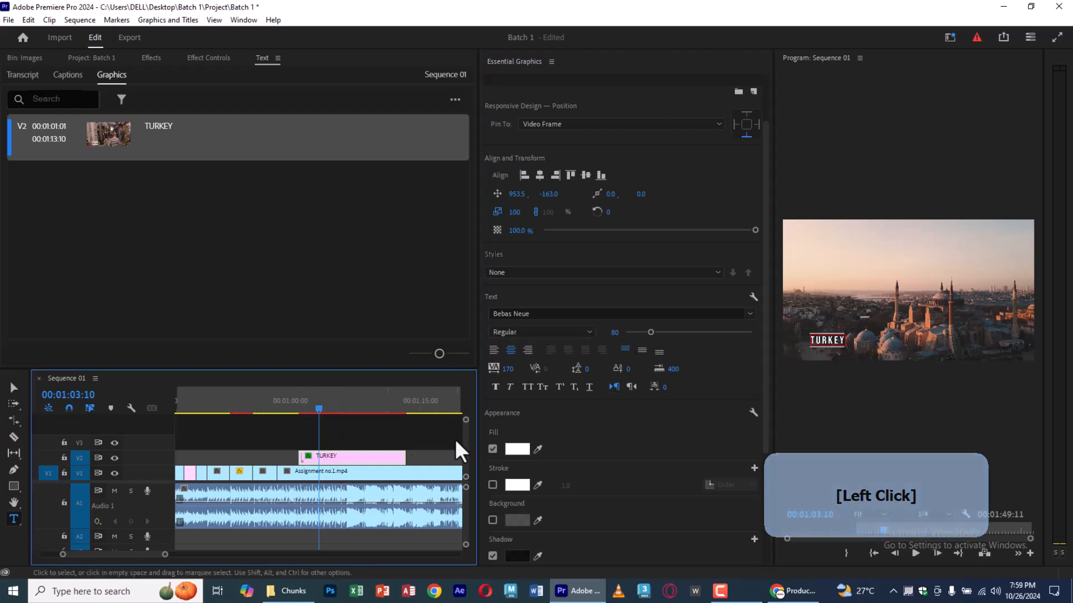
left_click(827, 342)
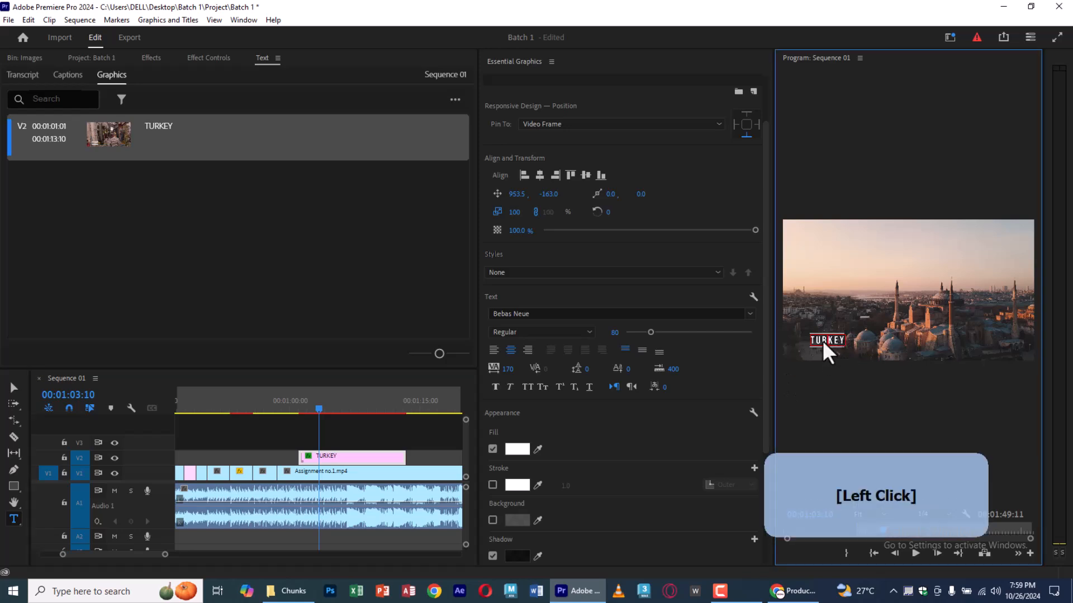
key("ctrl")
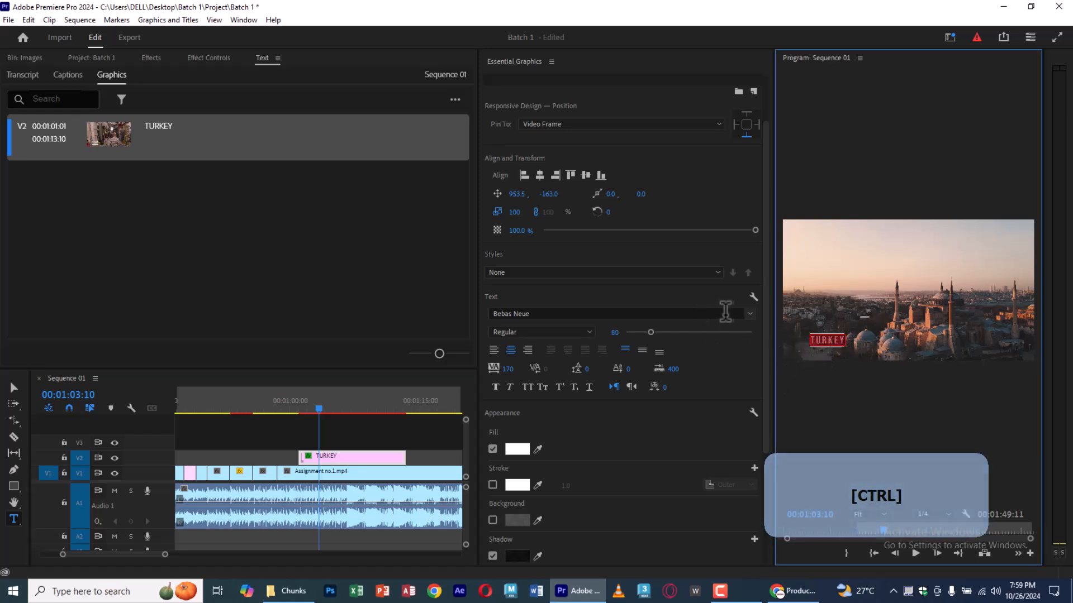
left_click(744, 313)
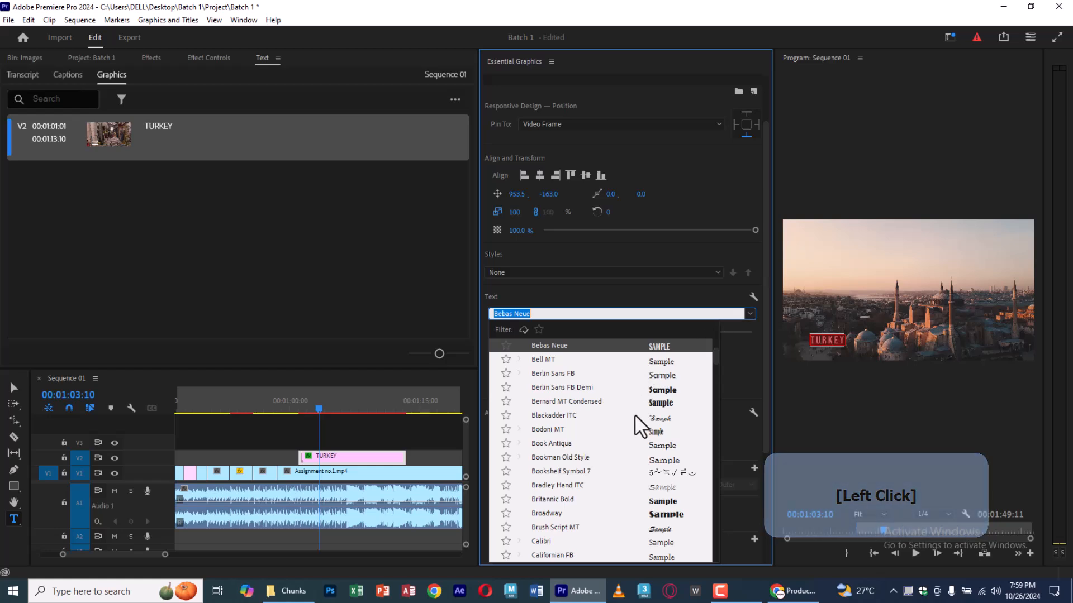
left_click(649, 502)
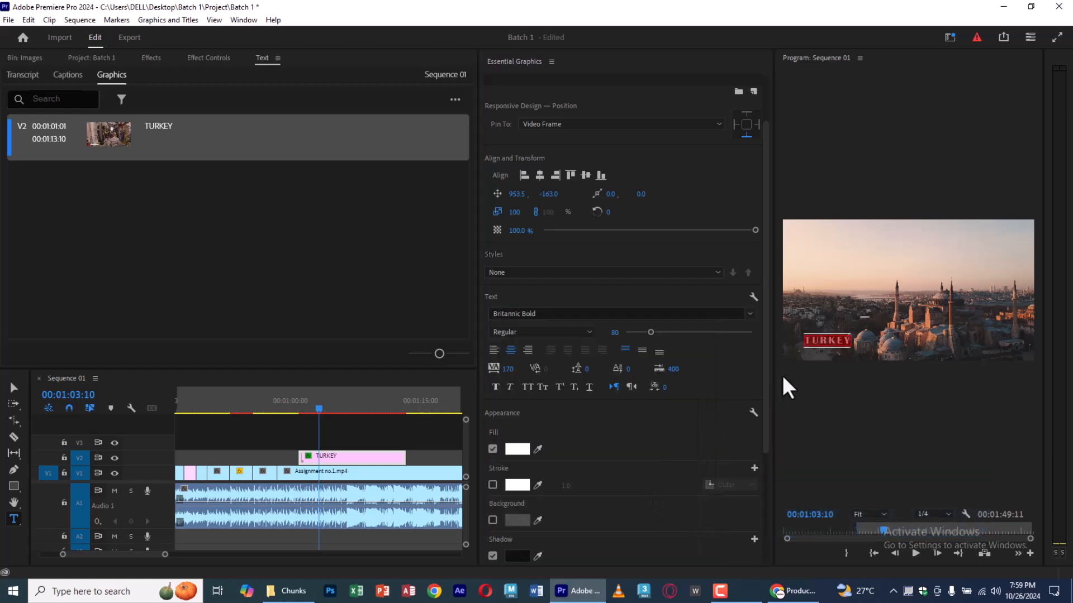
Enlarge the TURKEY text to size 126 and change its fill color to red.
left_click_drag(651, 332, 664, 330)
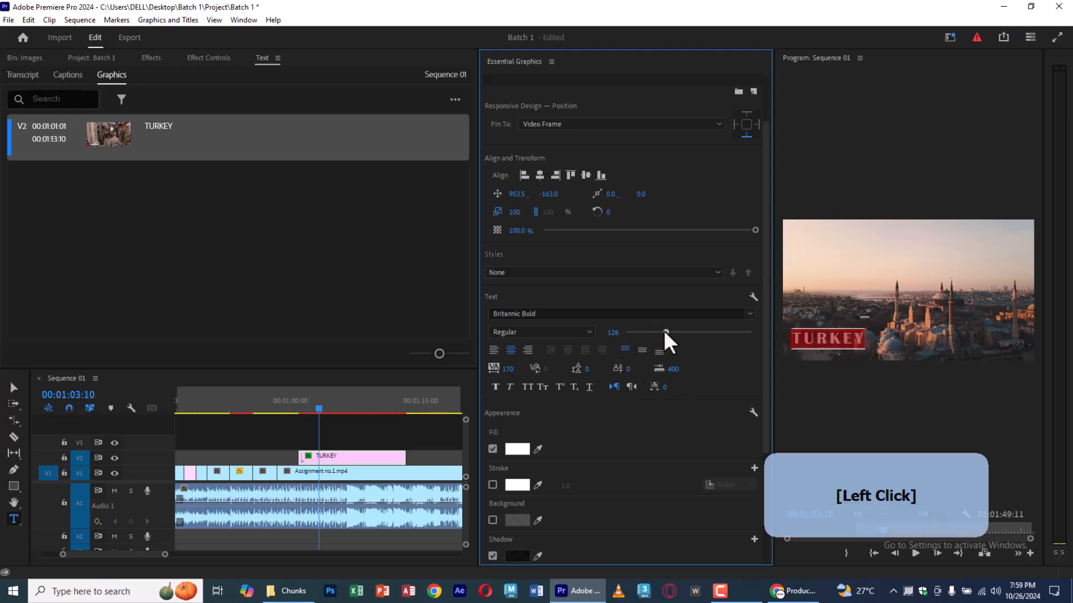
left_click(508, 446)
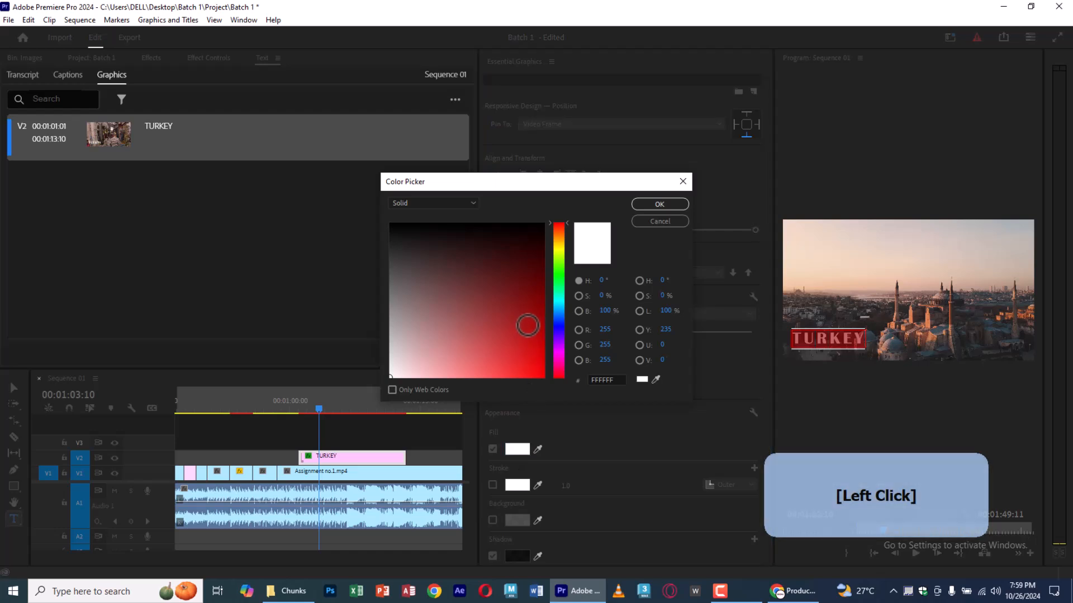
left_click(536, 344)
left_click(661, 204)
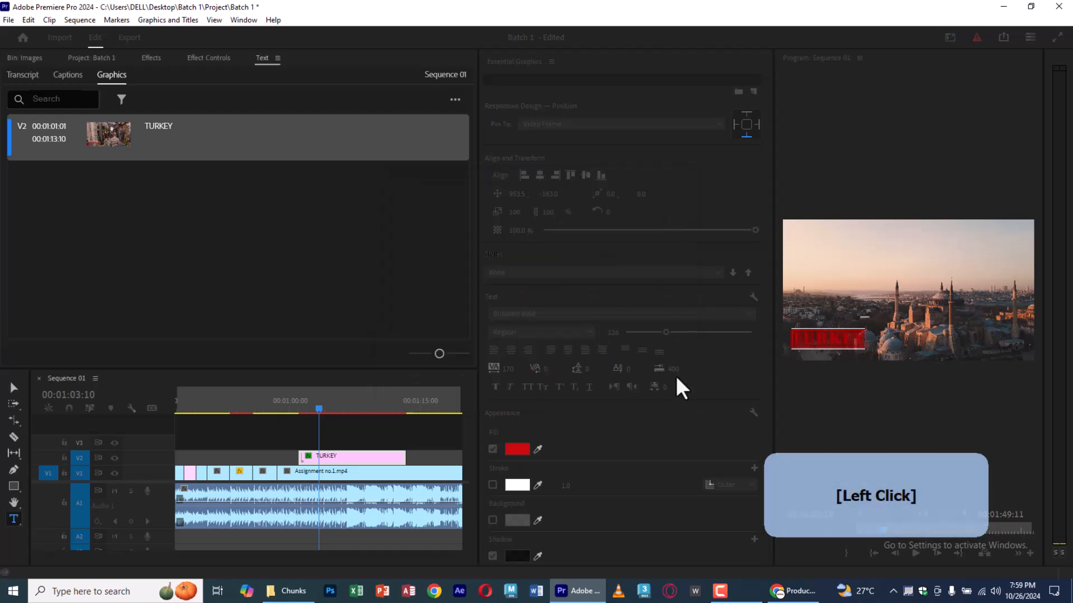
left_click(422, 442)
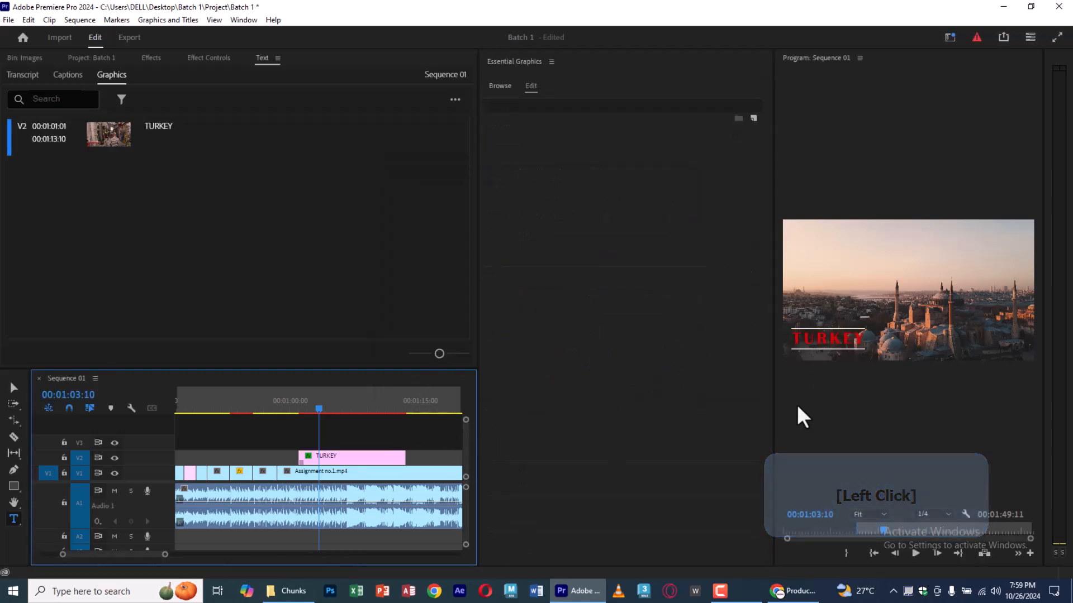
Replace the TURKEY graphic on V2 with the Sports Lower Third template starting at 00:01:01:01, removing the leftover TURKEY piece.
left_click(322, 395)
left_click_drag(320, 395, 301, 398)
left_click(501, 87)
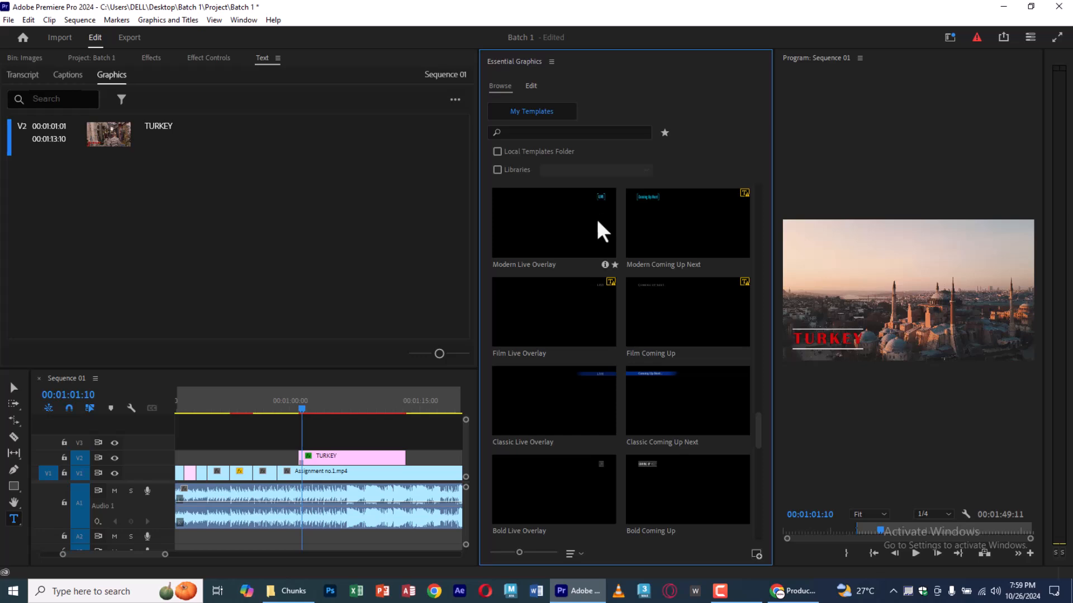
scroll(647, 351, "down", 1)
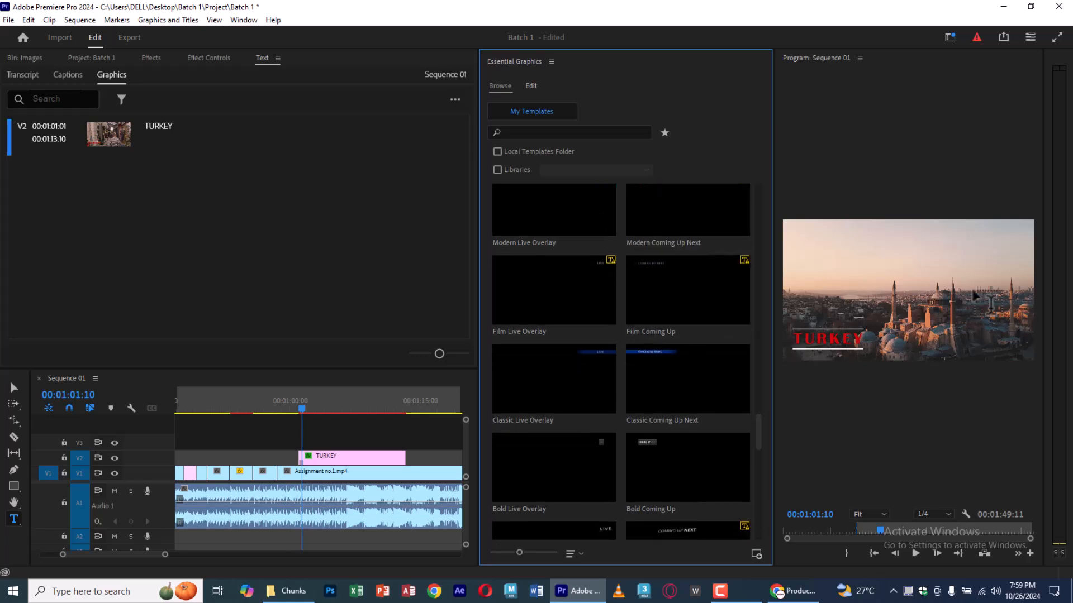
scroll(613, 319, "down", 7)
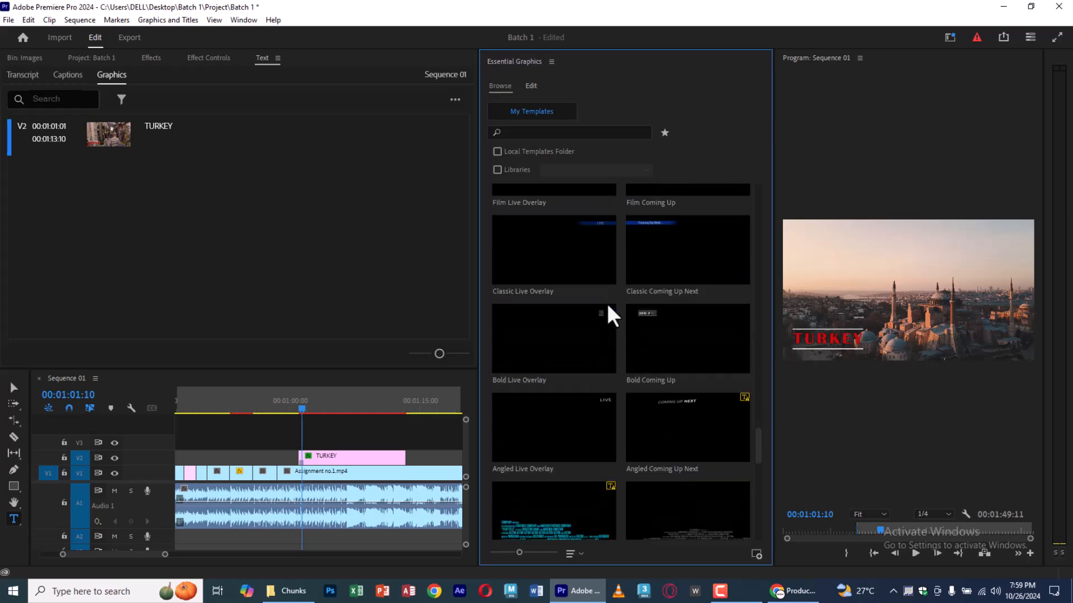
scroll(606, 303, "down", 8)
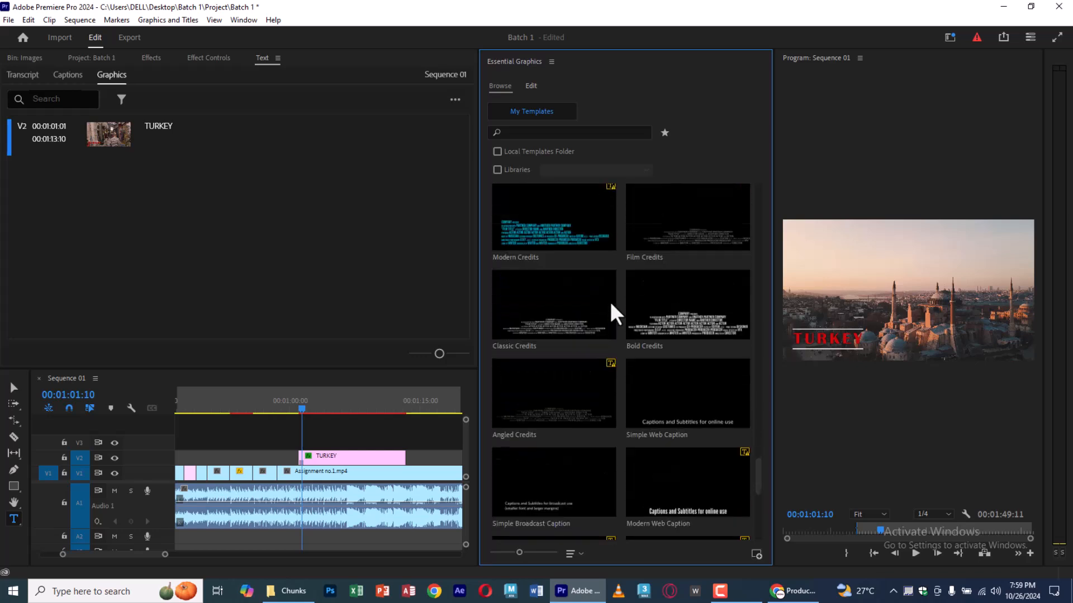
left_click_drag(759, 482, 766, 283)
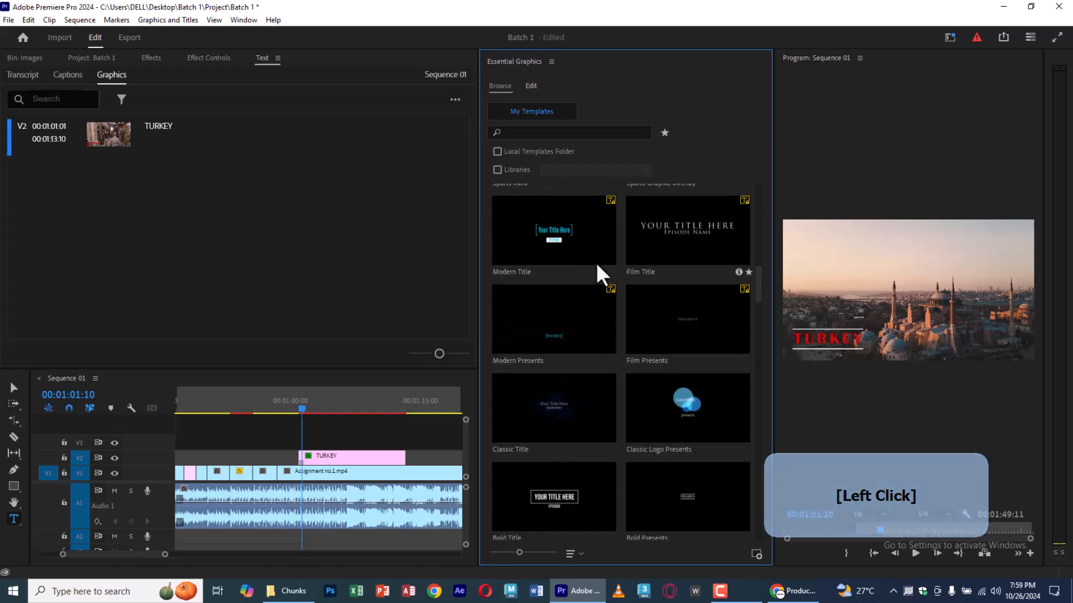
scroll(607, 302, "up", 5)
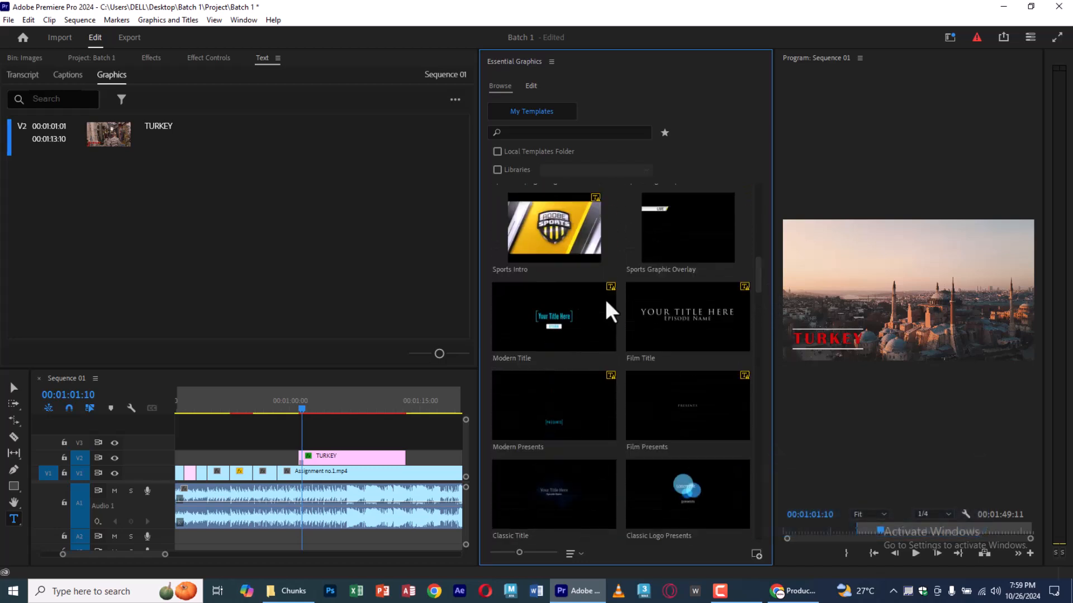
scroll(592, 298, "up", 2)
left_click_drag(560, 296, 315, 458)
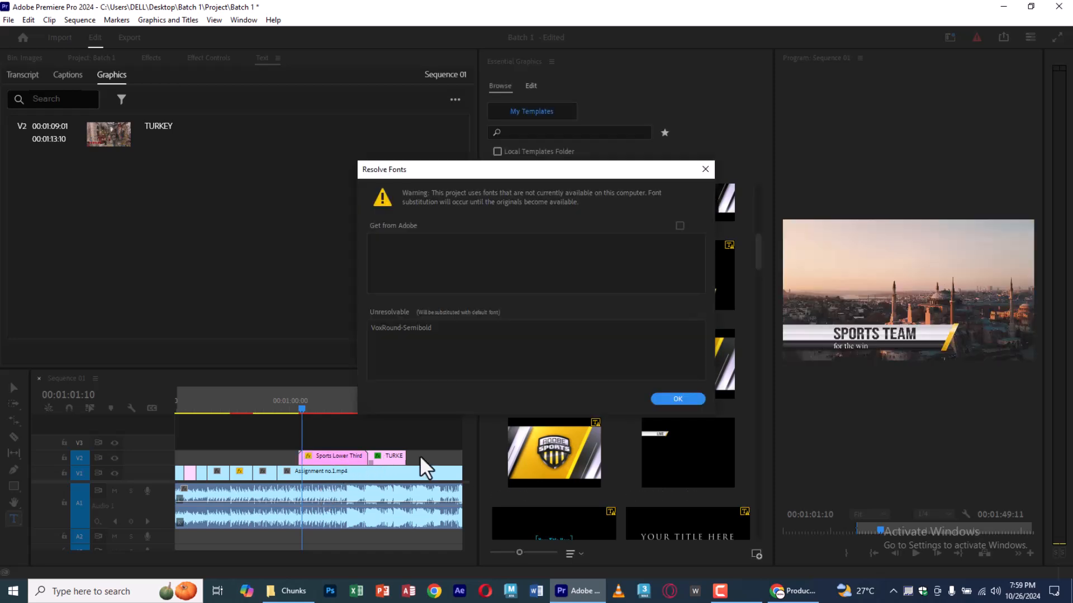
left_click(692, 400)
left_click(393, 457)
key("Delete")
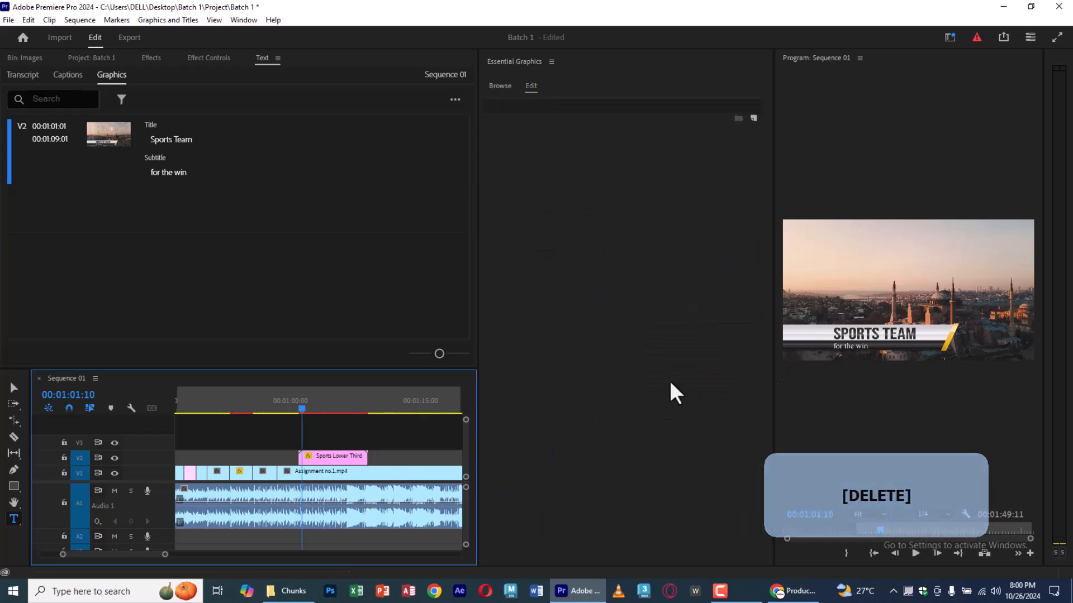
Review the Sports Lower Third's editable text and styling properties and play its intro from about 00:01:00:21.
left_click(330, 452)
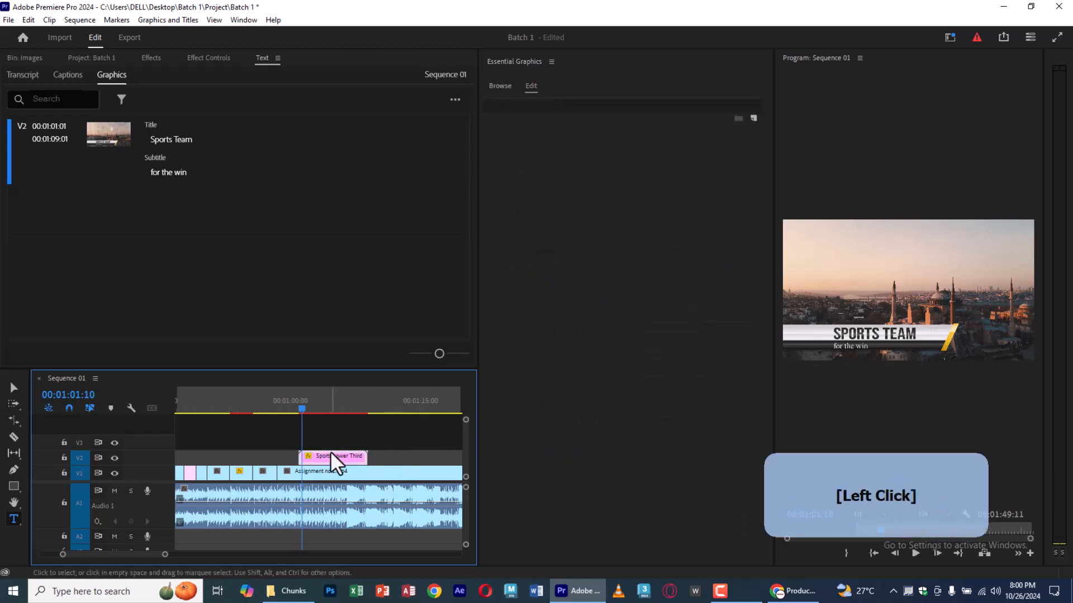
left_click(500, 86)
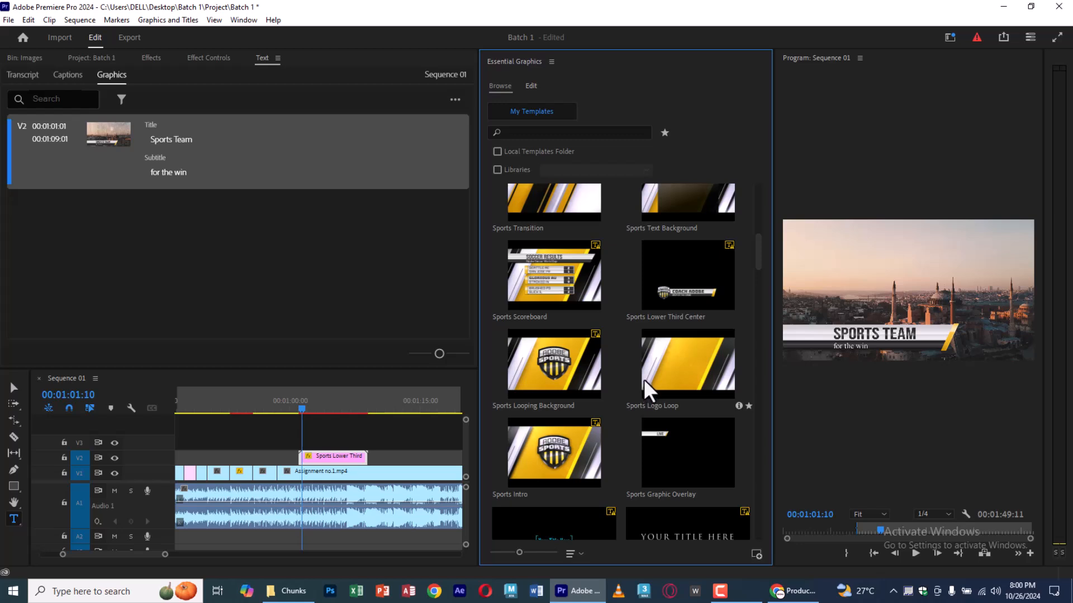
left_click(533, 84)
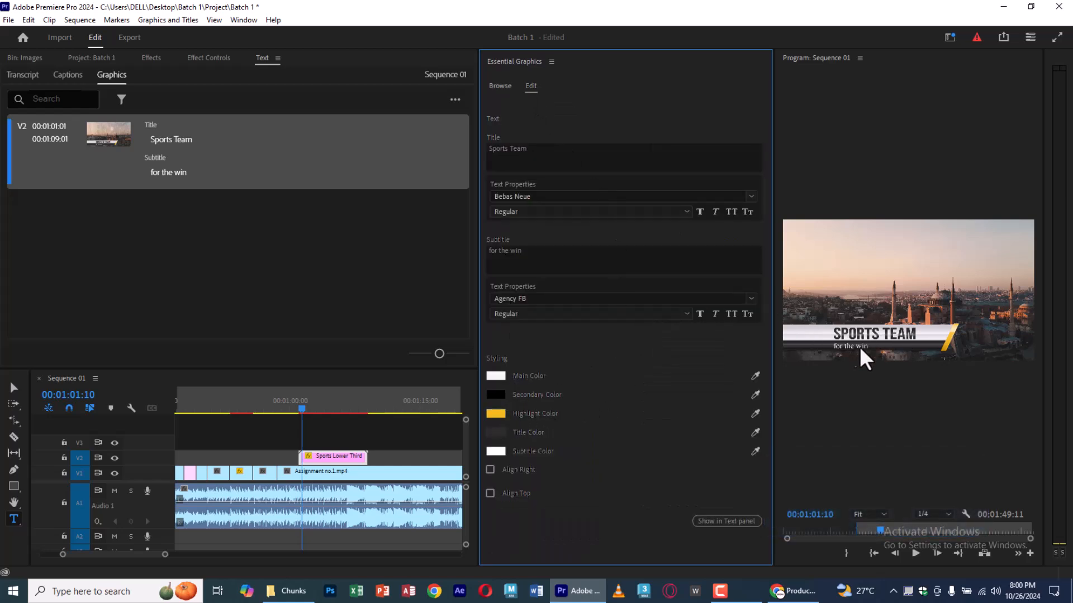
left_click(296, 407)
key("space")
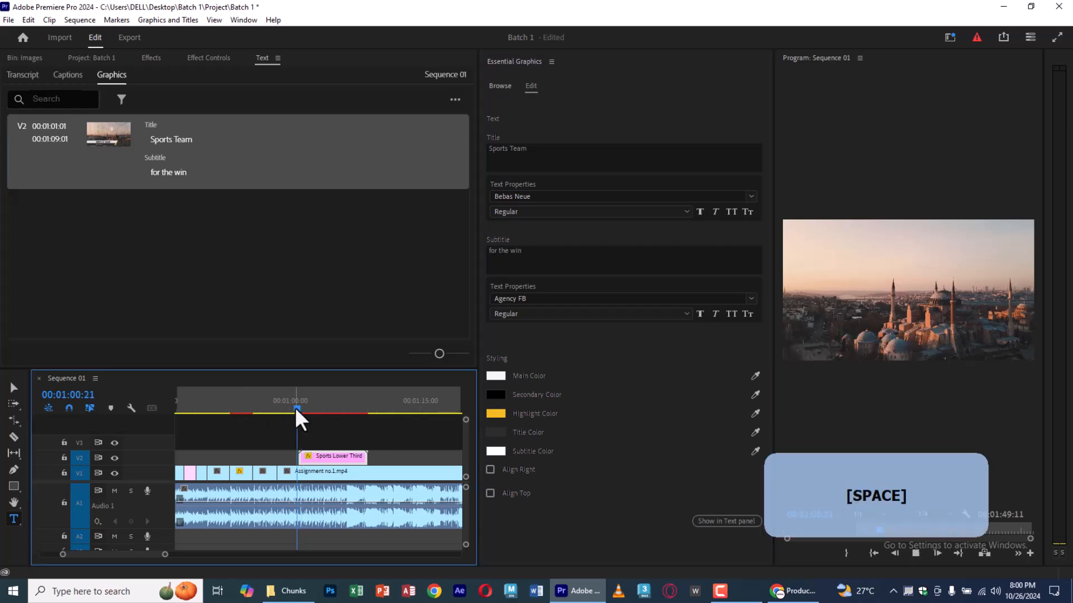
left_click(306, 457)
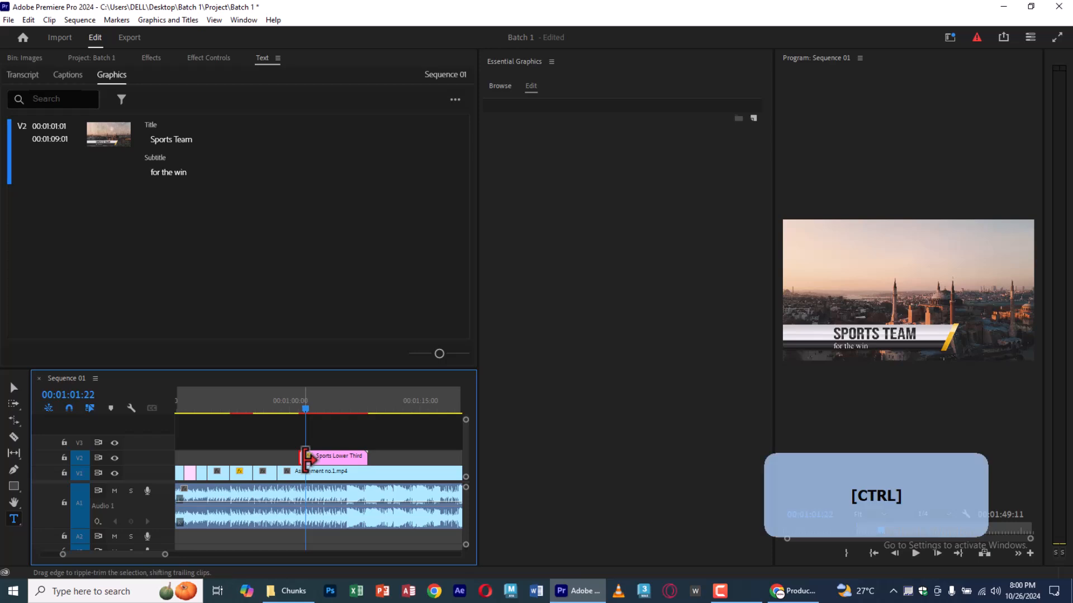
Apply the default transition to the start of the Sports Lower Third clip on V2 and play it back.
key("ctrl+d")
key("space")
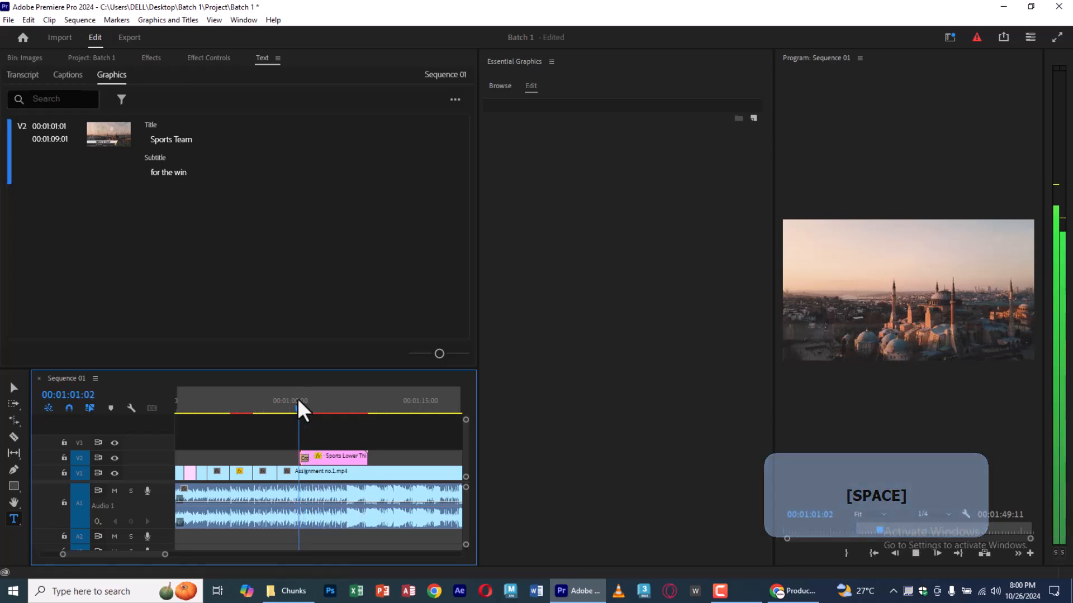
key("space")
Place the playhead at 00:01:06:11 over the market footage and delete the Sports Lower Third clip from V2.
left_click(357, 456)
left_click(346, 400)
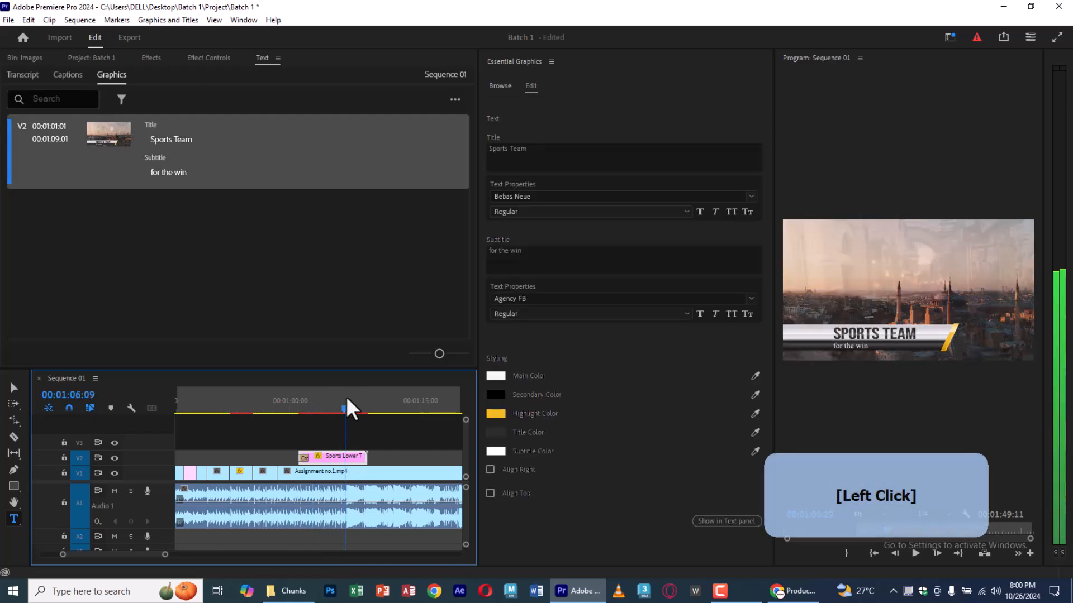
left_click(357, 457)
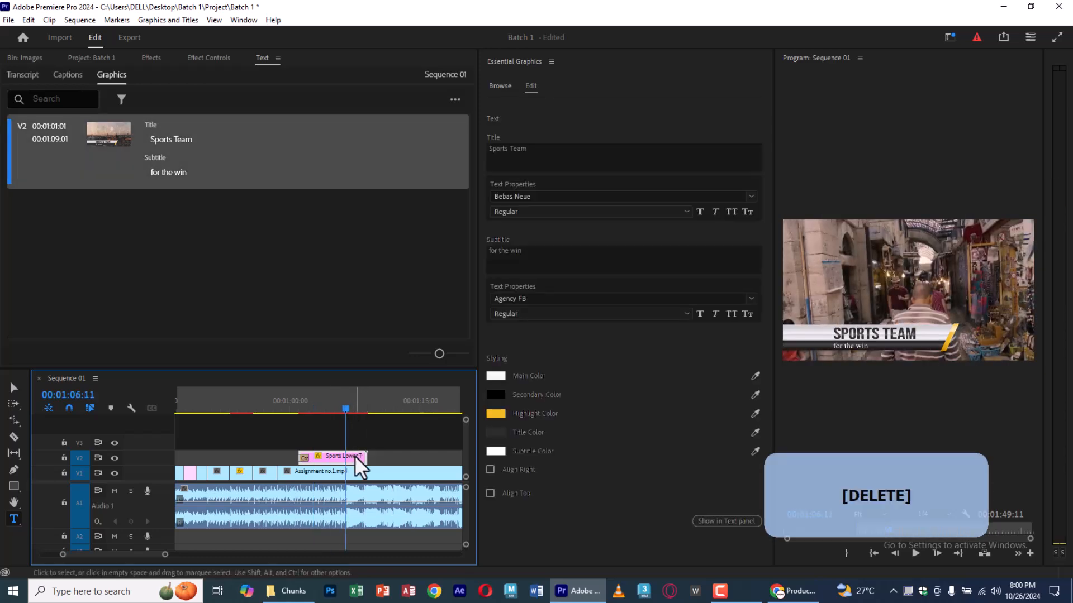
key("Delete")
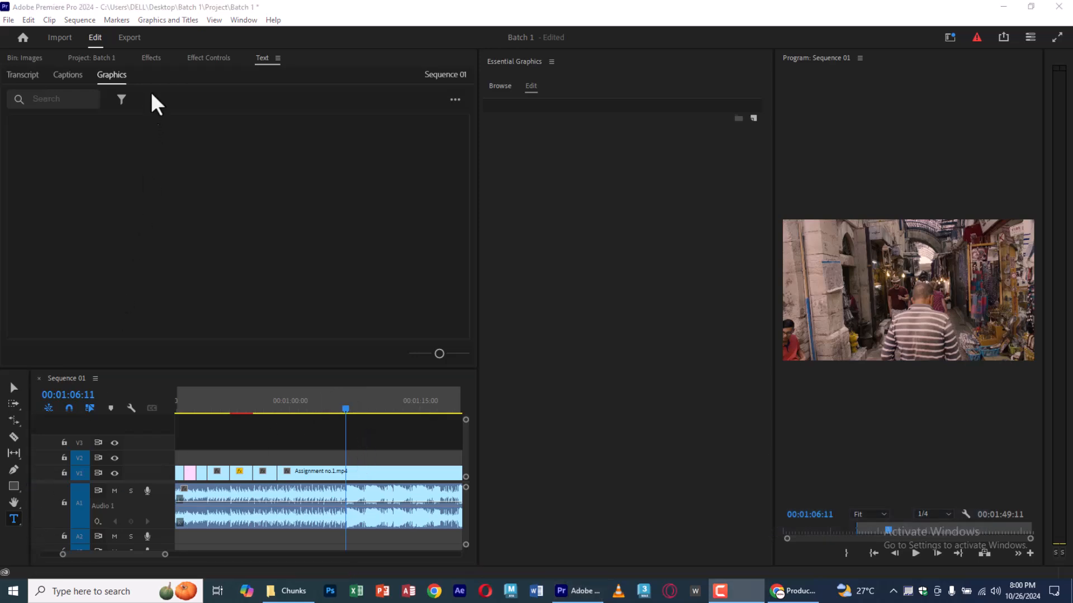
Add a BAZAAR text graphic over the lower part of the market footage at 00:01:06:11.
left_click(14, 519)
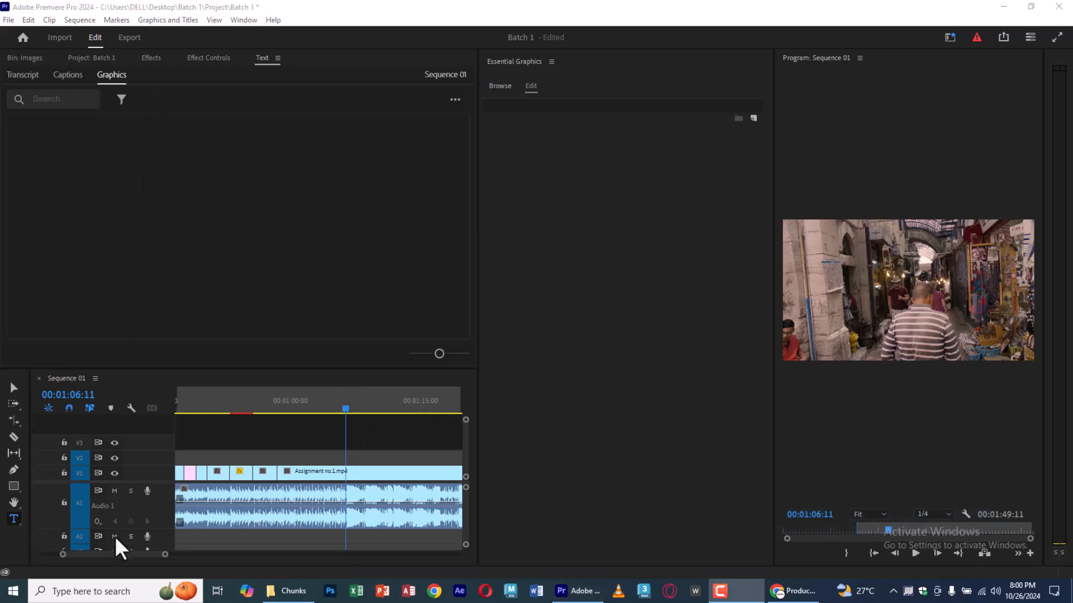
left_click(837, 333)
key("shift")
type("BAZ")
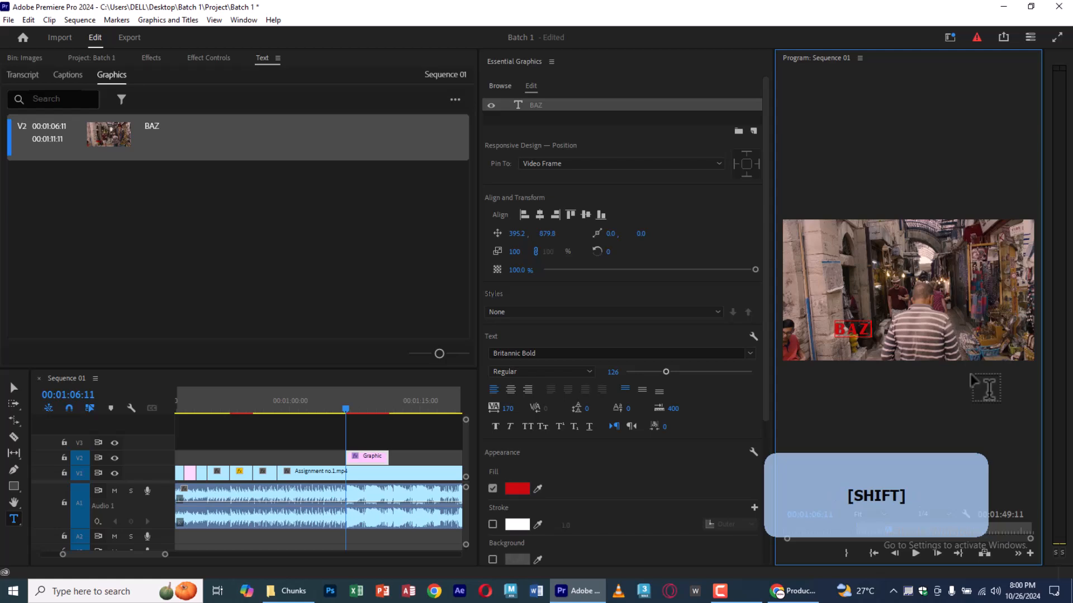
type("AAR")
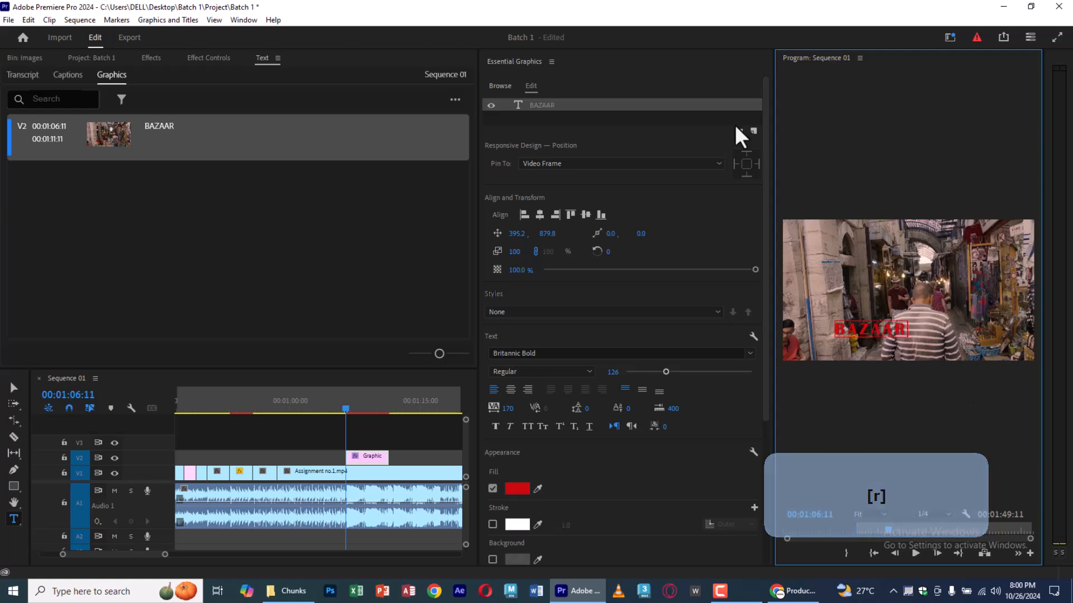
Set the font of the BAZAAR text layer to Brush Script MT.
left_click(413, 433)
left_click(365, 455)
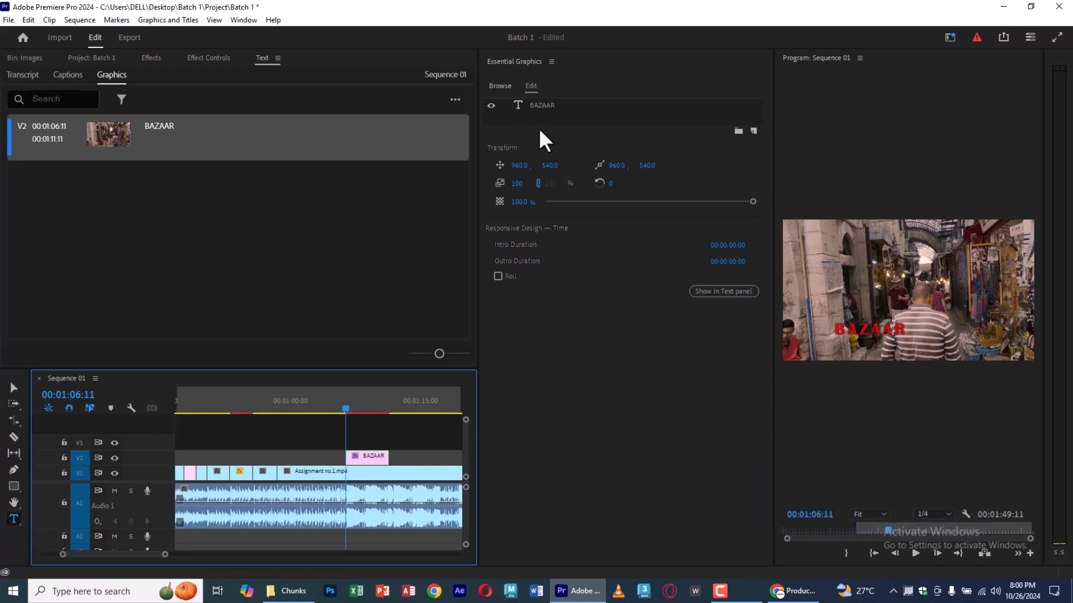
left_click(364, 459)
left_click(538, 107)
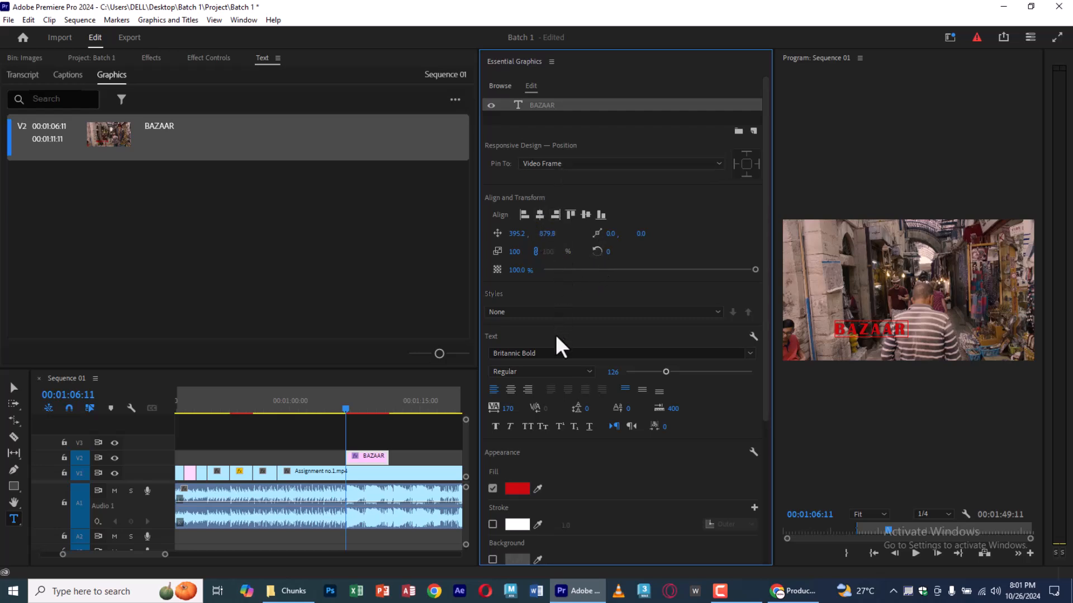
left_click(553, 353)
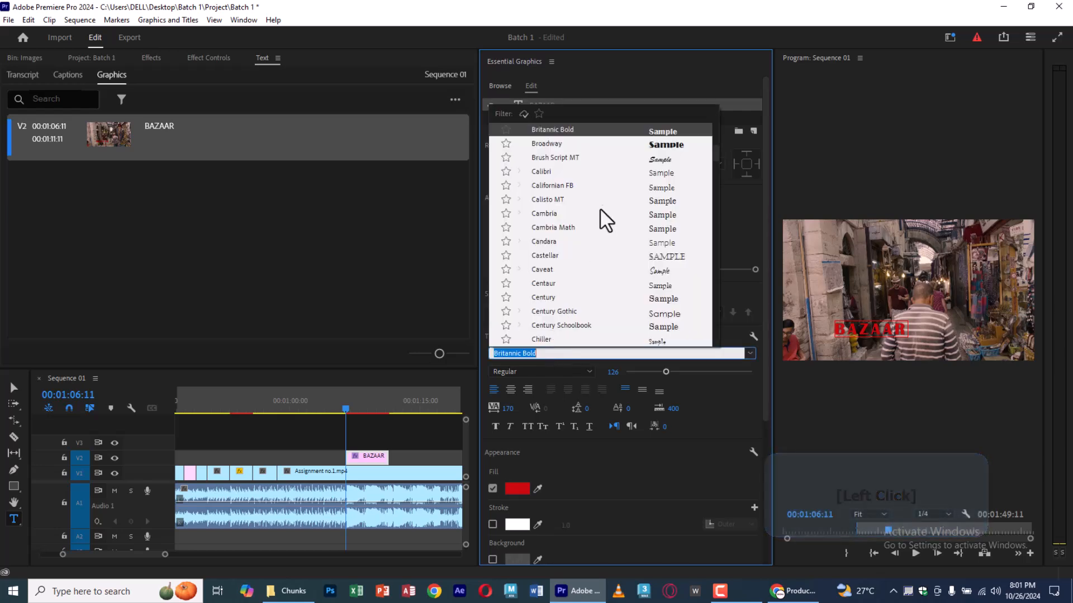
scroll(617, 159, "down", 5)
left_click(608, 187)
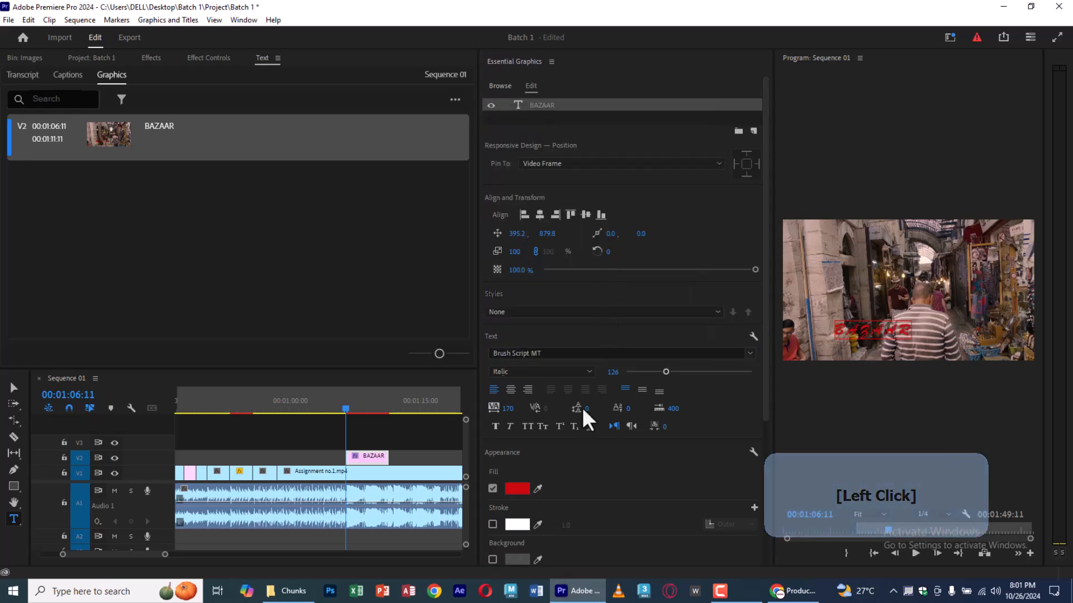
Change the fill color of the BAZAAR text to white.
left_click(517, 488)
left_click_drag(522, 240, 395, 378)
left_click(641, 204)
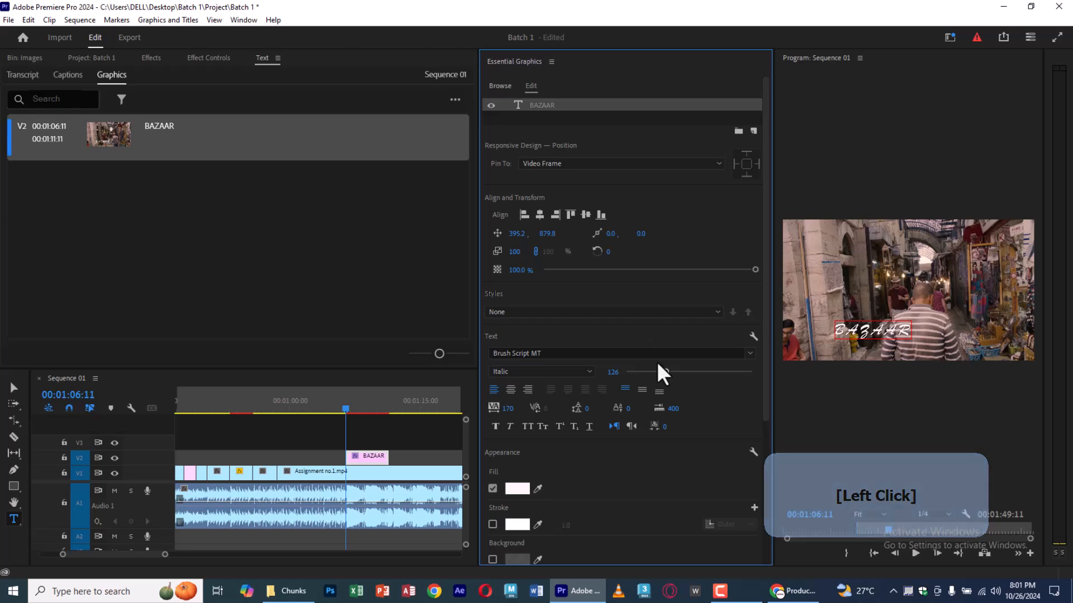
scroll(657, 362, "down", 3)
scroll(658, 372, "up", 3)
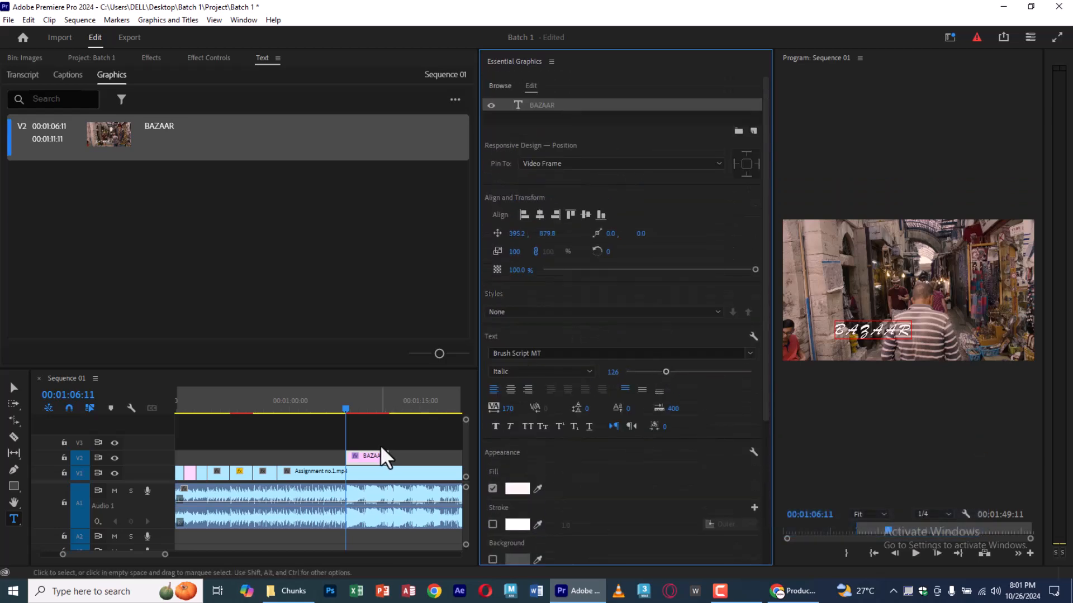
right_click(529, 120)
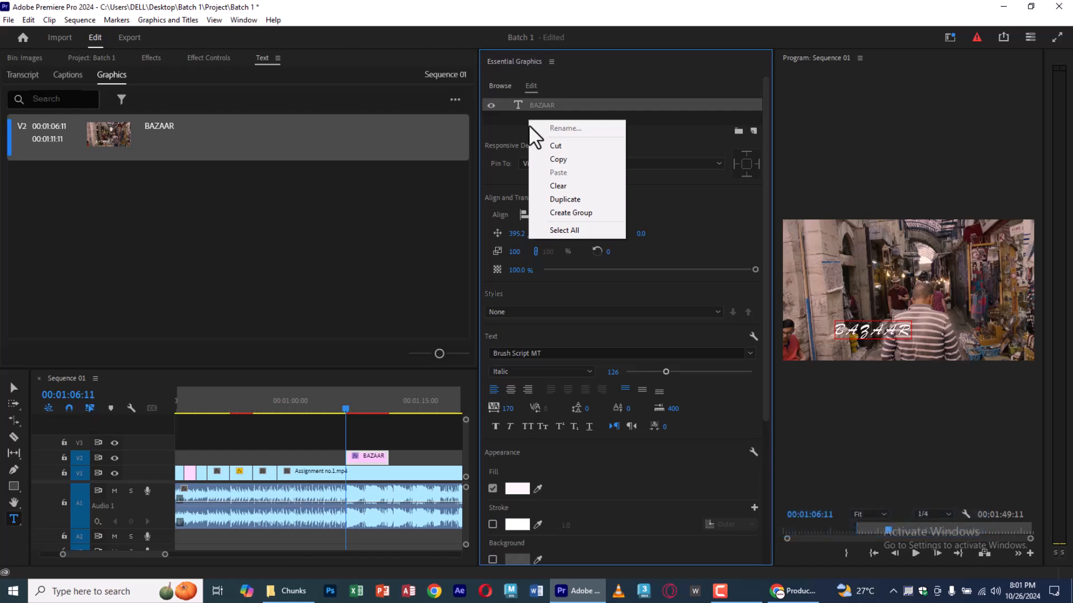
left_click(505, 121)
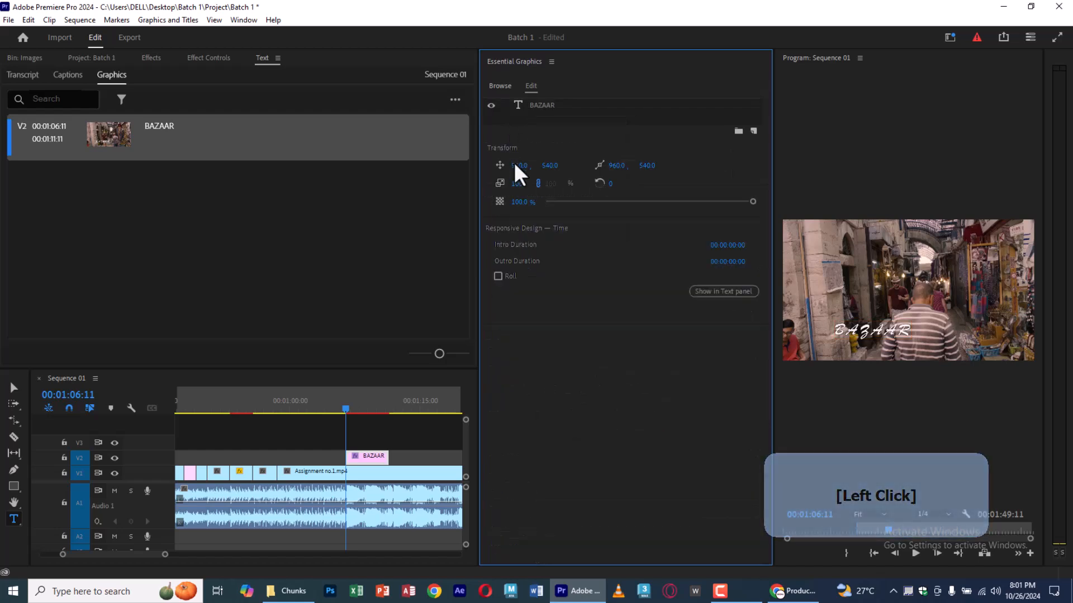
right_click(539, 116)
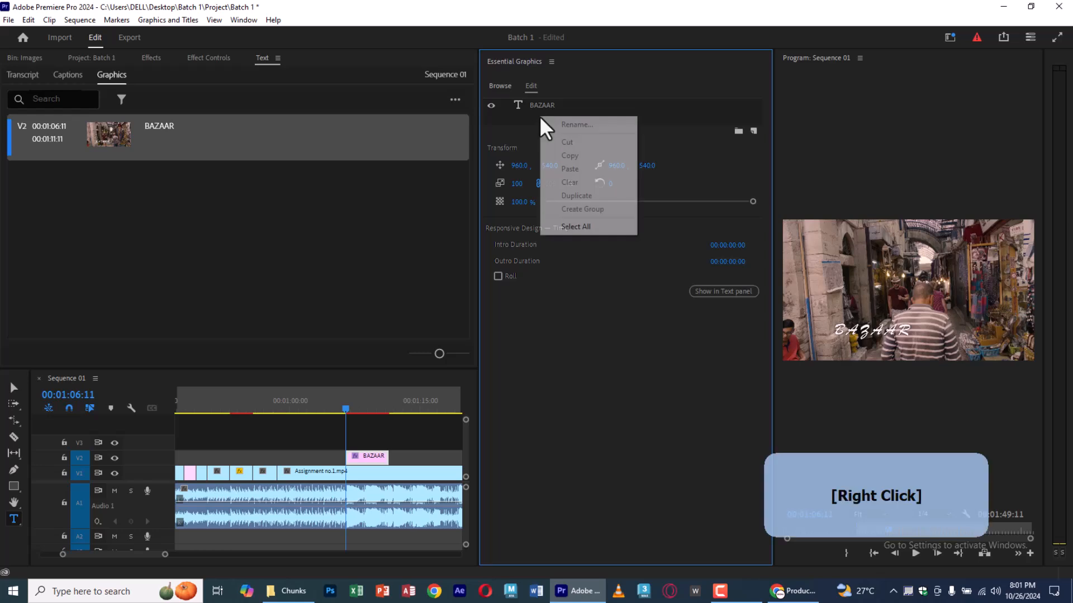
left_click(751, 130)
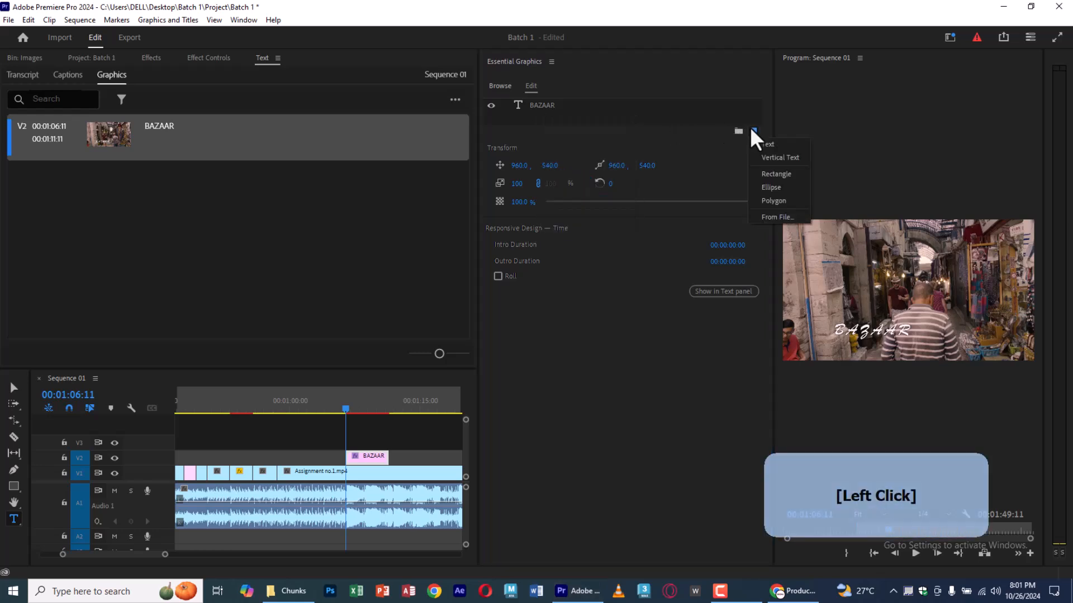
left_click(690, 125)
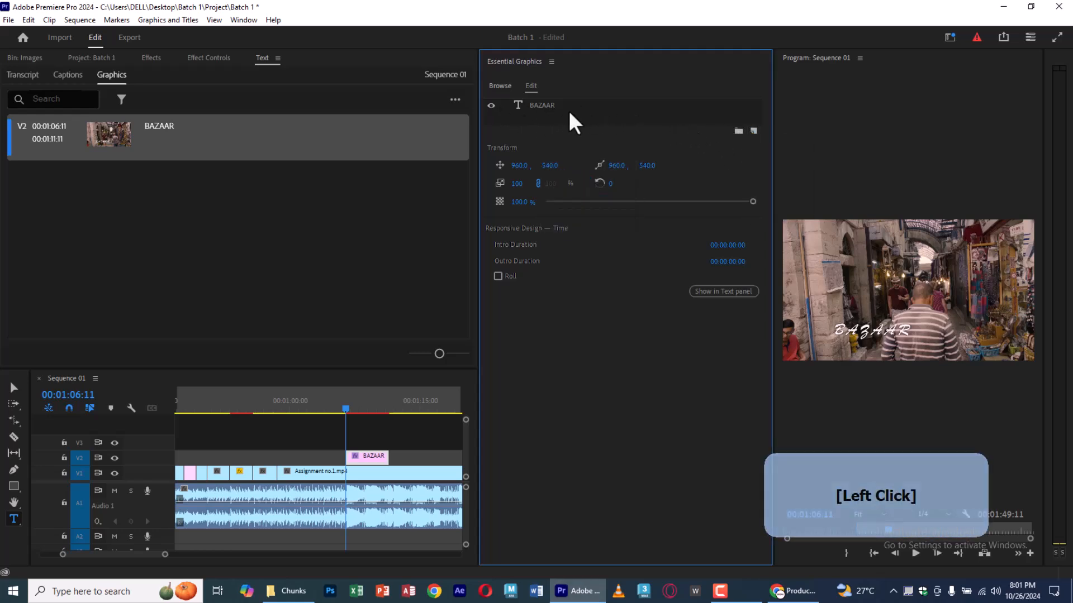
Add a rectangle shape layer to the BAZAAR graphic and shift it over the text by setting its anchor point to 637, -216.
left_click(754, 131)
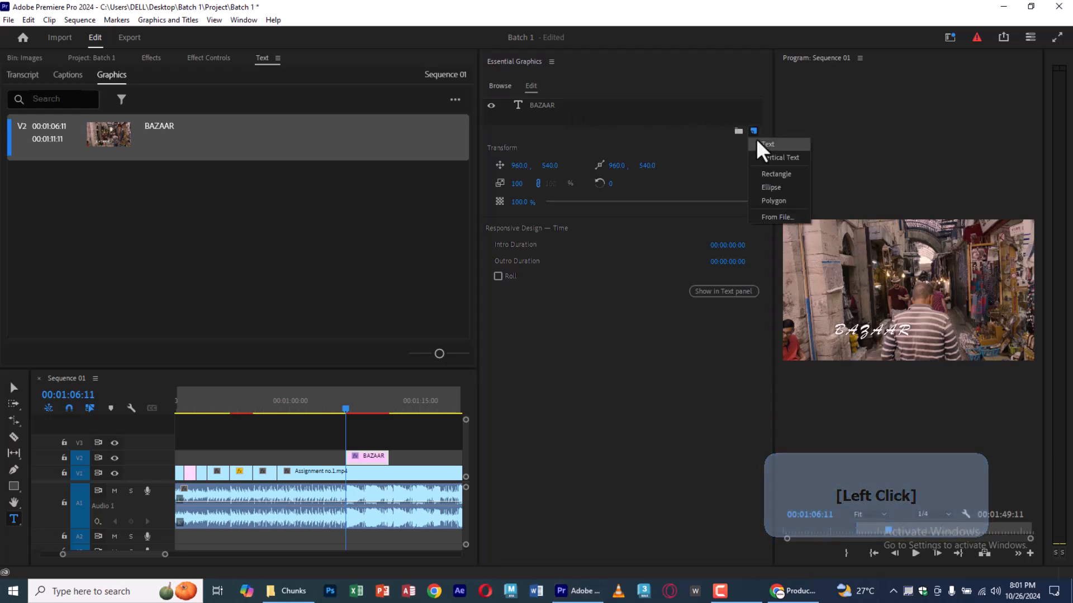
left_click(786, 174)
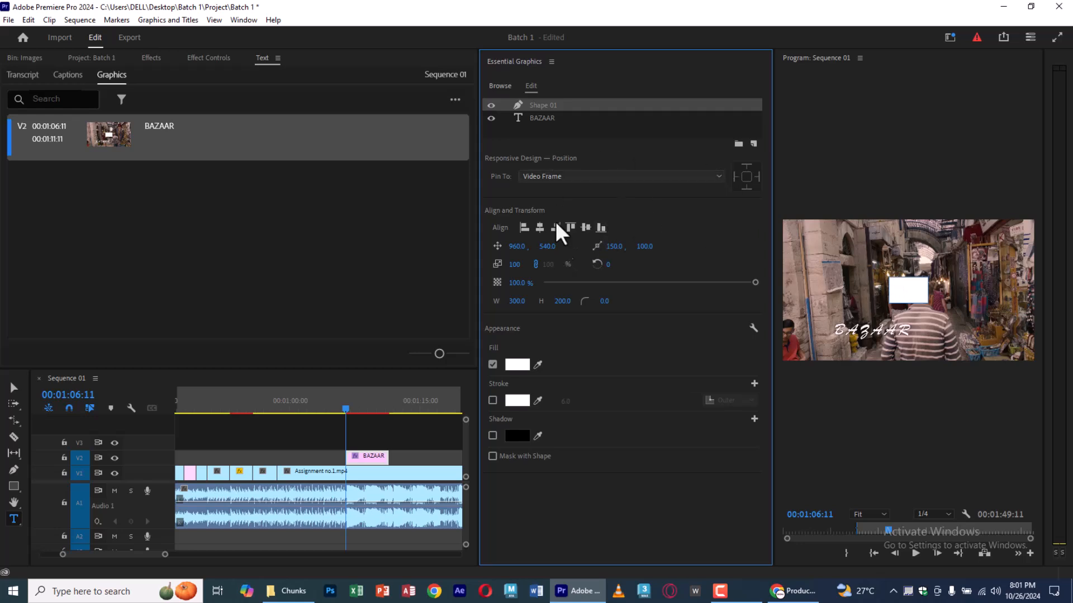
left_click_drag(618, 250, 890, 251)
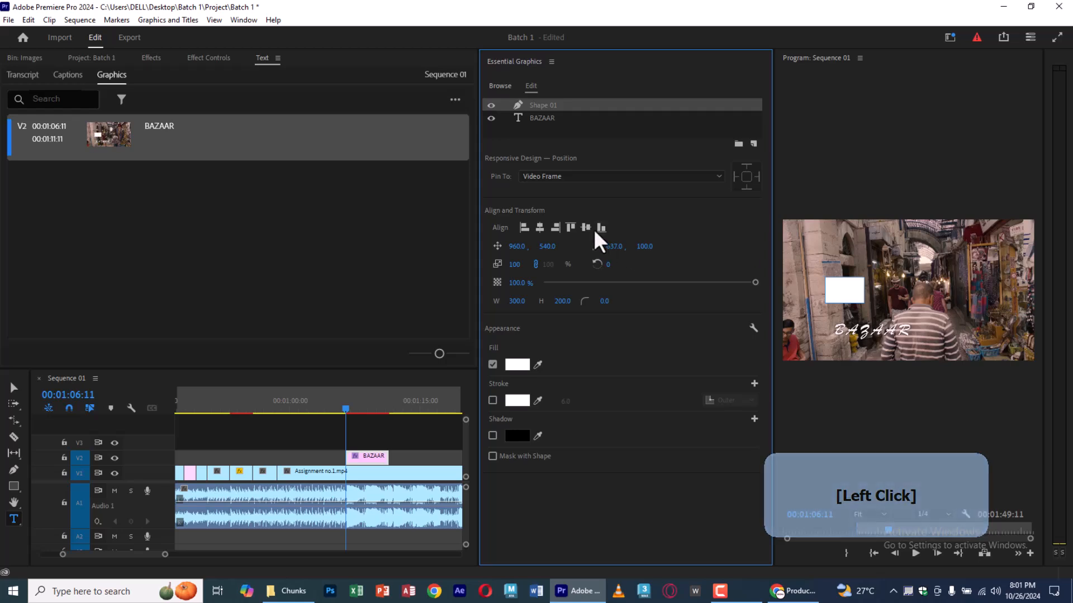
left_click_drag(648, 246, 451, 246)
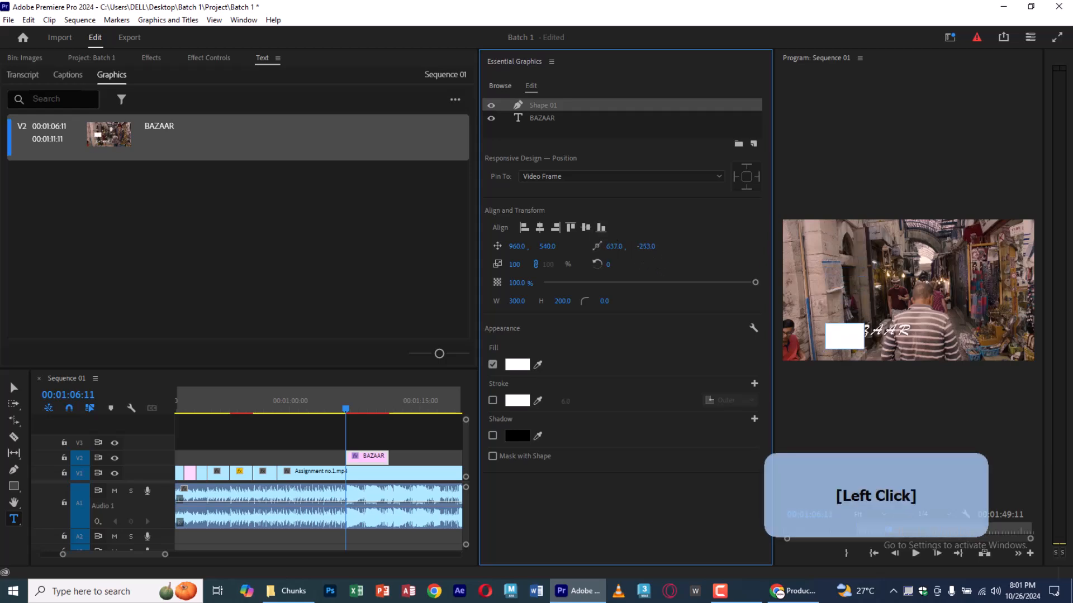
Place the BAZAAR text layer above the rectangle and change its fill color to black (000000).
left_click(542, 117)
left_click_drag(543, 120, 545, 126)
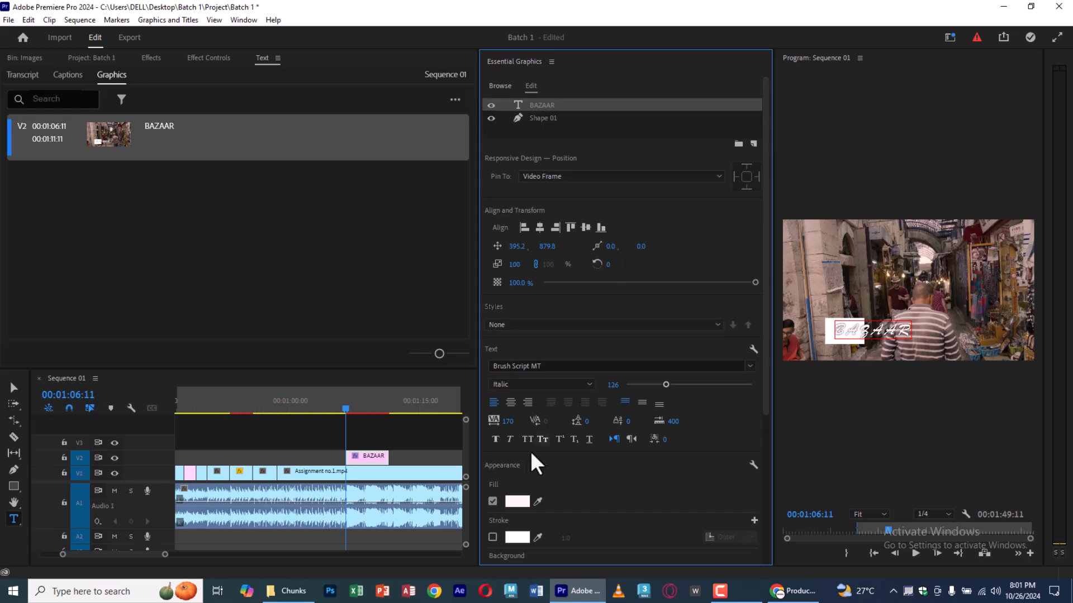
left_click(523, 497)
left_click(541, 349)
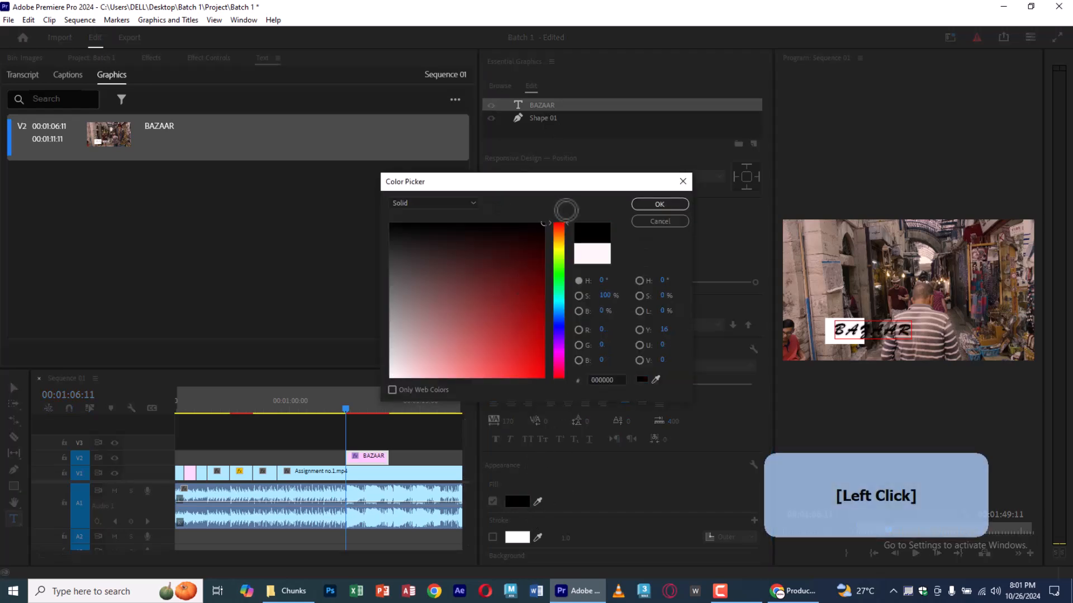
left_click(661, 206)
Scale the rectangle shape layer uniformly to 158 and rename the layer v.
left_click(541, 118)
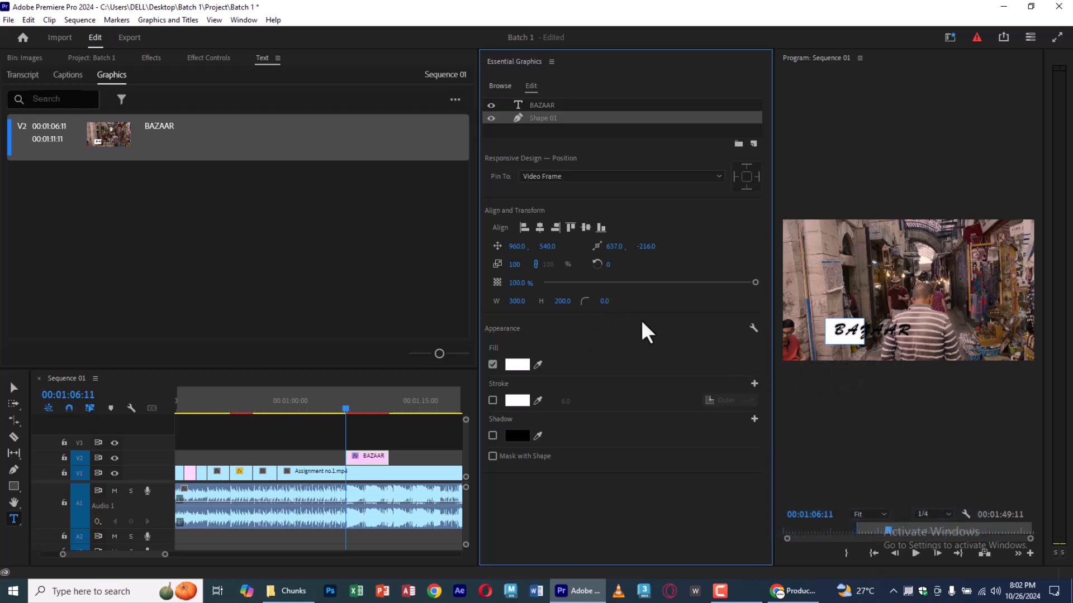
left_click_drag(515, 265, 543, 264)
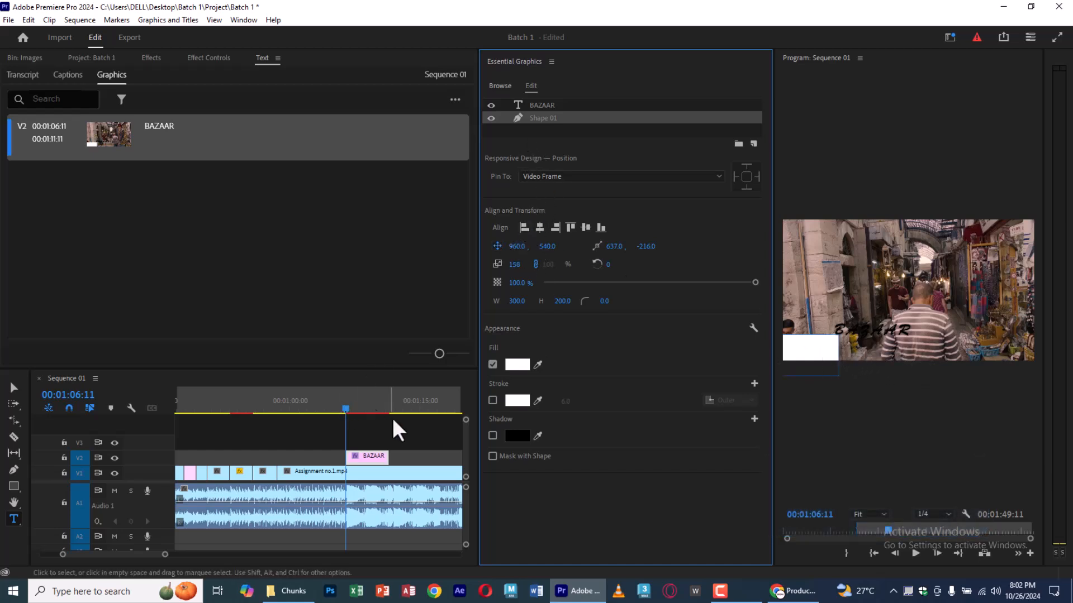
left_click(520, 117)
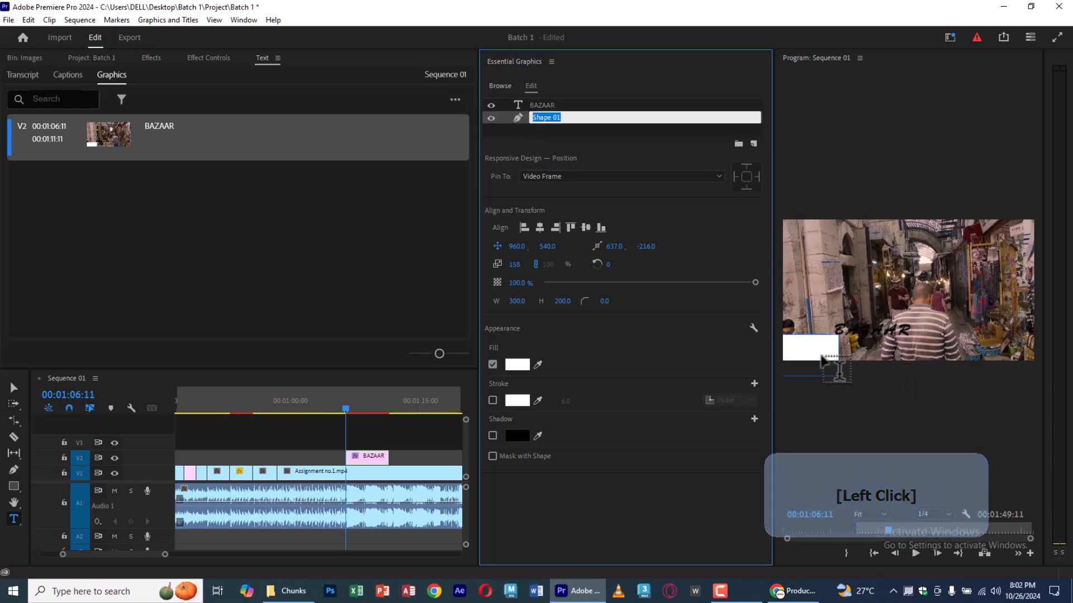
type("v")
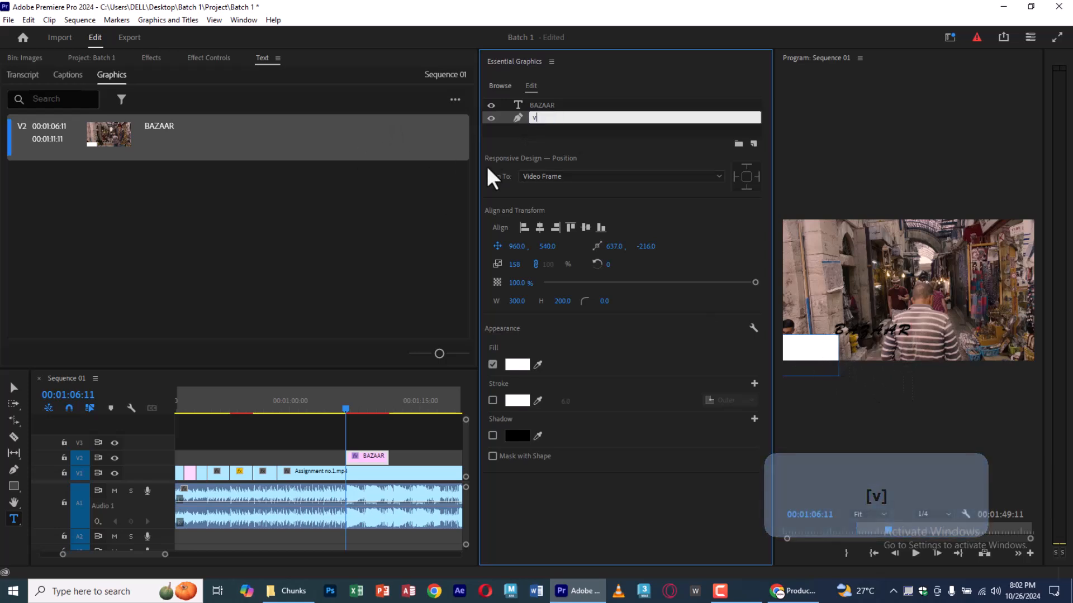
Move the rectangle behind the BAZAAR text by setting its position to 1355, 380.
left_click_drag(517, 246, 685, 246)
left_click_drag(547, 246, 441, 246)
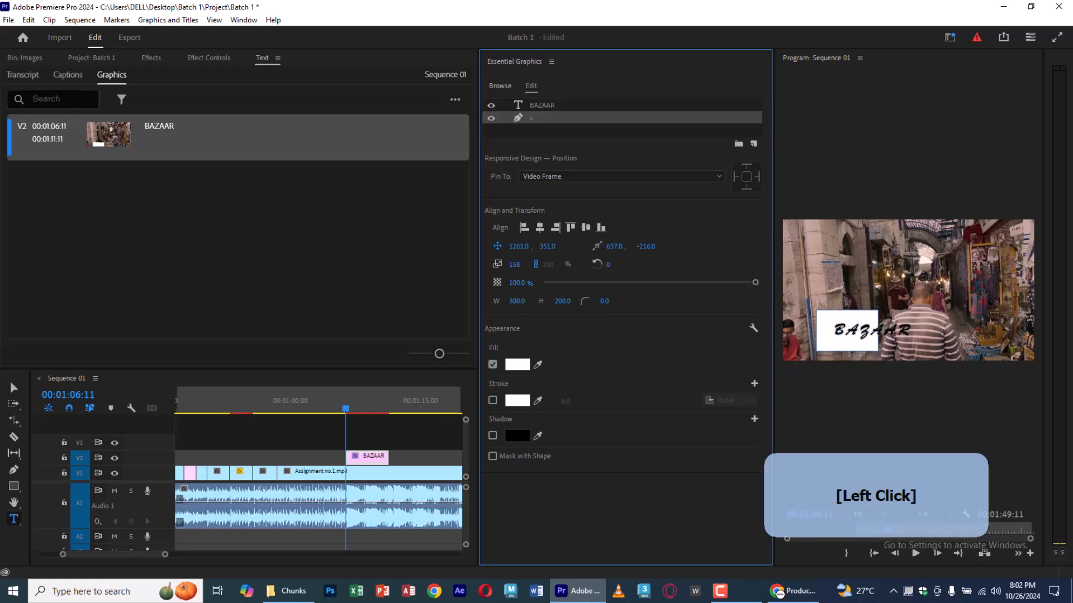
left_click_drag(519, 246, 547, 246)
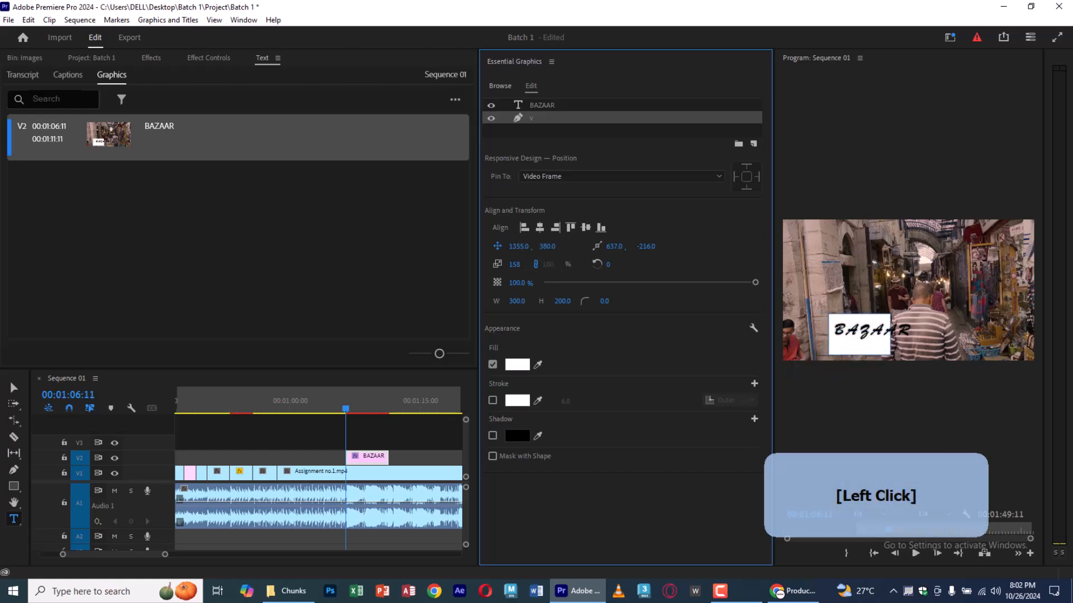
Unlink the rectangle's scale, widen it to a horizontal scale of 236, and set its X position to 1805 to back the whole word.
left_click(535, 265)
left_click_drag(548, 264, 615, 265)
left_click_drag(519, 246, 768, 246)
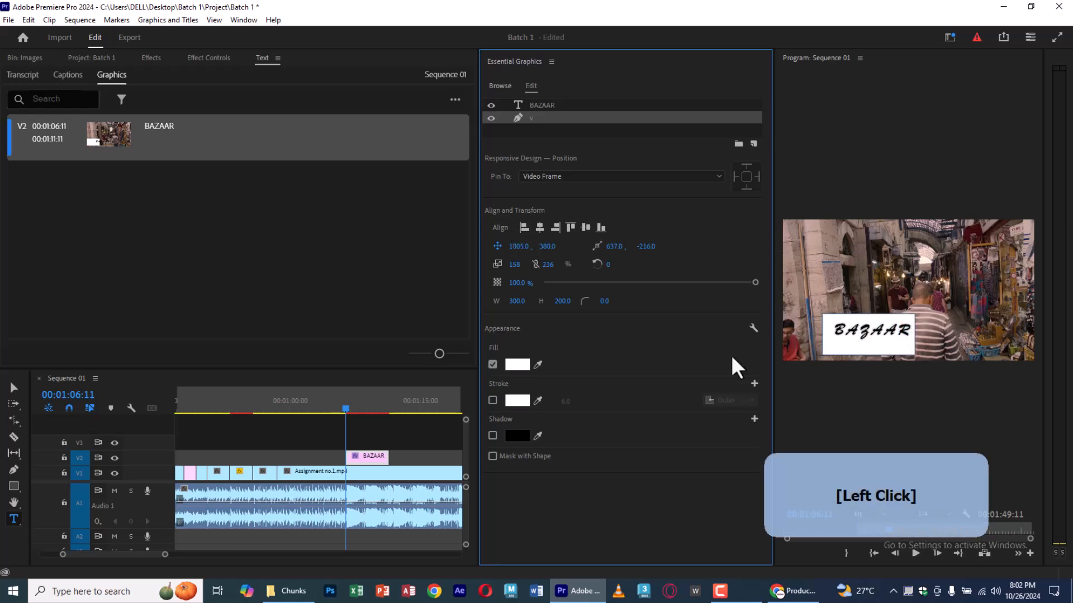
Switch to the browser's Mister Horse Product Manager page and accept all cookies.
left_click(753, 143)
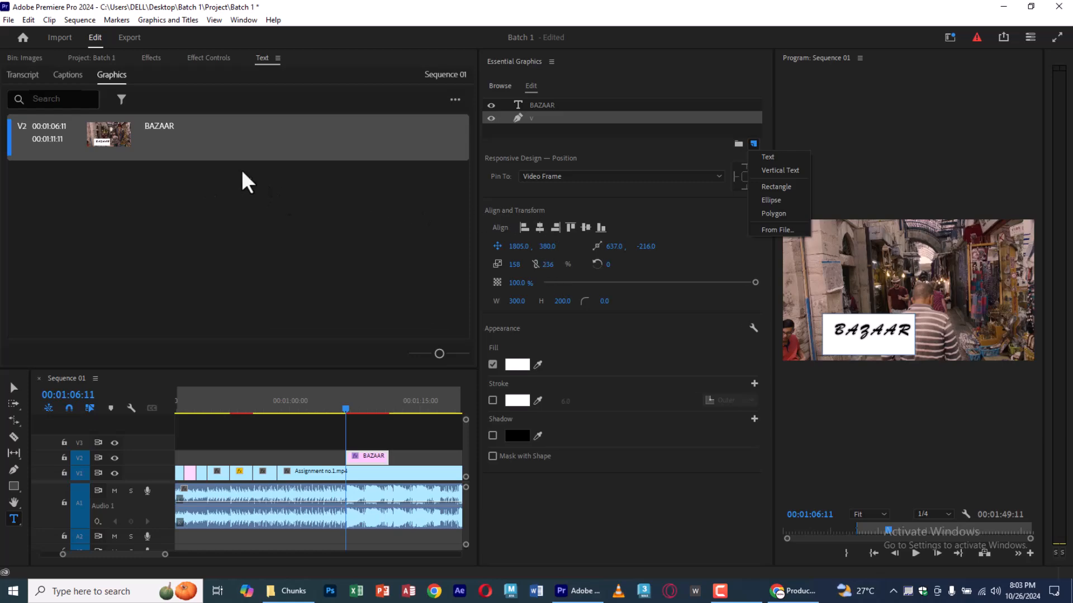
left_click(776, 592)
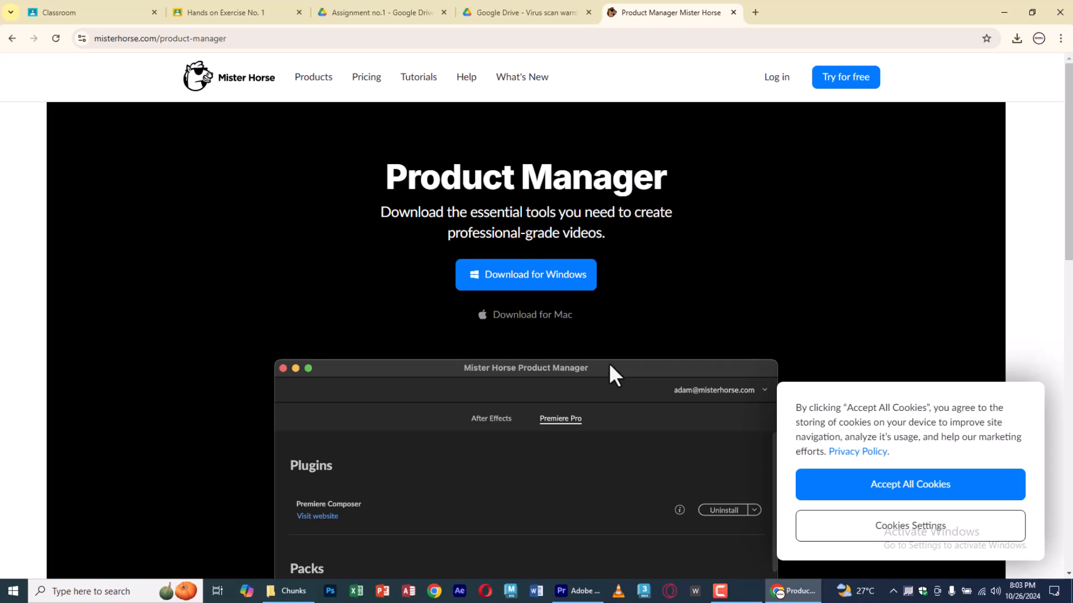
left_click(884, 492)
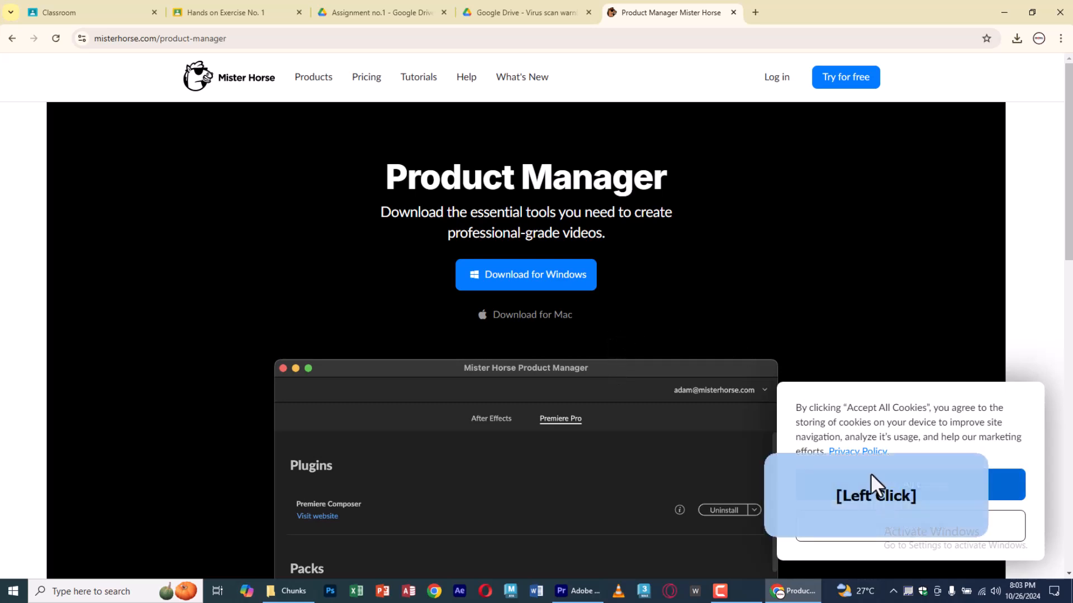
Switch to File Explorer and cut the MisterHorseProductManagerSetup_2.3.3 (1) installer from the Downloads folder.
left_click(286, 591)
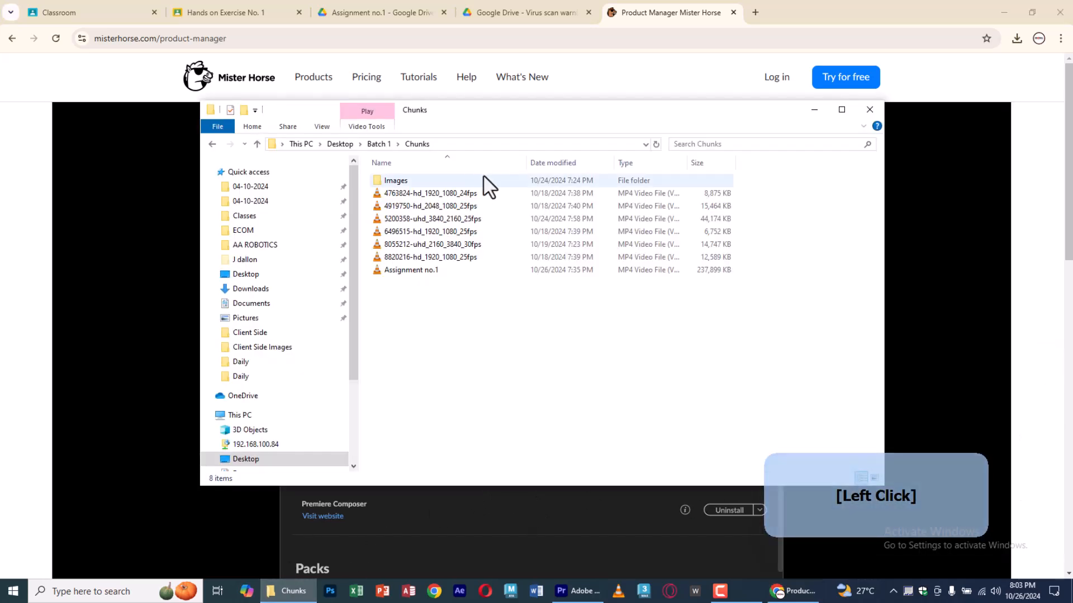
left_click(262, 289)
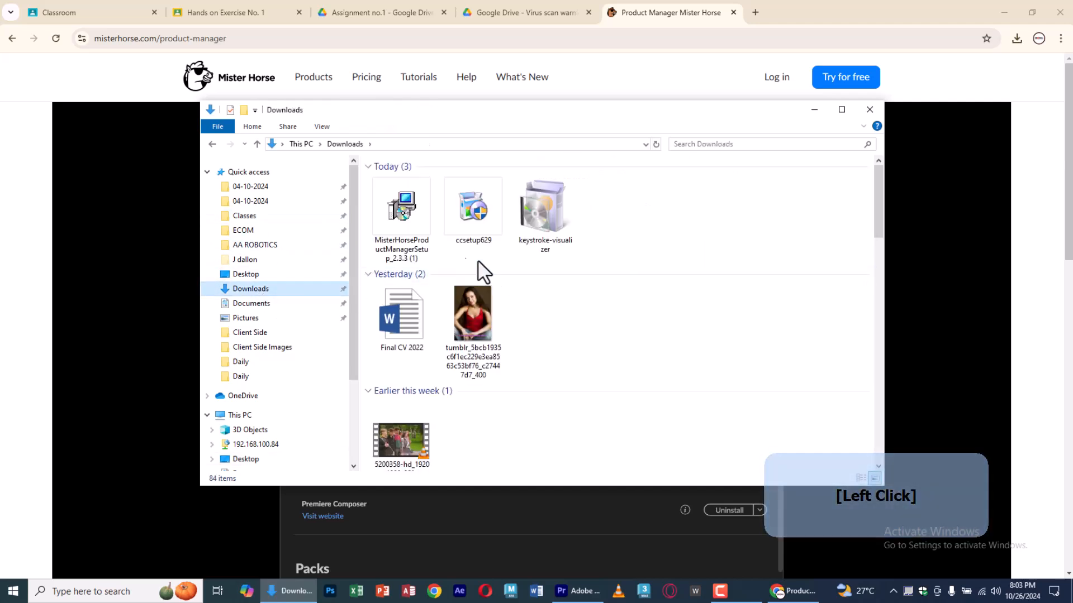
left_click(402, 219)
key("ctrl+x")
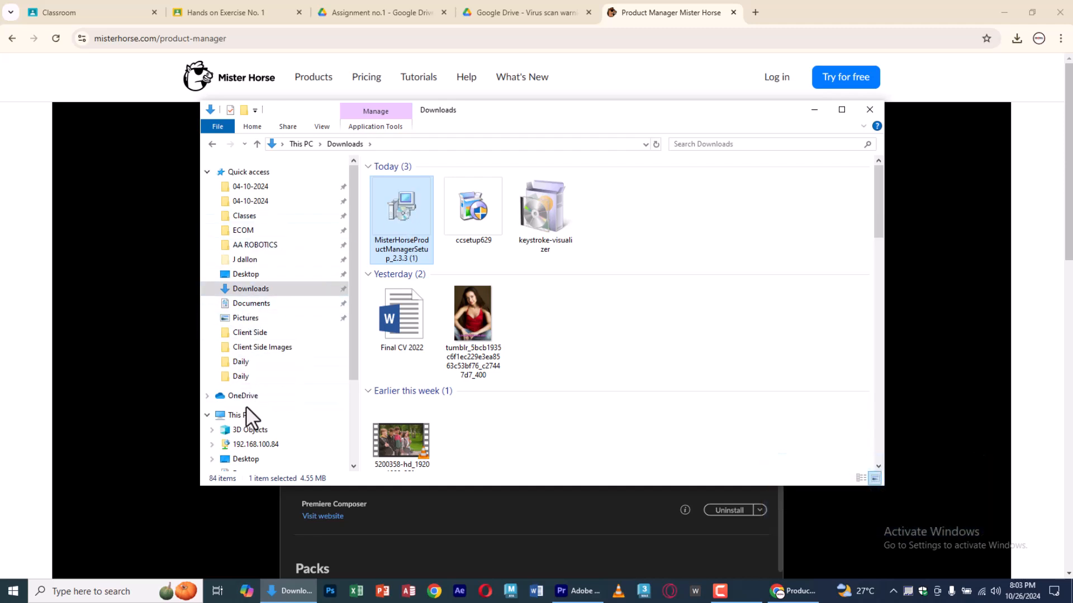
Create a folder named Plugins inside the Desktop's Batch 1 folder and paste the cut installer into it.
left_click(249, 274)
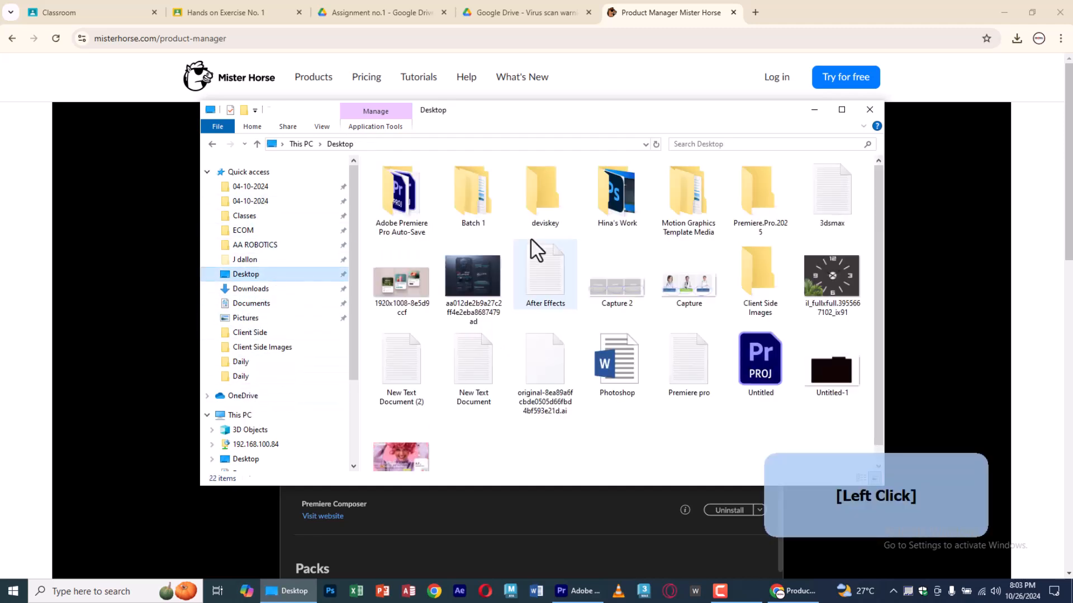
double_click(502, 211)
right_click(507, 297)
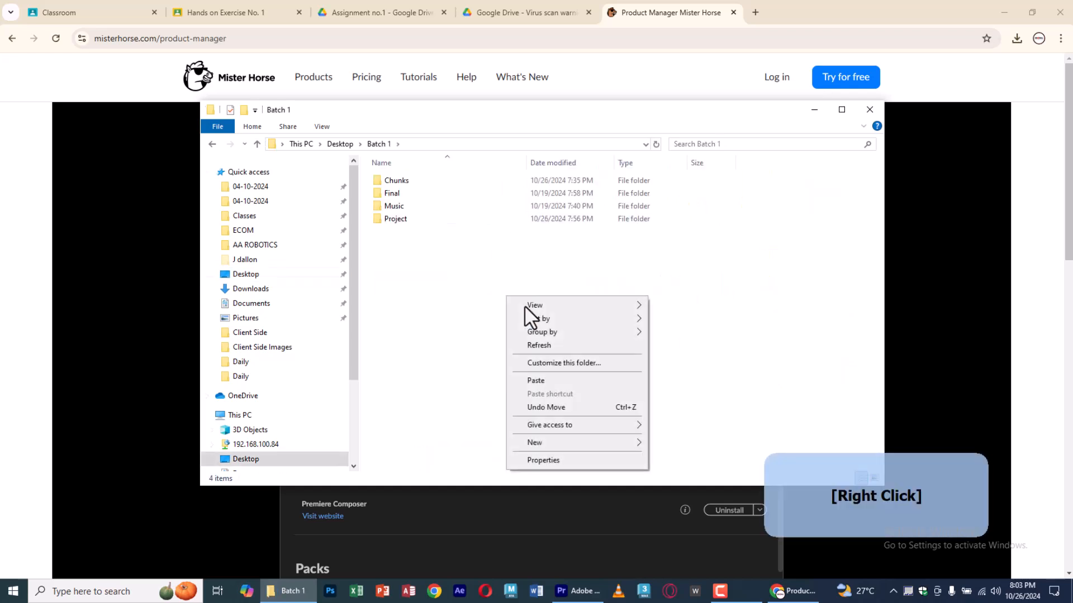
left_click(563, 442)
left_click(677, 444)
type("Plugin")
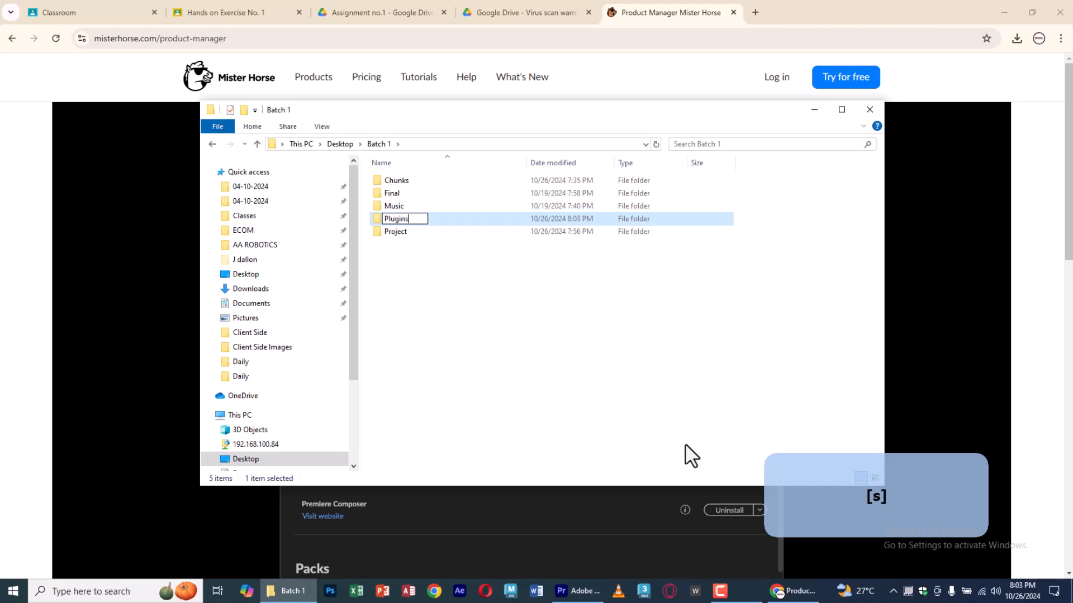
type("s")
key("Return")
key("Return")
key("ctrl+v")
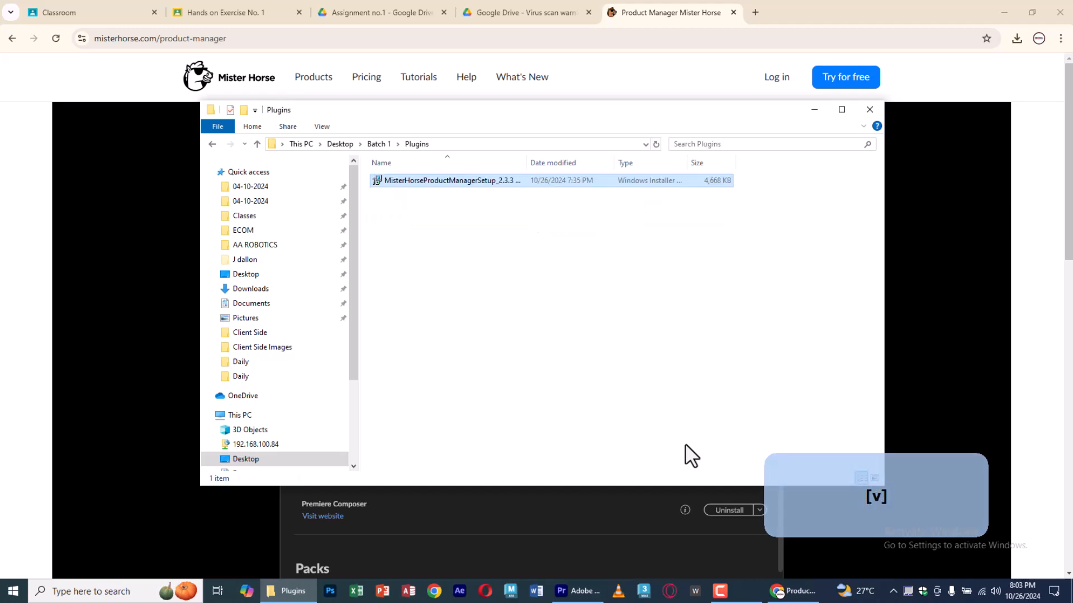
double_click(481, 185)
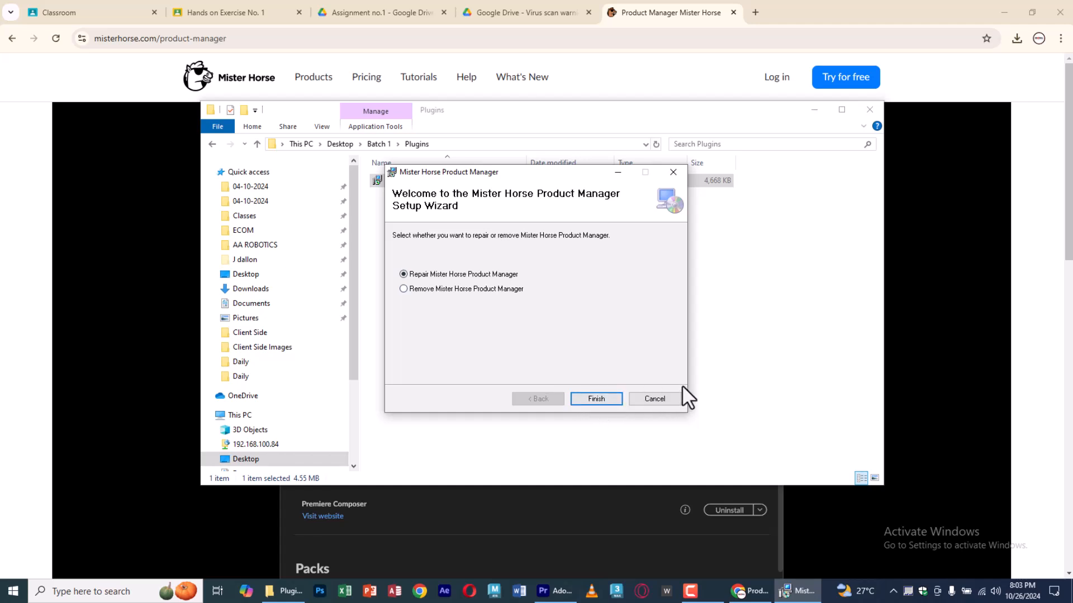
left_click(654, 398)
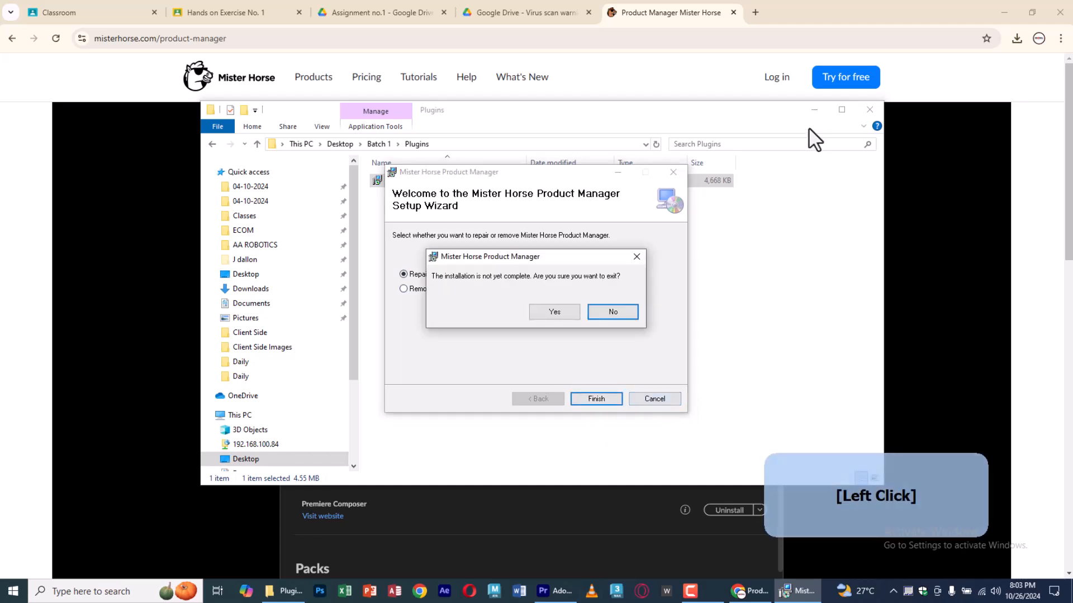
left_click(555, 313)
Return to the browser and log in to the Mister Horse website with the listed Google account.
left_click(737, 76)
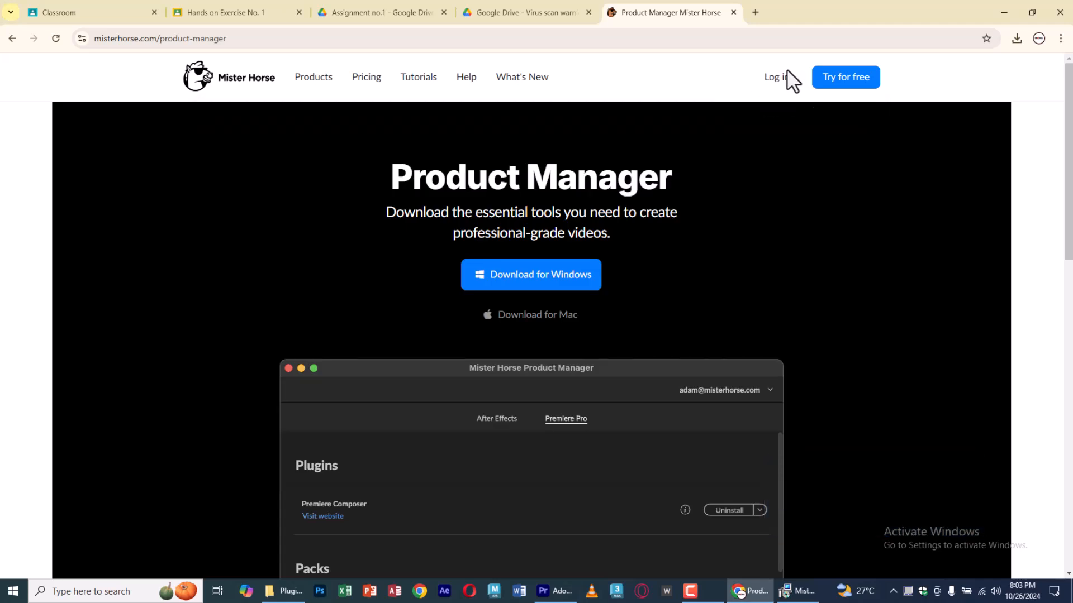
left_click(786, 81)
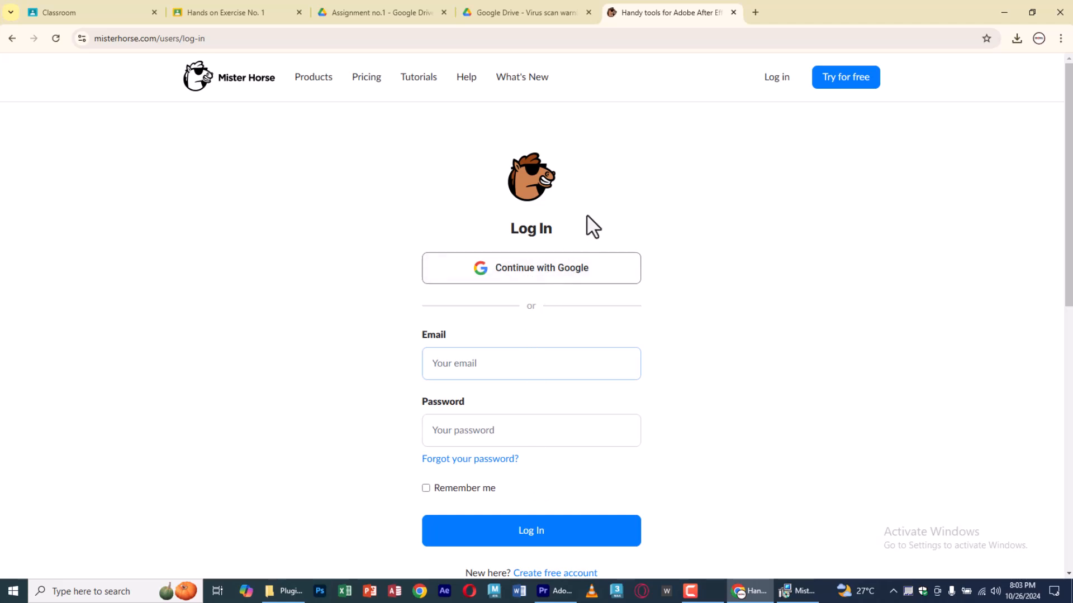
left_click(548, 274)
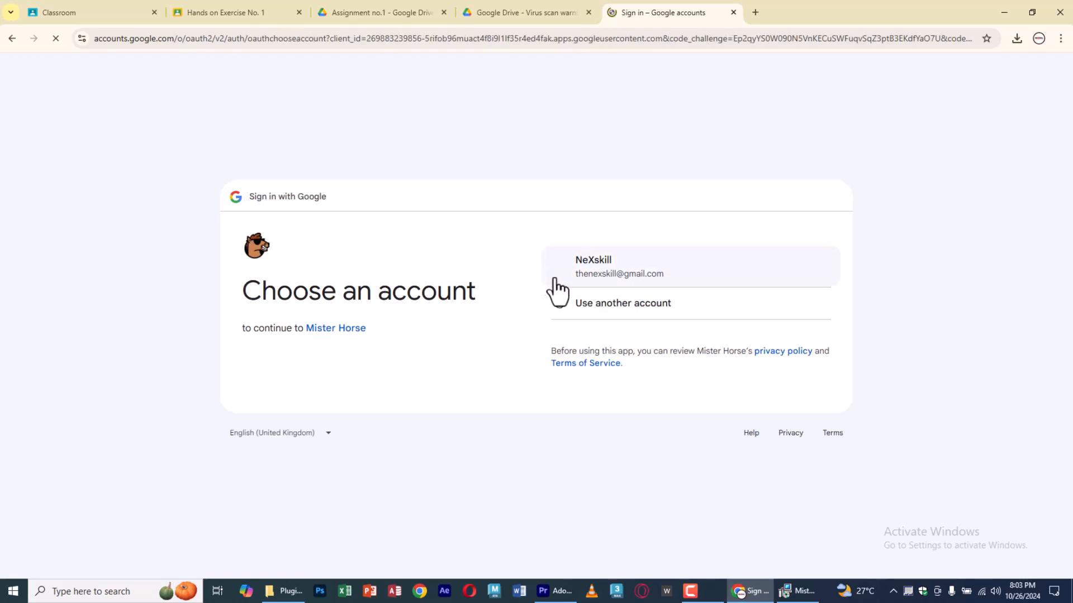
left_click(656, 277)
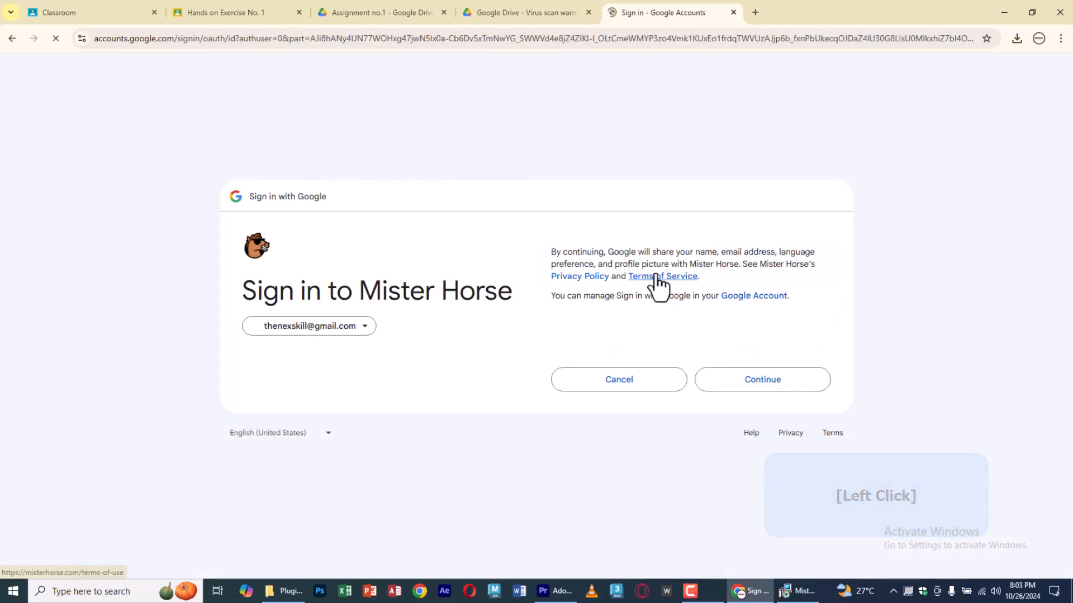
left_click(754, 384)
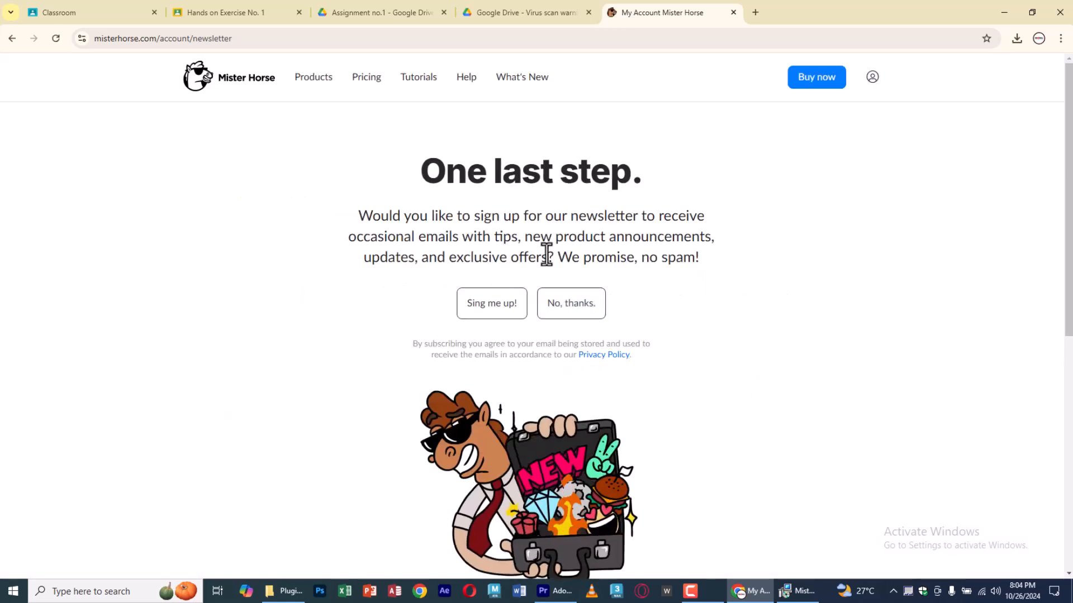
left_click(521, 305)
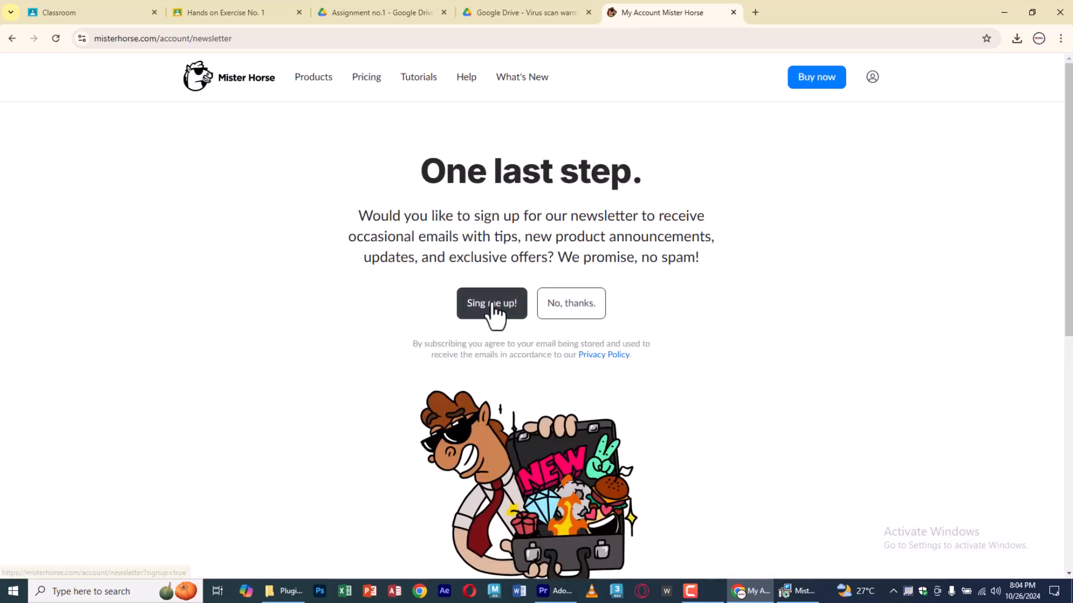
scroll(739, 321, "down", 3)
Switch to Premiere Pro, open the Premiere Composer extension, and dock it in the panel group above the timeline.
left_click(573, 589)
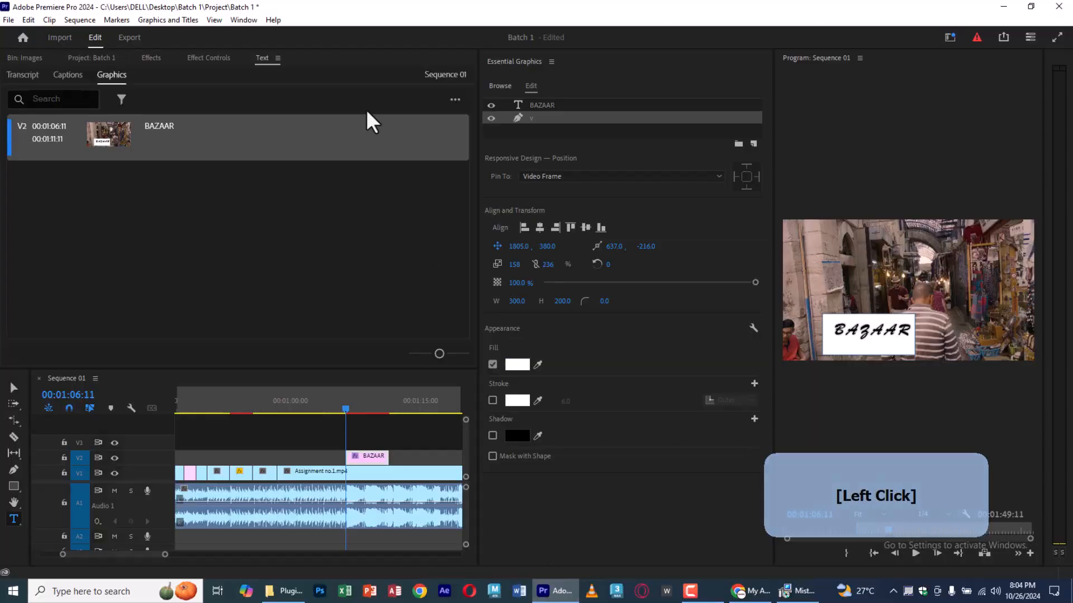
left_click(244, 20)
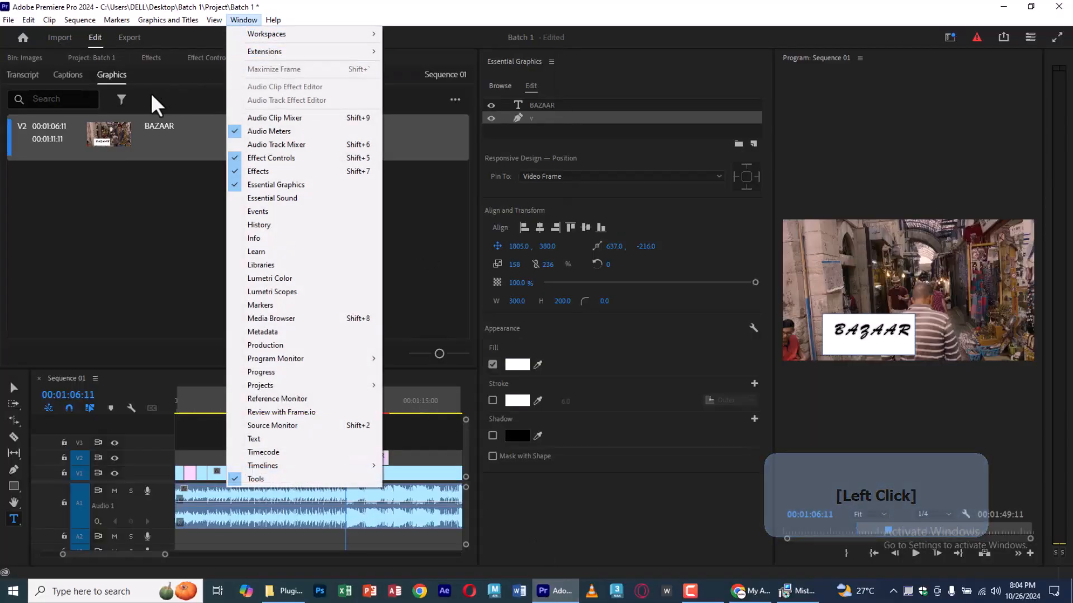
key("F10")
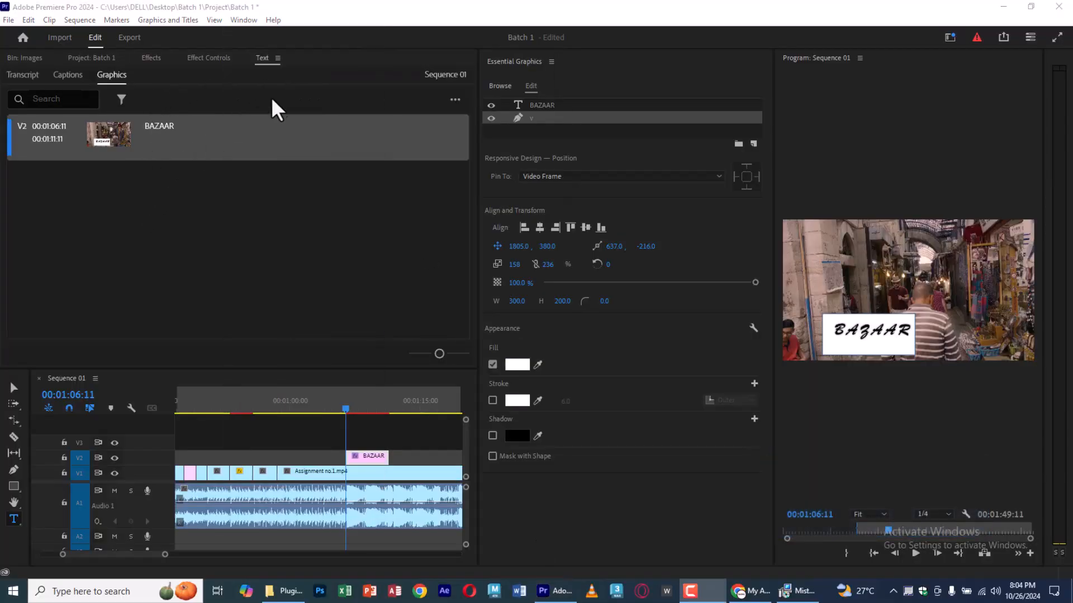
left_click(253, 21)
mouse_move(260, 54)
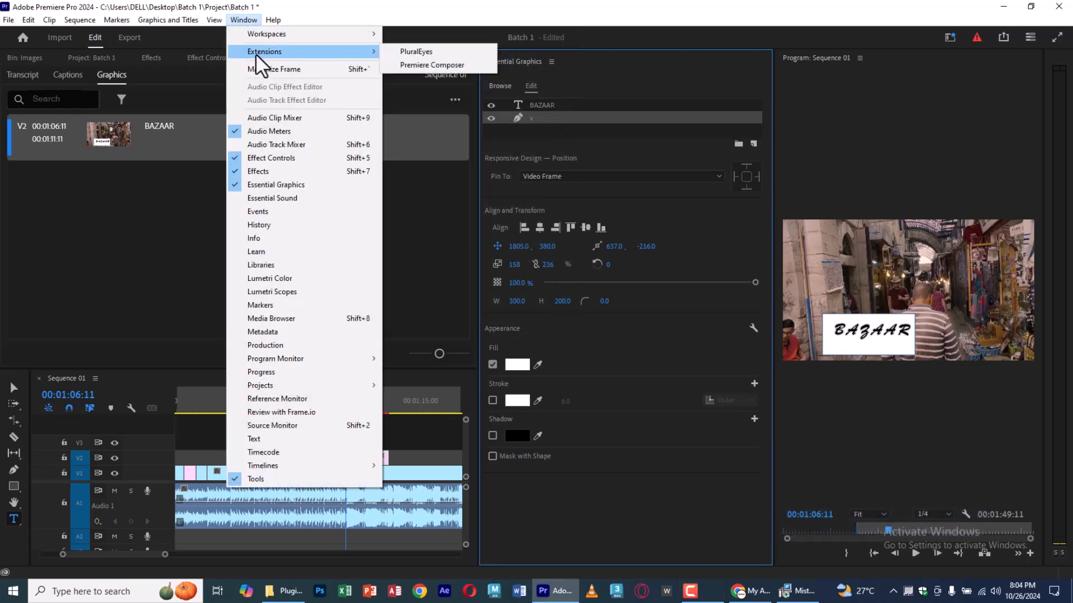
left_click(427, 67)
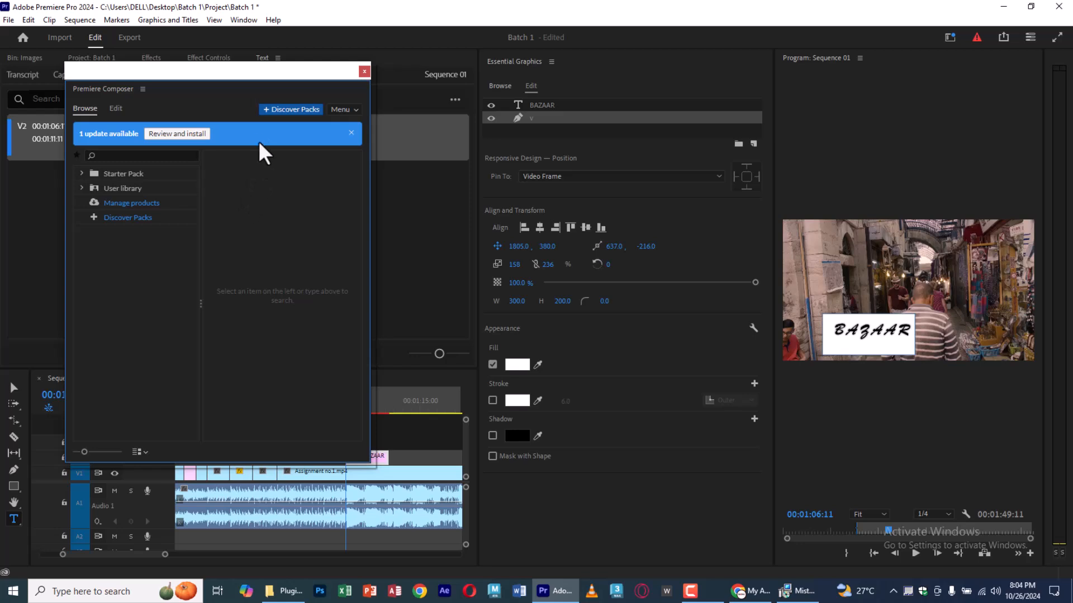
left_click_drag(226, 79, 352, 108)
left_click_drag(223, 119, 232, 72)
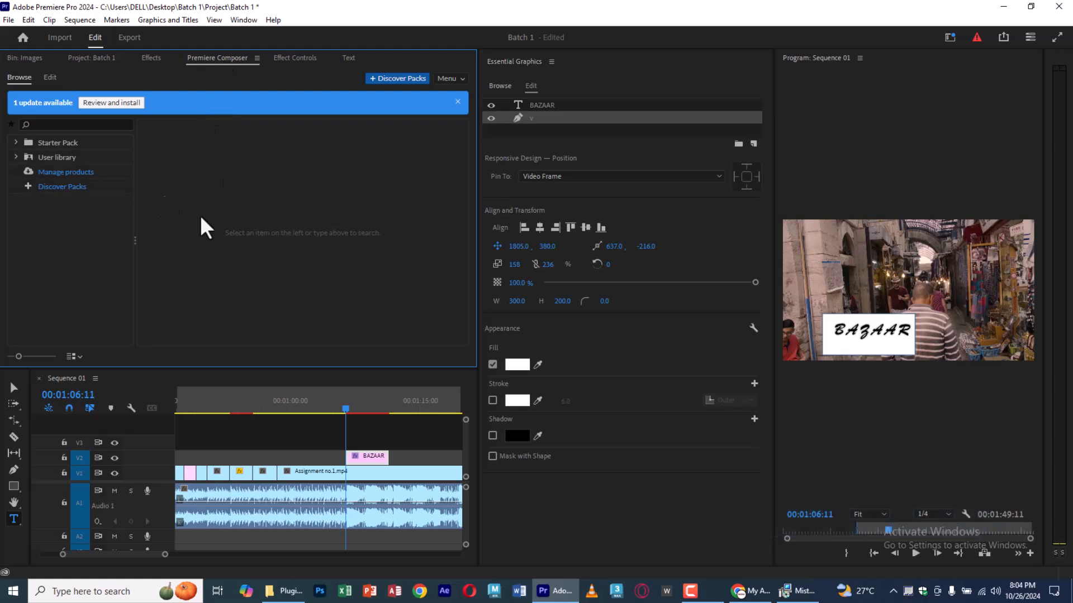
Delete the BAZAAR title clip from track V2 of Sequence 01.
left_click(366, 457)
key("Delete")
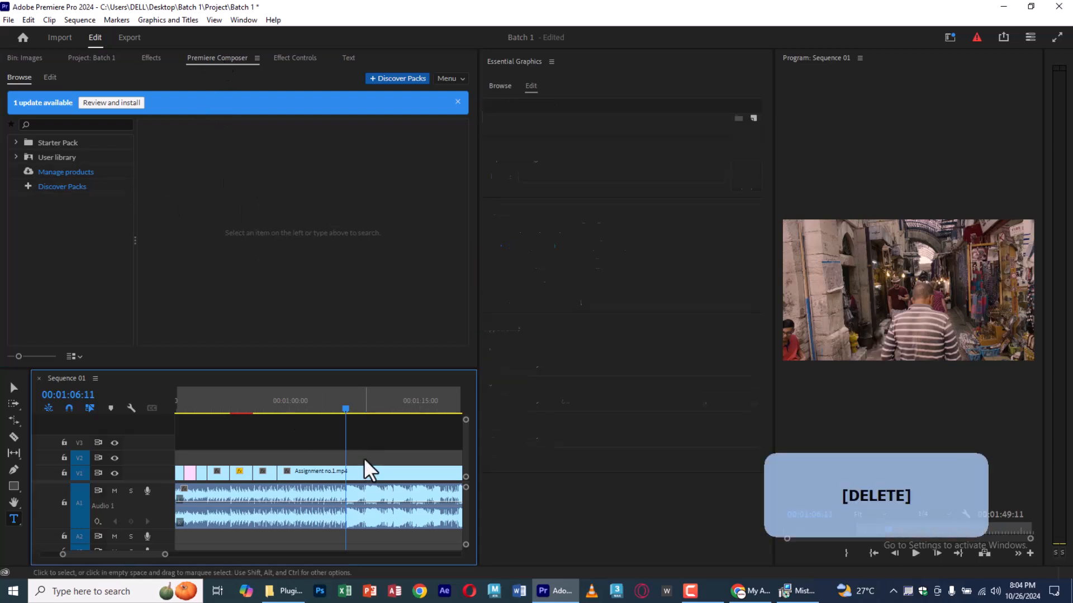
Browse the Starter Pack's Text Boxes, Text Presets, Transitions, Social Media and Shape Elements in Premiere Composer.
left_click(16, 142)
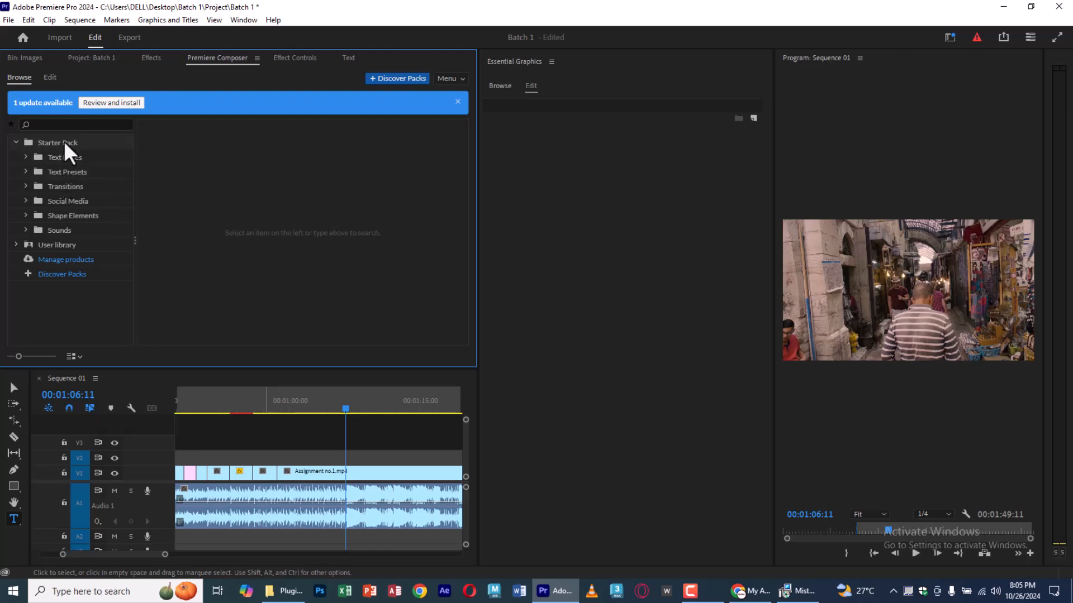
left_click(68, 159)
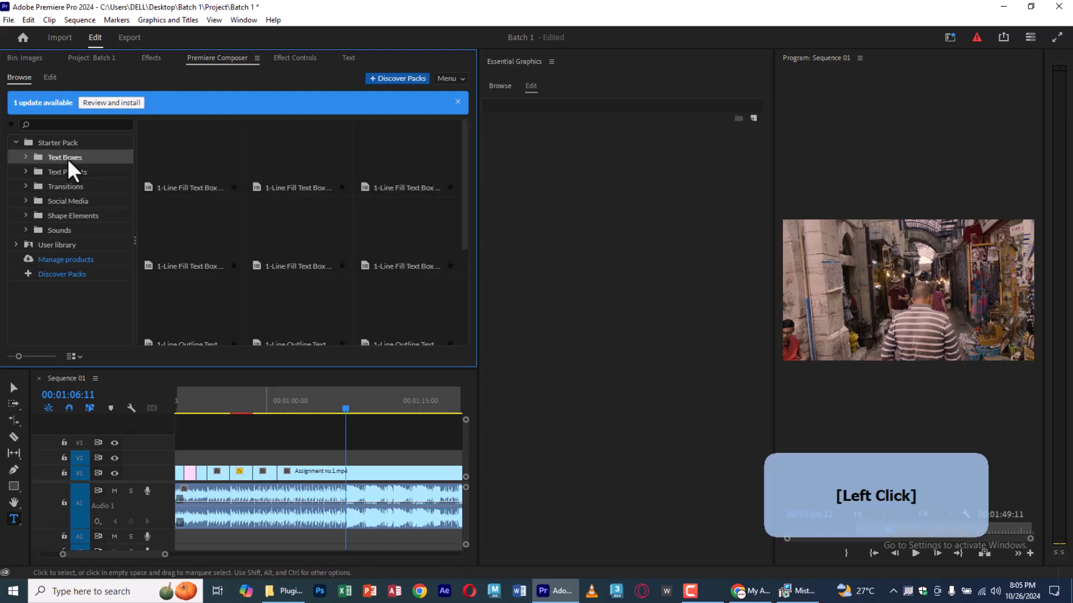
scroll(347, 255, "down", 2)
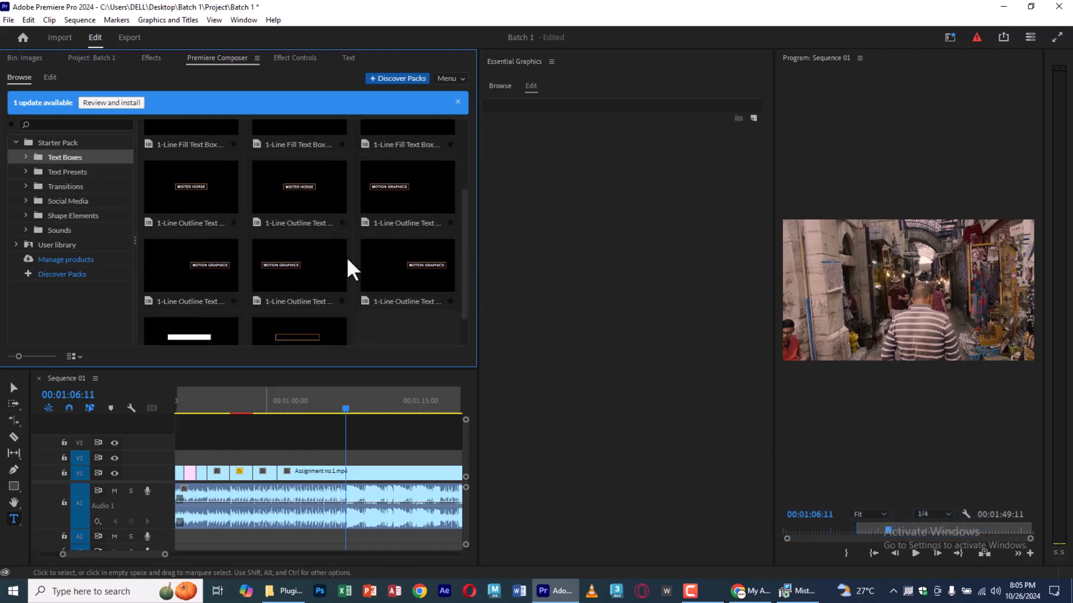
scroll(346, 257, "up", 1)
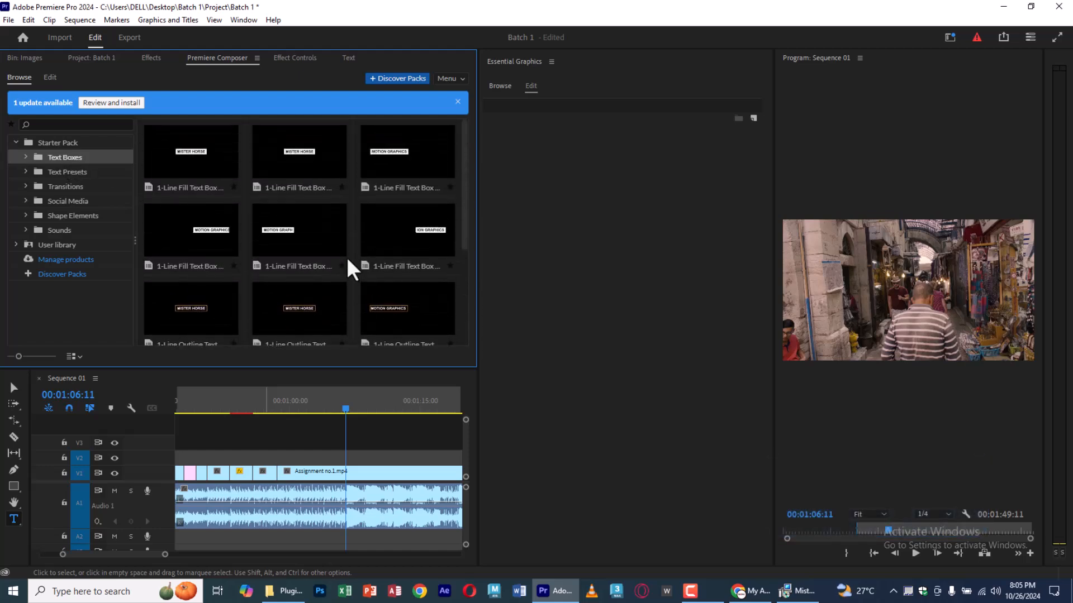
left_click(78, 173)
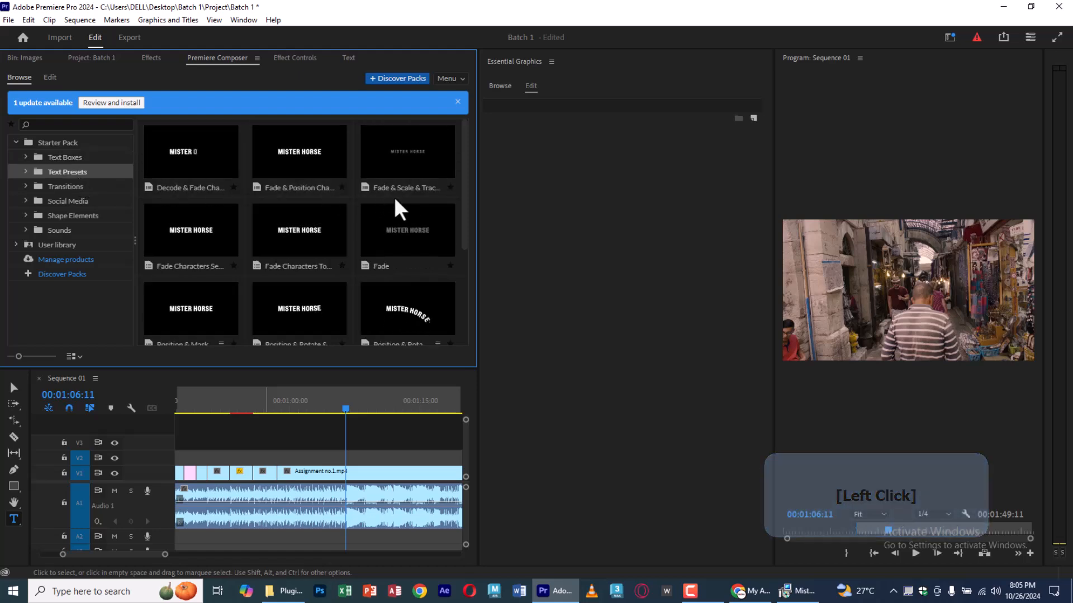
scroll(324, 191, "down", 3)
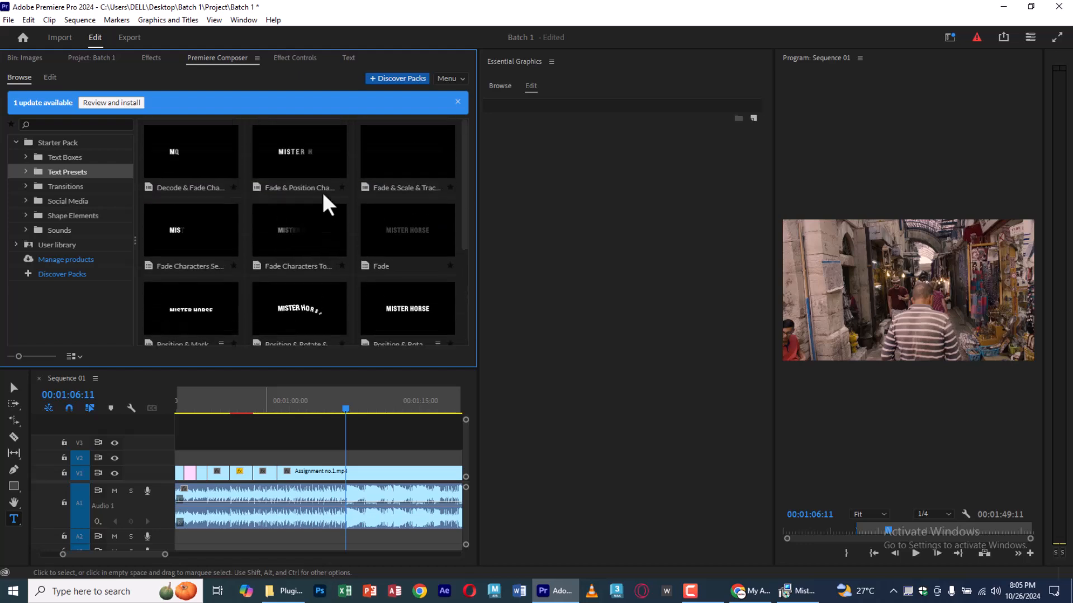
left_click(79, 187)
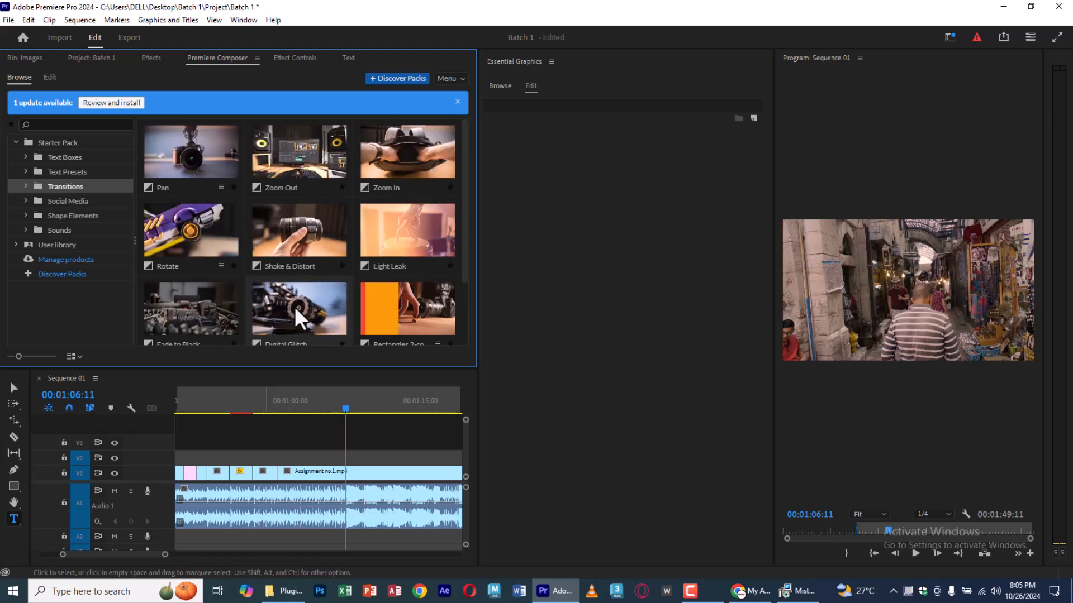
left_click(81, 201)
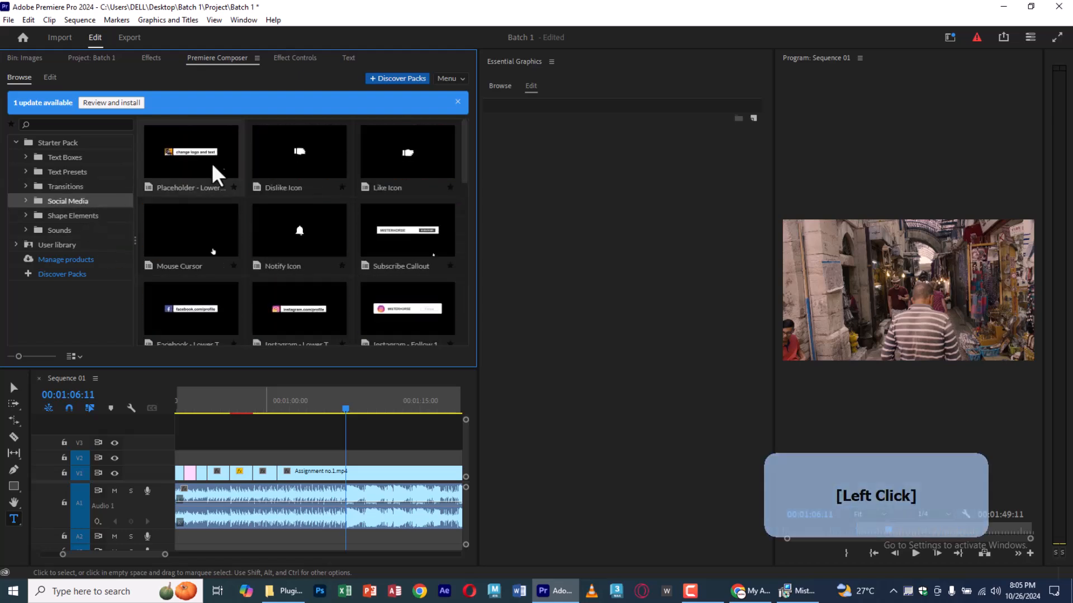
scroll(319, 280, "down", 4)
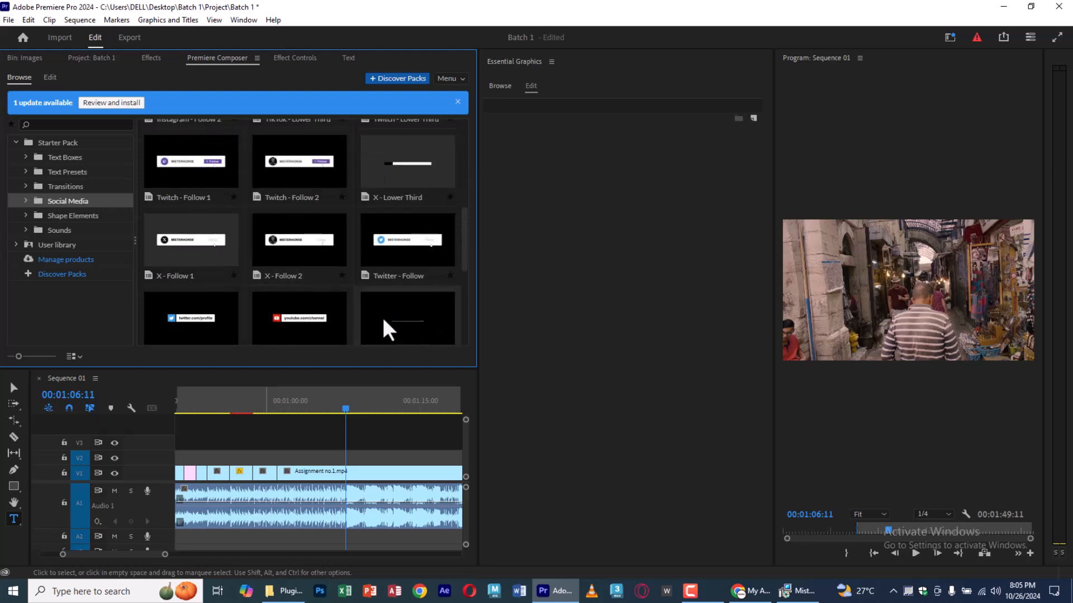
left_click(82, 220)
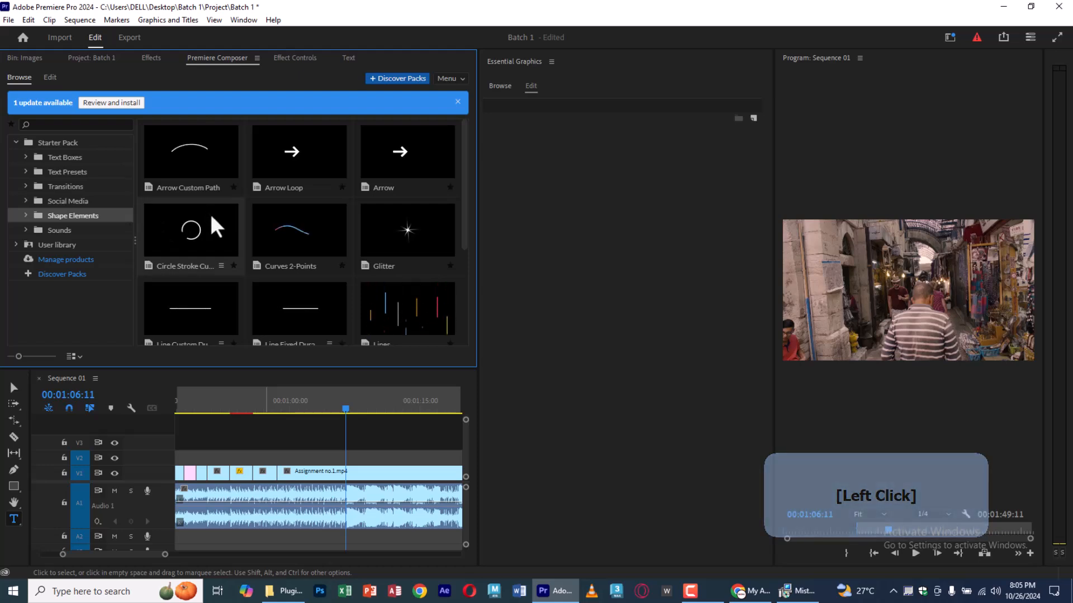
Browse the rest of the Starter Pack's Shape Elements and look through its Sounds.
scroll(404, 237, "down", 1)
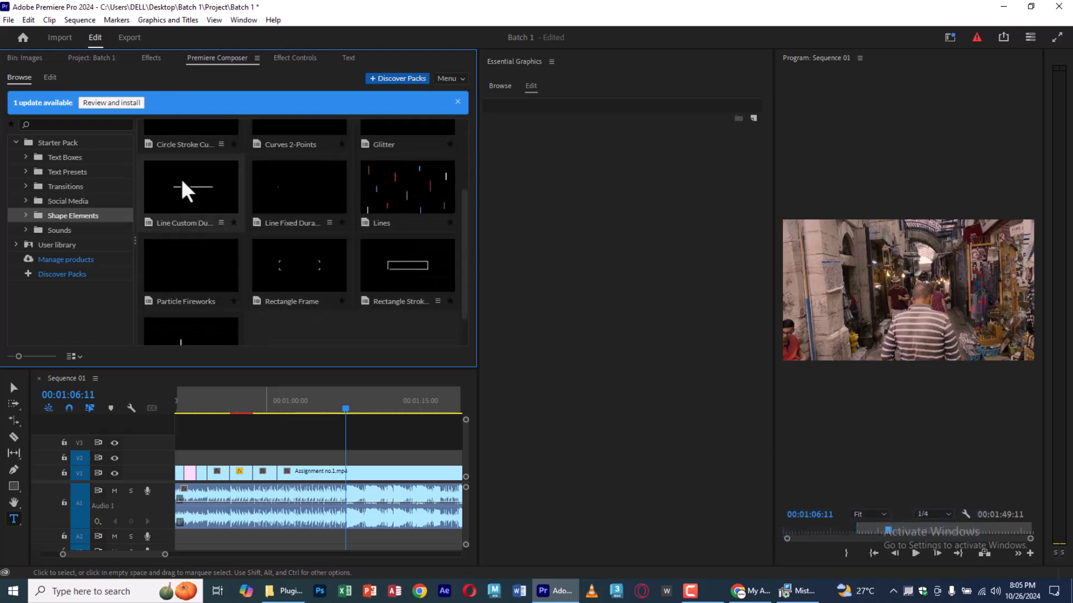
left_click(101, 231)
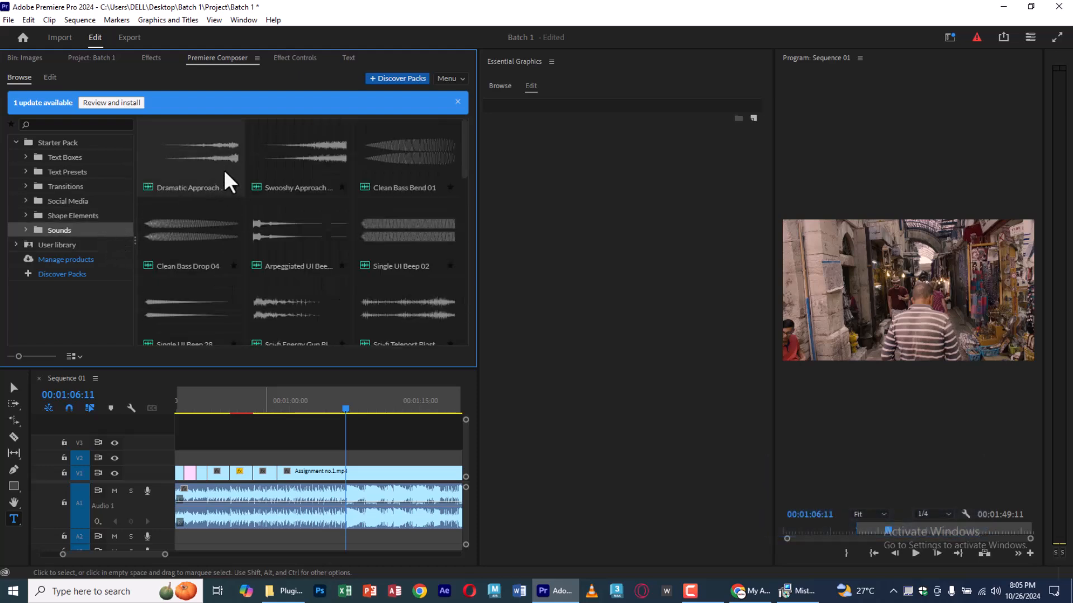
scroll(335, 201, "down", 2)
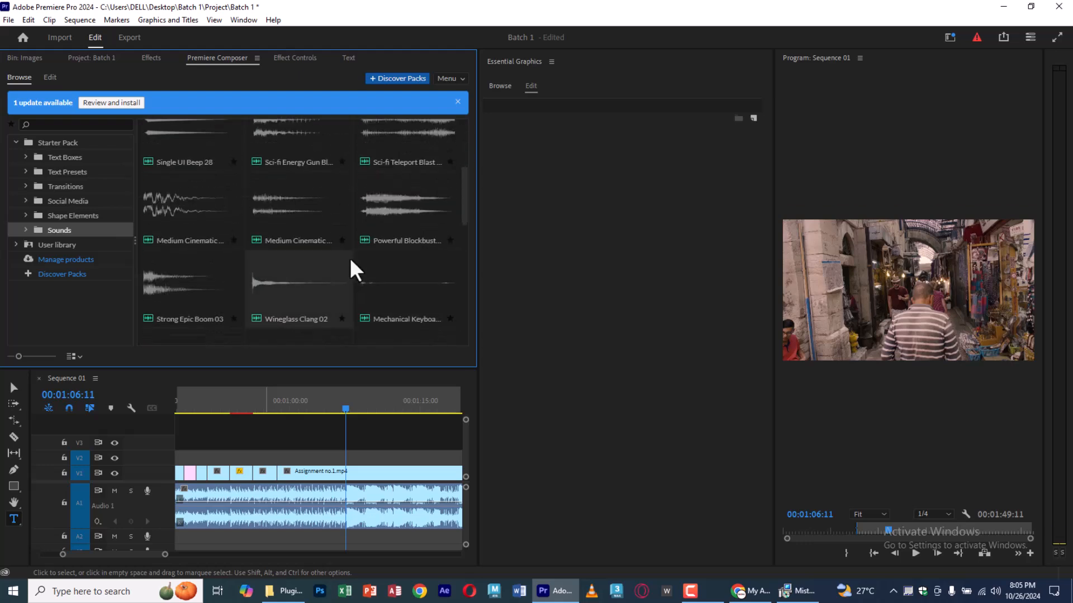
scroll(350, 257, "up", 2)
Add the Starter Pack's Pan transition with sound near the cut between the 4763824 and 4919750 clips in Sequence 01.
left_click(288, 446)
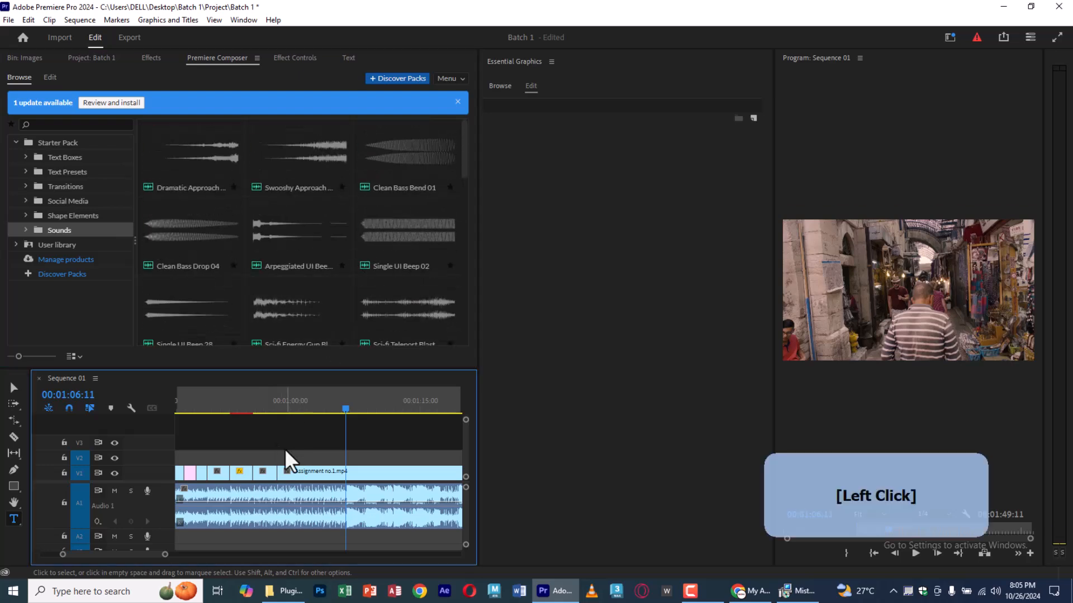
scroll(284, 448, "up", 5)
left_click(296, 406)
left_click_drag(296, 404, 290, 407)
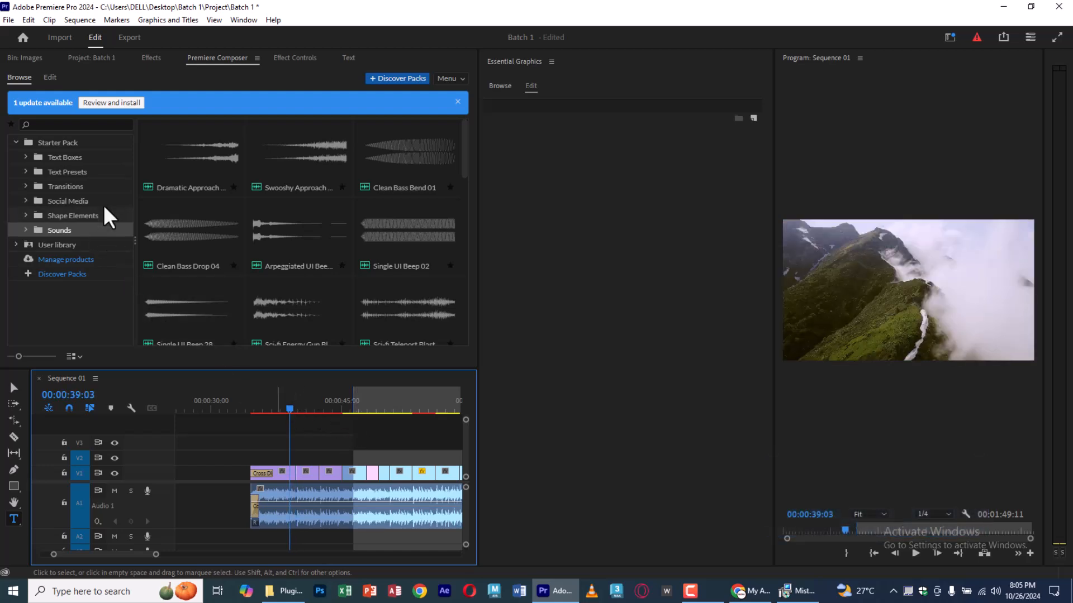
left_click(82, 163)
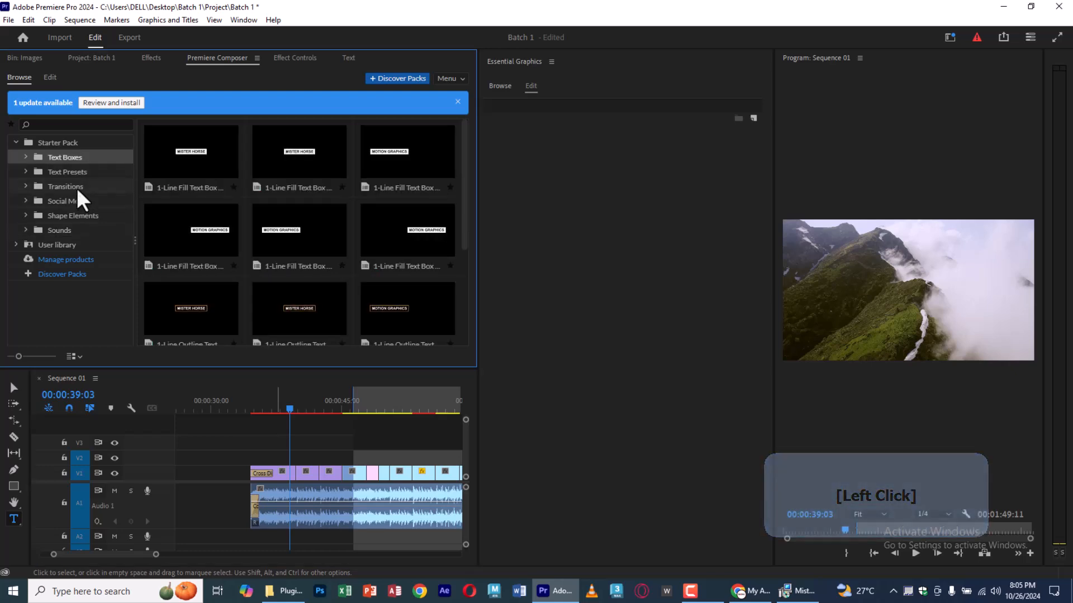
left_click(76, 188)
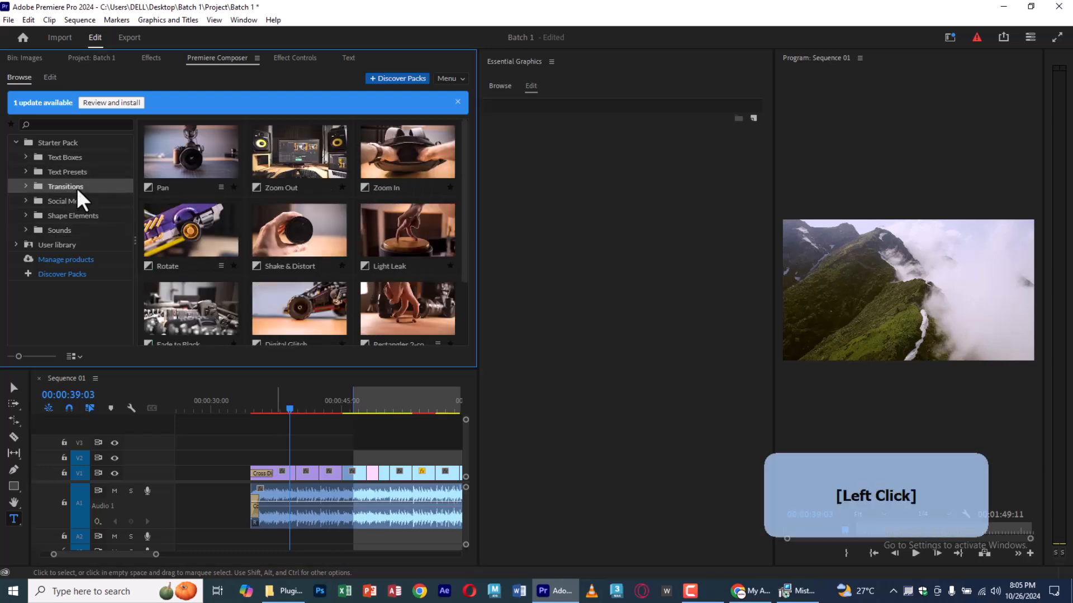
left_click(200, 161)
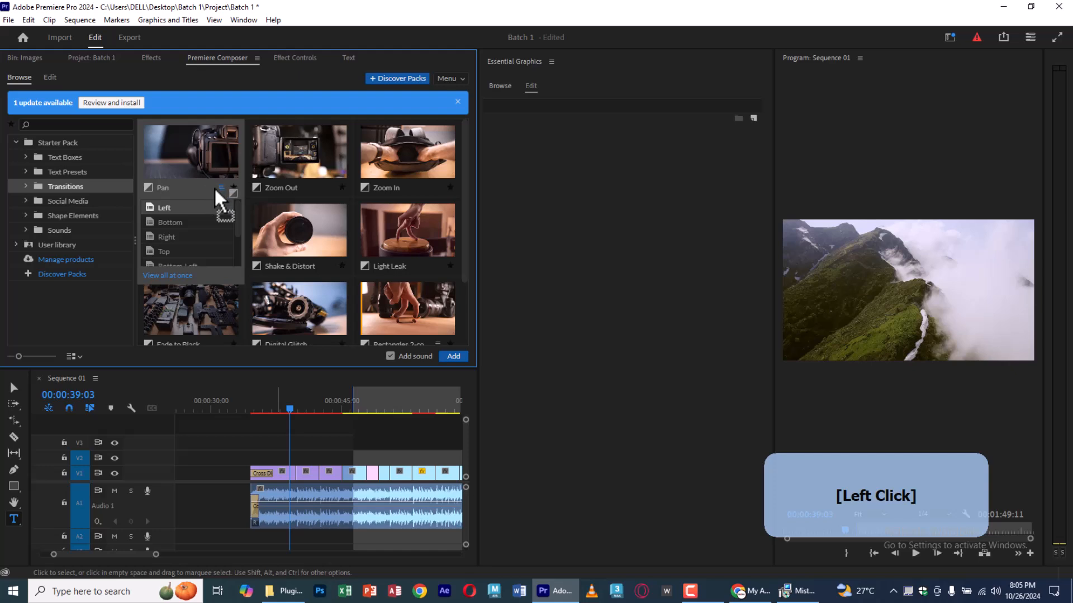
scroll(223, 223, "down", 1)
left_click_drag(260, 394, 301, 460)
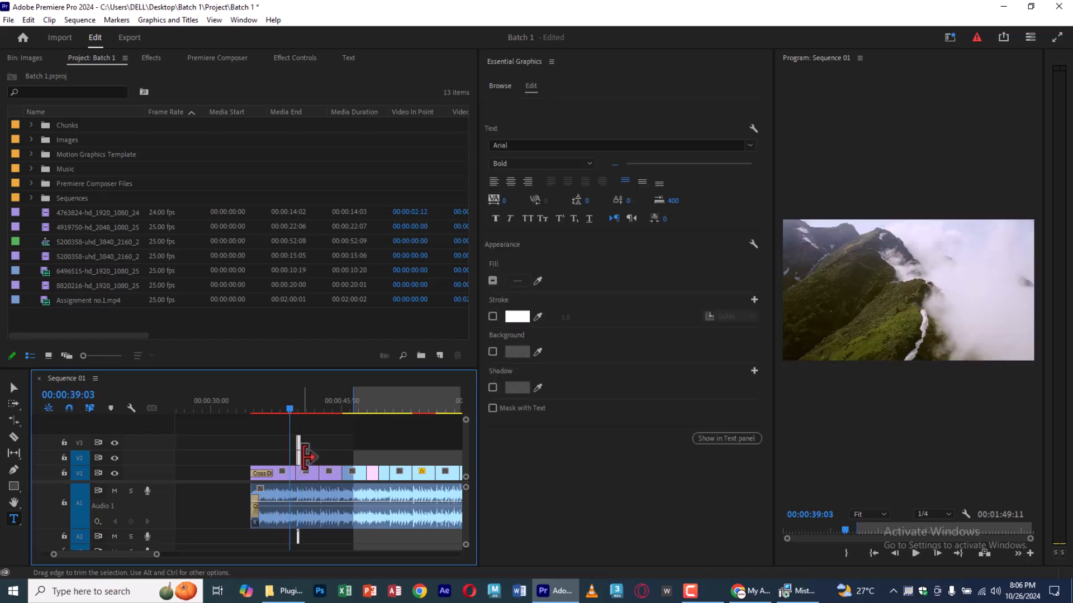
left_click(331, 440)
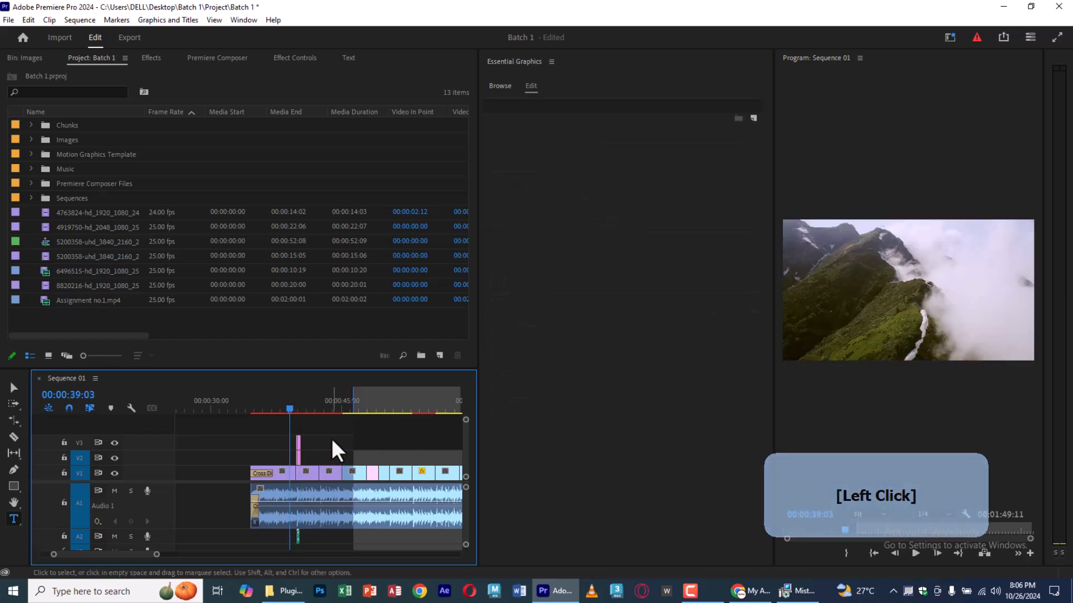
Move the Pan transition's adjustment clips and sound so their midpoint aligns with the cut between the 4763824 and 4919750 clips.
key("equal")
key("equal")
key("equal")
key("equal")
scroll(419, 456, "down", 3)
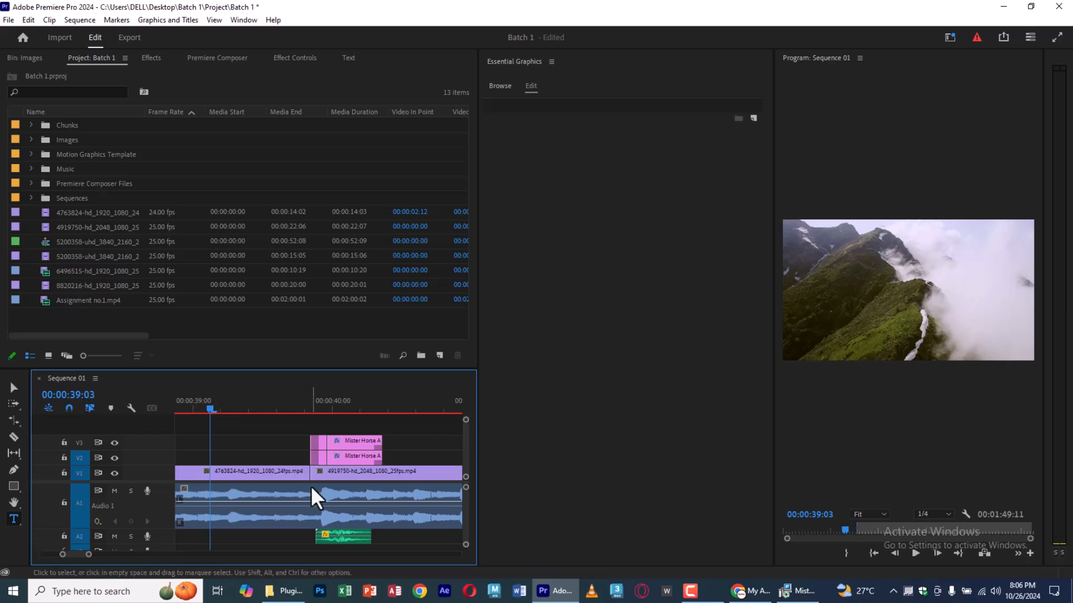
left_click_drag(318, 422, 333, 484)
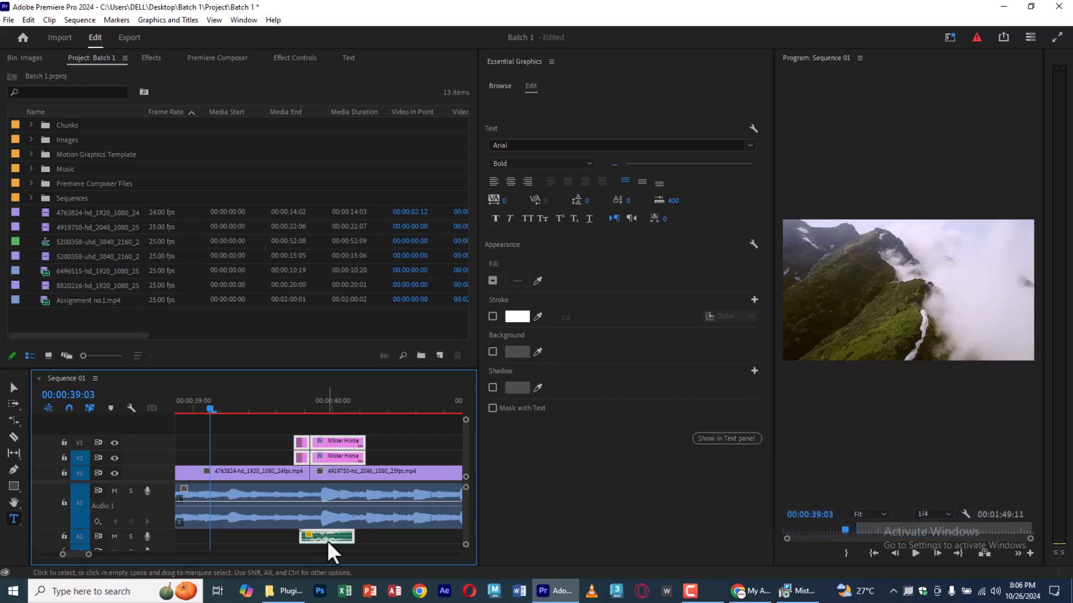
Close Essential Graphics and widen the Program monitor to enlarge the video preview.
left_click(772, 299)
left_click(547, 55)
left_click(555, 65)
left_click(592, 66)
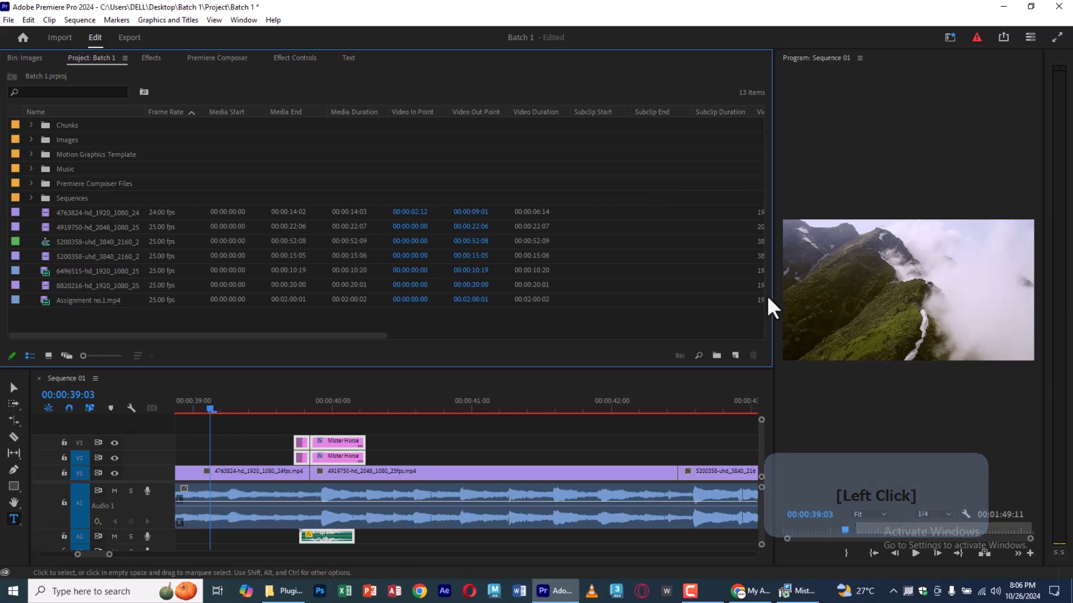
left_click_drag(772, 294, 588, 303)
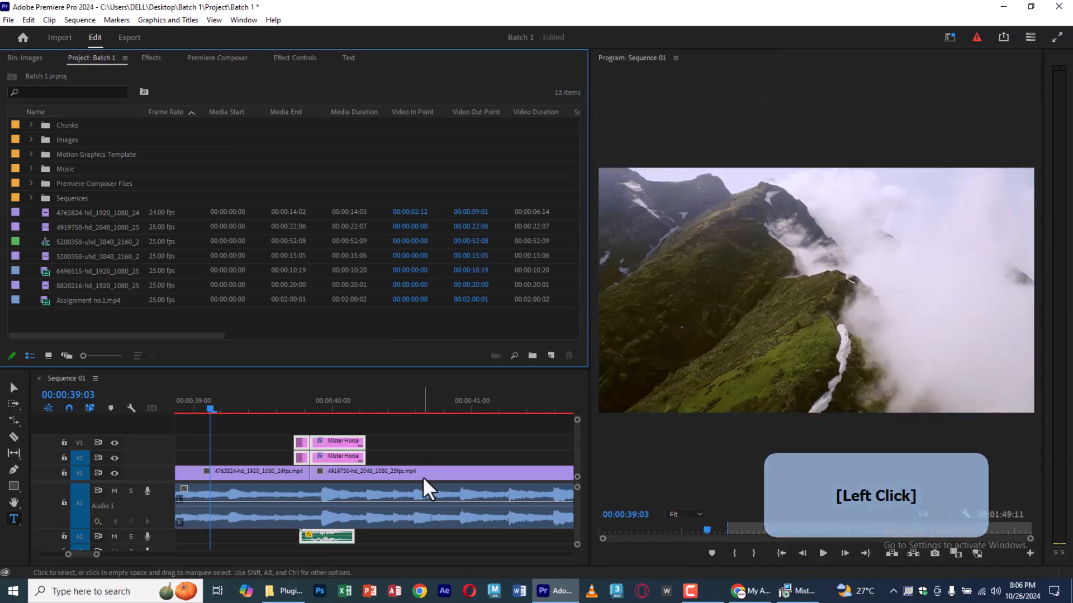
Play back the Pan transition between the mountain and blue dress clips, repeating from about 00:00:39:10.
left_click(441, 427)
key("space")
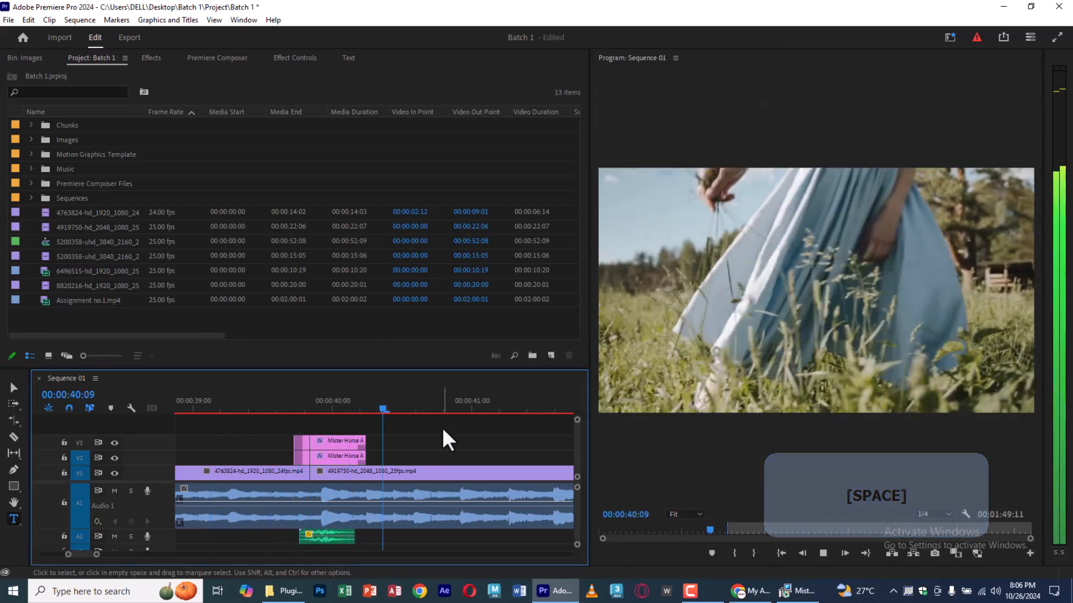
key("space")
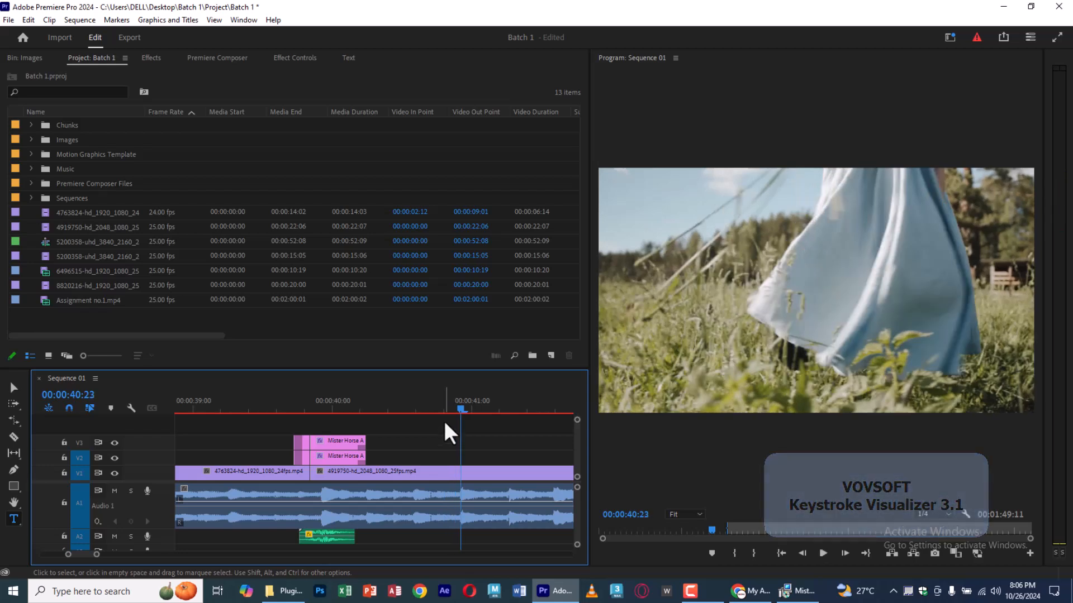
scroll(442, 419, "down", 3)
left_click(341, 406)
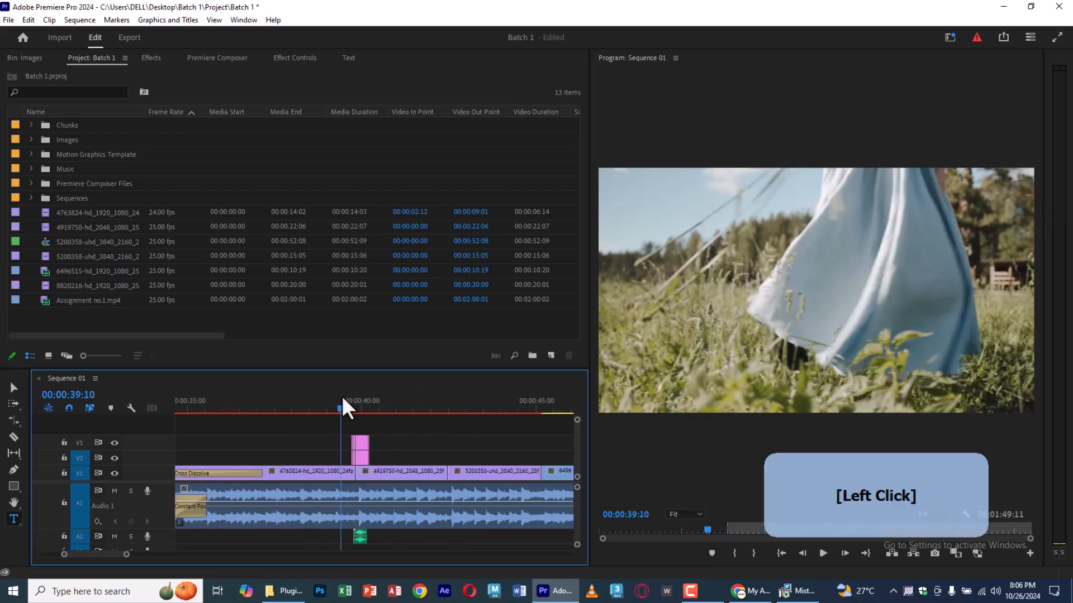
key("space")
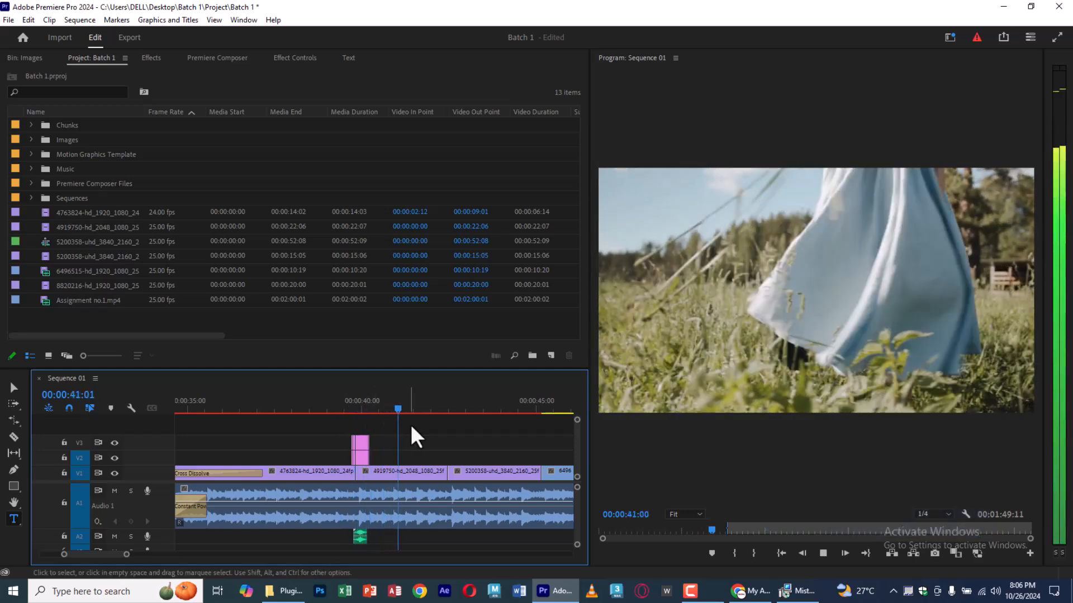
key("space")
left_click(452, 441)
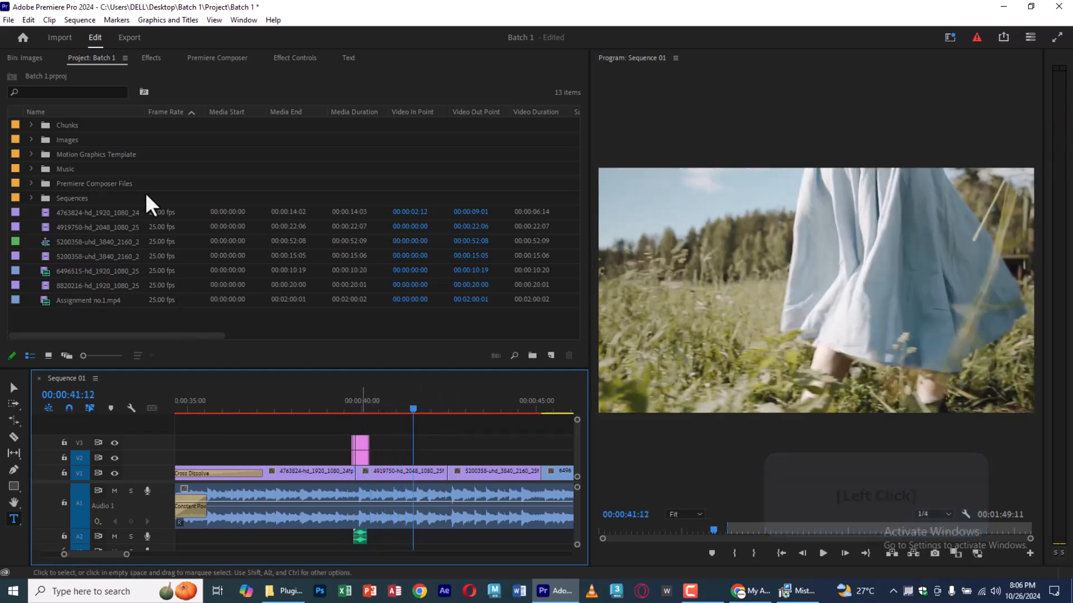
Add the Shake & Distort transition with sound at the cut between the 4919750 and 5200358 clips.
left_click(215, 59)
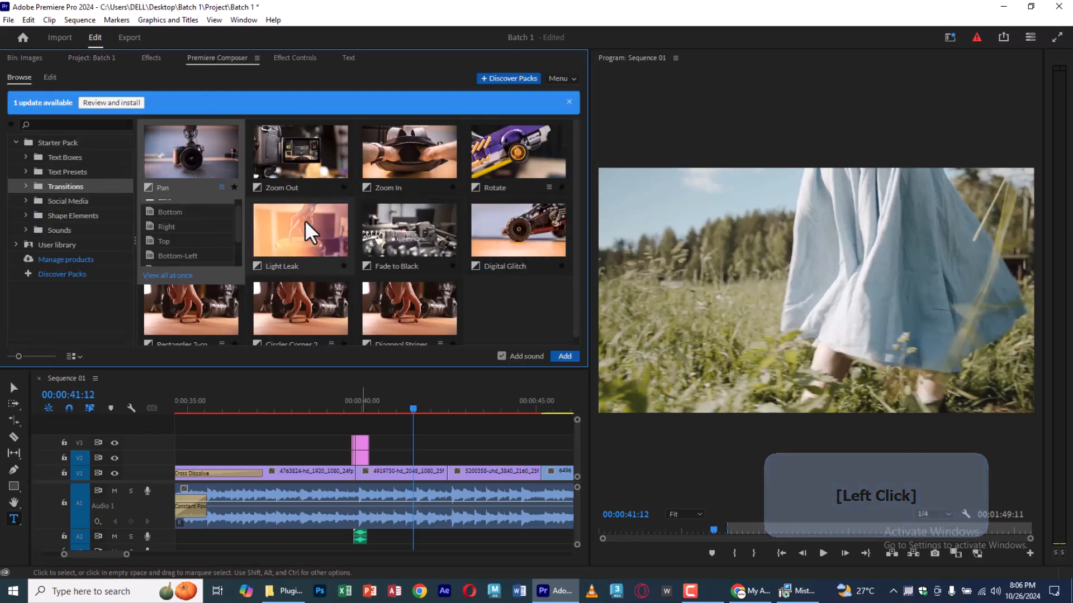
left_click(523, 319)
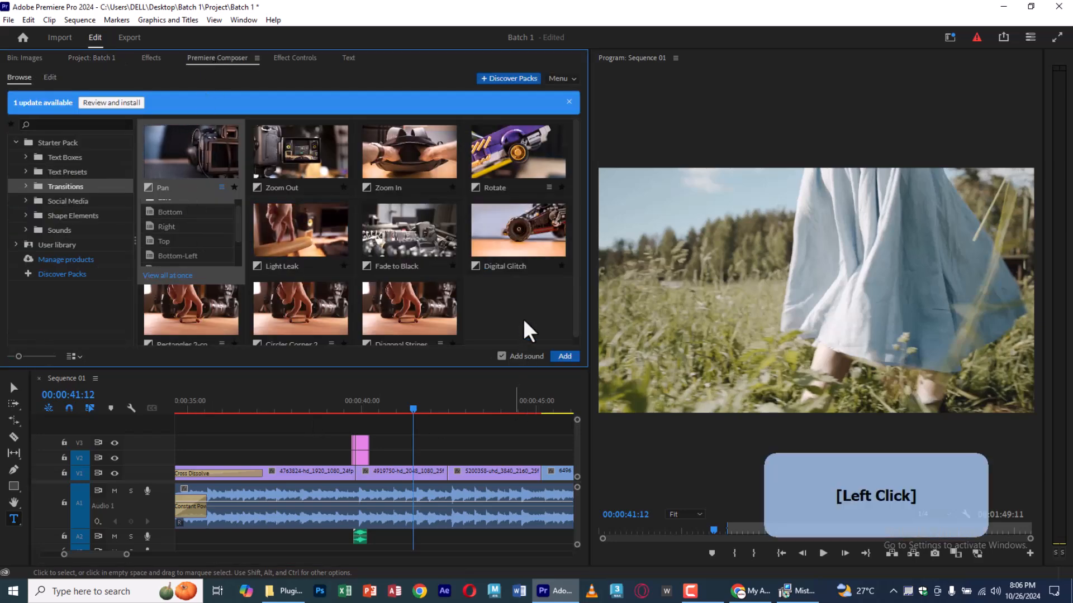
left_click_drag(191, 221, 339, 342)
left_click_drag(396, 409, 475, 449)
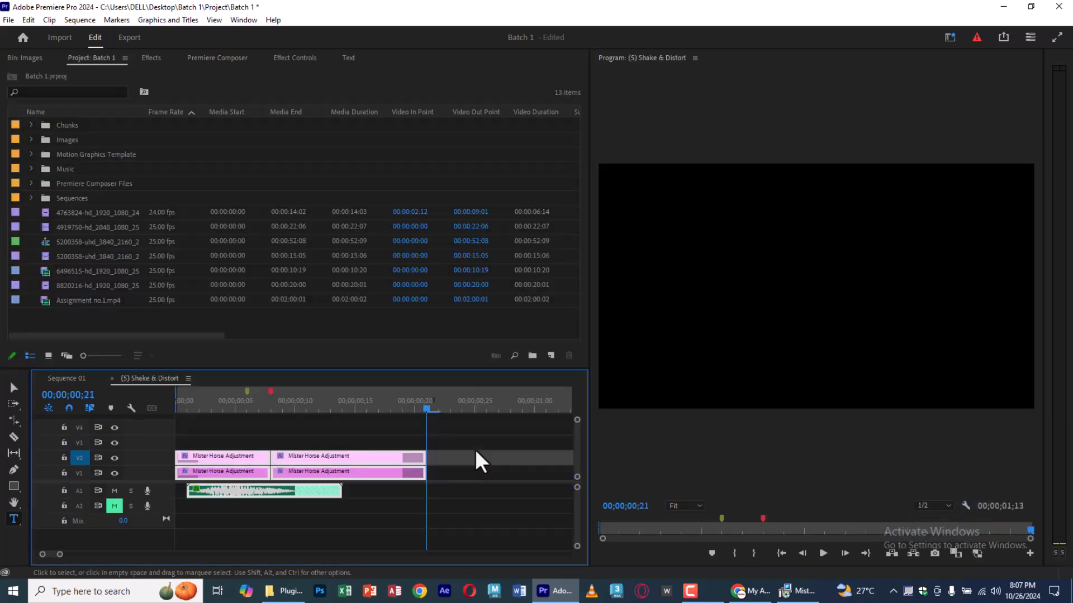
left_click(494, 443)
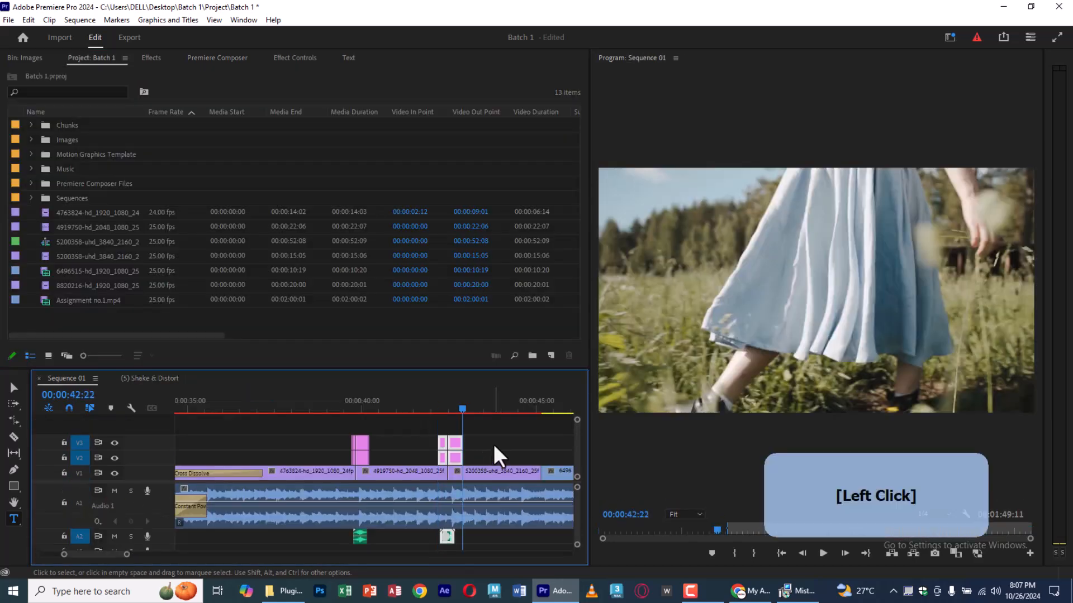
Play back the Shake & Distort transition between the blue dress and skateboarders clips.
left_click(381, 402)
key("space")
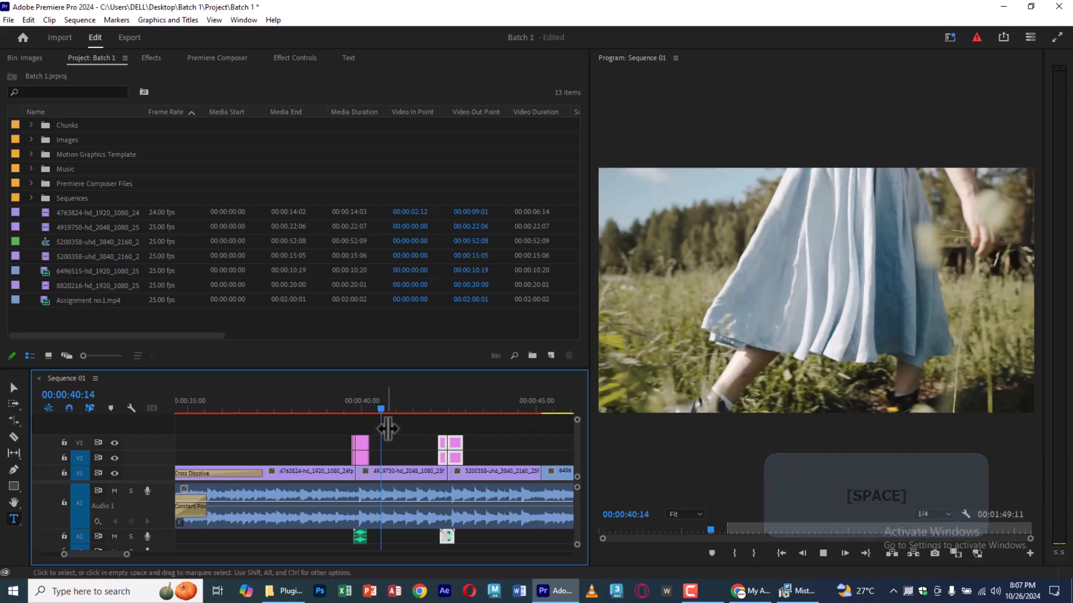
left_click(386, 411)
key("space")
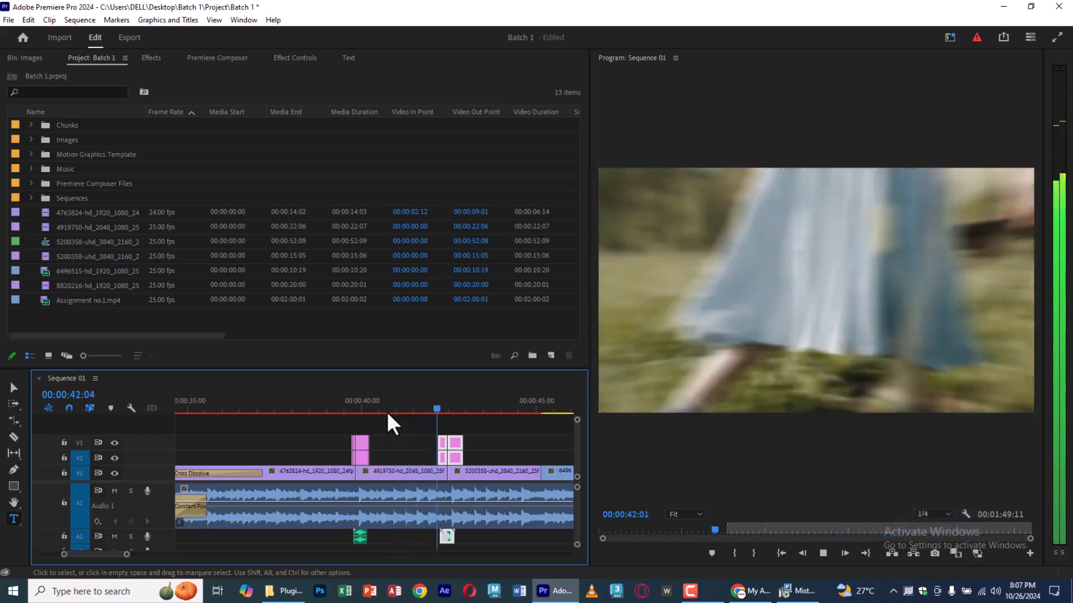
key("space")
Add the Zoom In transition with sound at the cut between the 5200358 and 6496515 clips.
scroll(475, 438, "right", 4)
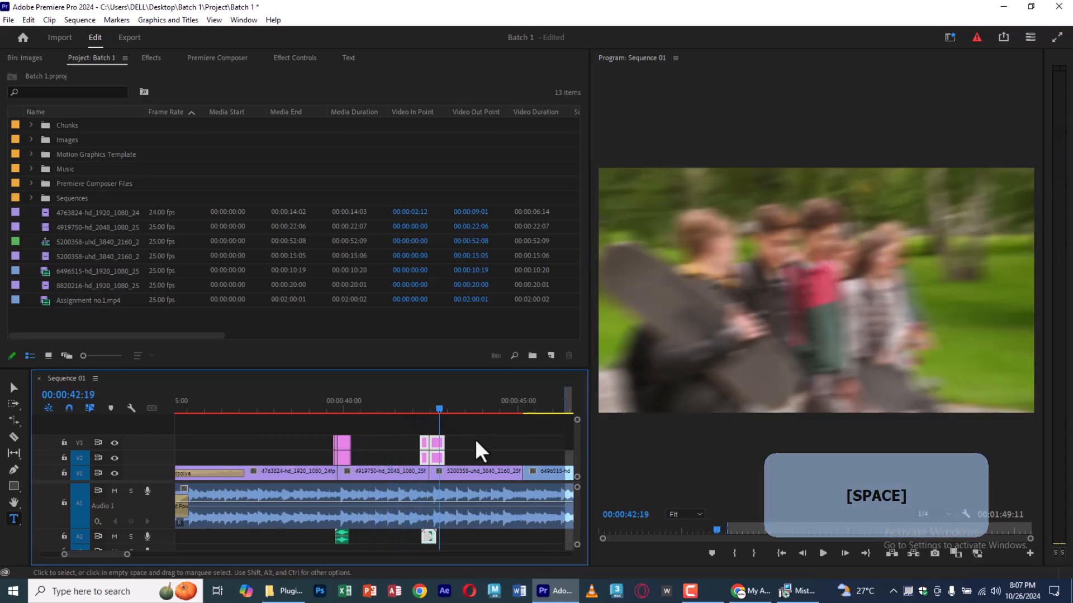
left_click(440, 400)
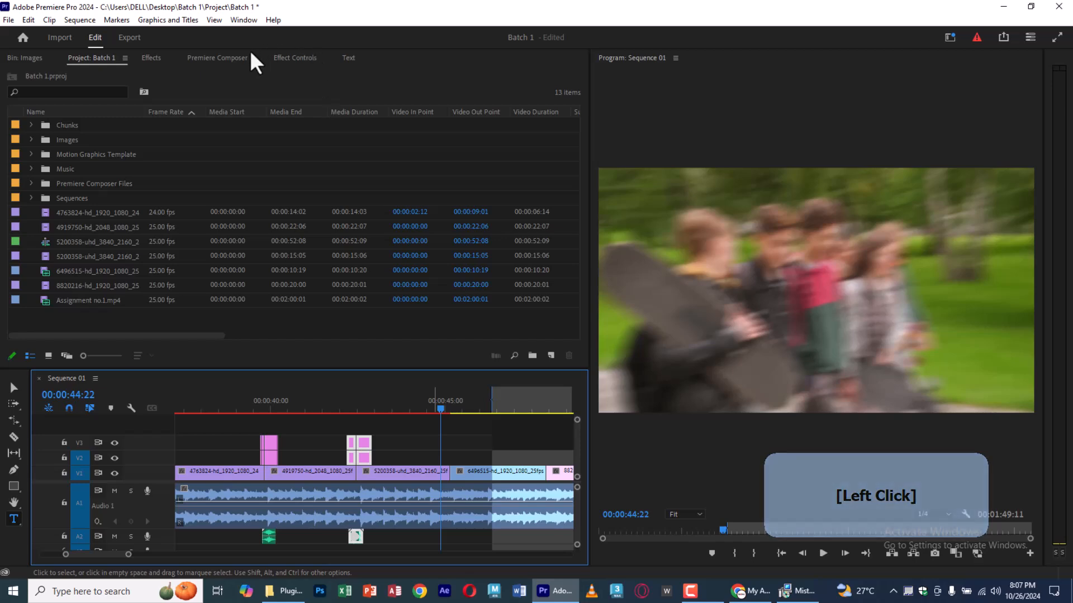
left_click(243, 58)
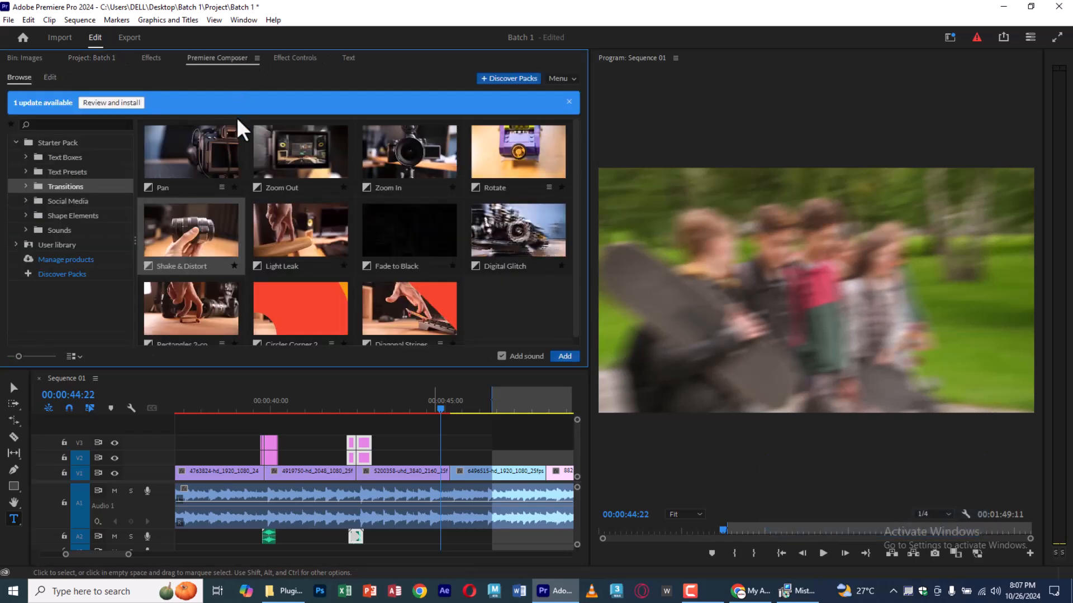
scroll(257, 207, "down", 1)
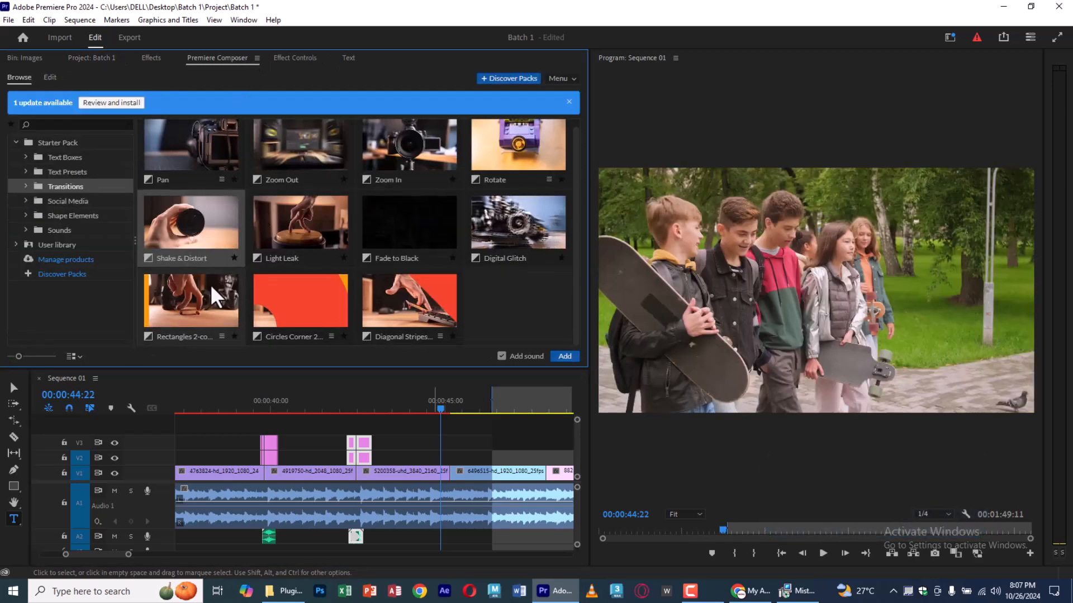
scroll(436, 221, "up", 1)
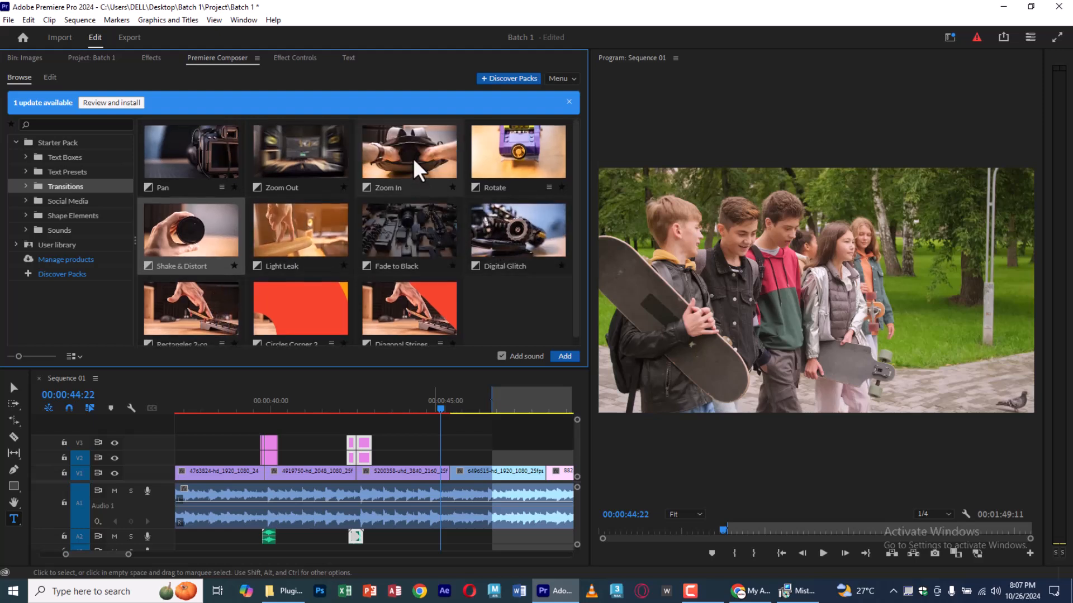
left_click_drag(412, 146, 458, 457)
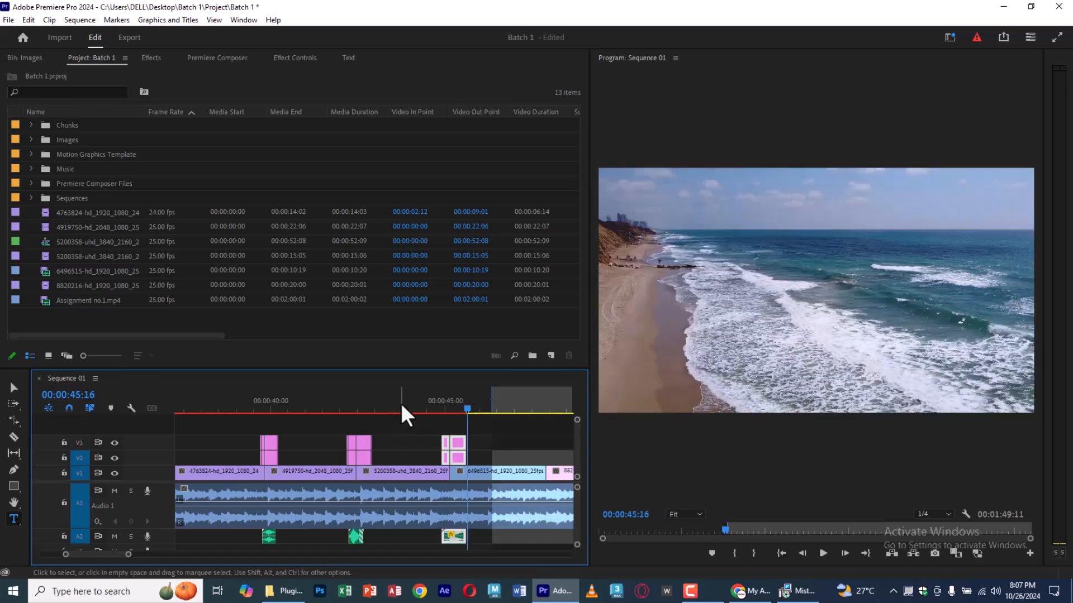
Play back the Zoom In transition between the skateboarders and beach clips, replaying it from about 00:00:44:11.
left_click(400, 405)
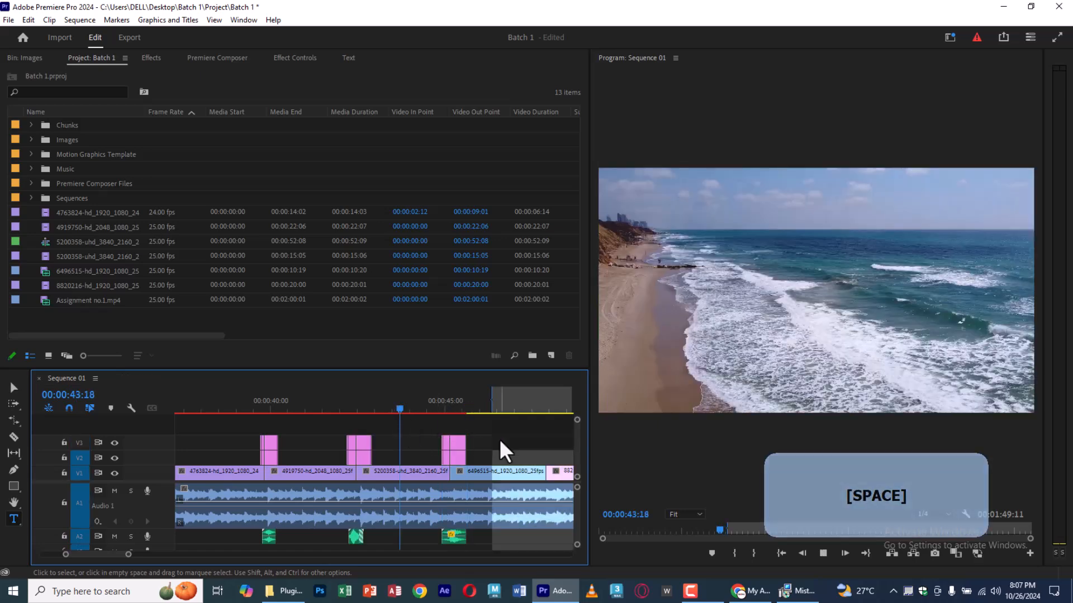
left_click(499, 439)
left_click(426, 408)
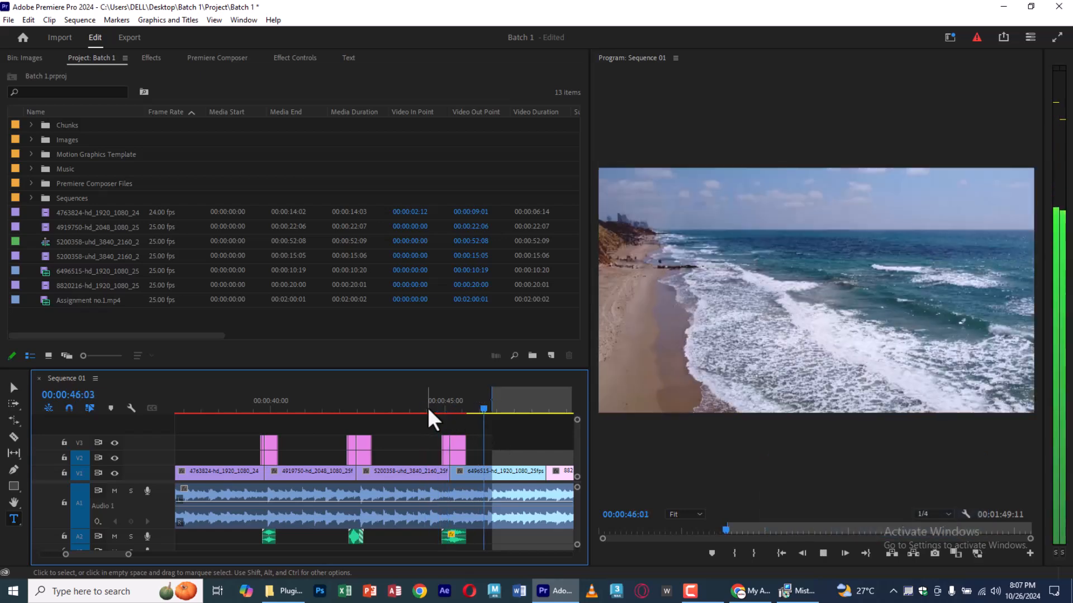
key("space")
left_click(425, 403)
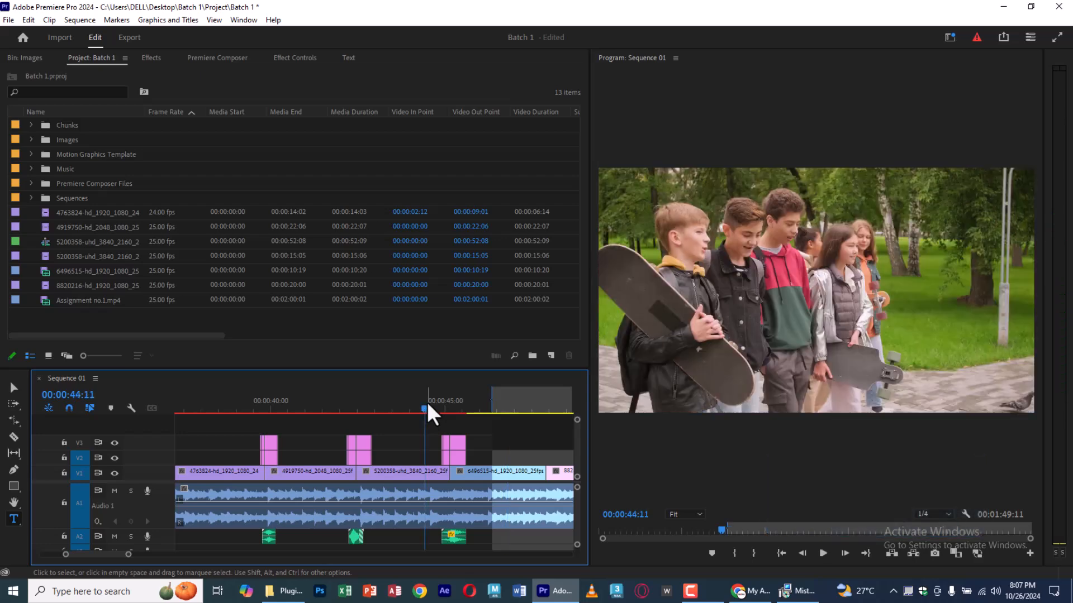
key("space")
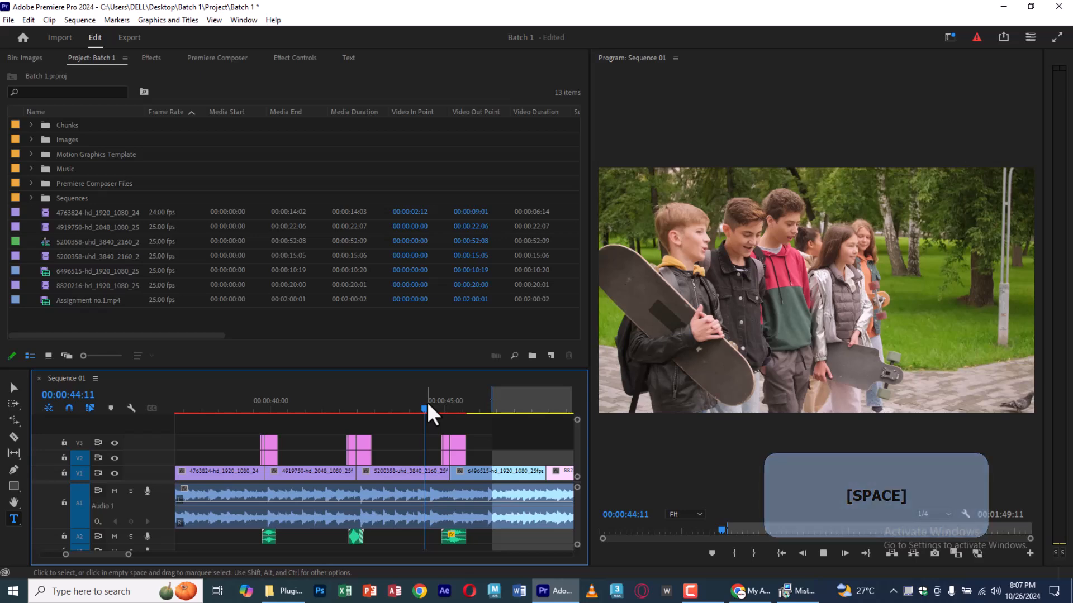
Add the Rotate CCW transition with sound at the cut between the 6496515 and 8820216 clips.
key("space")
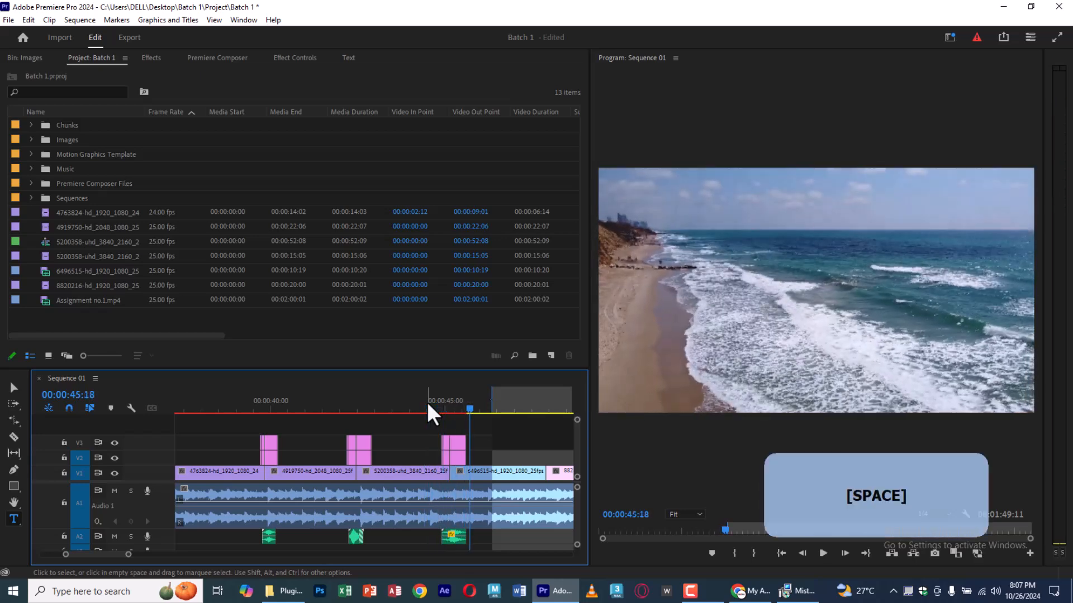
left_click(249, 58)
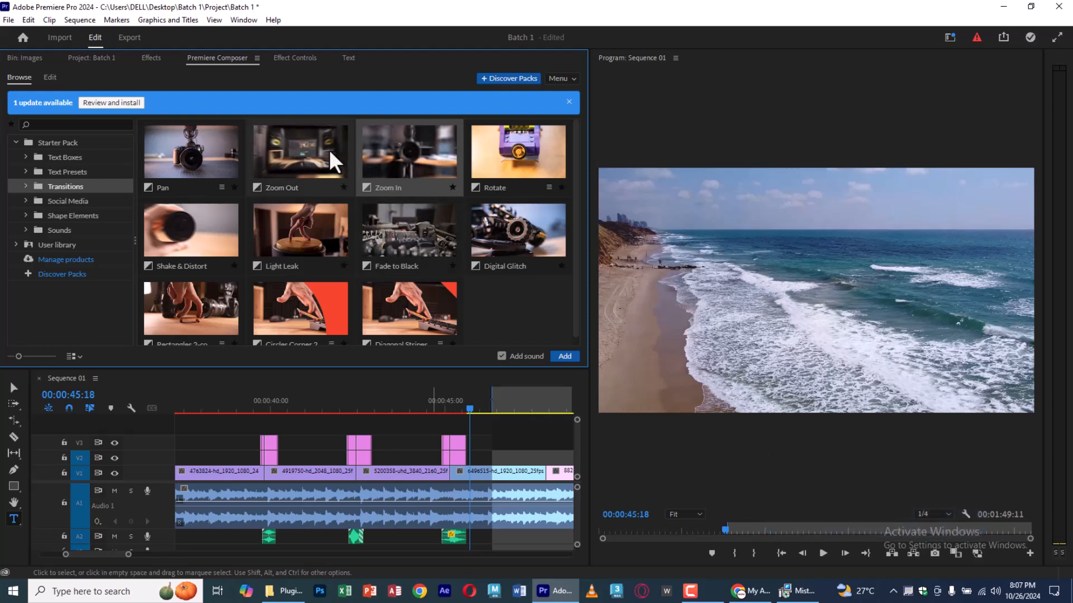
left_click(549, 187)
left_click_drag(493, 207, 551, 459)
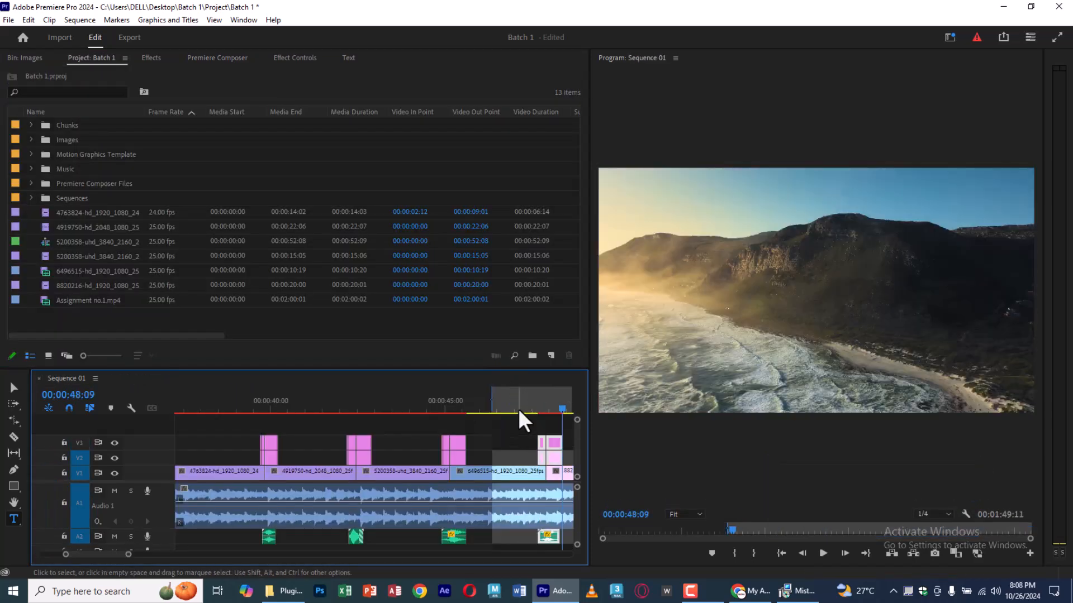
Play back the Rotate transition between the beach and mountain coast clips, replaying it several times from just before the cut.
left_click(518, 412)
key("space")
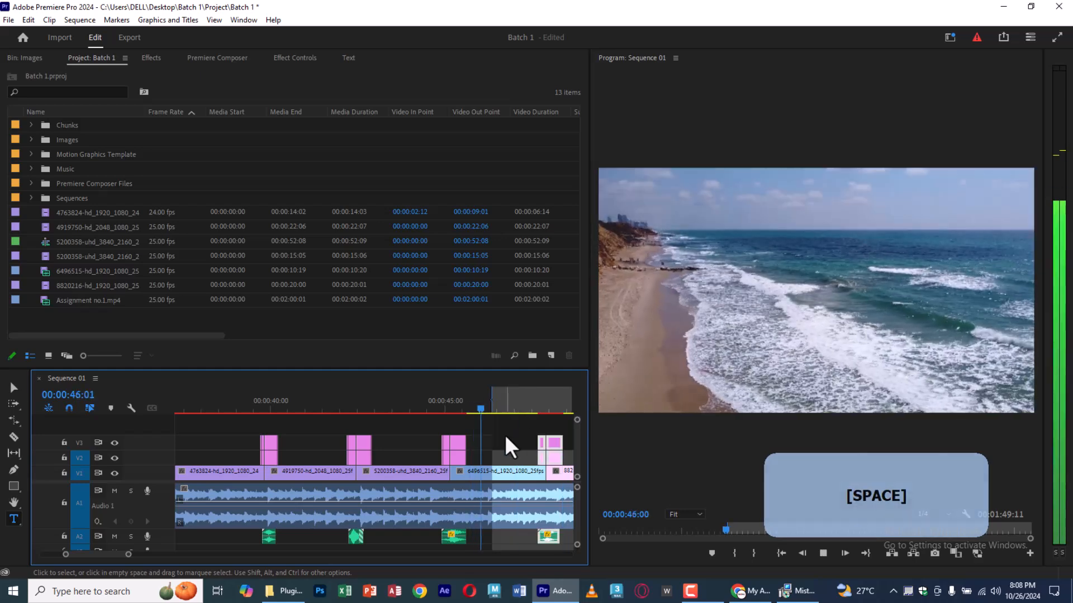
left_click(503, 404)
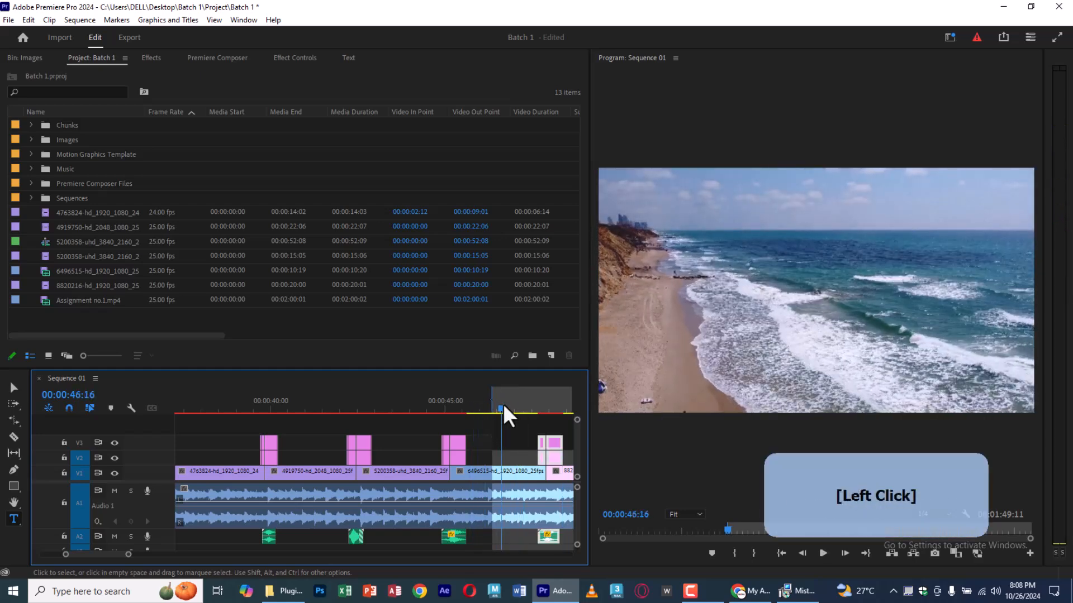
key("space")
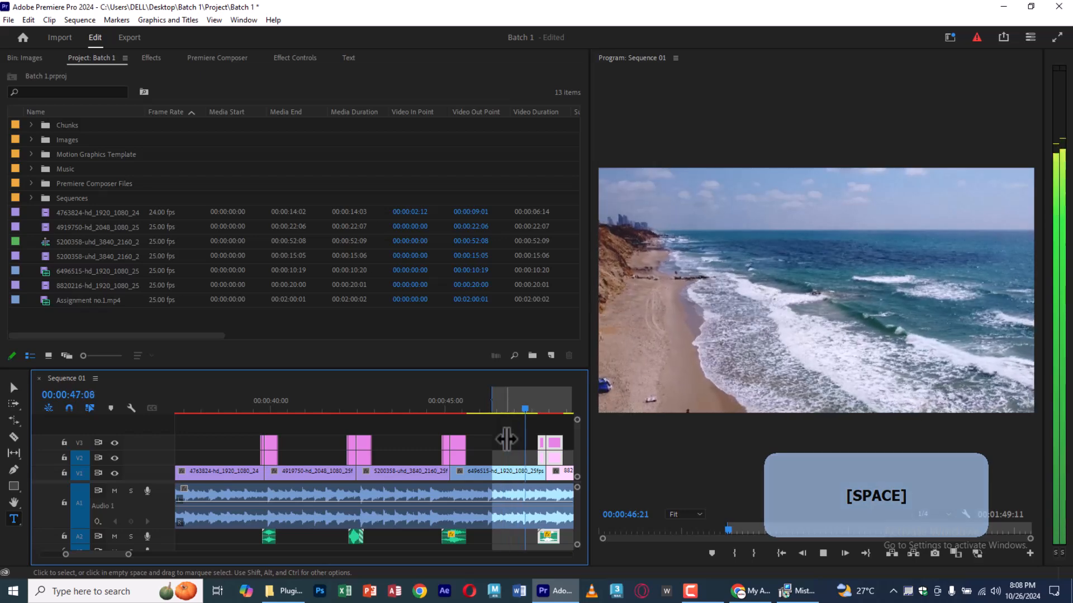
key("space")
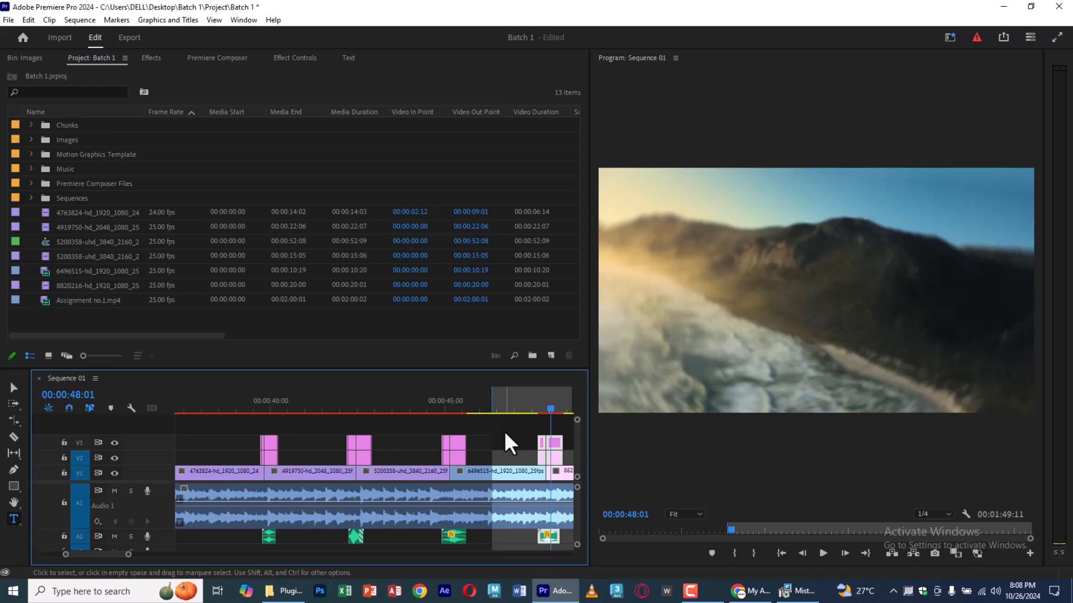
left_click(528, 404)
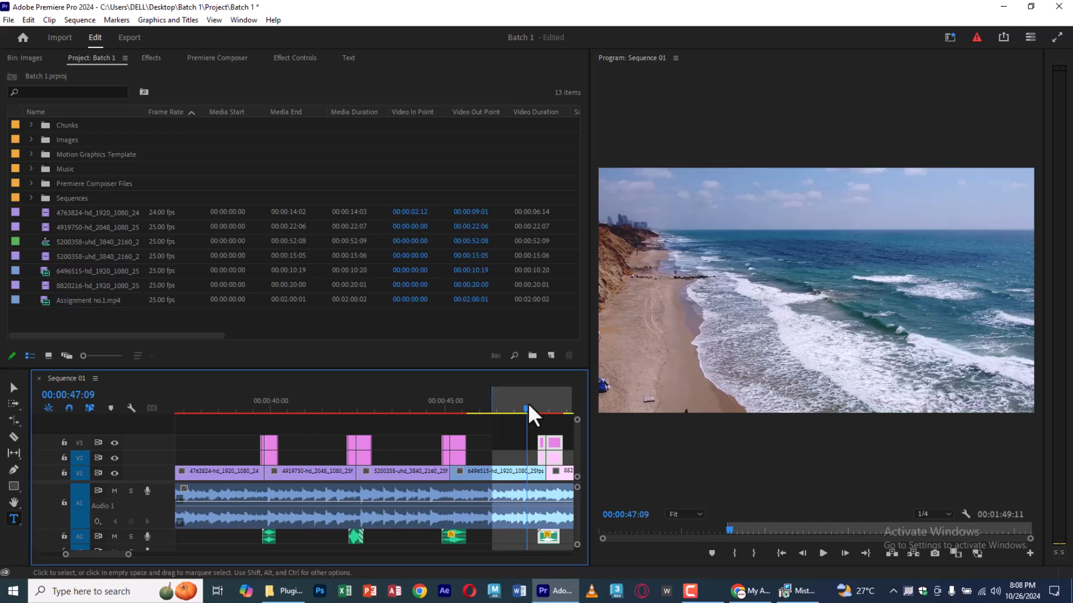
scroll(507, 453, "down", 2)
left_click(517, 424)
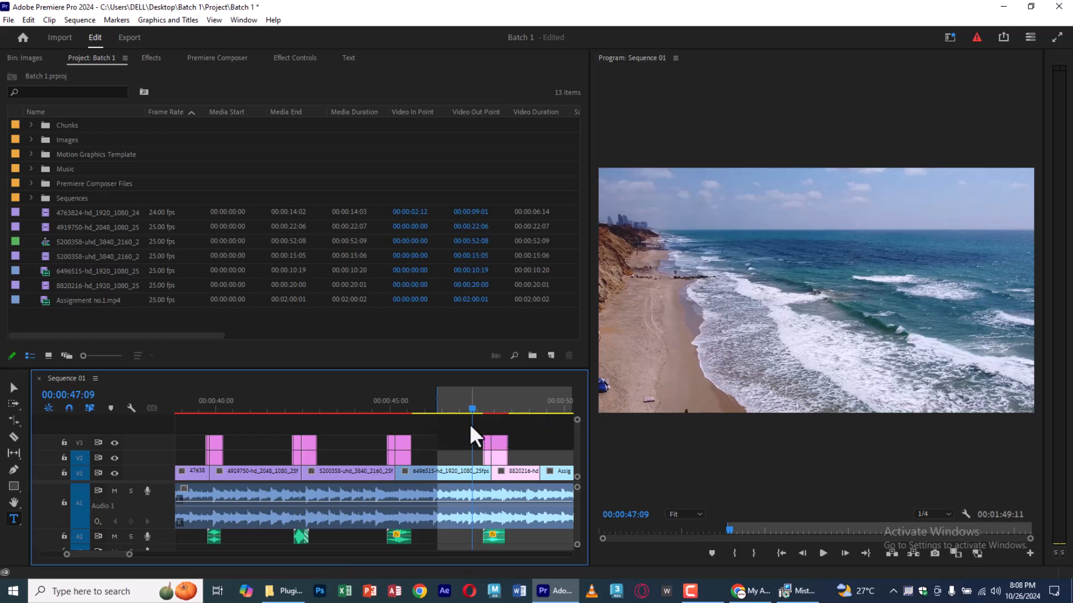
key("space")
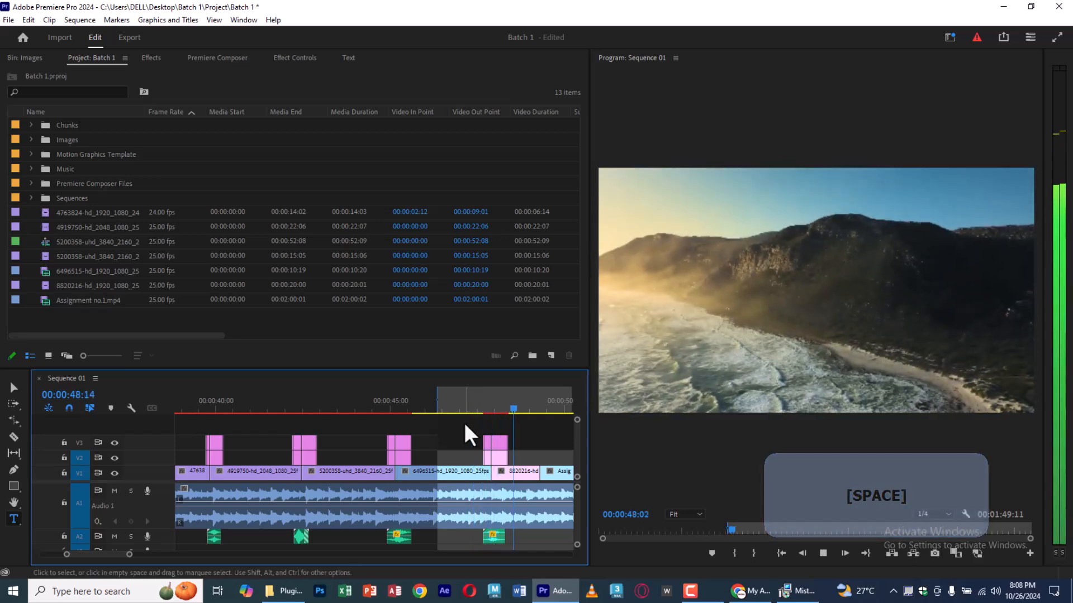
left_click(456, 411)
key("space")
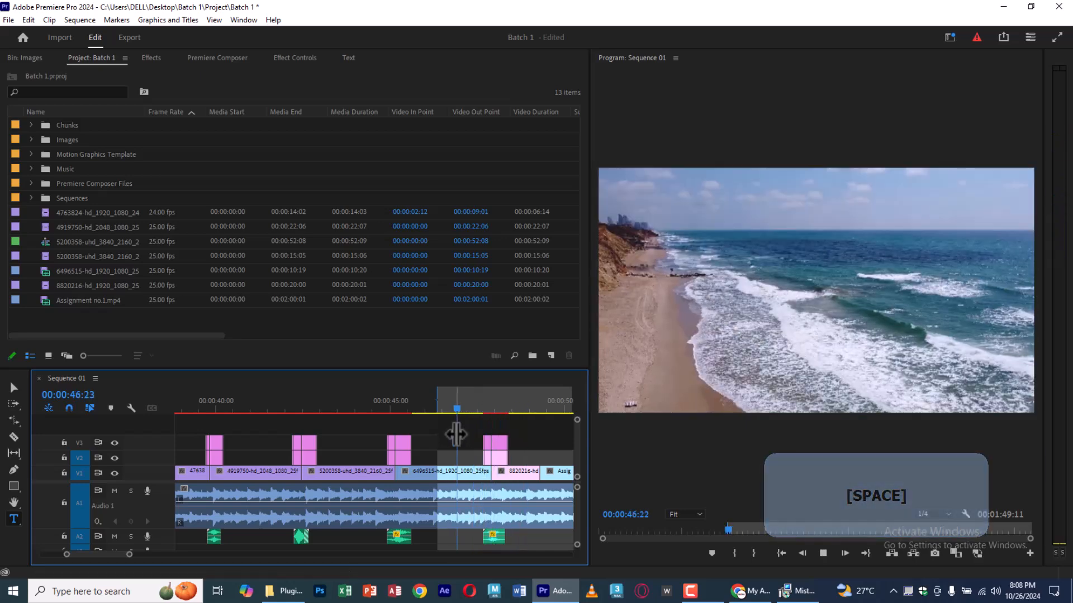
key("space")
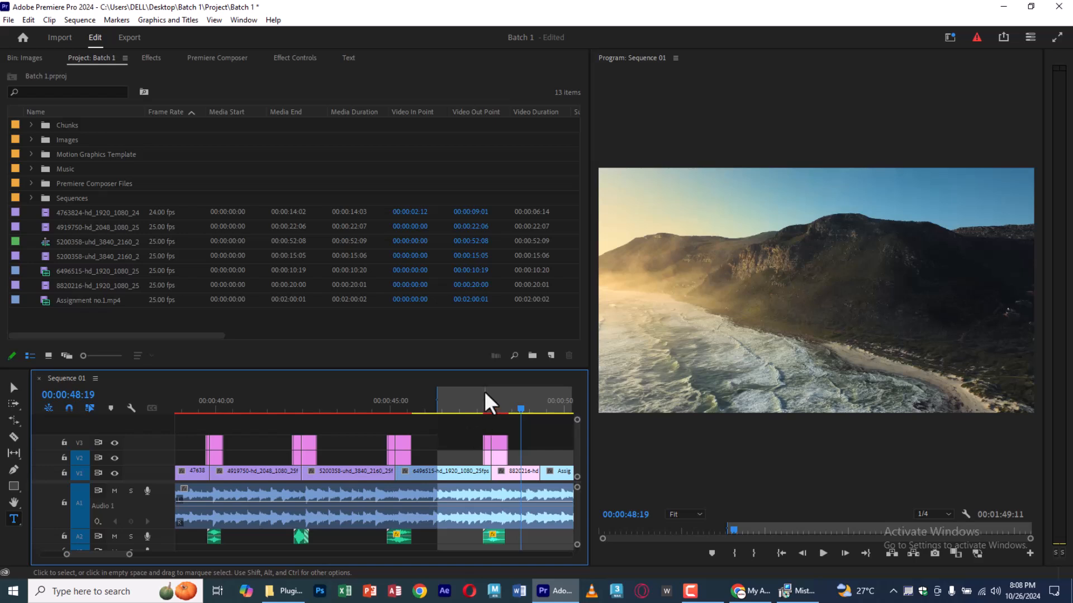
Add the Youtube - Subscribe 3 graphic from the Starter Pack's Social Media items to V2, near the start of the first Assignment no.1 clip.
scroll(426, 391, "right", 3)
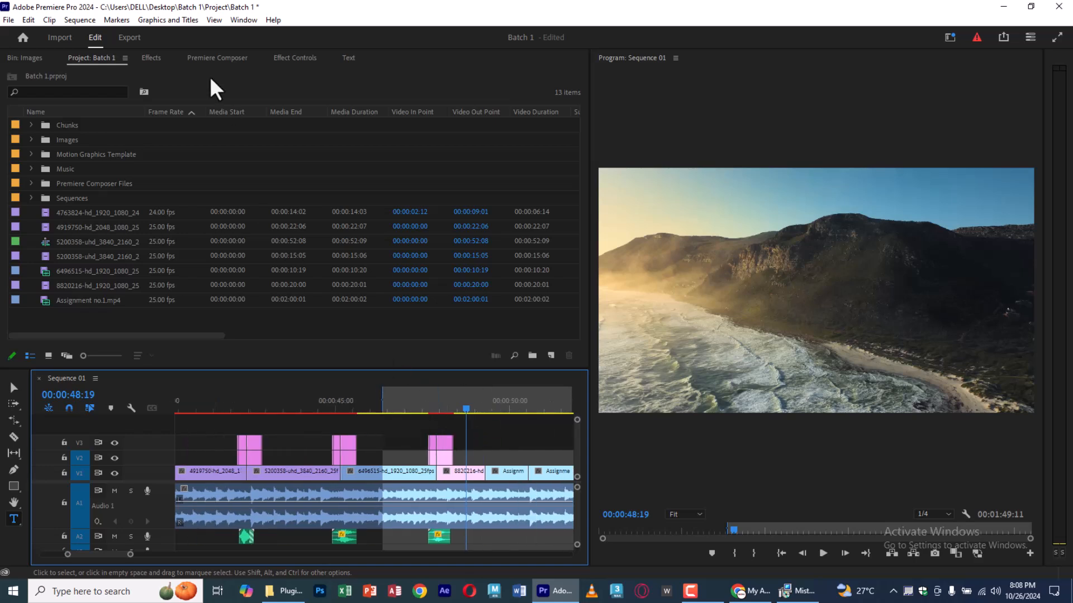
left_click(235, 61)
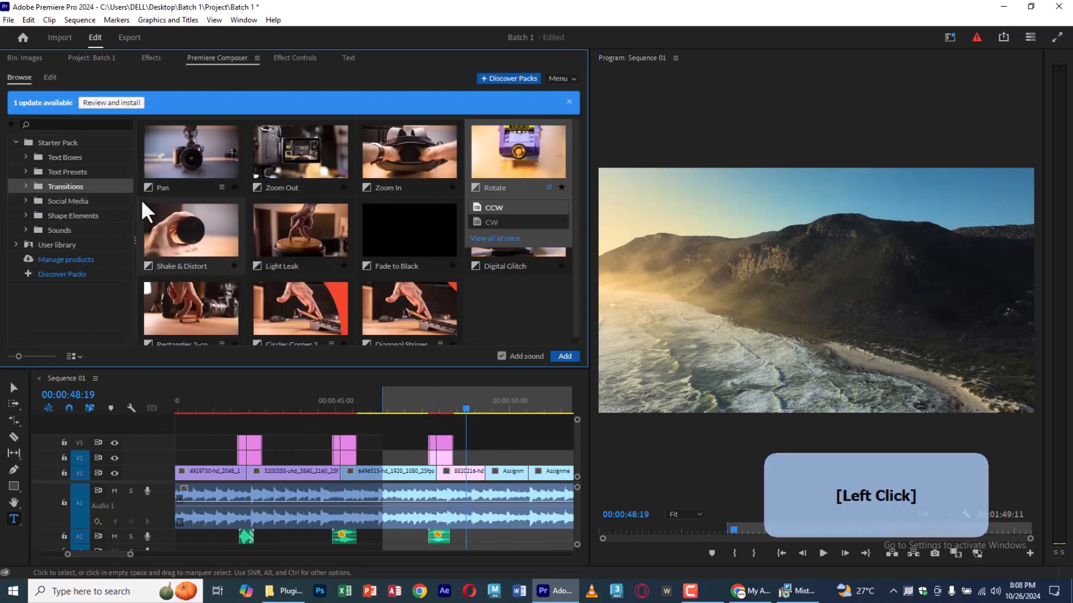
left_click(66, 201)
scroll(447, 260, "down", 3)
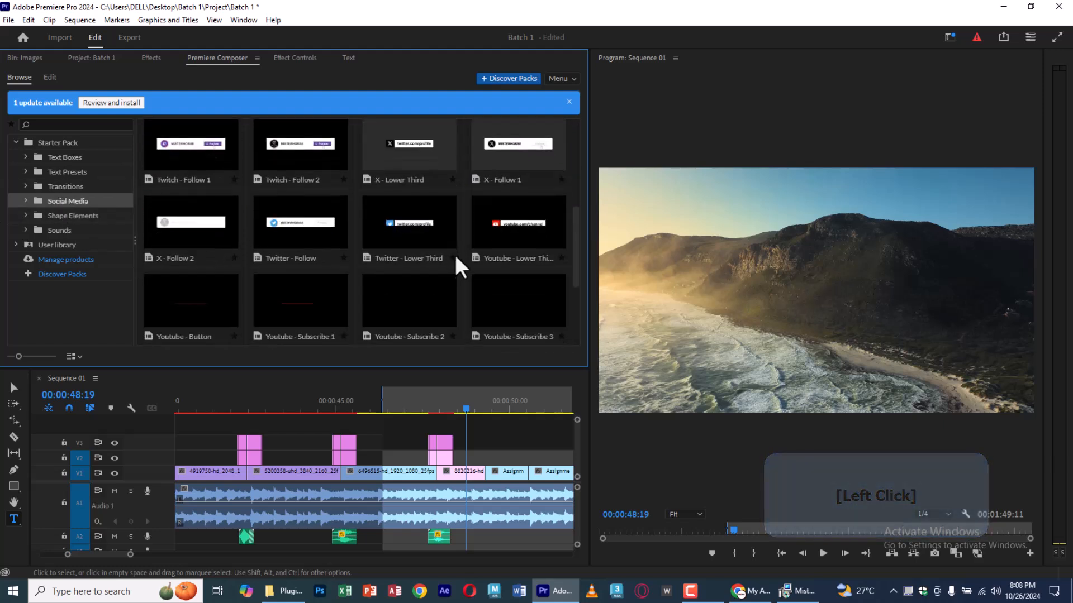
scroll(495, 260, "down", 2)
left_click_drag(520, 273, 494, 452)
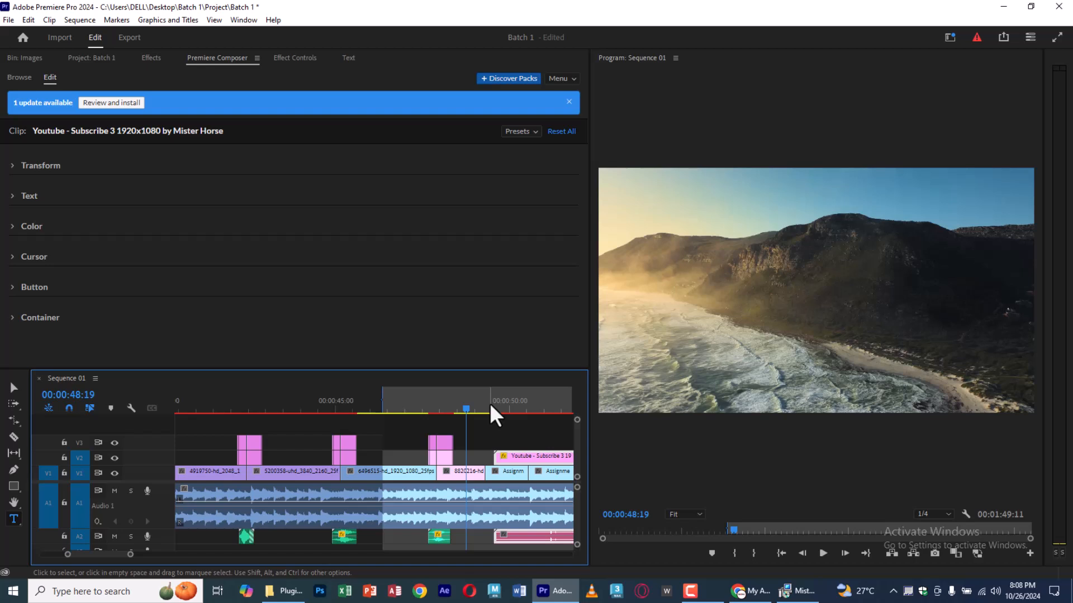
Play back the Youtube - Subscribe 3 graphic over the Assignment no.1 clips through to its end.
left_click(489, 404)
key("space")
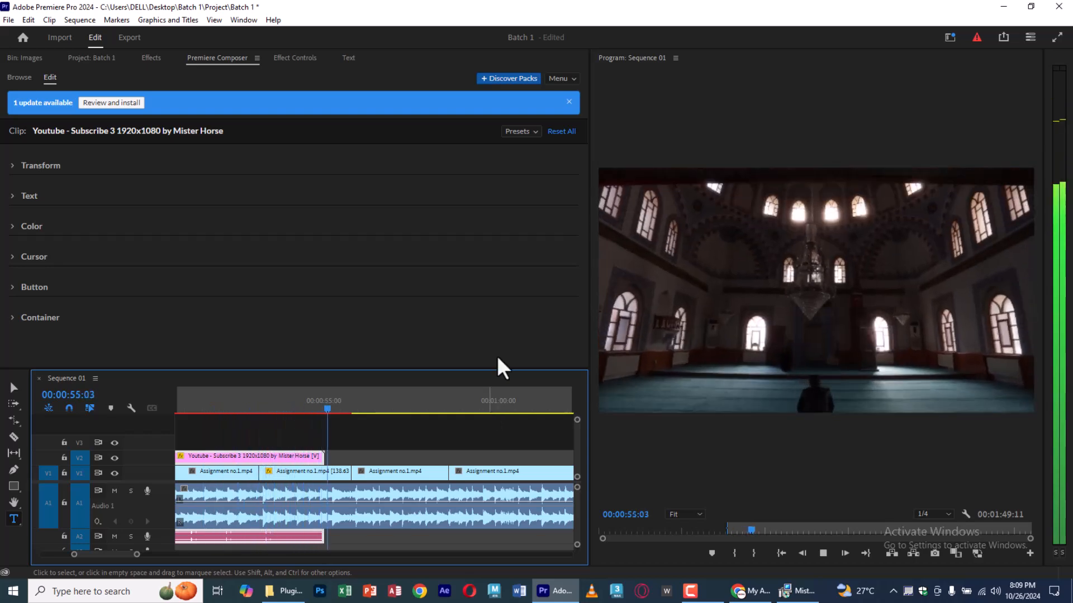
key("space")
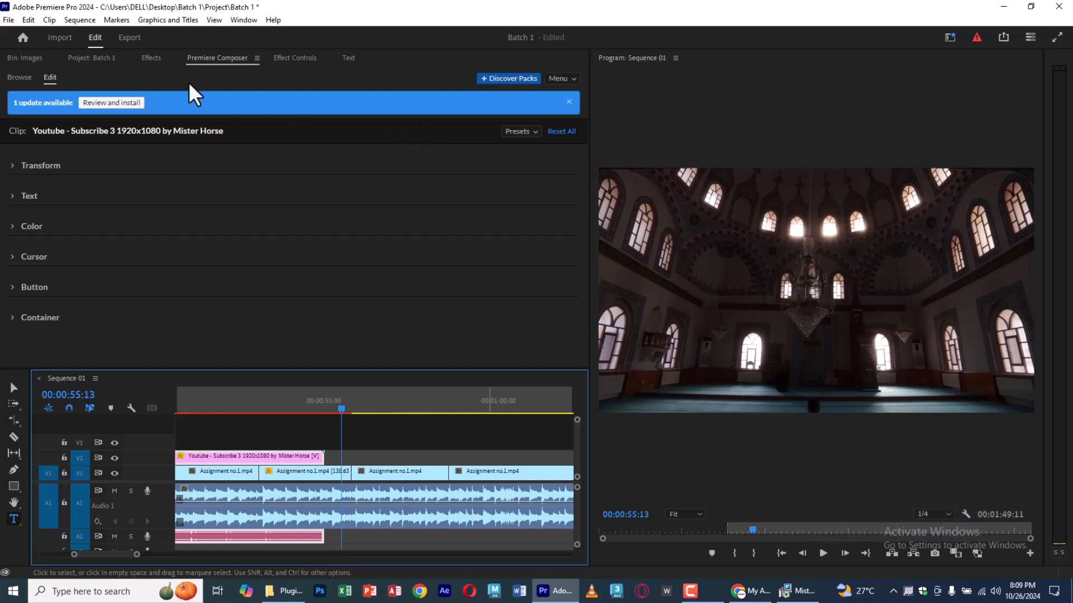
Add the Fade & Position Characters text preset to V2, aligned with the start of the flying pigeons clip.
left_click(291, 60)
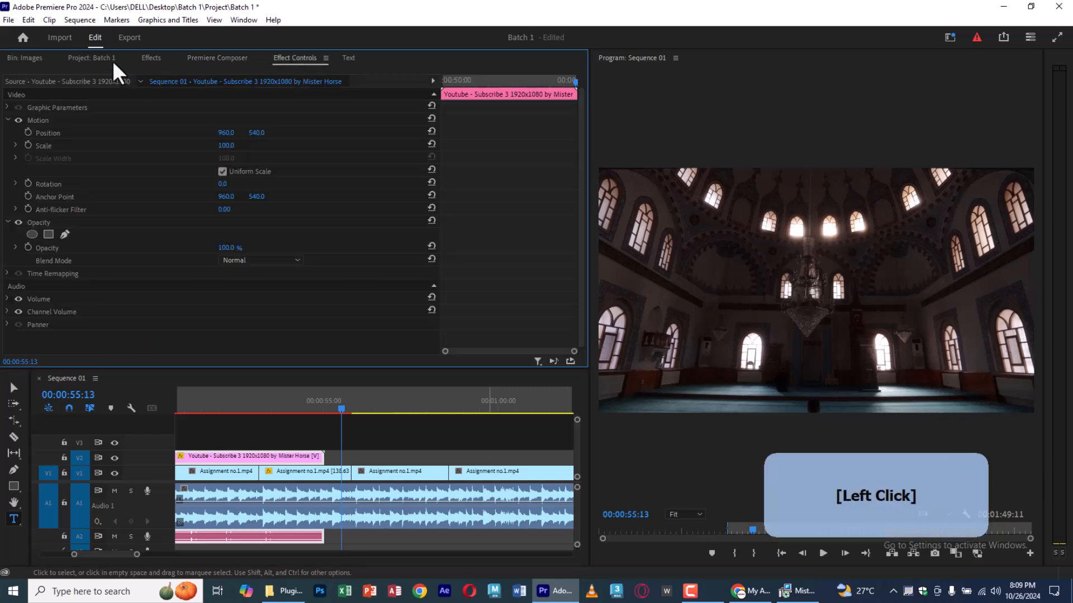
left_click(112, 60)
left_click(216, 58)
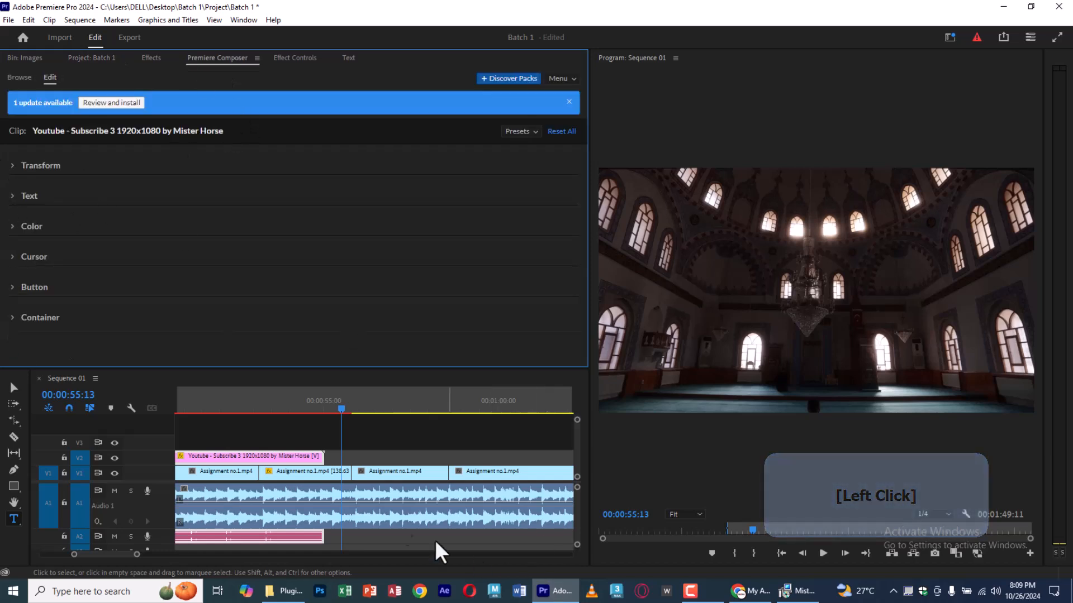
left_click(384, 446)
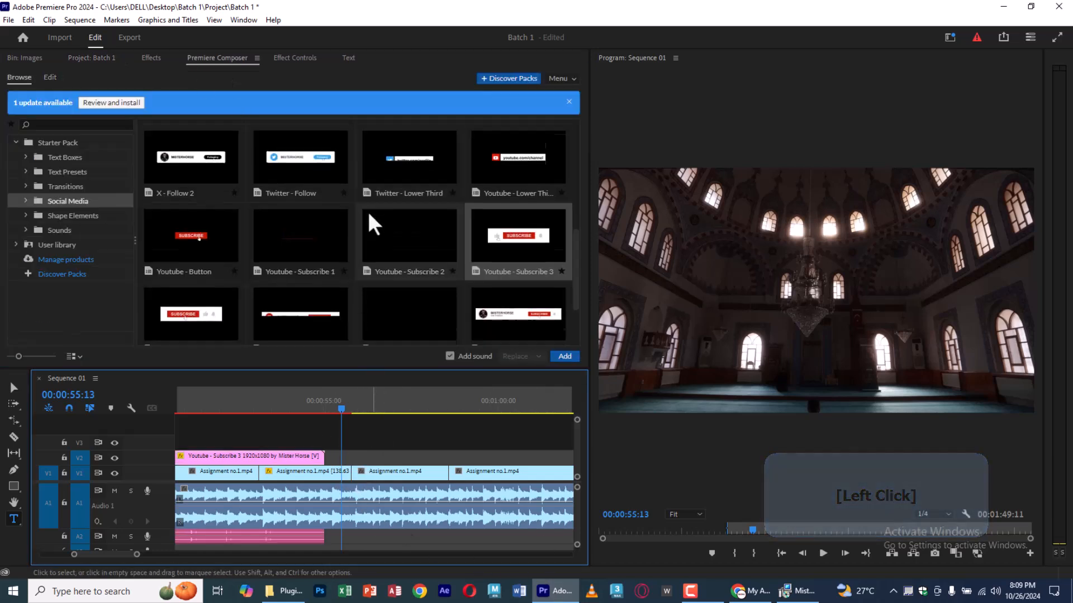
left_click(106, 198)
left_click(75, 174)
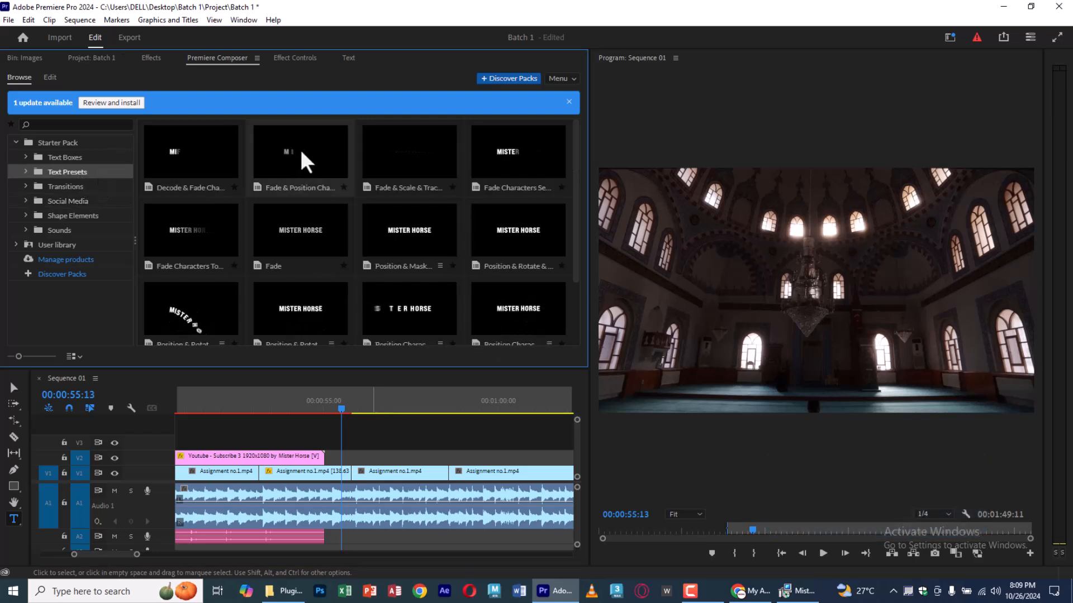
left_click_drag(304, 151, 381, 450)
left_click(361, 403)
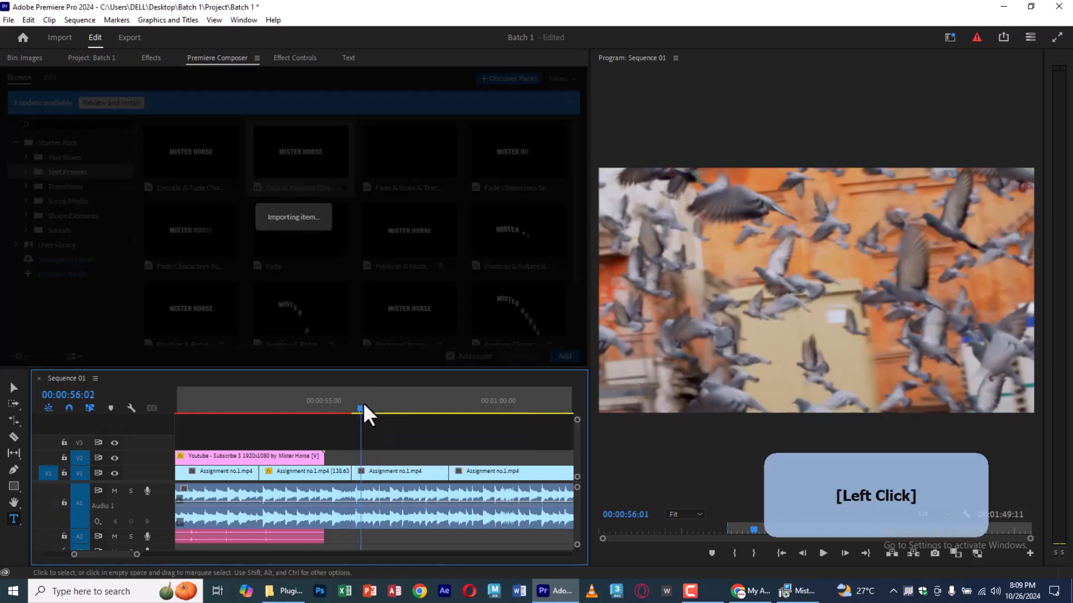
left_click_drag(410, 443, 379, 455)
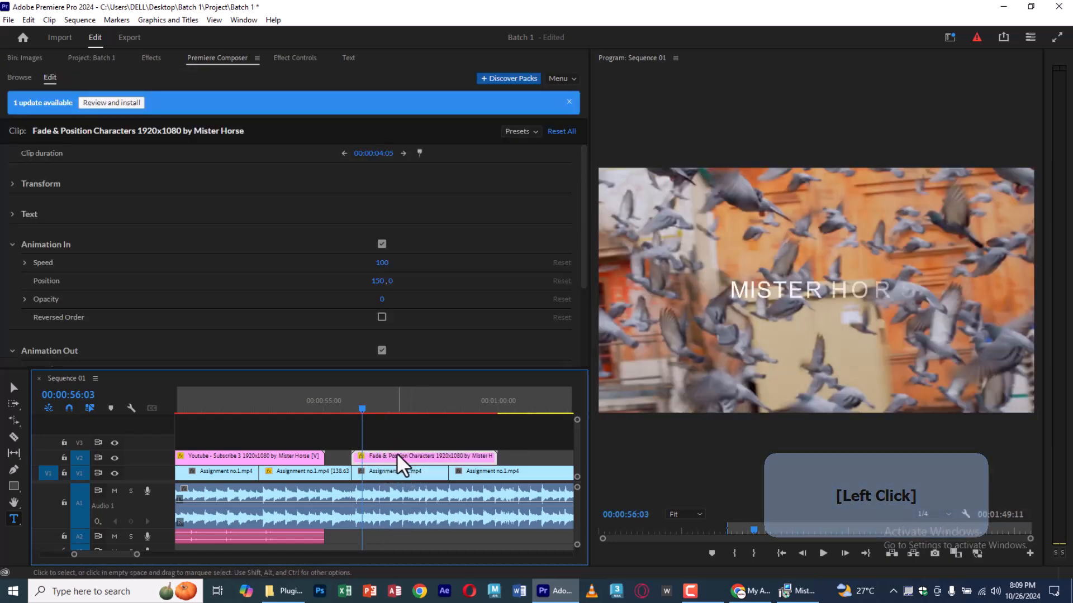
Play back the Fade & Position Characters title's entrance over the pigeons clip.
left_click(353, 424)
key("space")
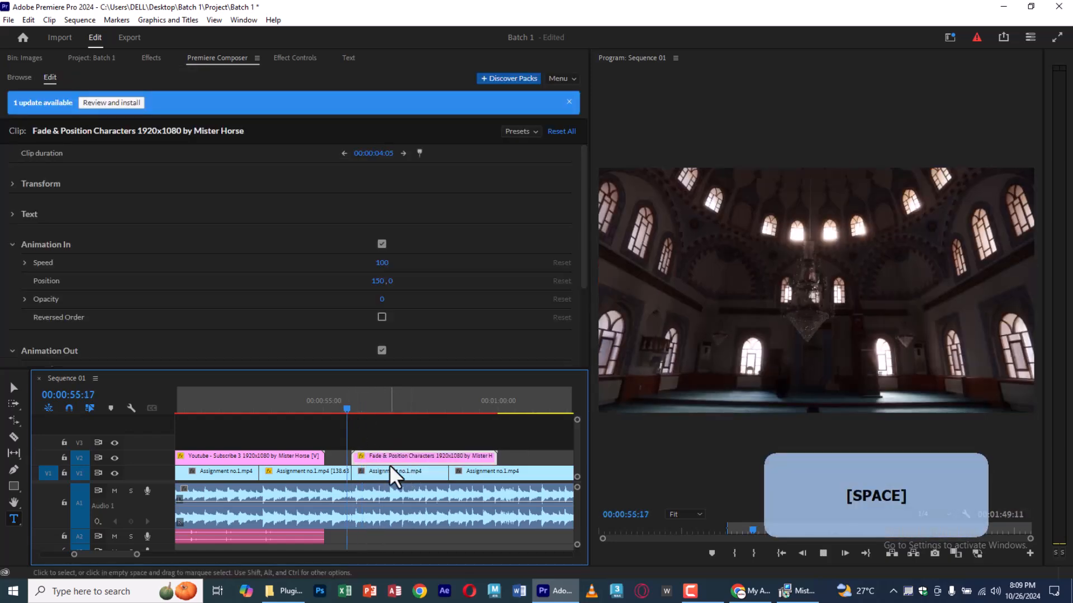
key("space")
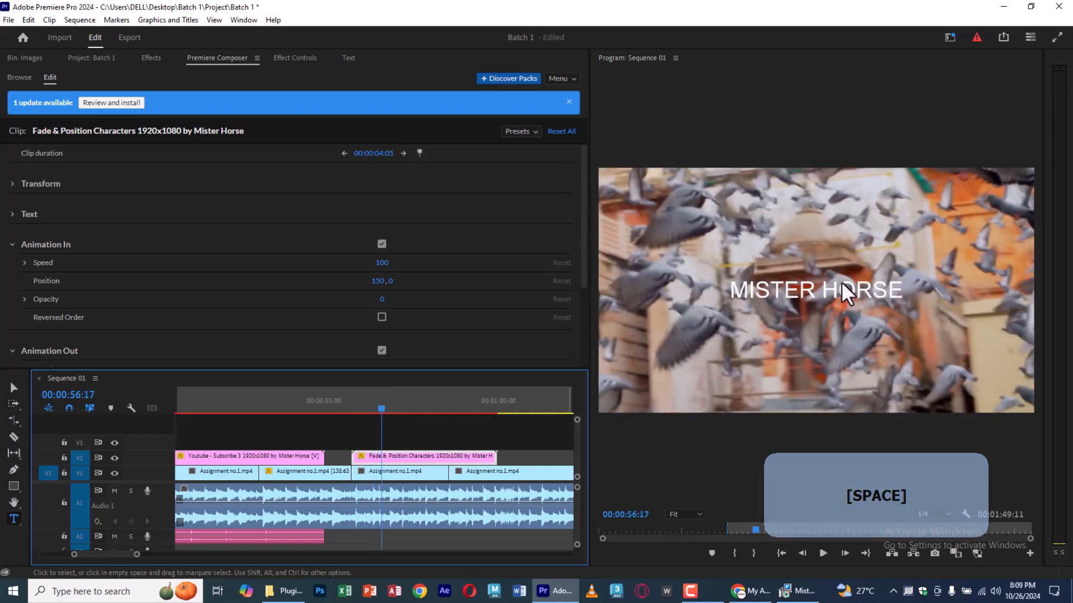
Set the Fade & Position Characters title's Transform position to 710, 902.
left_click(441, 458)
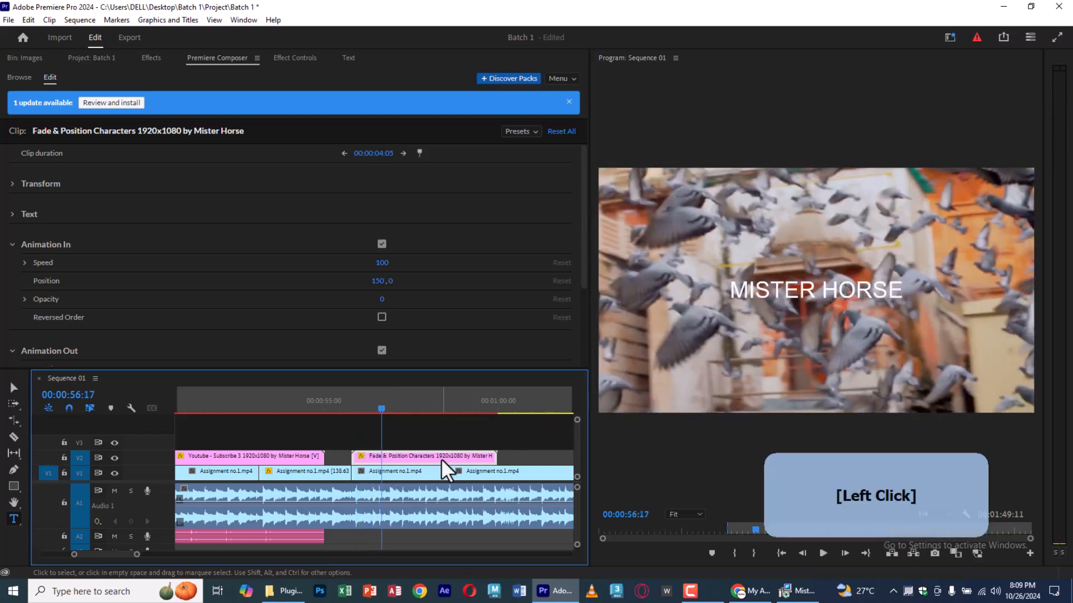
left_click(419, 446)
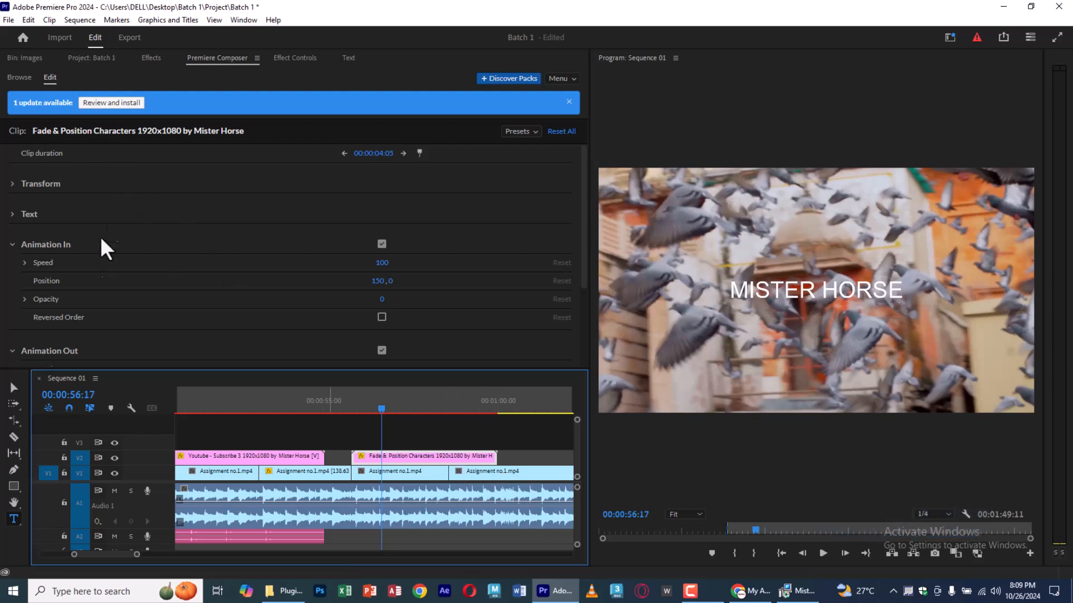
left_click(33, 80)
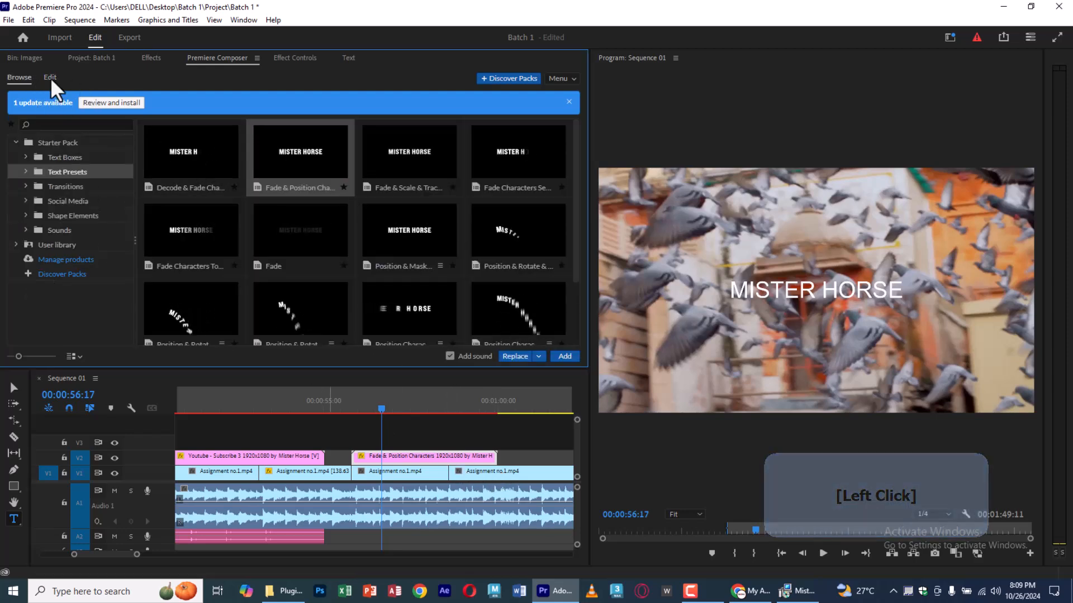
left_click(50, 78)
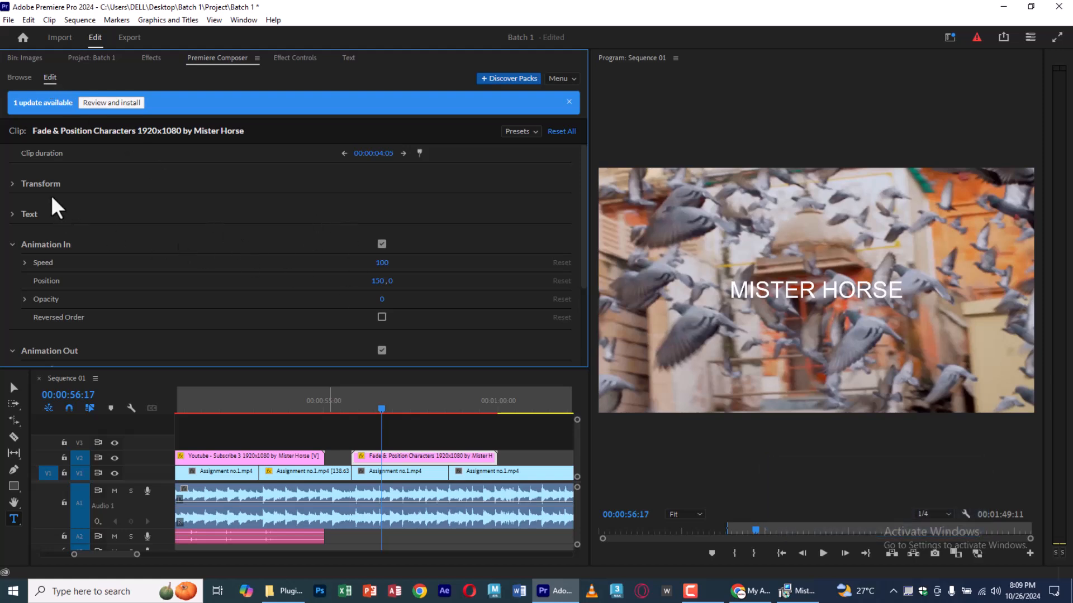
left_click(12, 184)
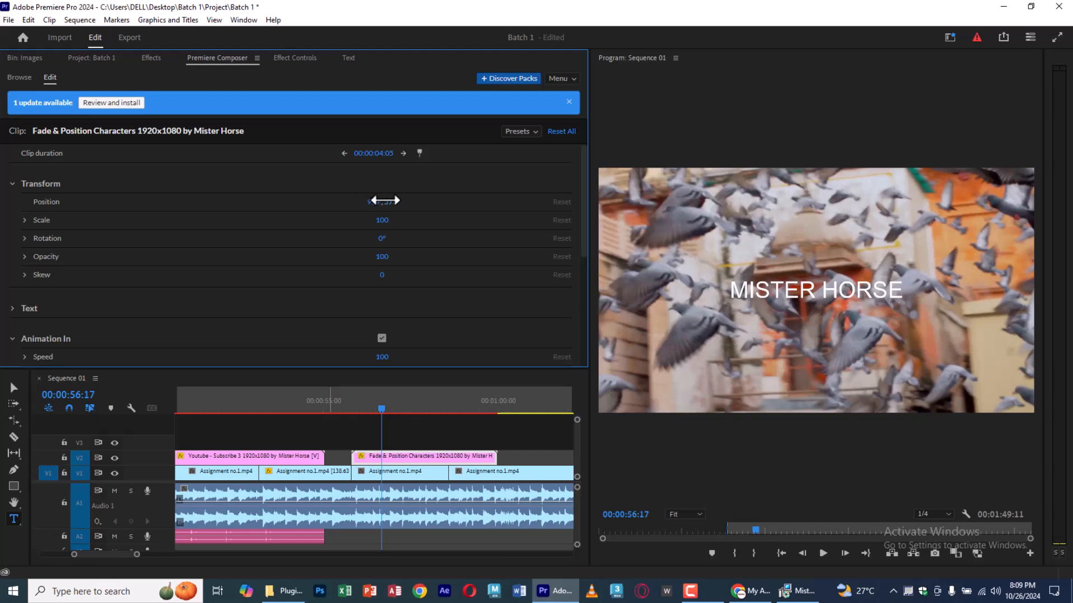
left_click_drag(467, 200, 562, 178)
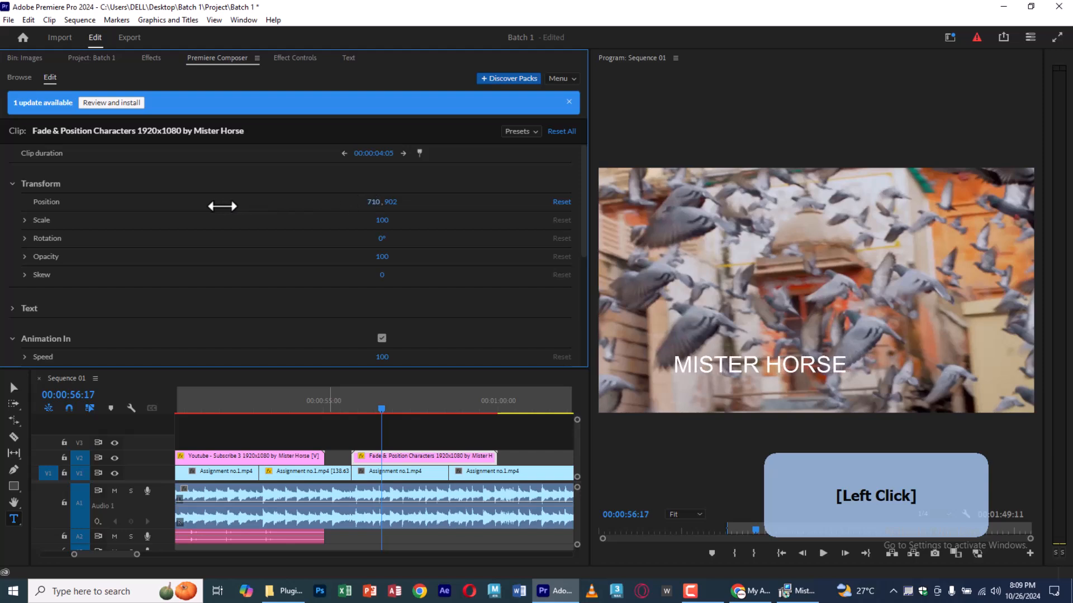
Replace the MISTER HORSE text of the title with "Birds".
left_click(14, 308)
scroll(72, 307, "down", 4)
left_click_drag(109, 160, 9, 160)
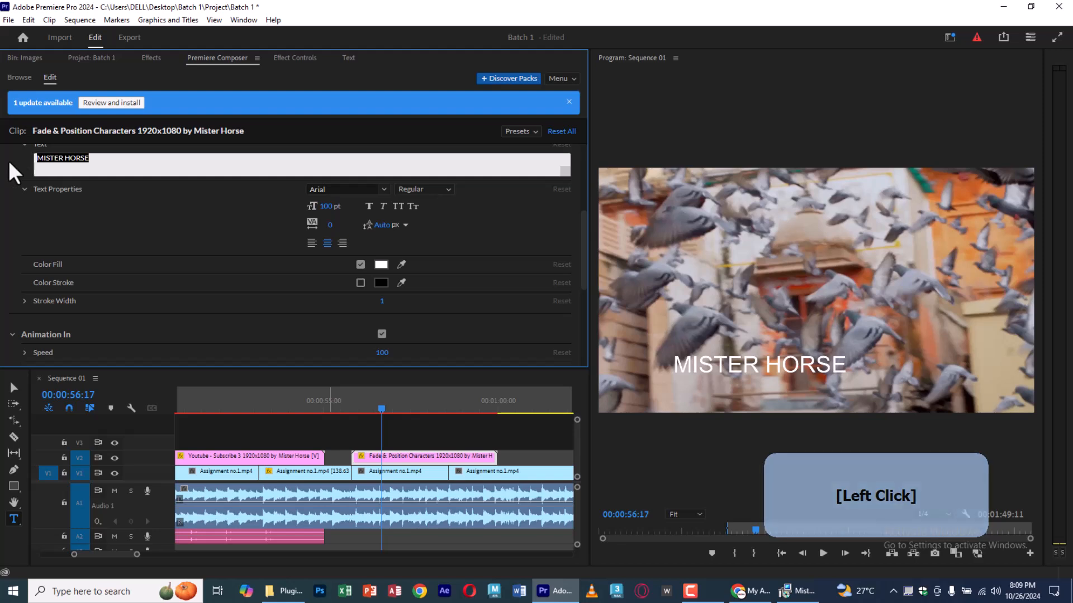
type("Birds")
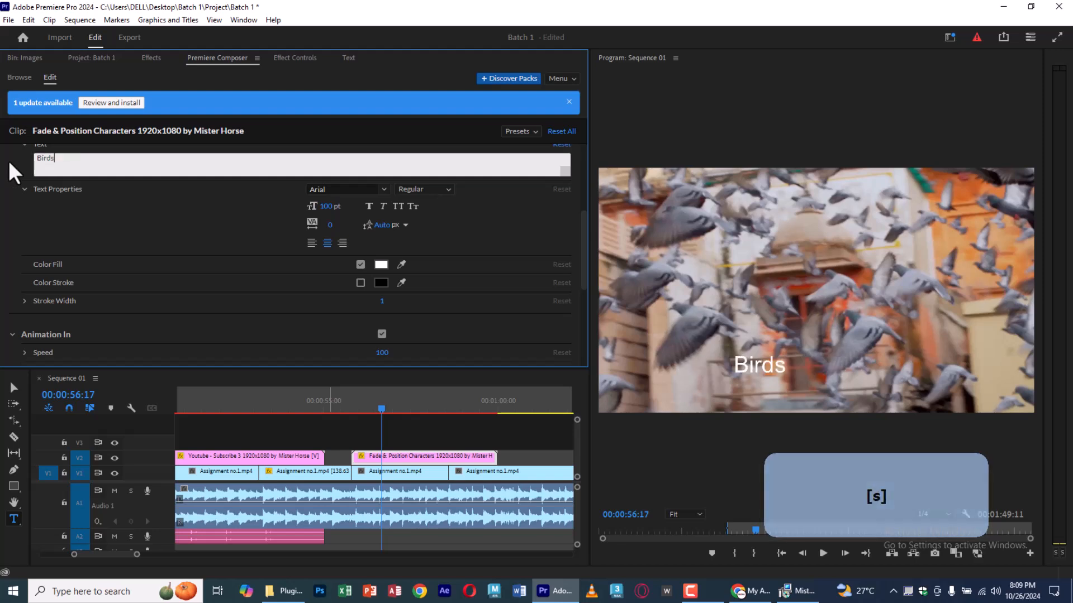
Set the Color Fill of the Birds title to green, hex 05da09.
left_click(381, 265)
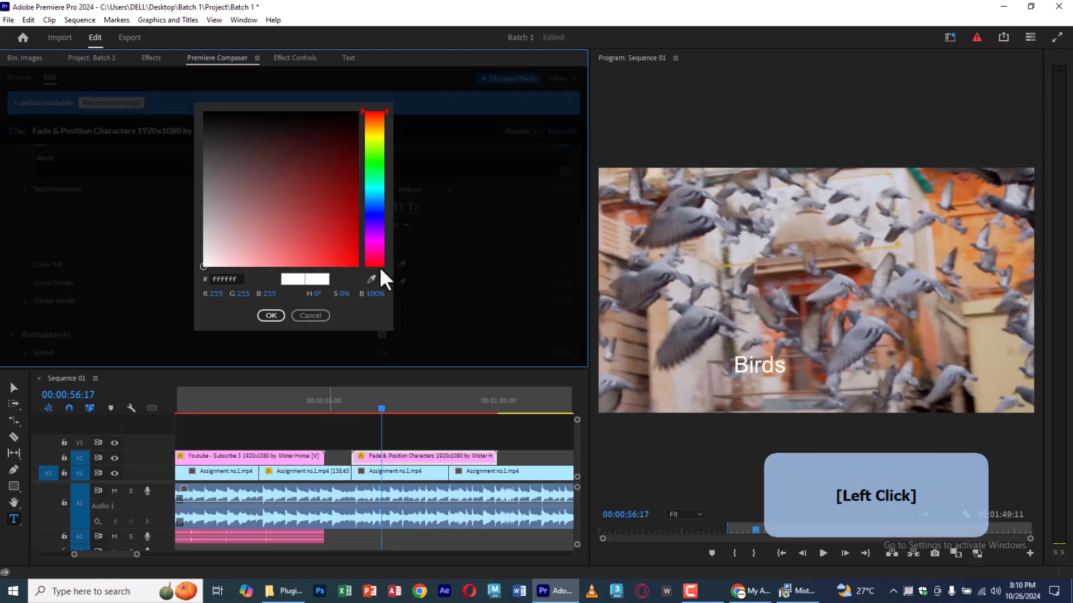
left_click(370, 163)
left_click(354, 244)
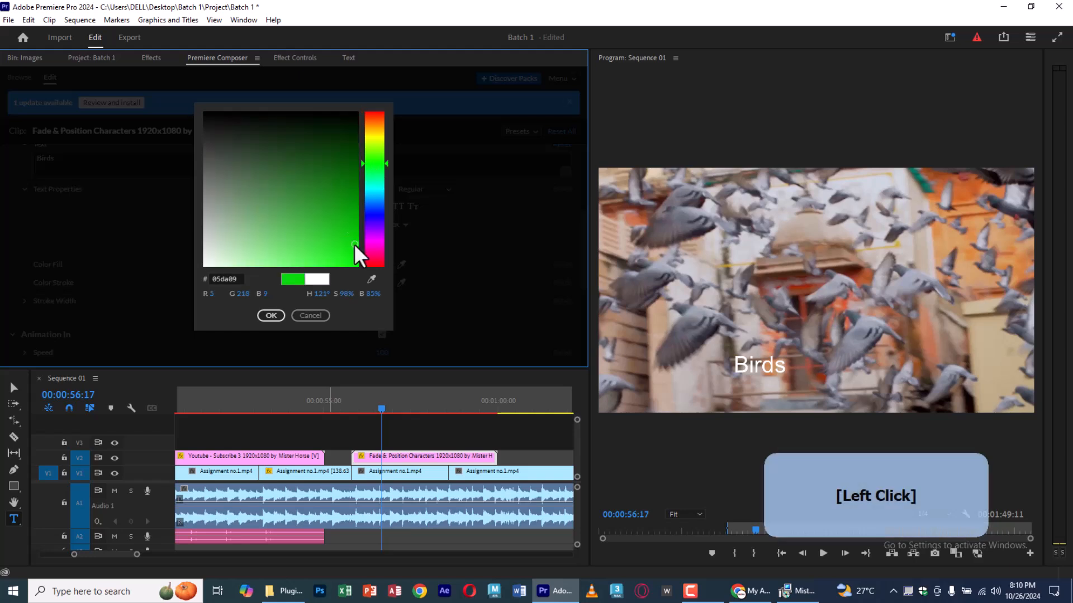
left_click(270, 316)
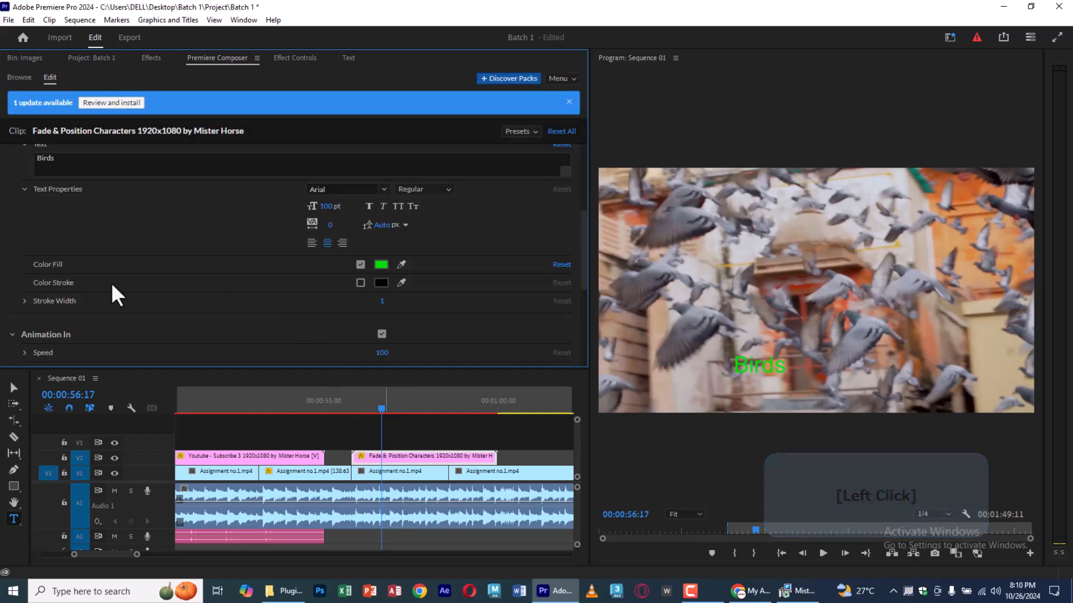
Review the Birds title's Animation In and Animation Out settings, and collapse its setting groups.
scroll(106, 285, "down", 2)
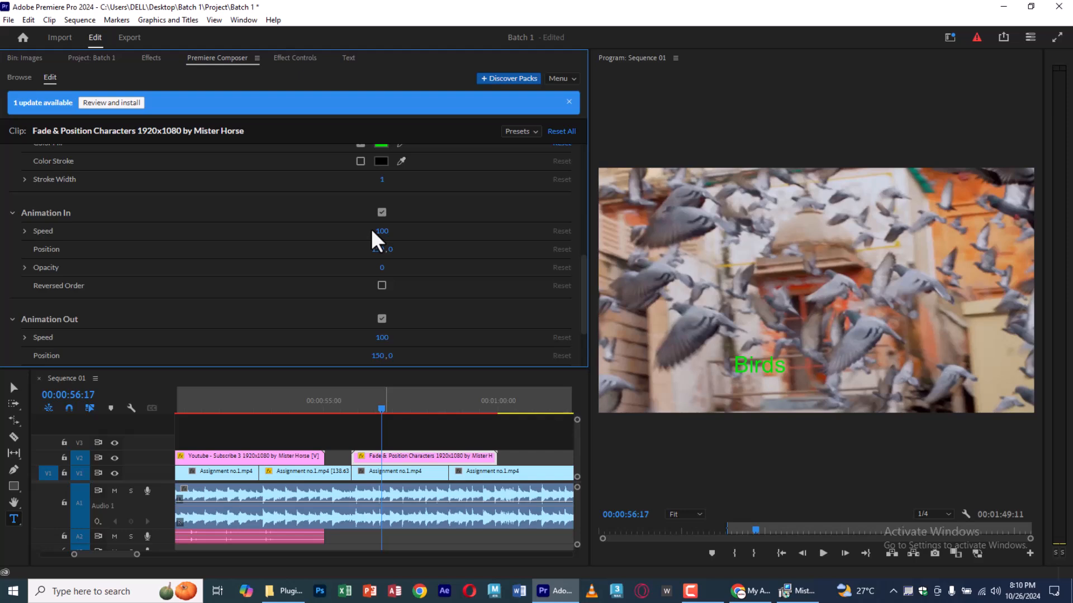
scroll(240, 246, "down", 2)
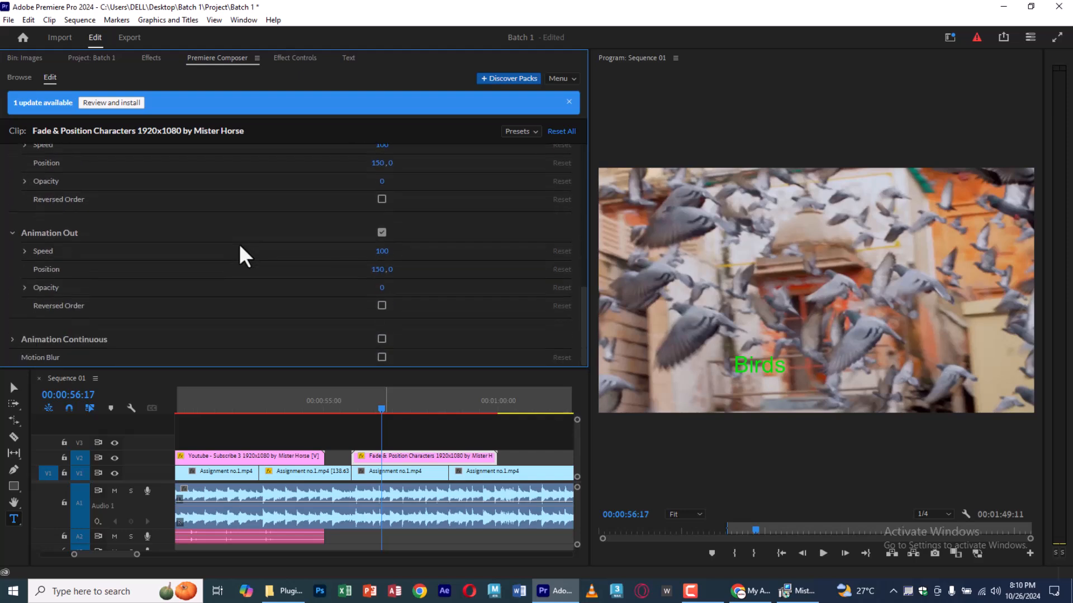
scroll(38, 246, "up", 5)
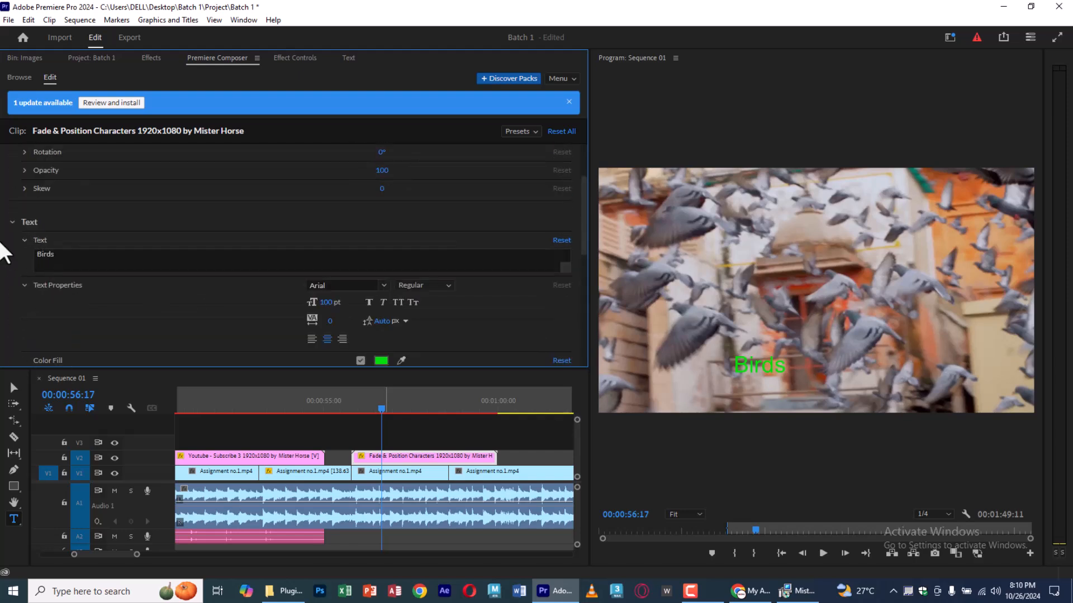
left_click(8, 222)
left_click(10, 253)
left_click(10, 283)
scroll(21, 283, "up", 3)
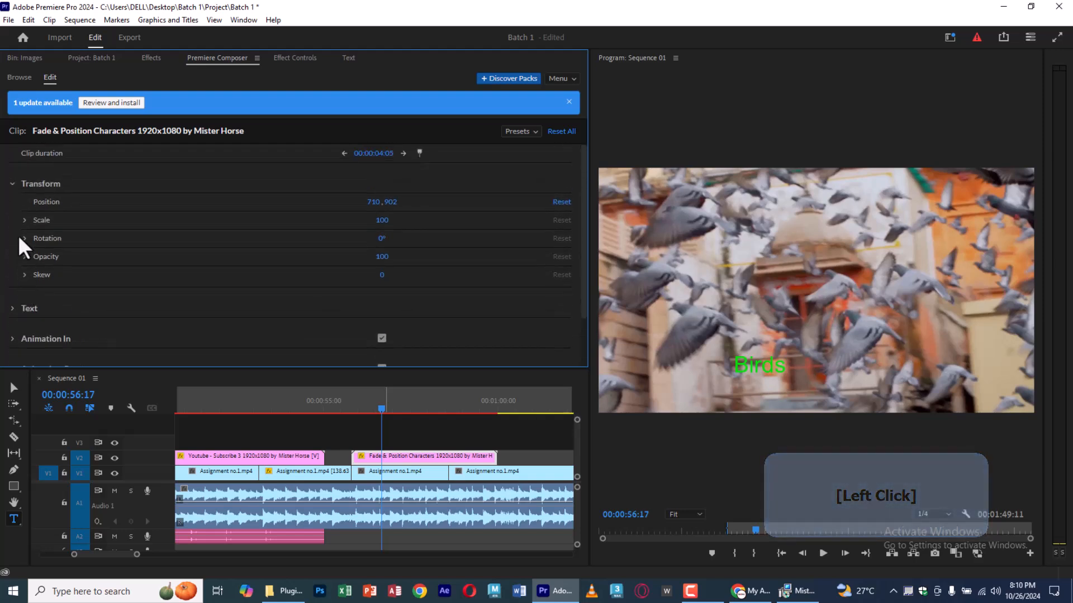
left_click(15, 185)
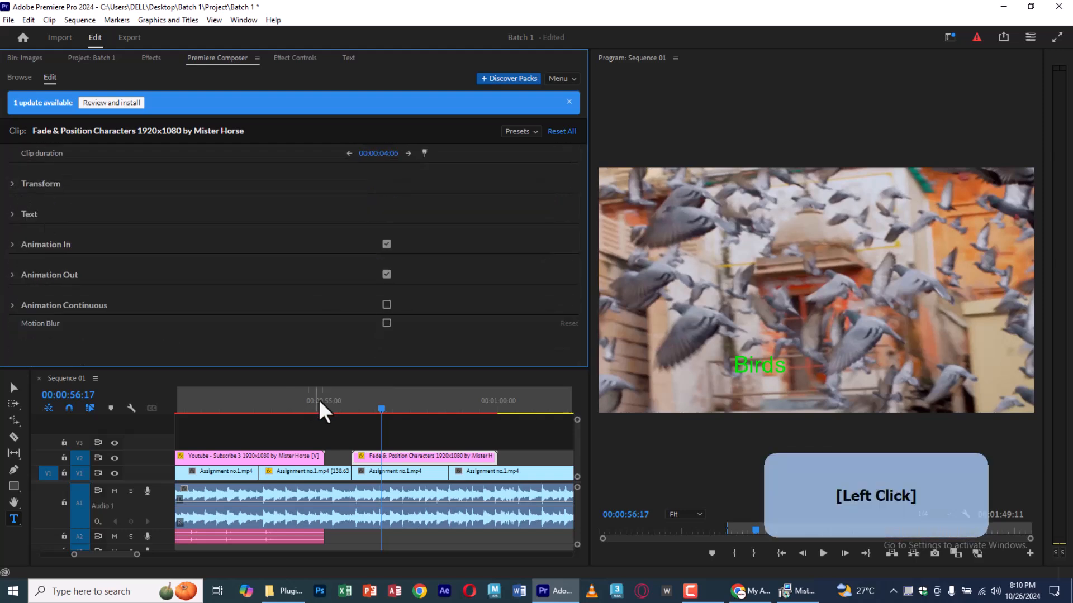
Set the Birds title's font to Arial Rounded MT Bold and play back the title.
left_click(17, 211)
left_click(383, 278)
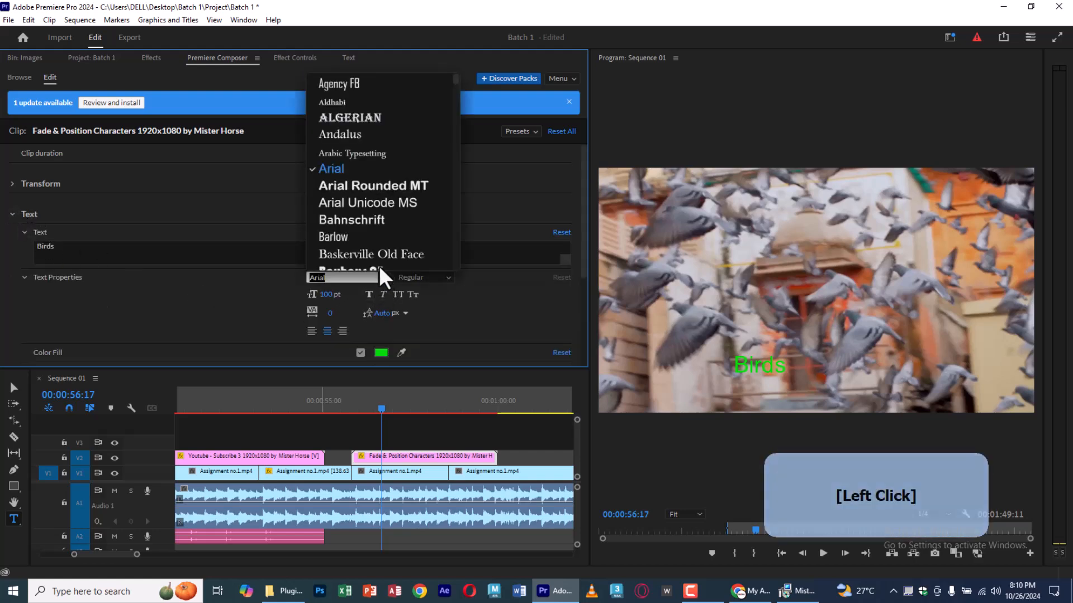
left_click(385, 189)
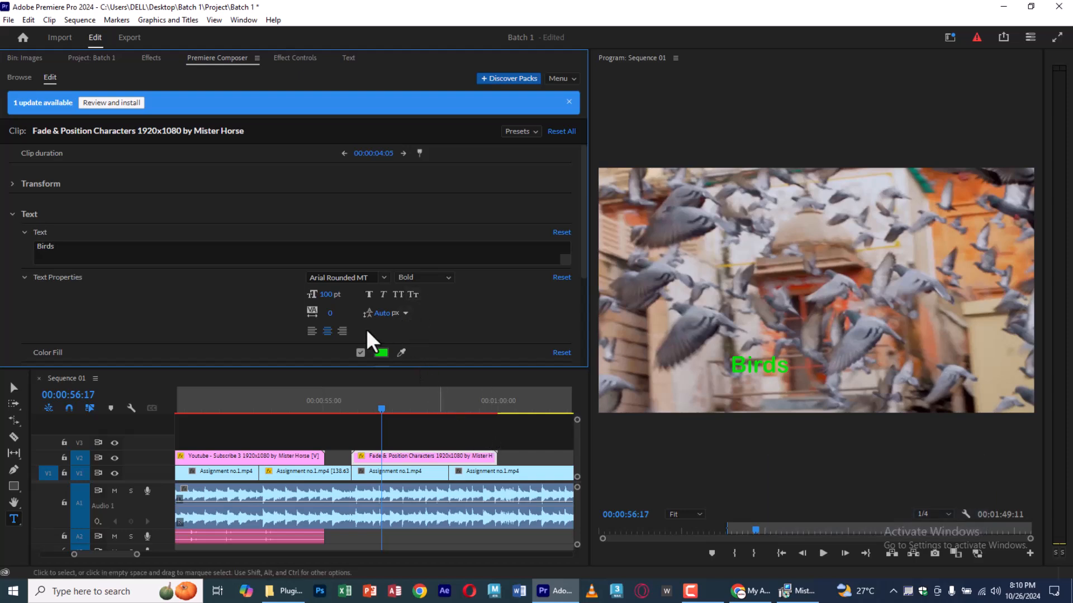
left_click(348, 407)
key("space")
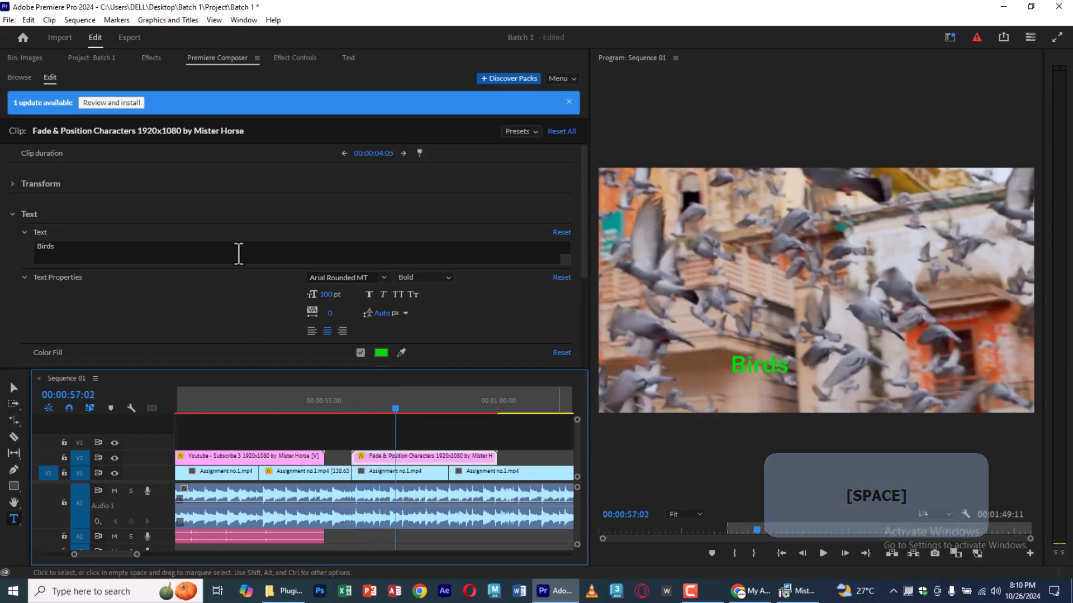
Replace the Birds title on V2 with the 1-Line Fill Text Box 1 - Down preset over the pigeons clip.
left_click(417, 456)
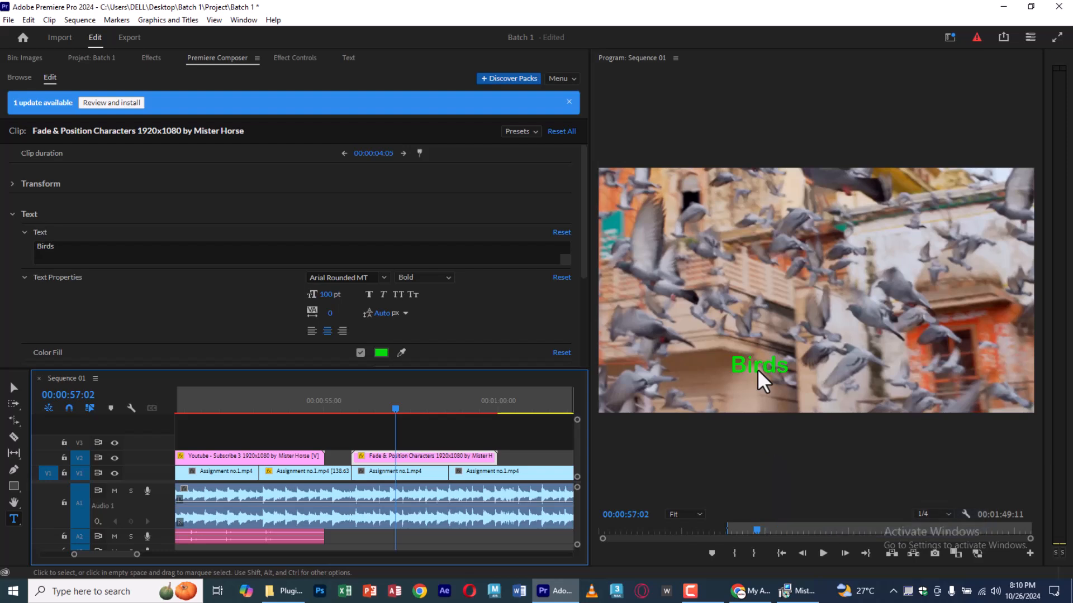
key("Delete")
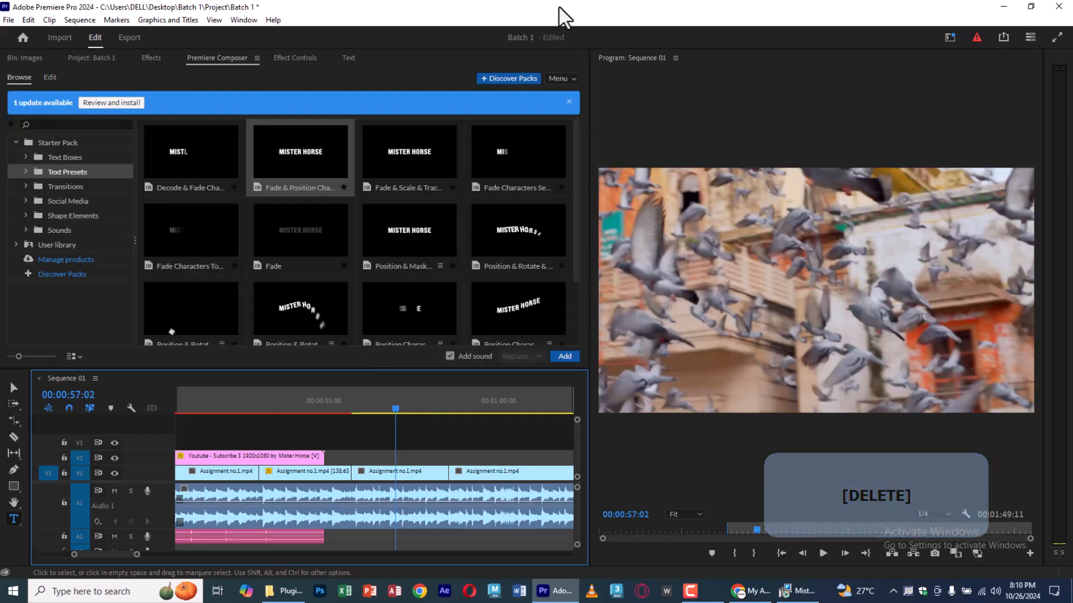
left_click(62, 156)
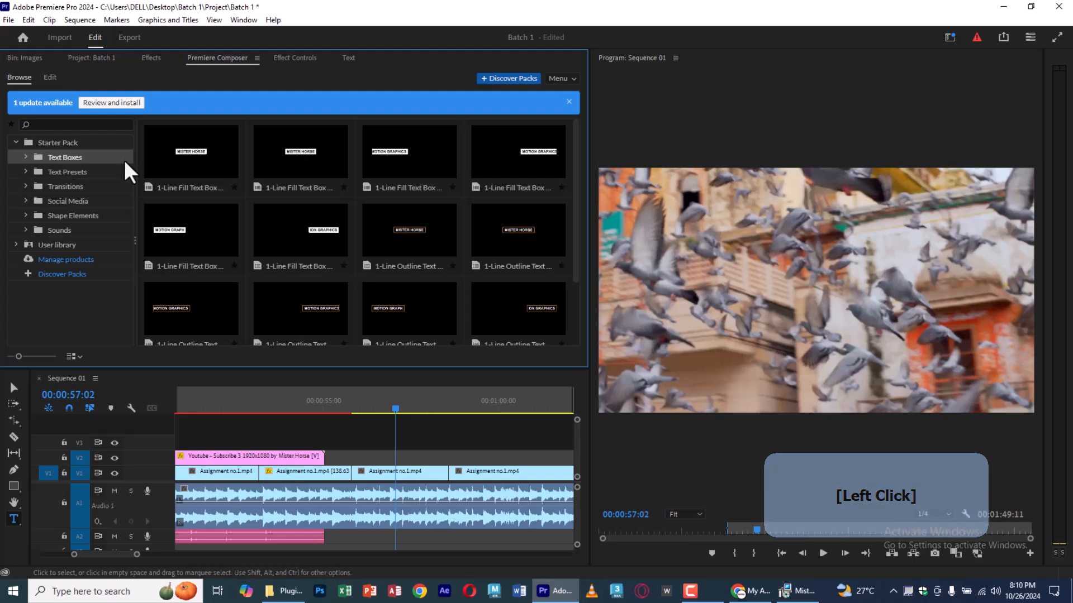
left_click_drag(196, 146, 358, 462)
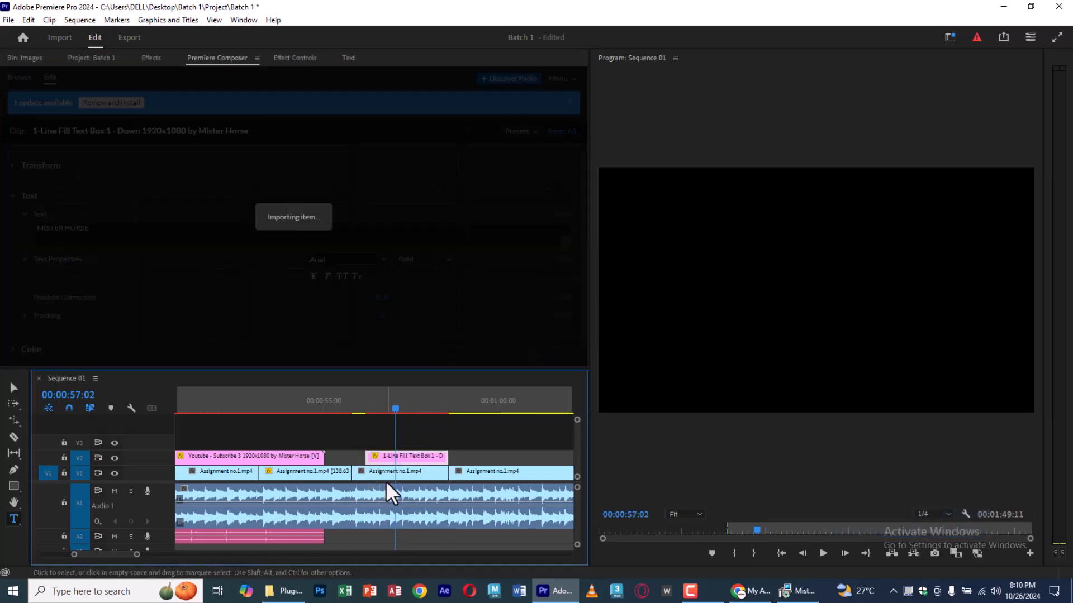
Replace the MISTER HORSE text of the 1-Line Fill Text Box with "BIrds Birds".
left_click(387, 456)
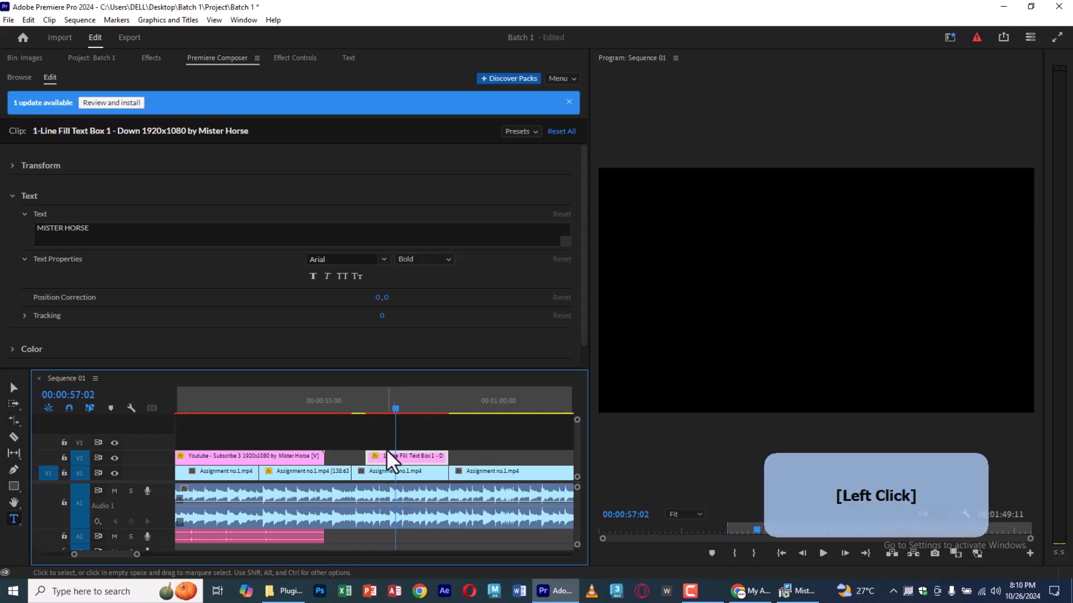
left_click(123, 233)
type("Bi")
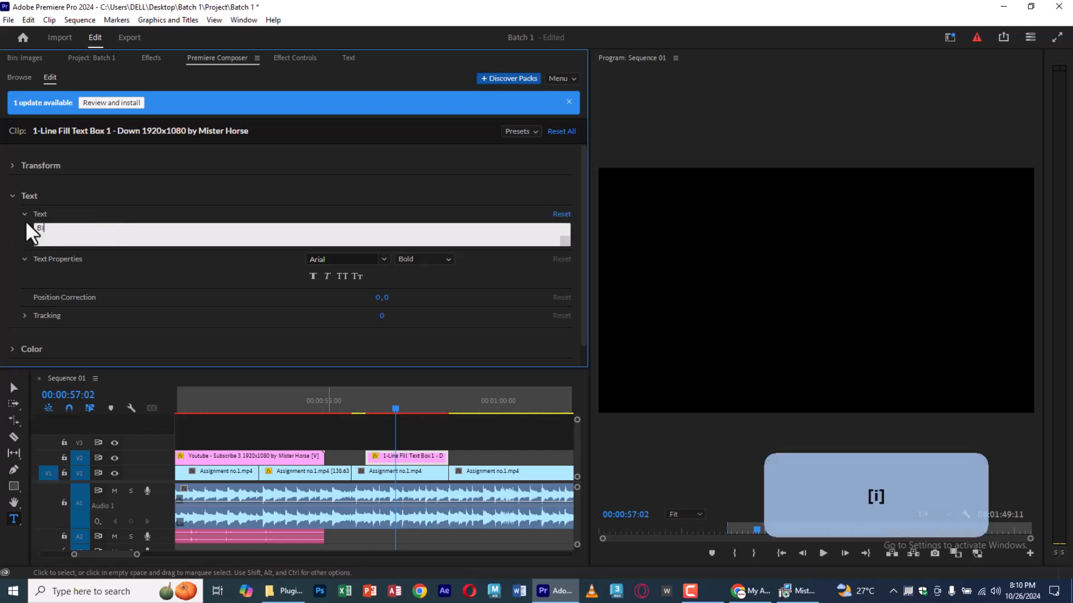
type("rds Birda")
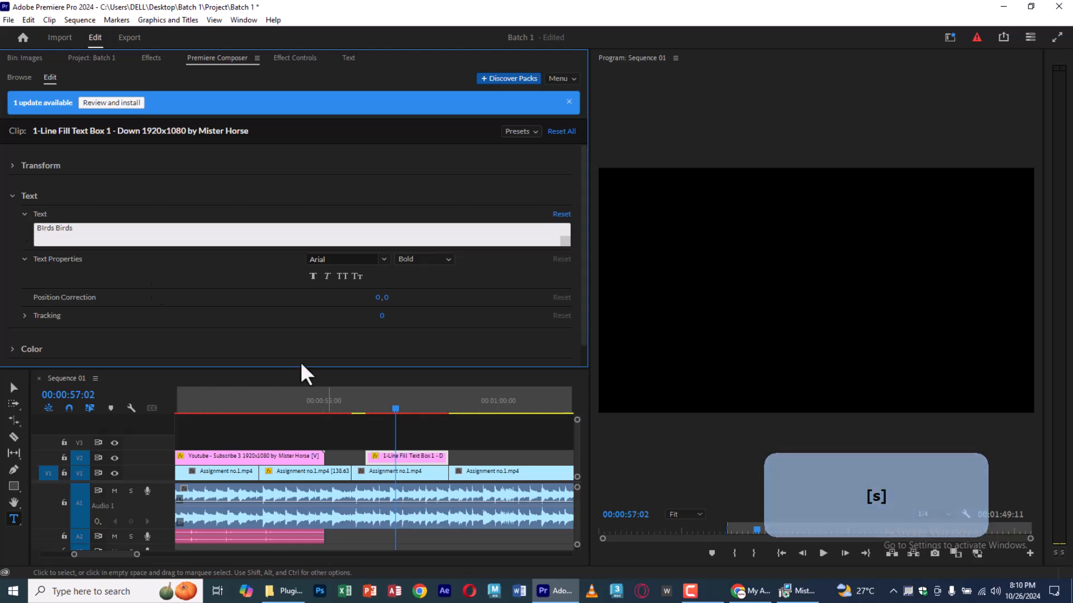
Play back the text box's entrance animation over the pigeons clip.
left_click(454, 433)
left_click(360, 403)
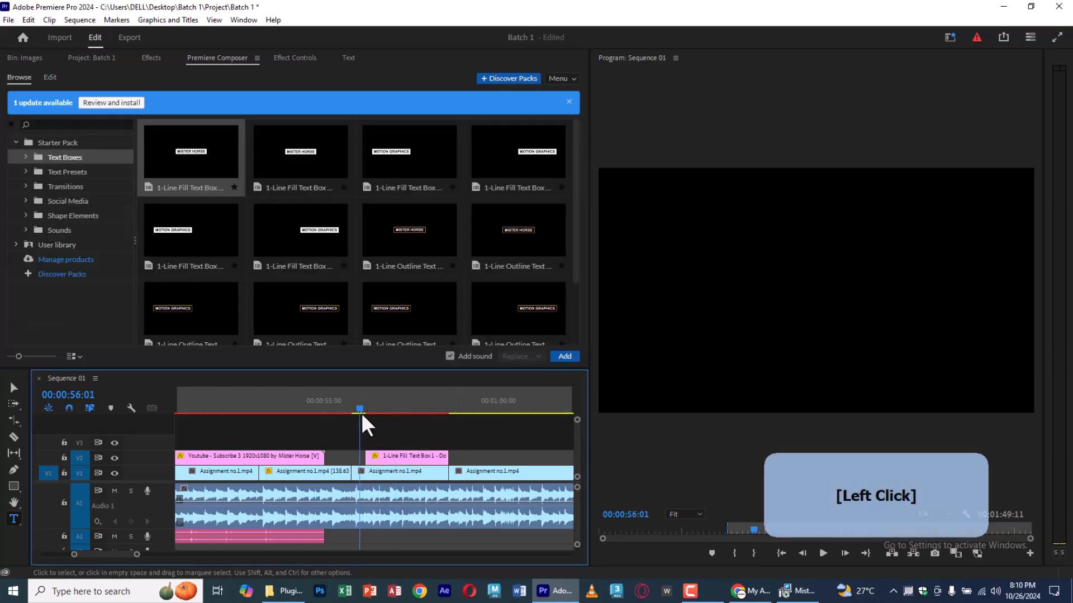
left_click(424, 455)
key("space")
left_click(436, 437)
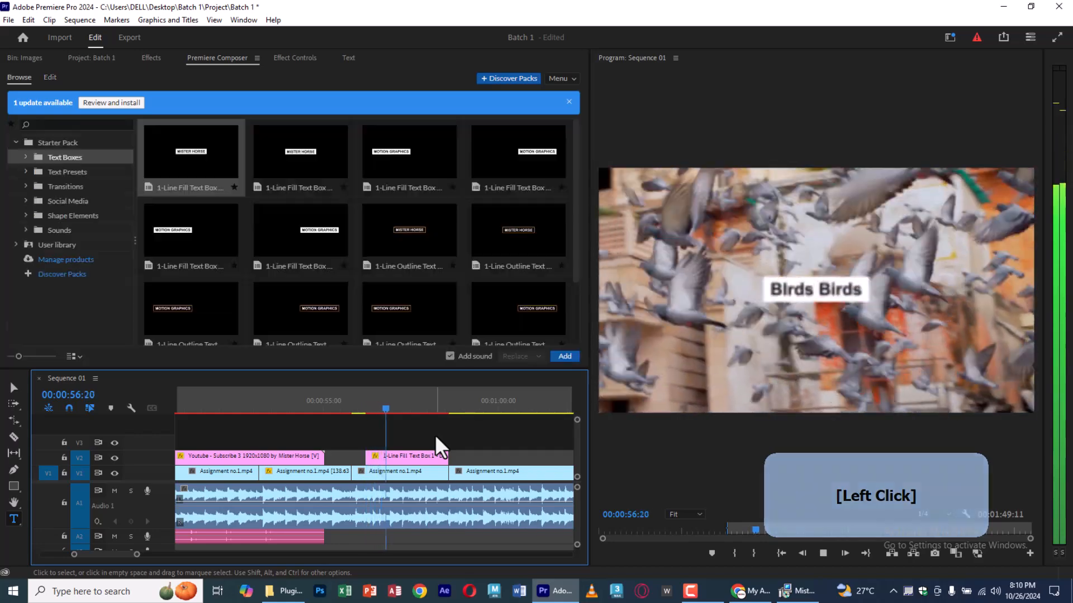
key("space")
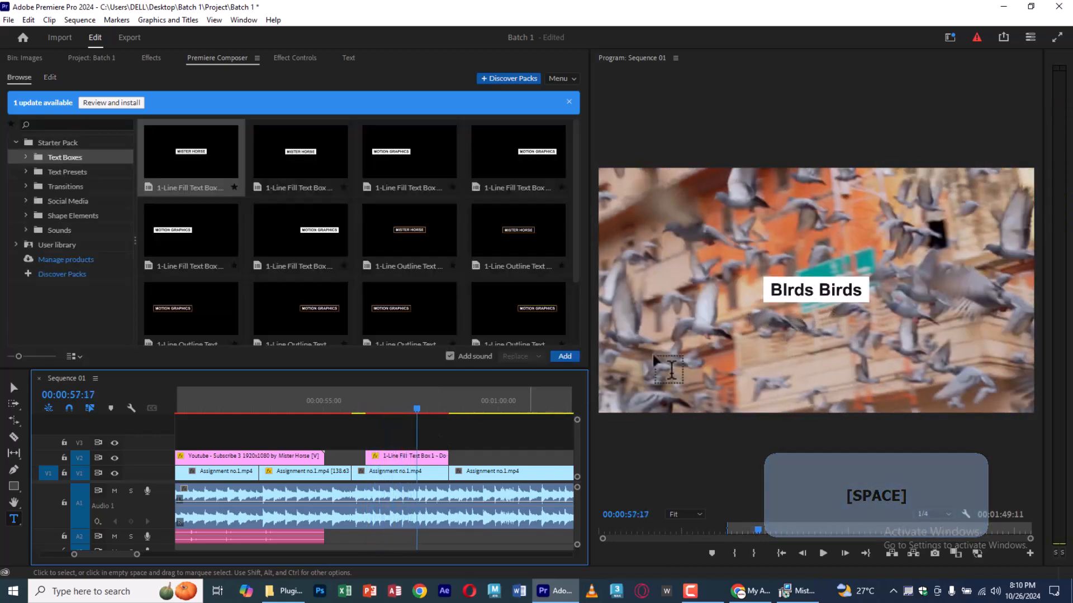
left_click(386, 408)
key("space")
left_click_drag(385, 409, 367, 404)
key("space")
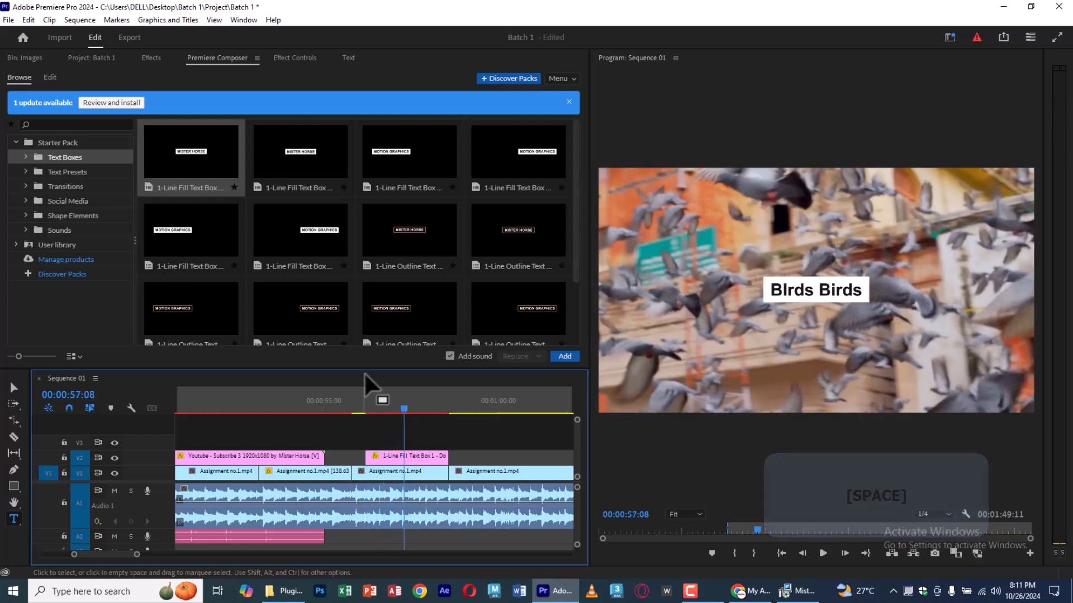
Examine the Transform, Text and Color settings of the text box clip on V2.
left_click(426, 458)
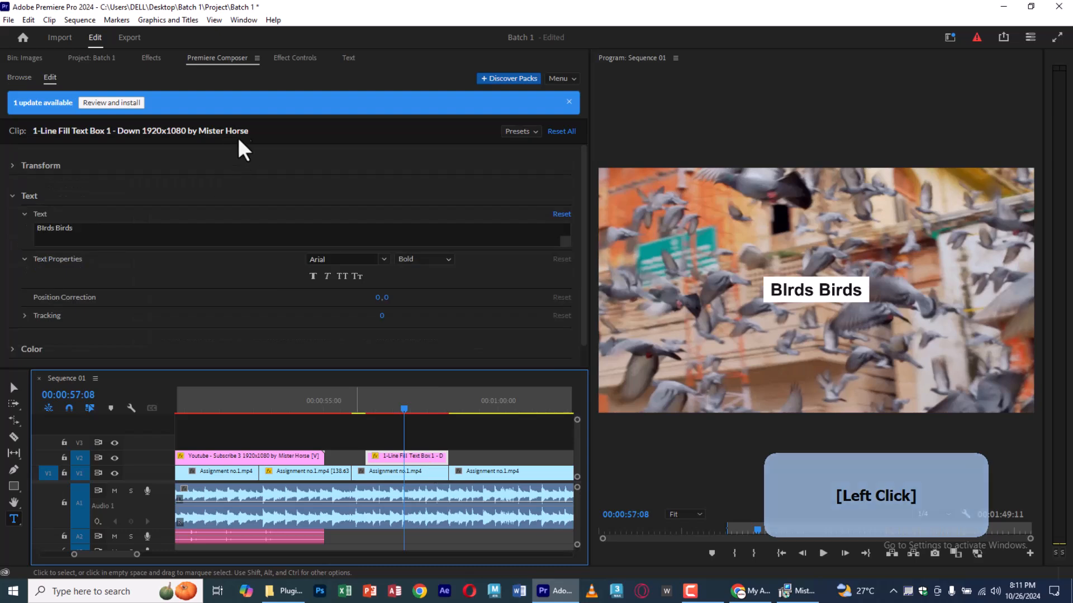
left_click(11, 195)
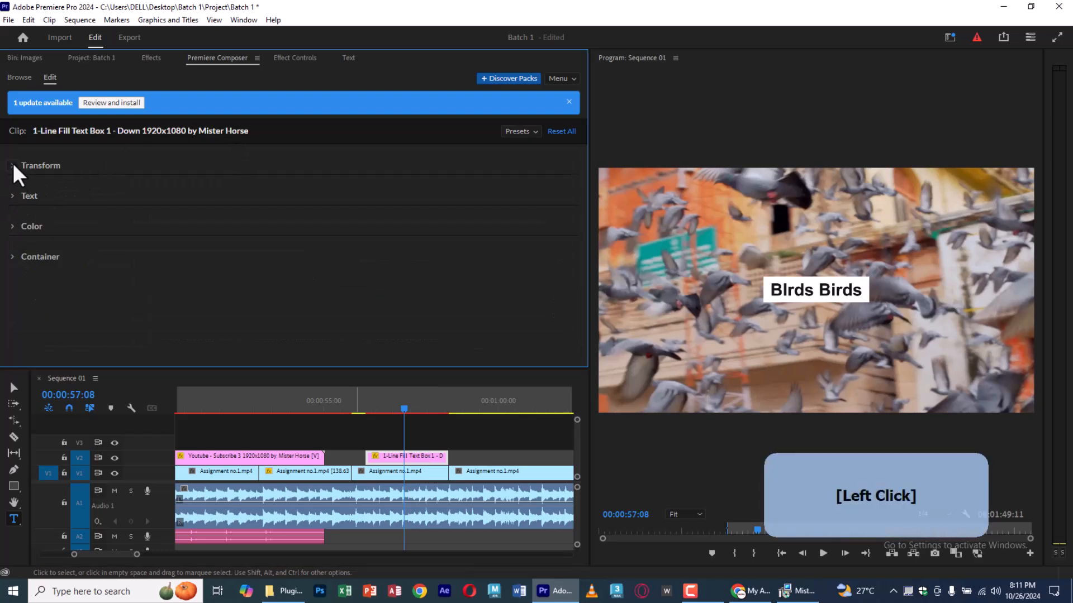
left_click(12, 166)
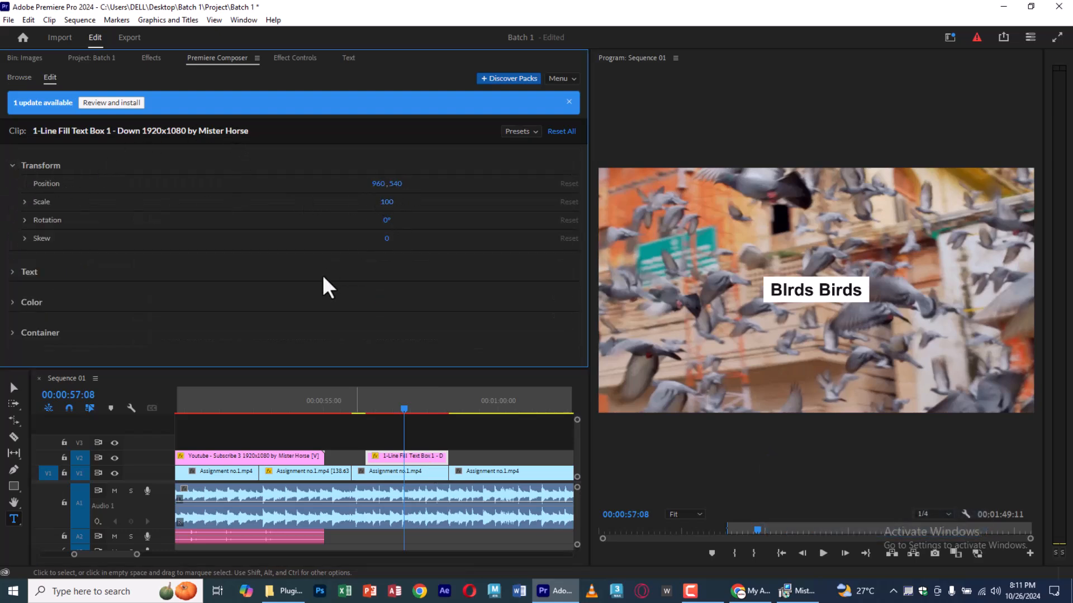
left_click(16, 271)
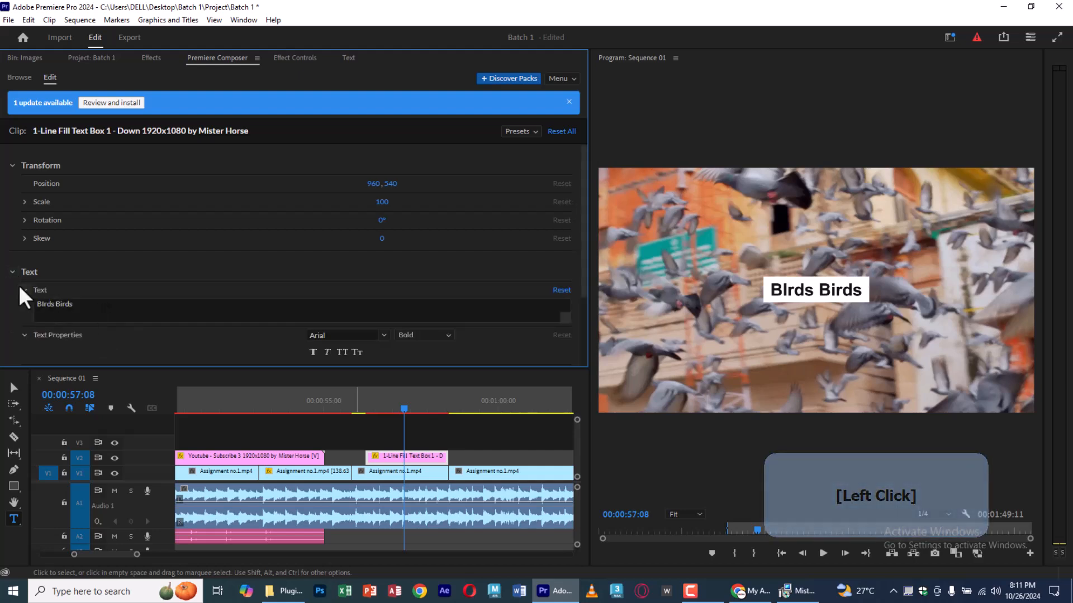
left_click(14, 274)
left_click(14, 303)
scroll(92, 290, "down", 1)
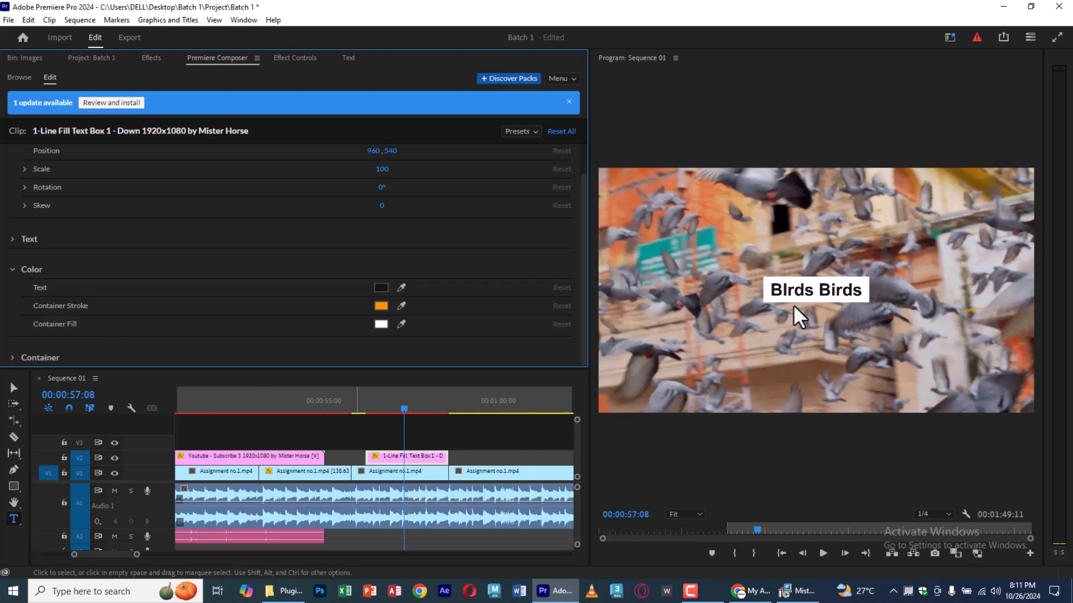
Set the text box container's Round Corners to 300 and its Stroke Width to 25.
left_click(12, 357)
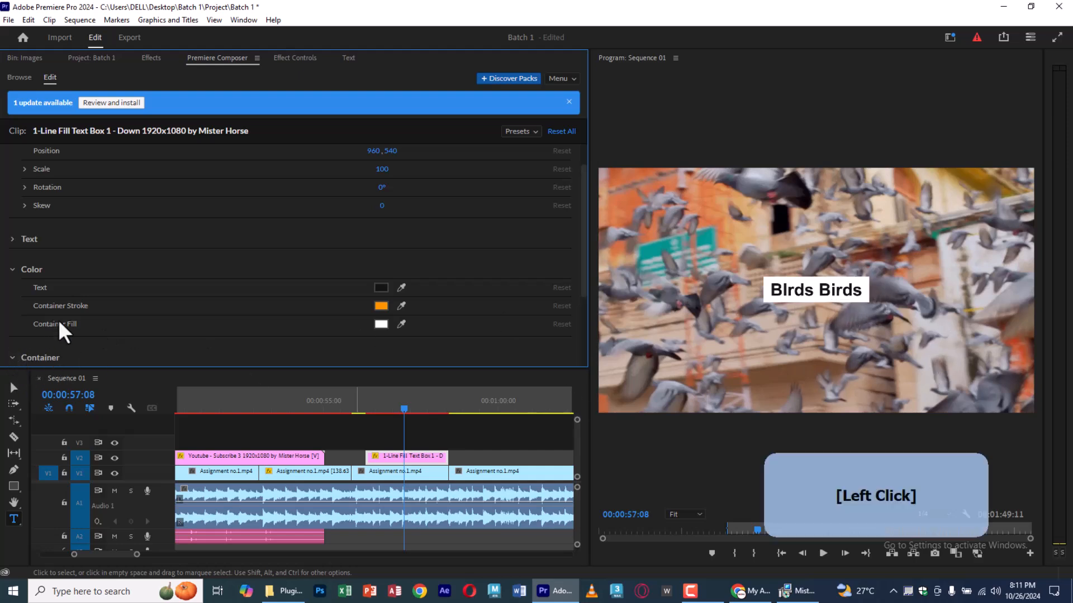
scroll(59, 317, "down", 3)
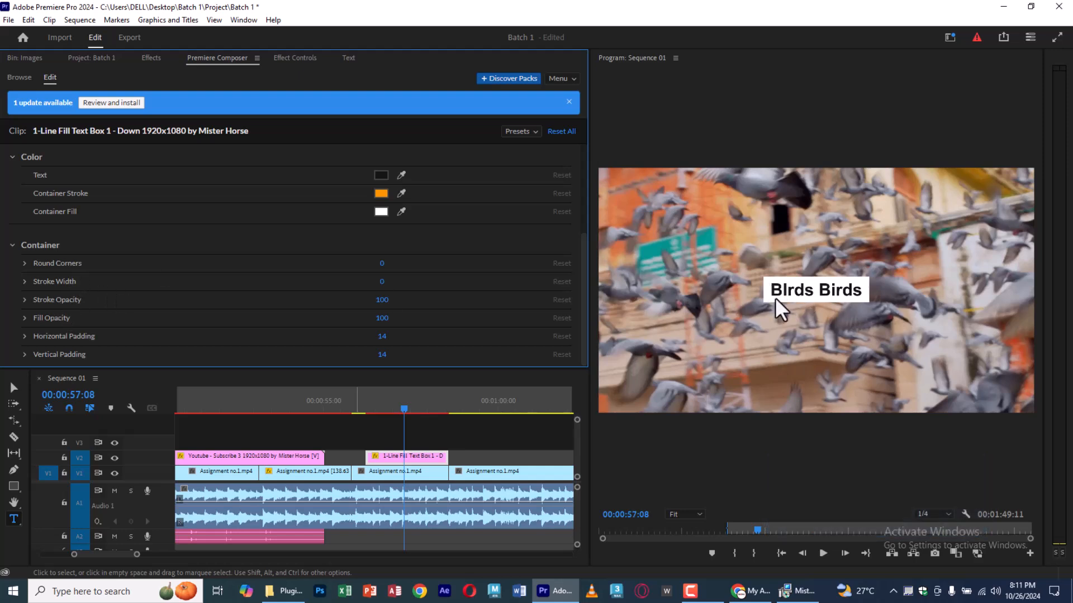
left_click_drag(384, 265, 790, 254)
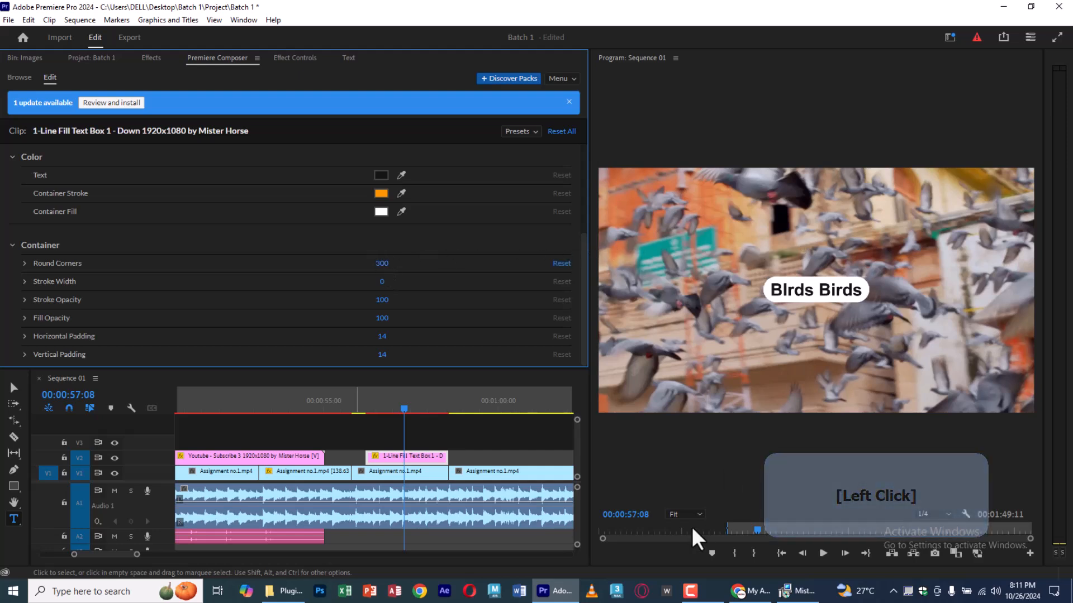
left_click(24, 281)
left_click_drag(36, 303, 171, 303)
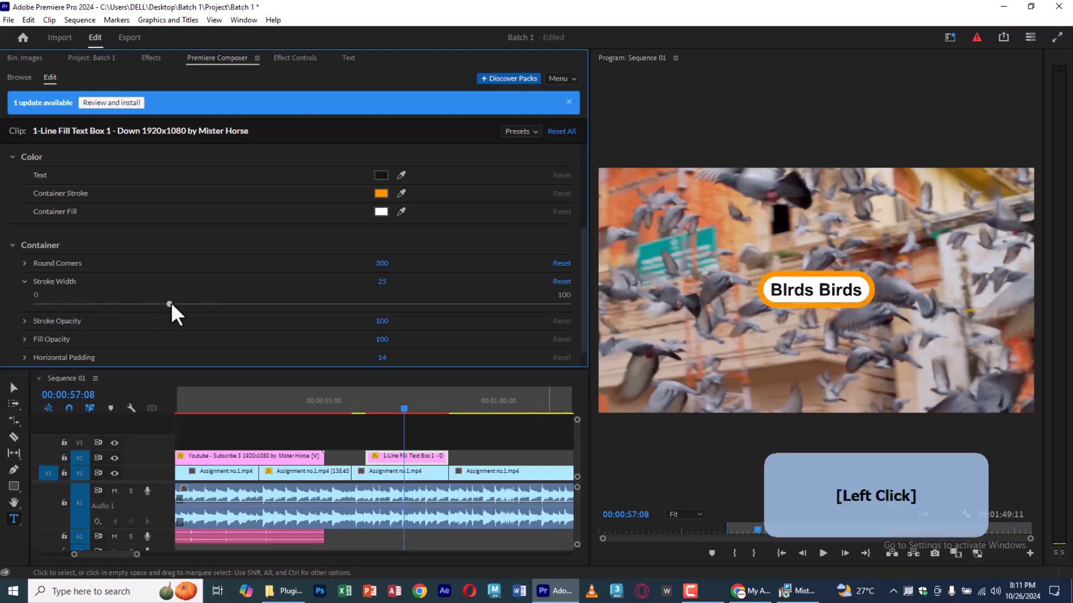
Lower the text box container's Stroke Opacity to 72.
left_click(25, 322)
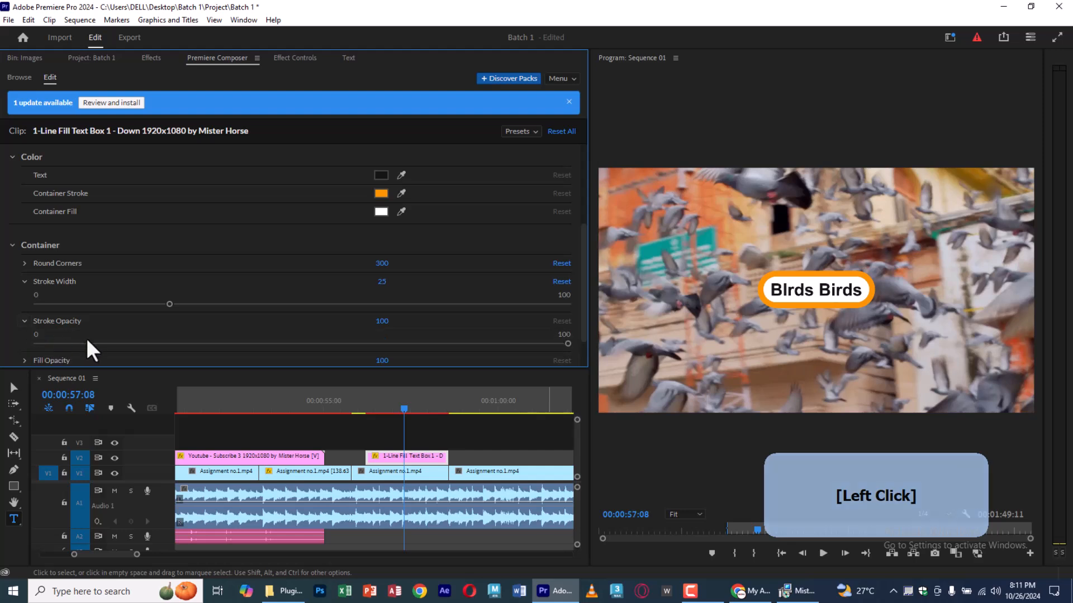
left_click_drag(569, 343, 561, 343)
left_click_drag(424, 345, 421, 345)
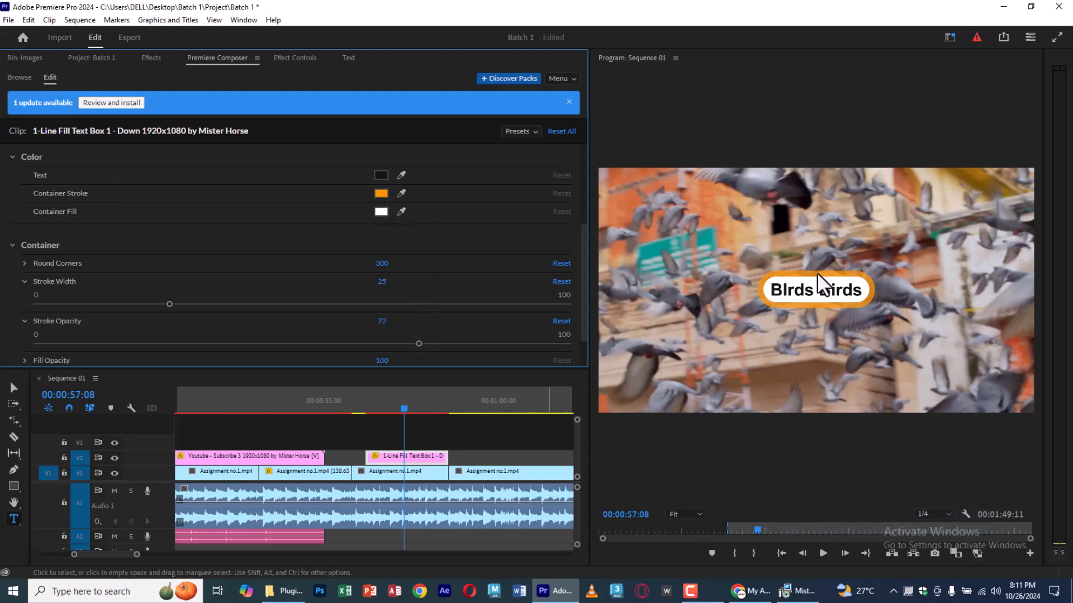
Change the text box's Container Stroke color to purple.
left_click(381, 193)
mouse_move(373, 215)
left_mouse_down()
mouse_move(377, 237)
mouse_move(350, 238)
left_mouse_up()
left_click(260, 317)
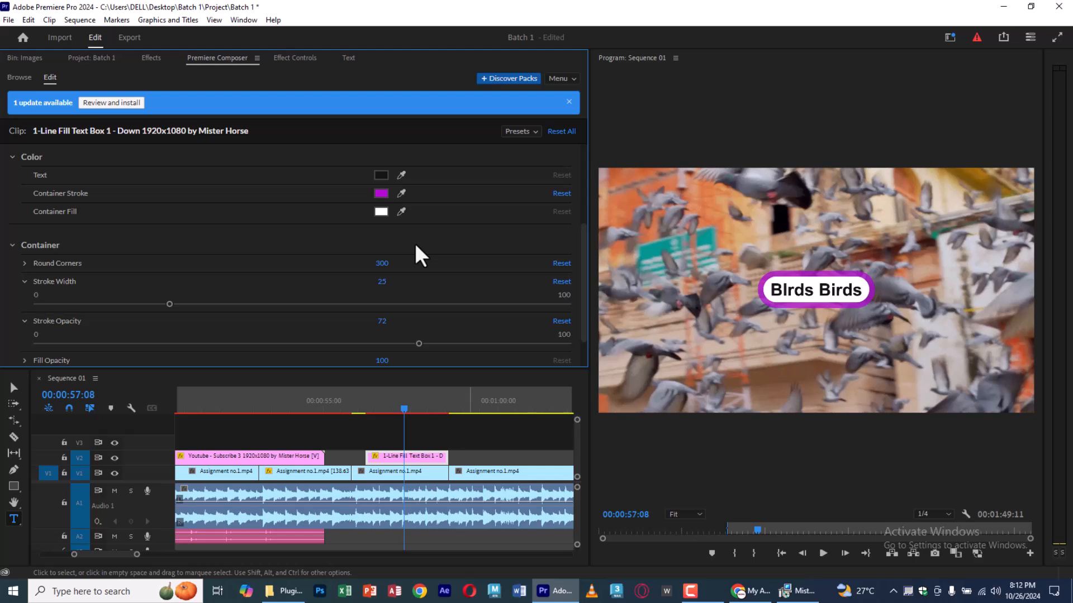
Deselect the text box and move the playhead to 00:00:56:08, near the start of its clip.
left_click(434, 438)
left_click(371, 408)
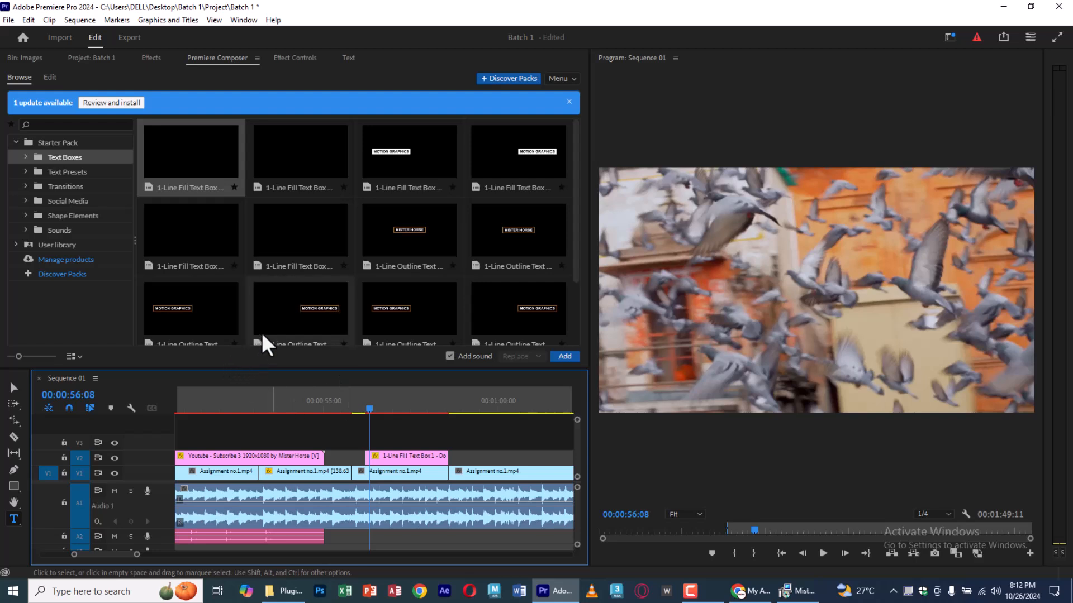
left_click(391, 420)
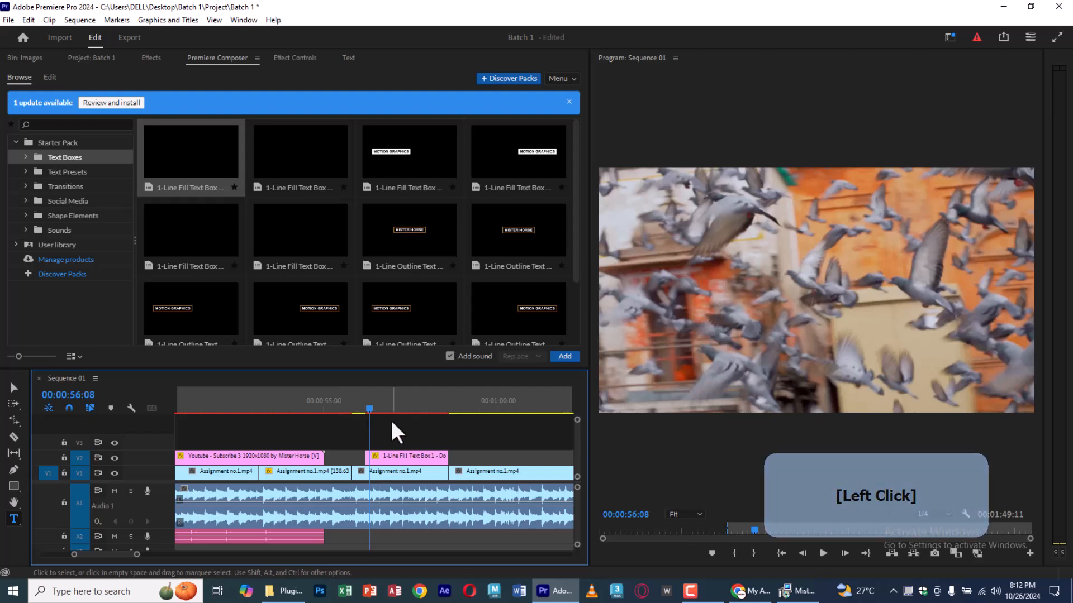